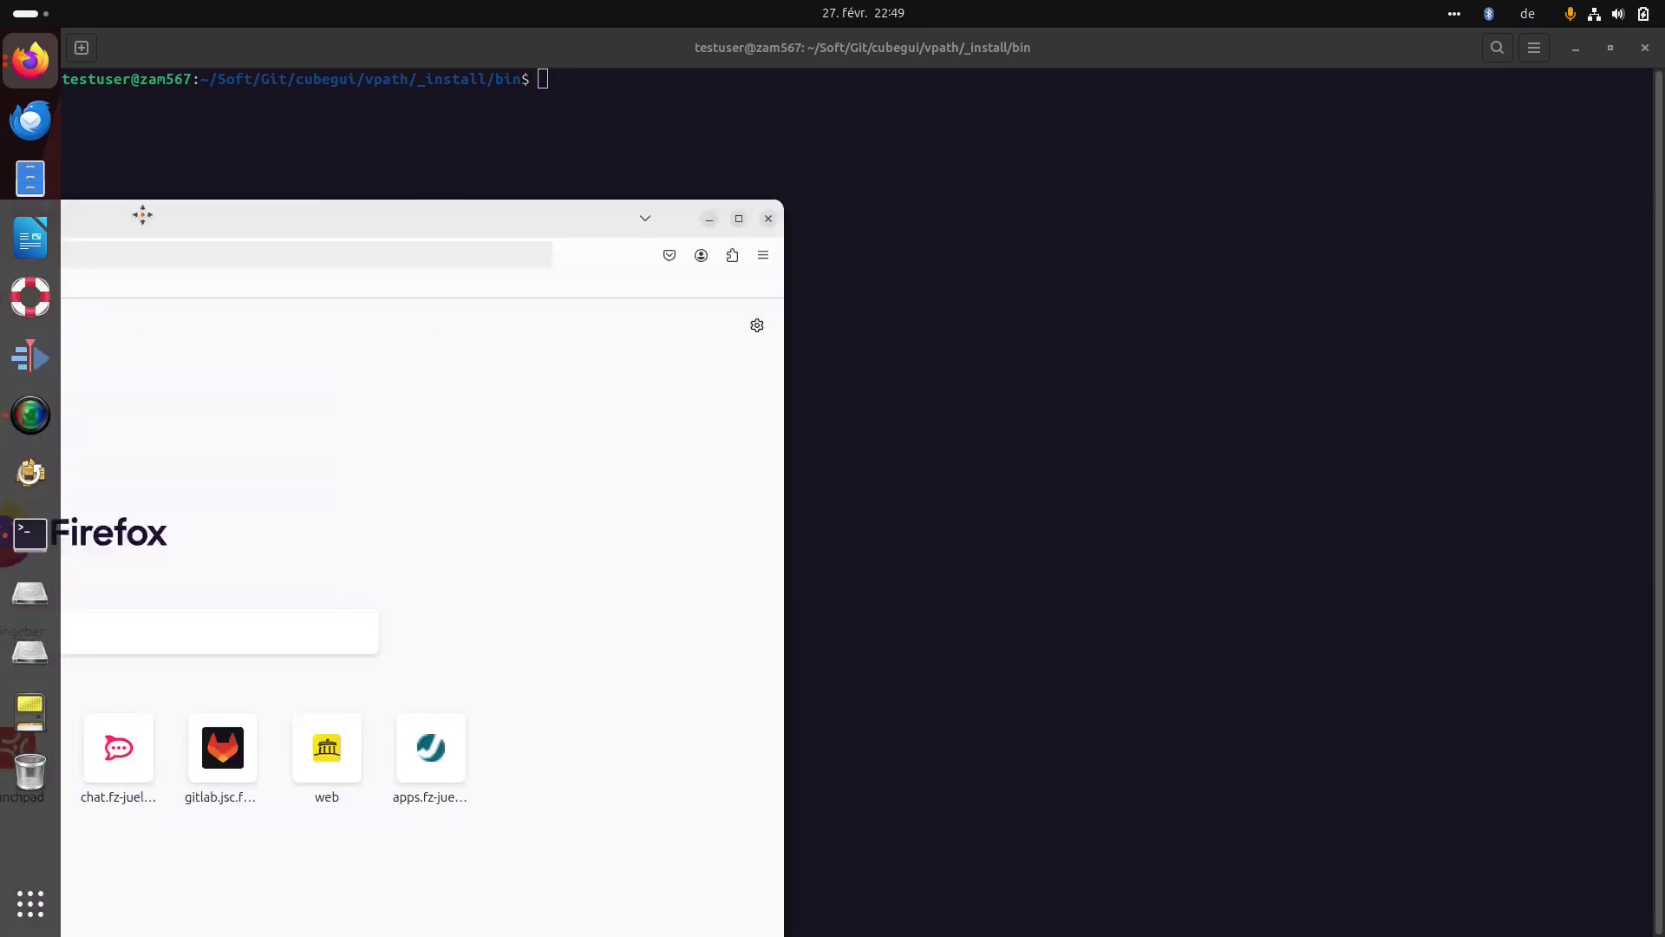
Search the web for "scorep" and open the VI-HPS Score-P project page from the results.
drag(141, 212, 918, 128)
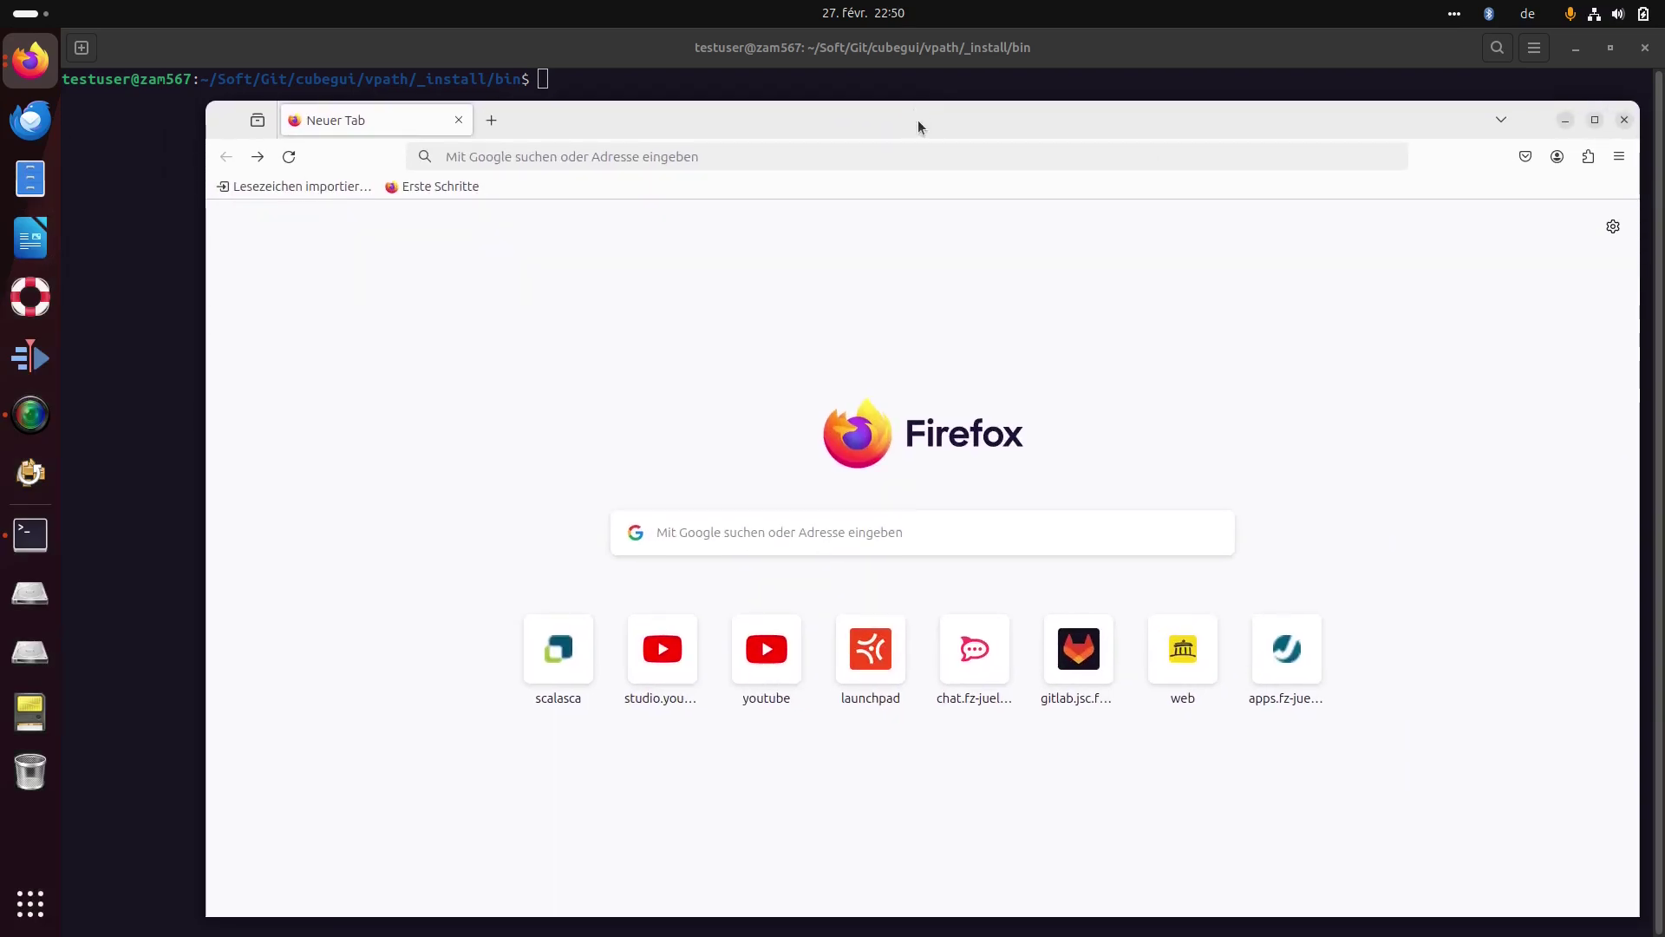
click(717, 156)
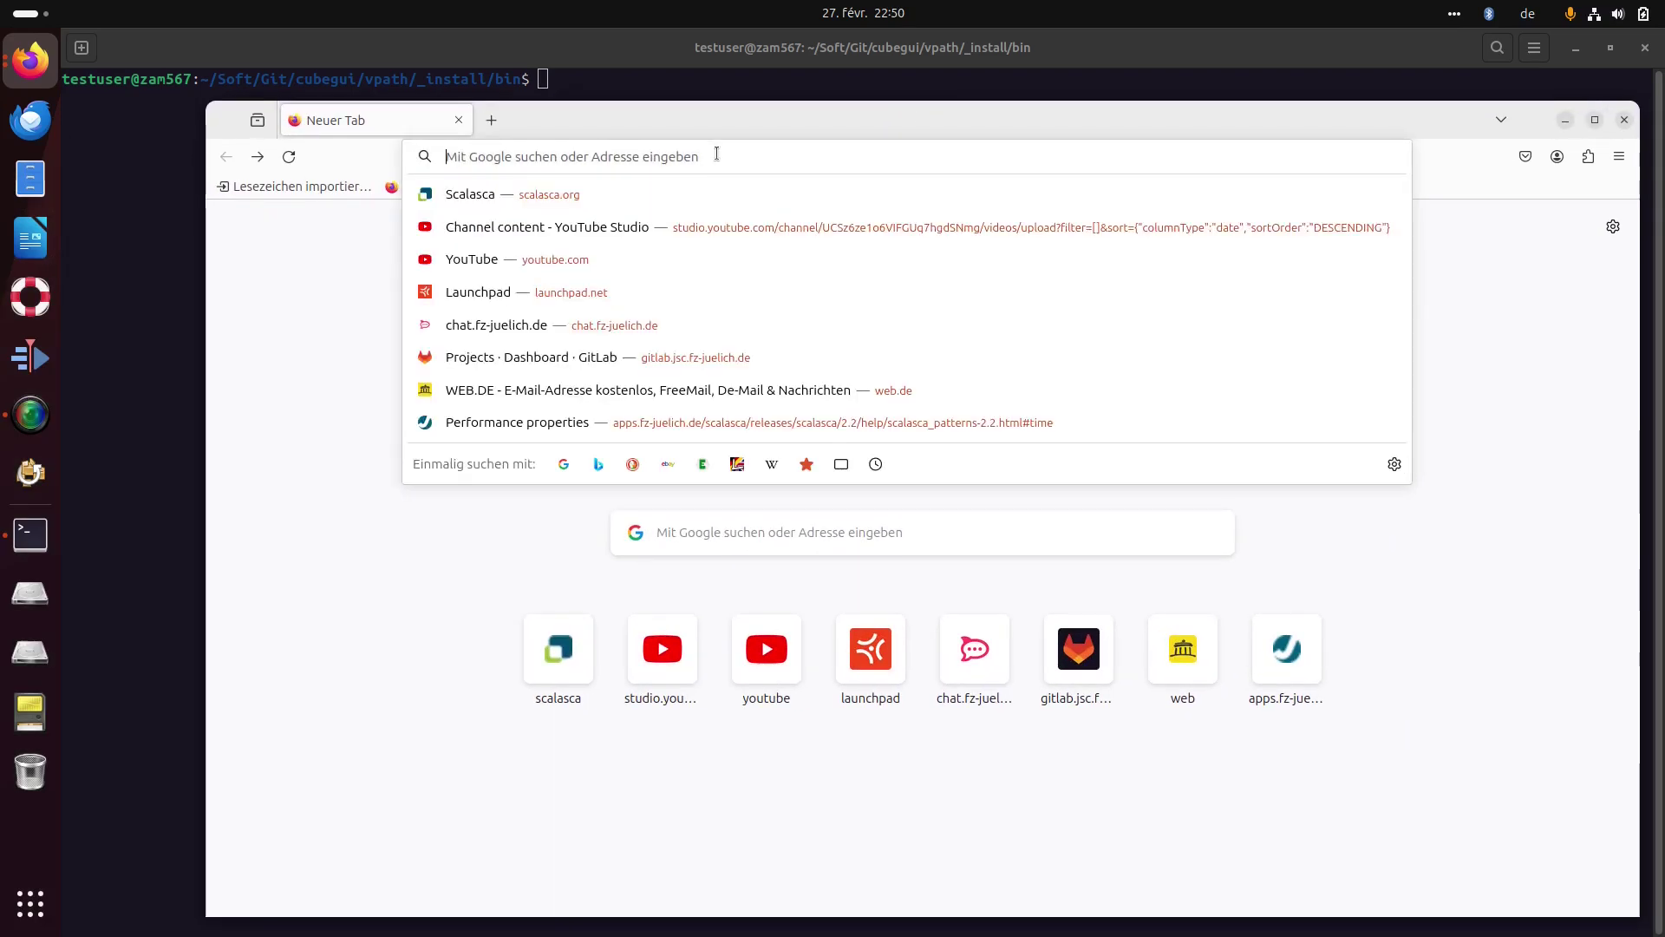
text(sco)
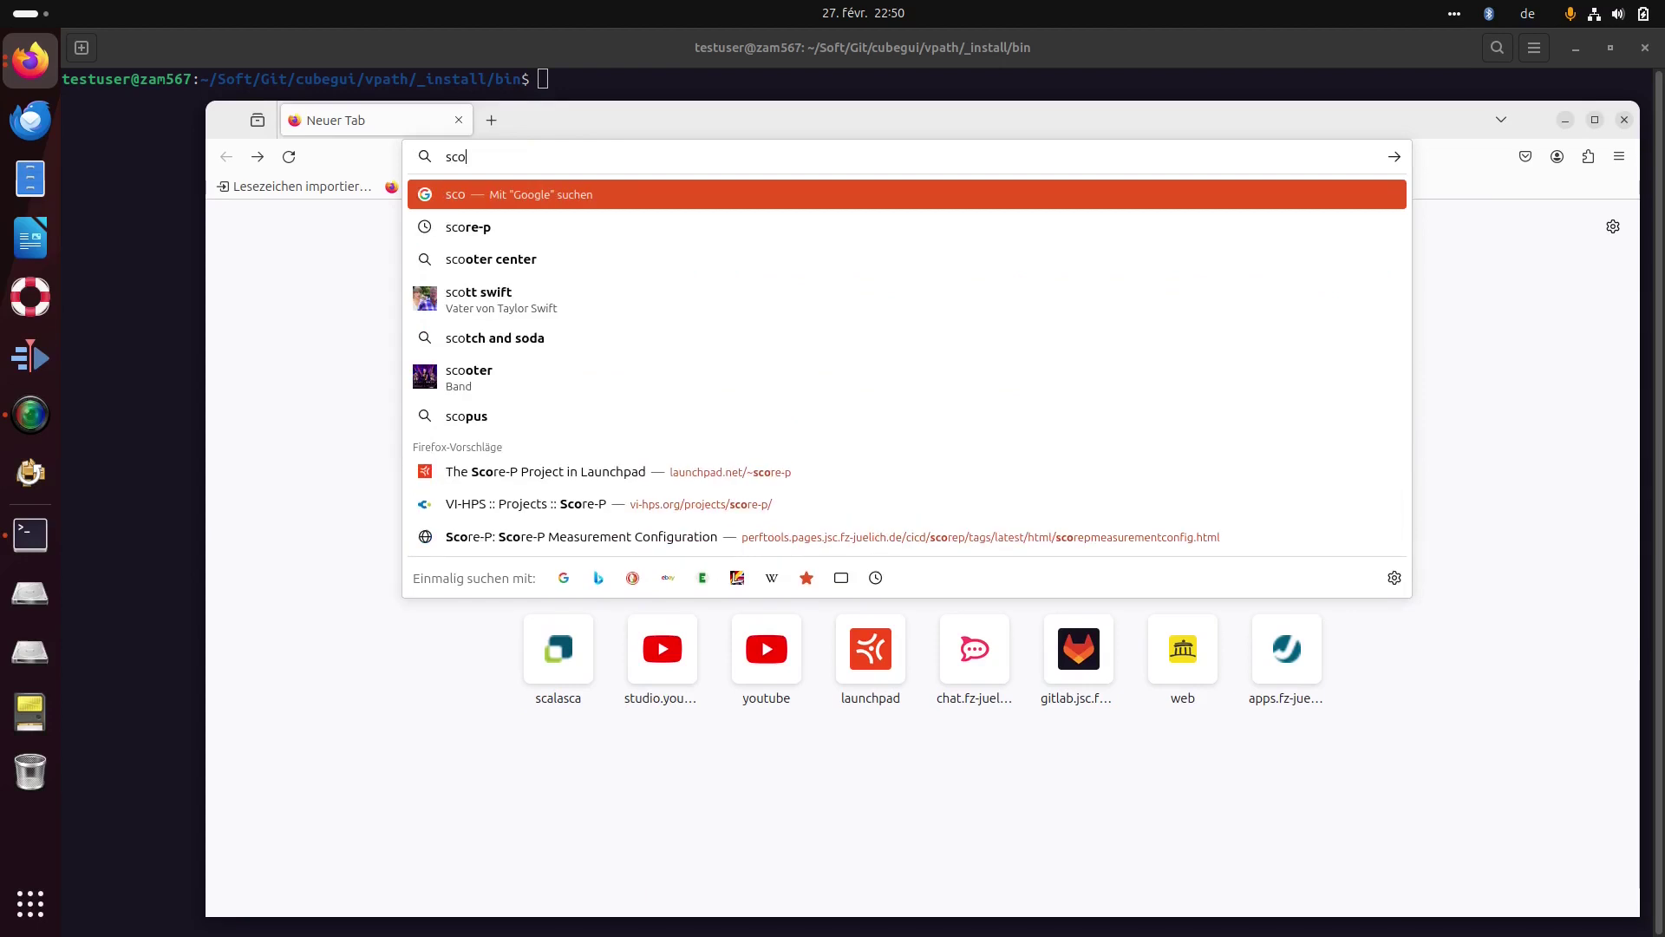
text(rep)
key(Return)
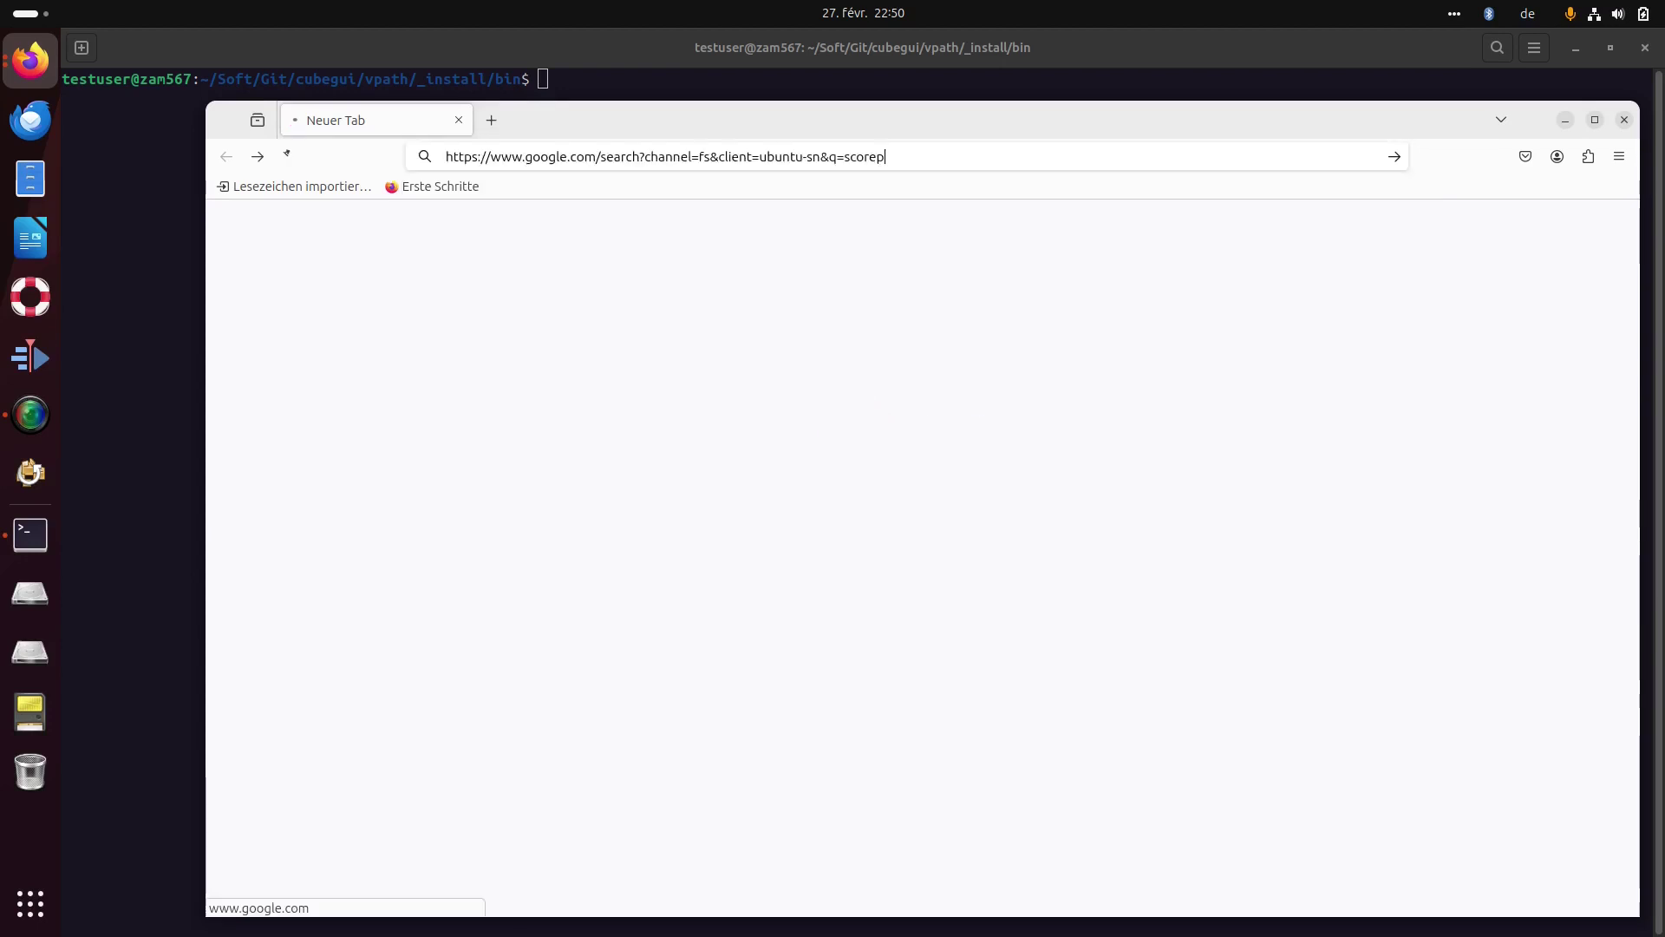
click(494, 389)
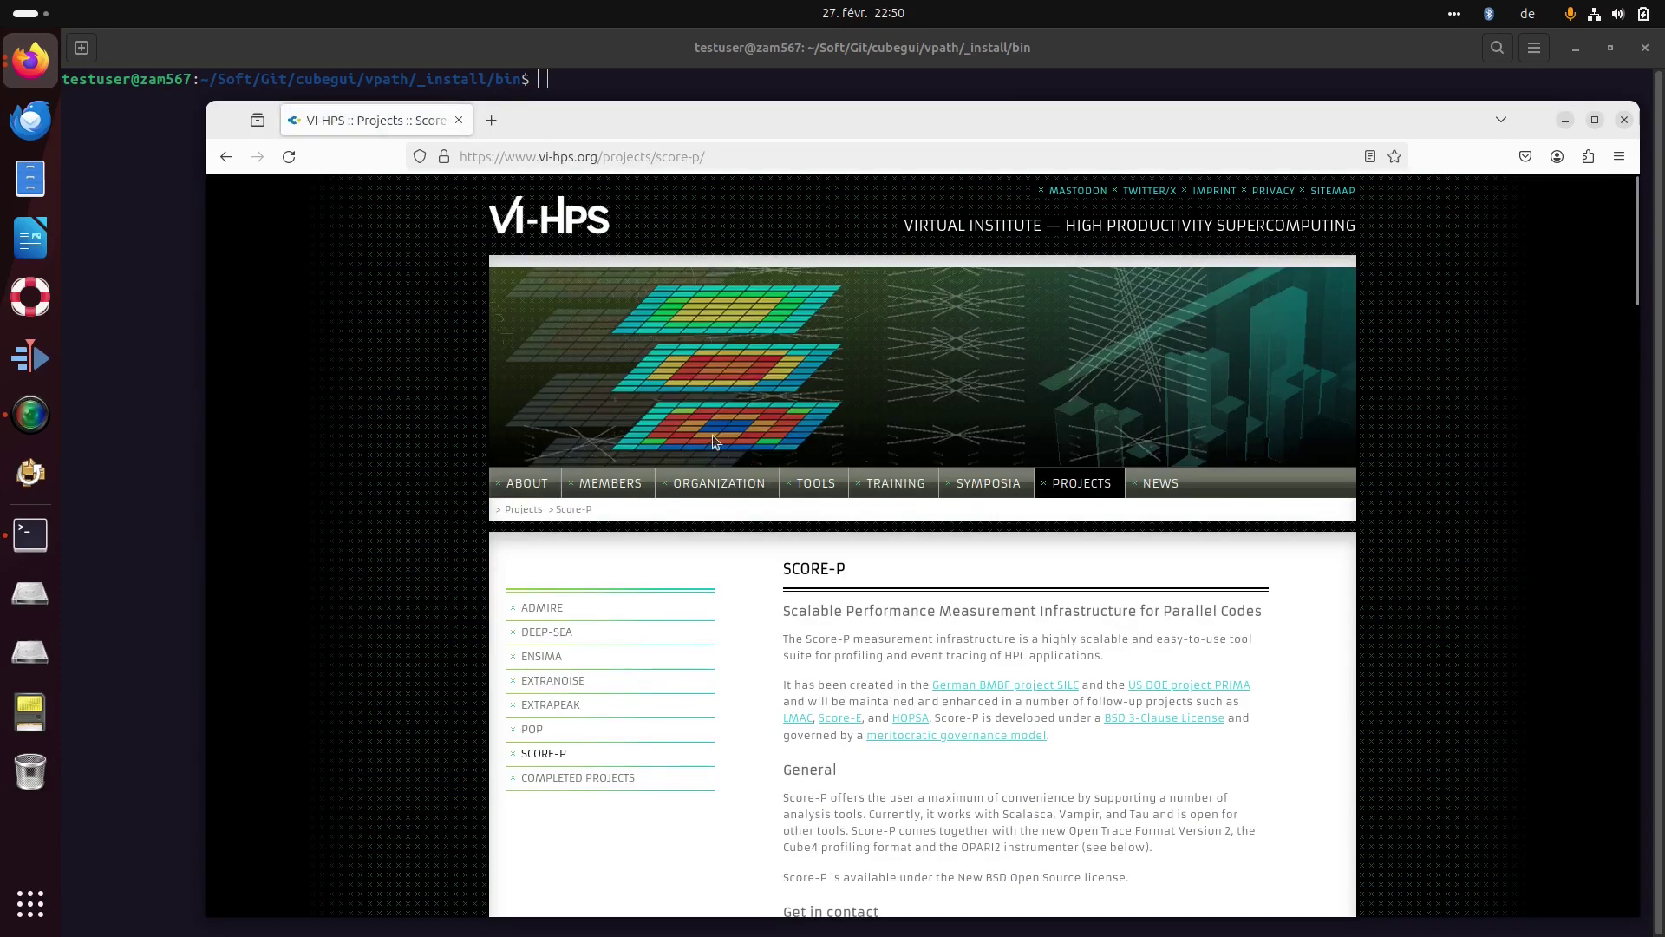
Open the HTML version of the Score-P documentation from the project page's Documentation section and maximise the browser window.
scroll(909, 482, down, 7)
scroll(913, 481, down, 14)
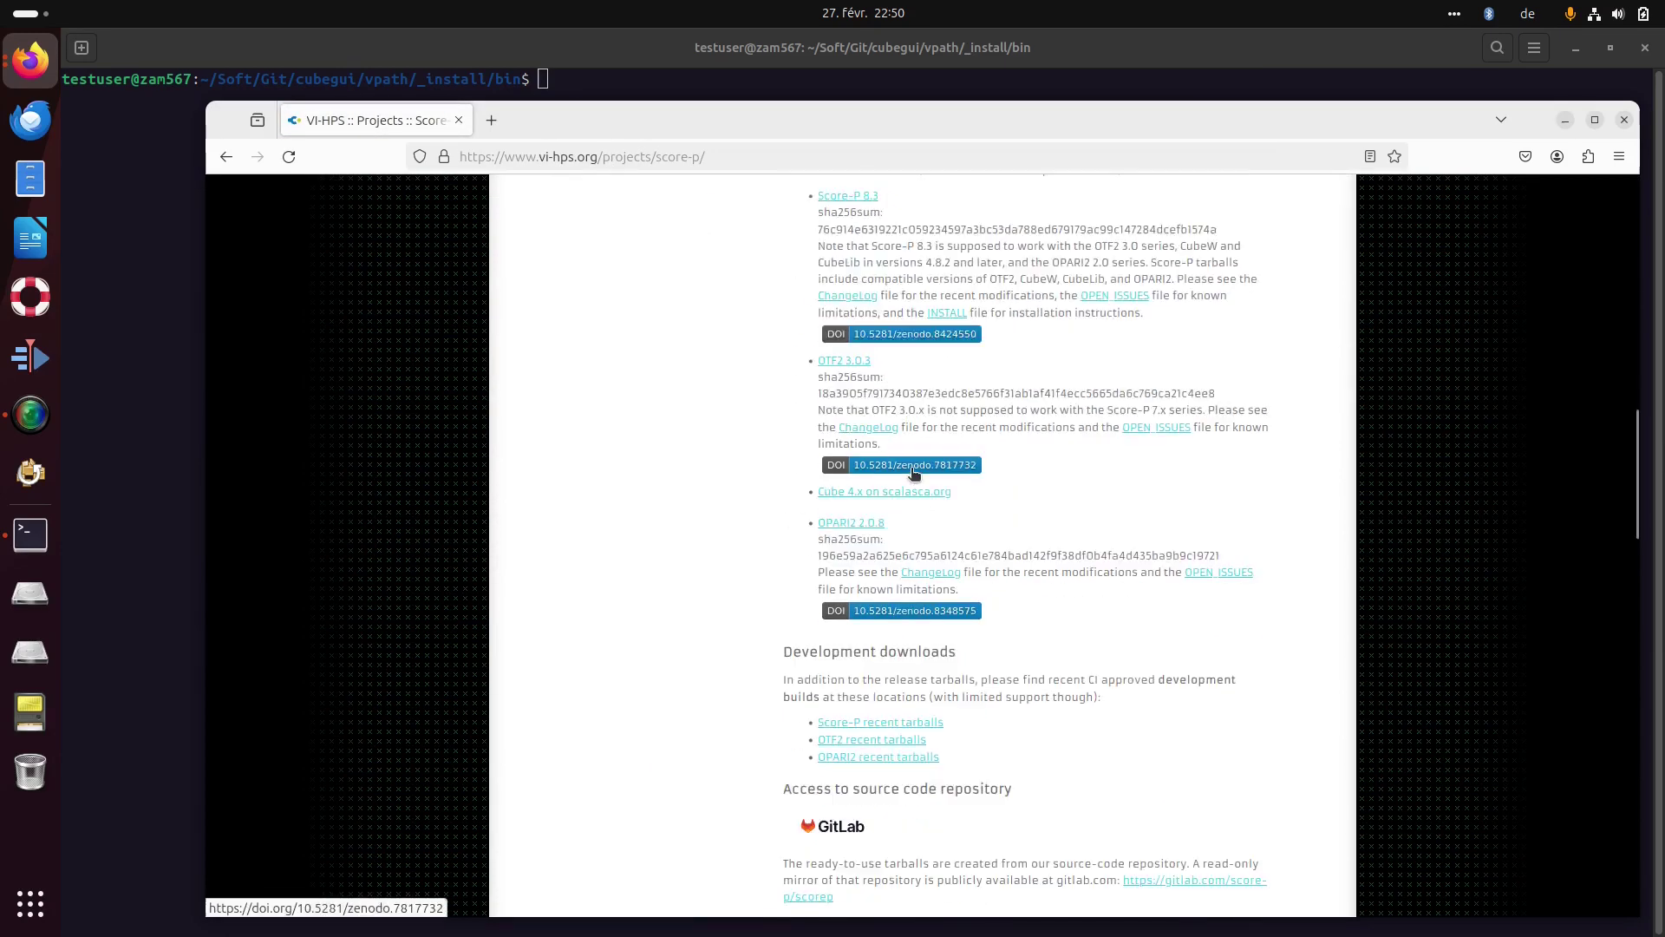
drag(815, 387, 907, 387)
click(871, 108)
double_click(1252, 87)
click(788, 359)
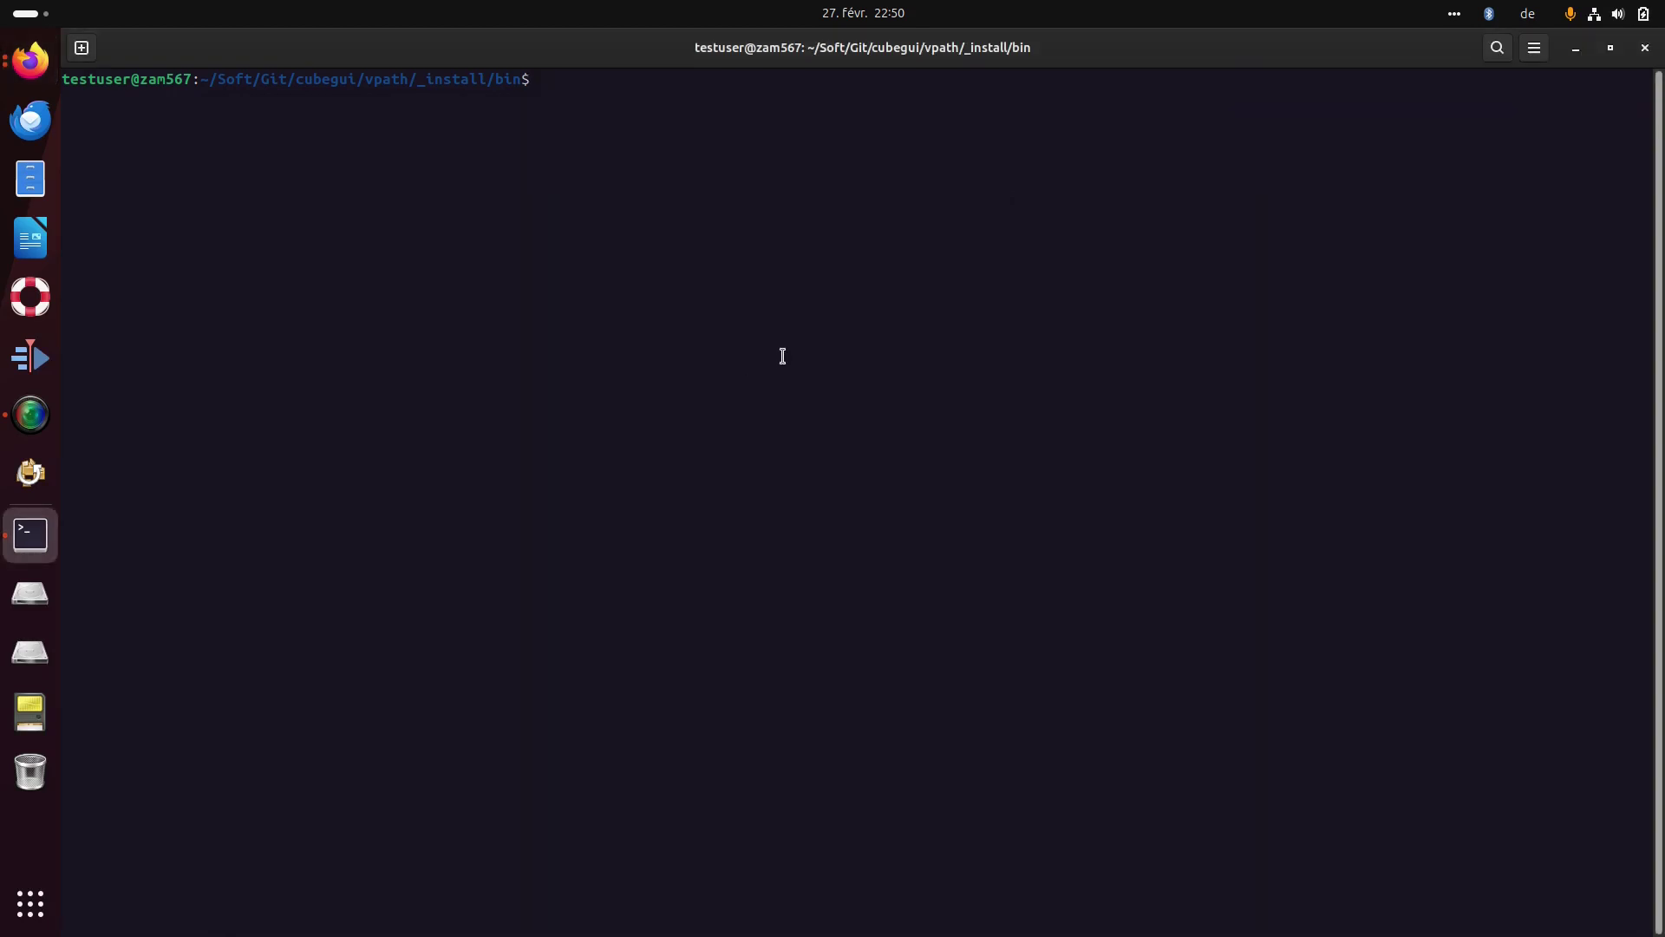
key(alt+Tab)
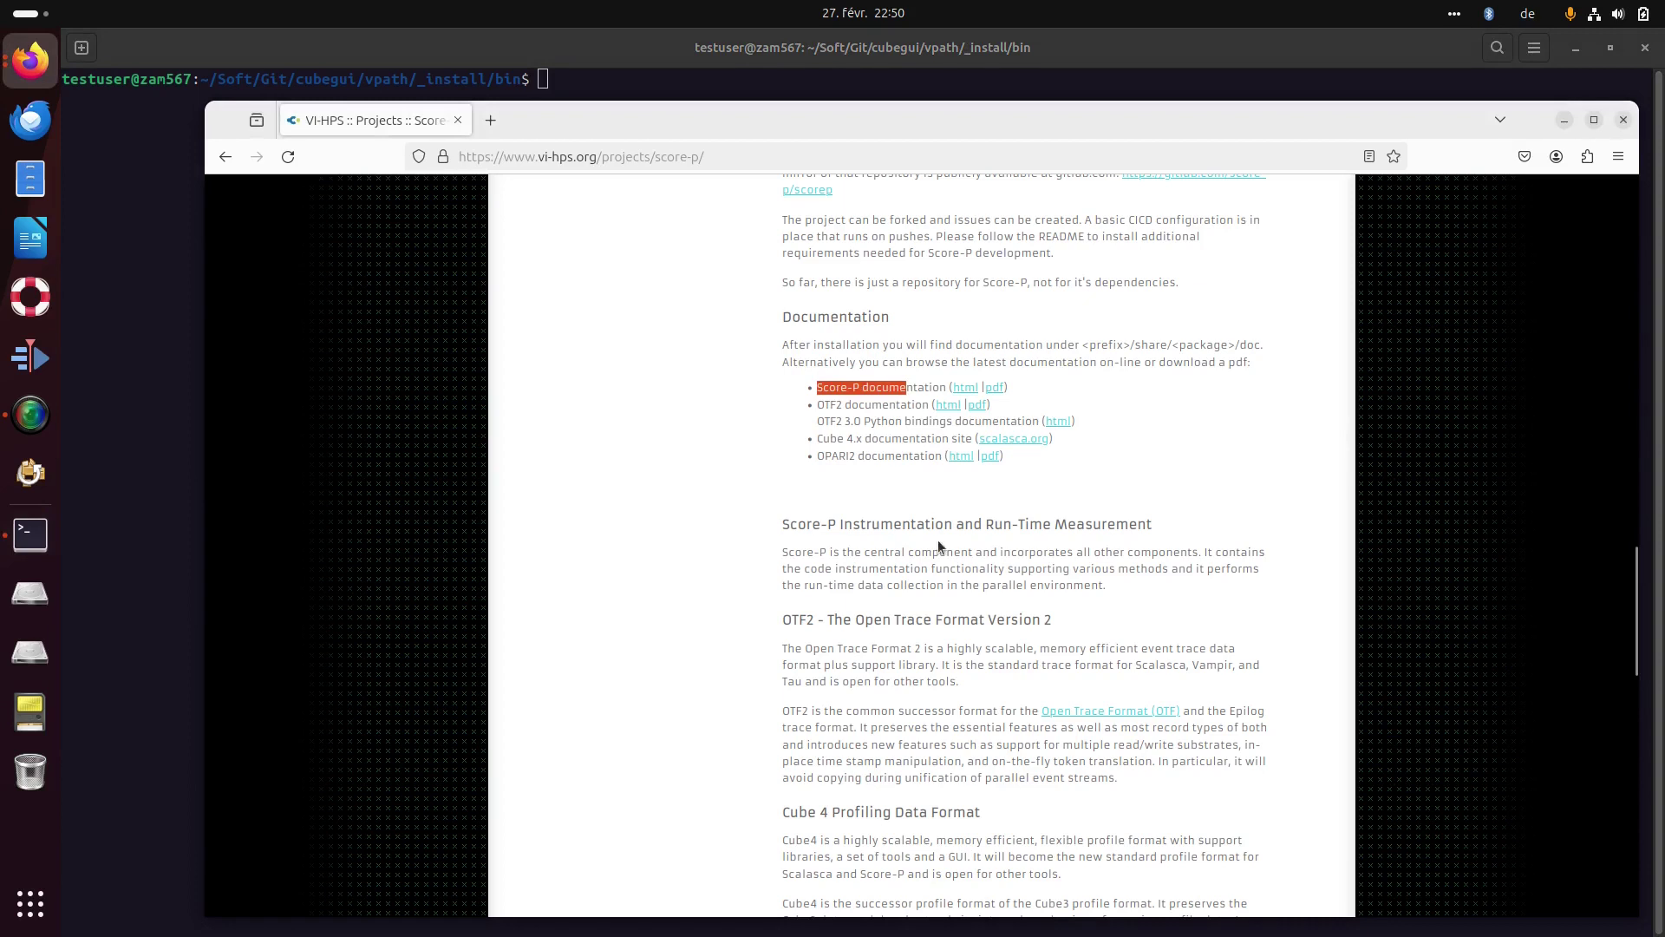
click(966, 386)
double_click(841, 125)
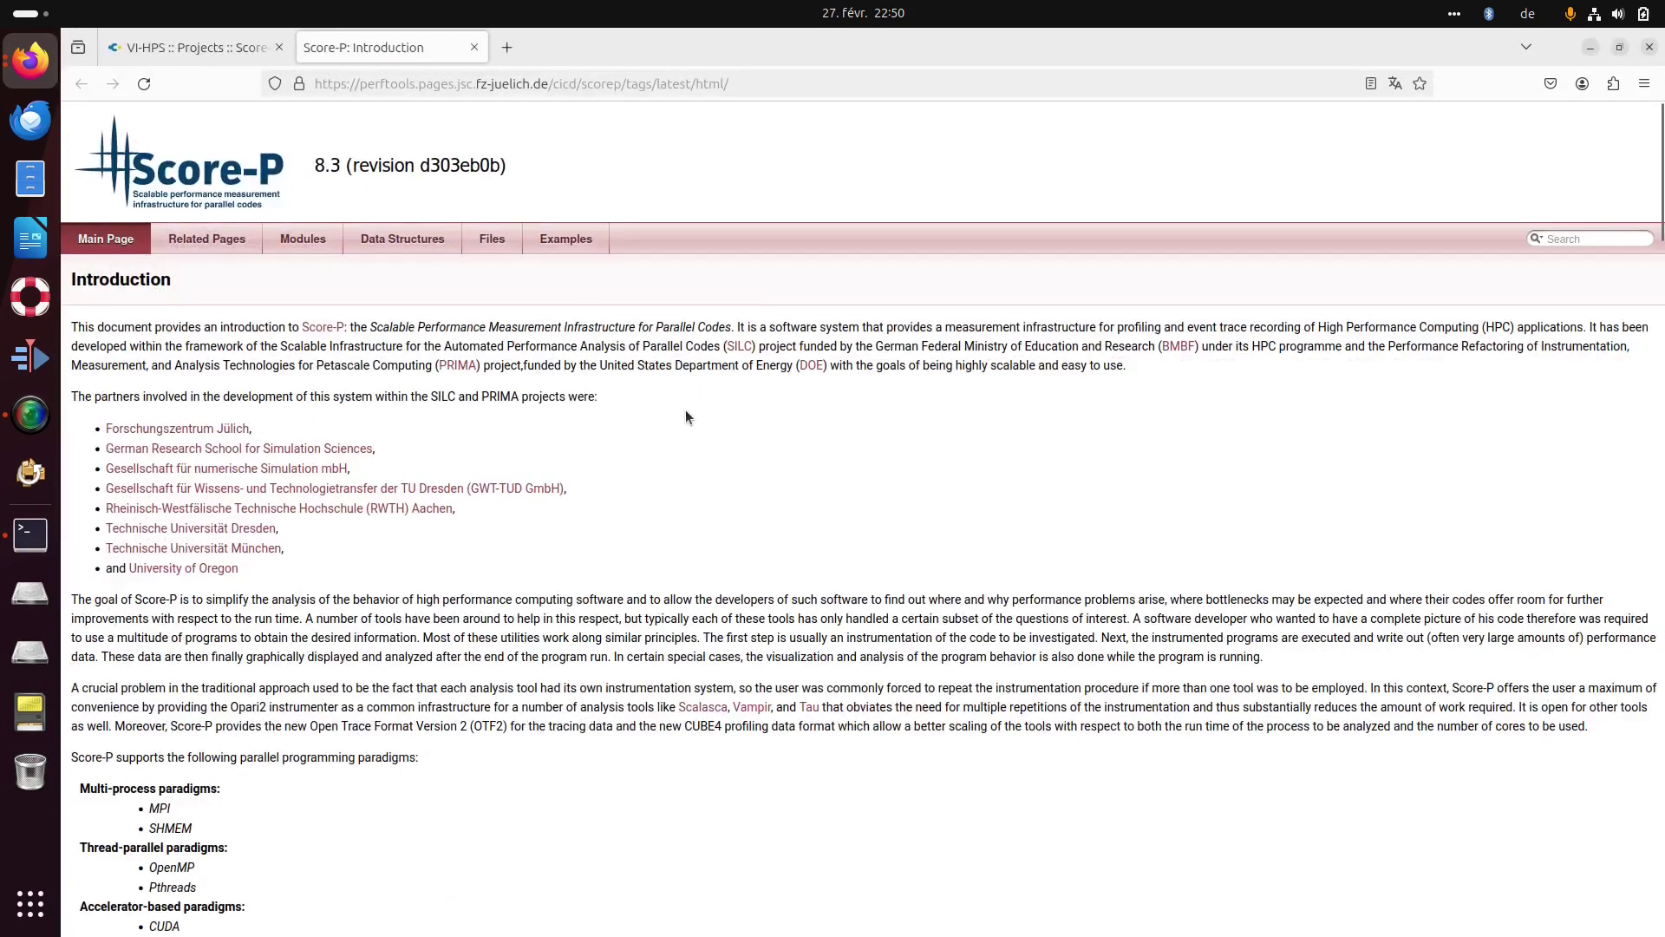
Open the Application Instrumentation page from the documentation's list of related pages and skim its introduction.
click(212, 240)
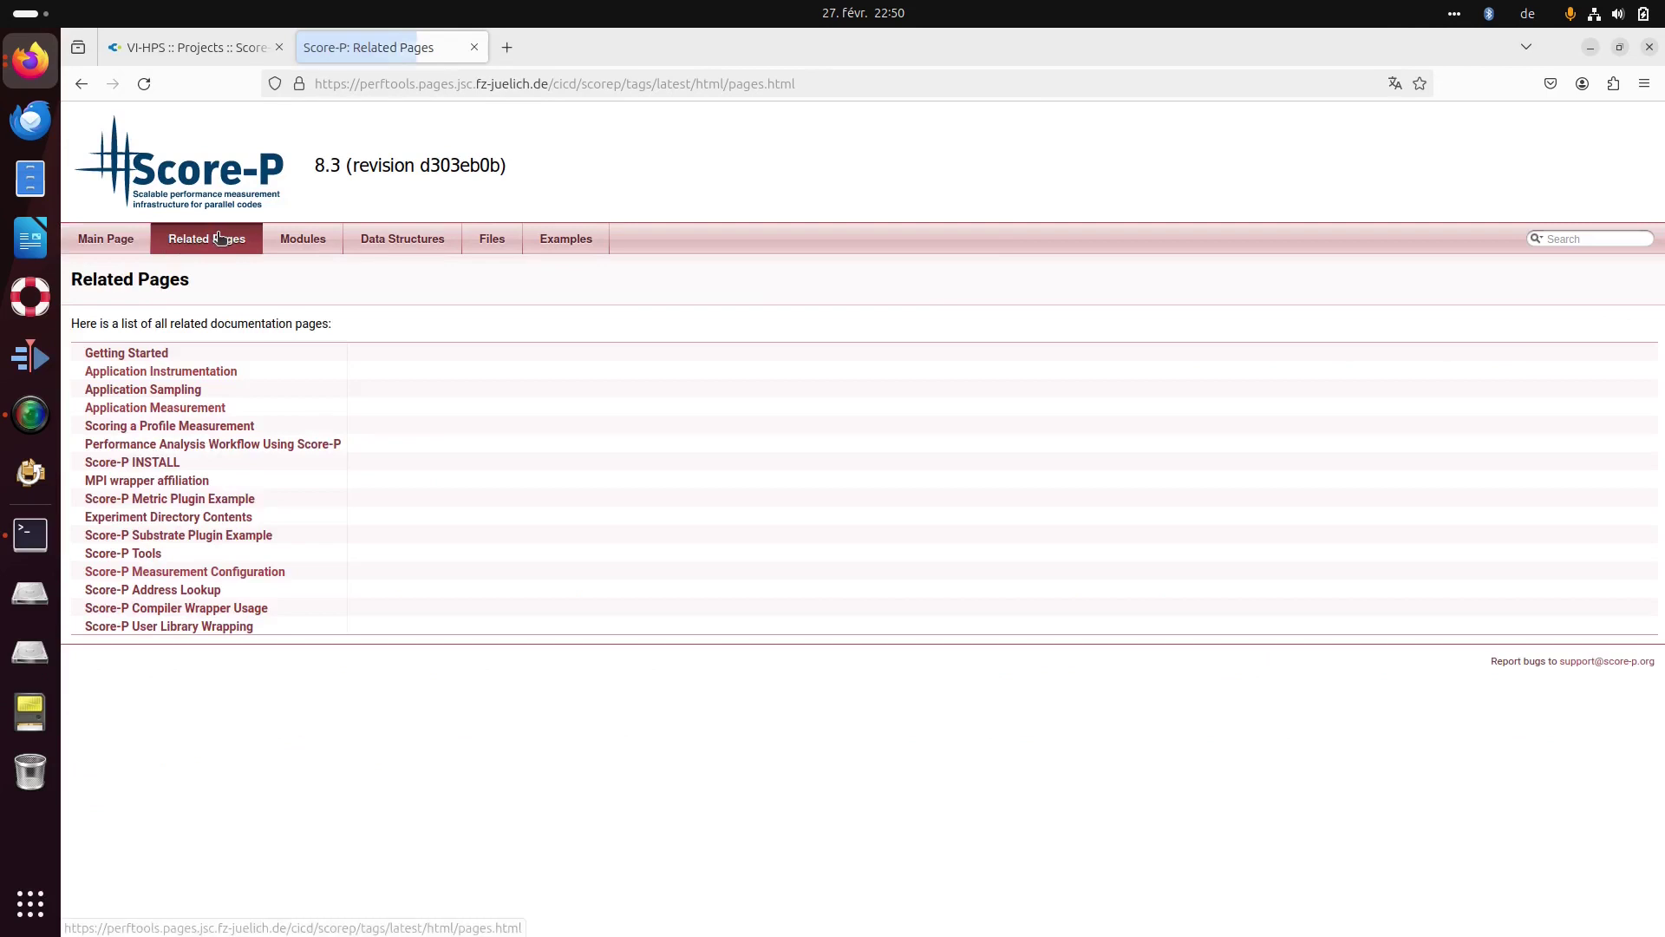
click(205, 373)
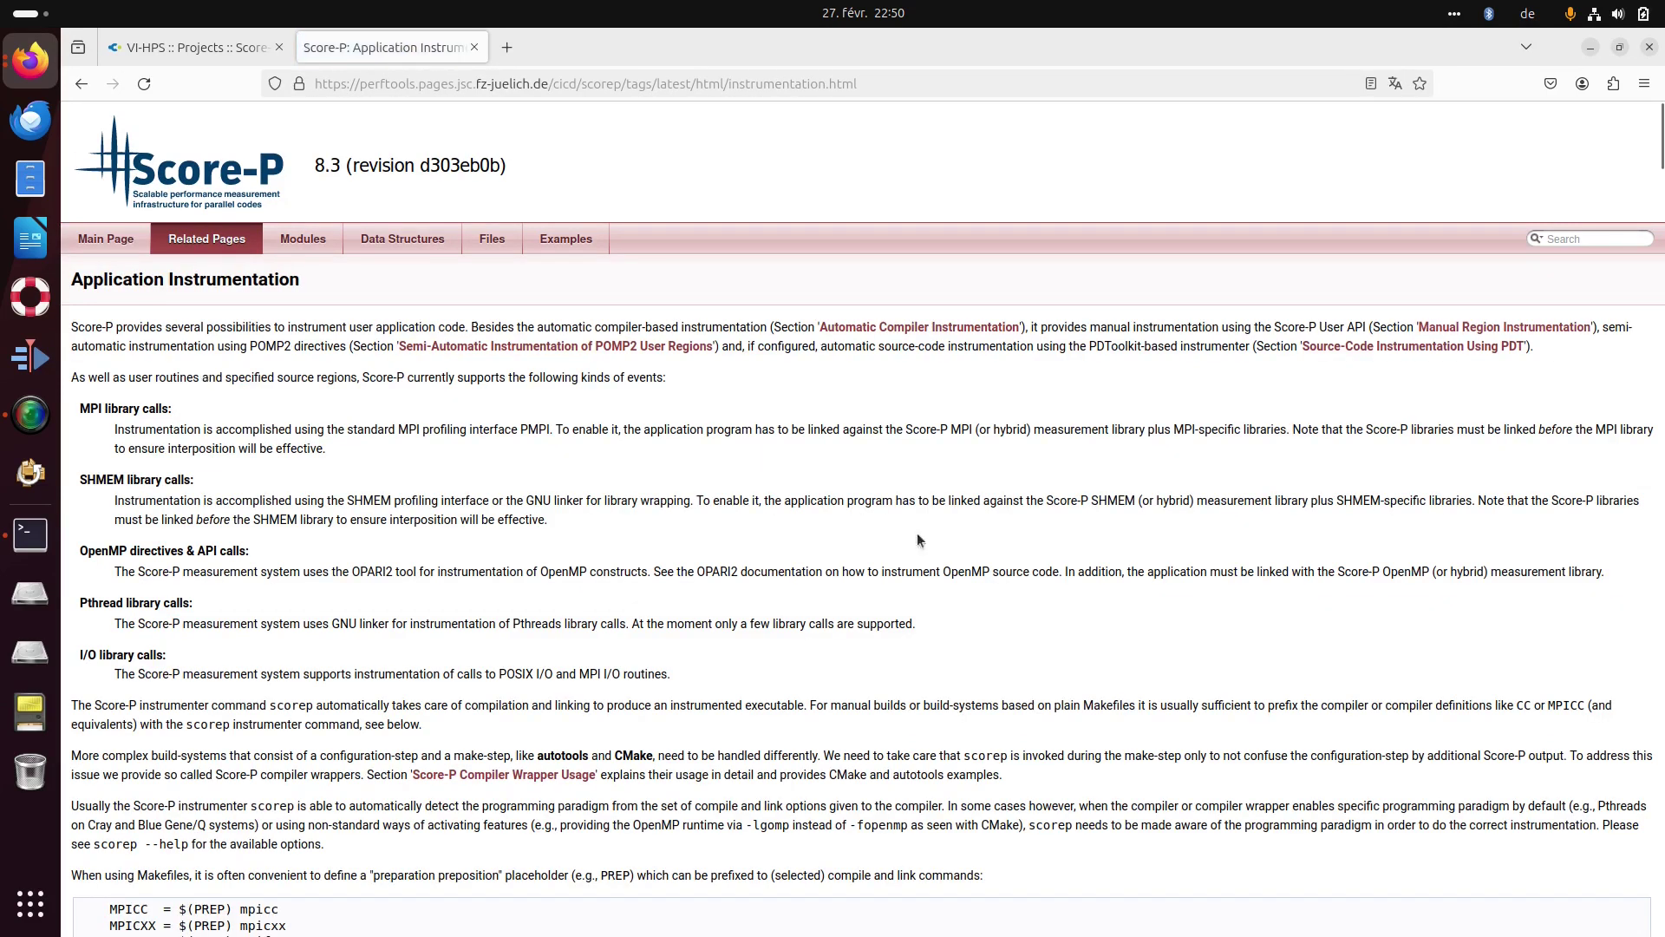
scroll(337, 418, down, 5)
scroll(337, 418, up, 5)
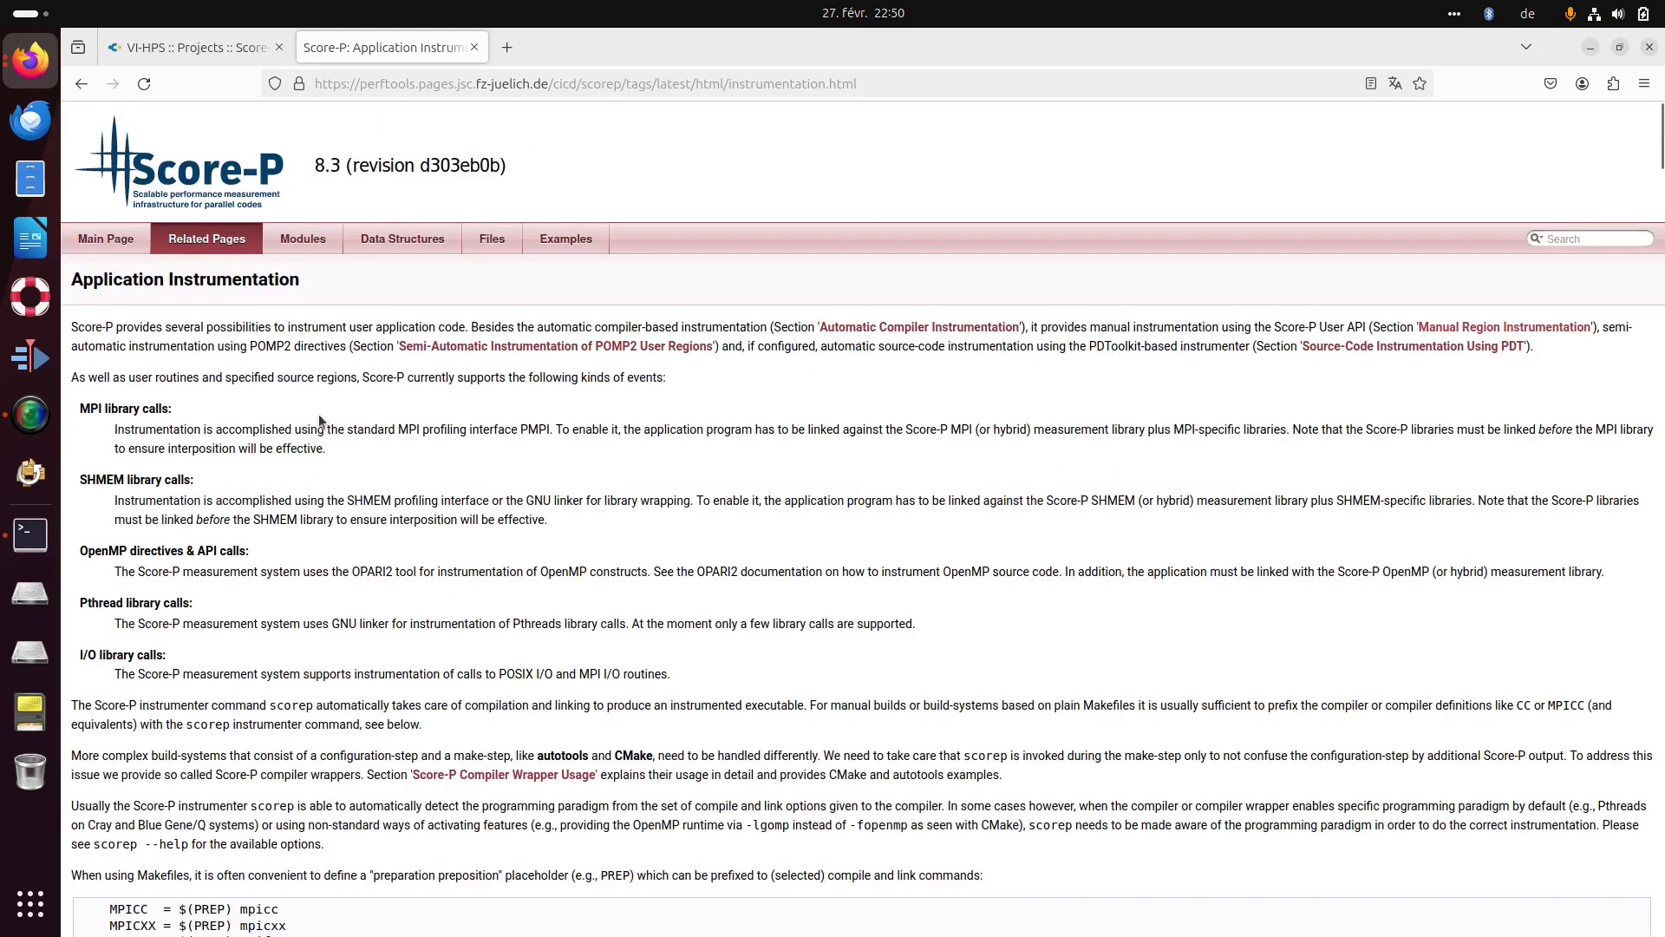
Go to the Manual Region Instrumentation section and examine the SCOREP_USER_REGION_TYPE_LOOP and SCOREP_USER_REGION_TYPE_DYNAMIC region types.
click(1486, 328)
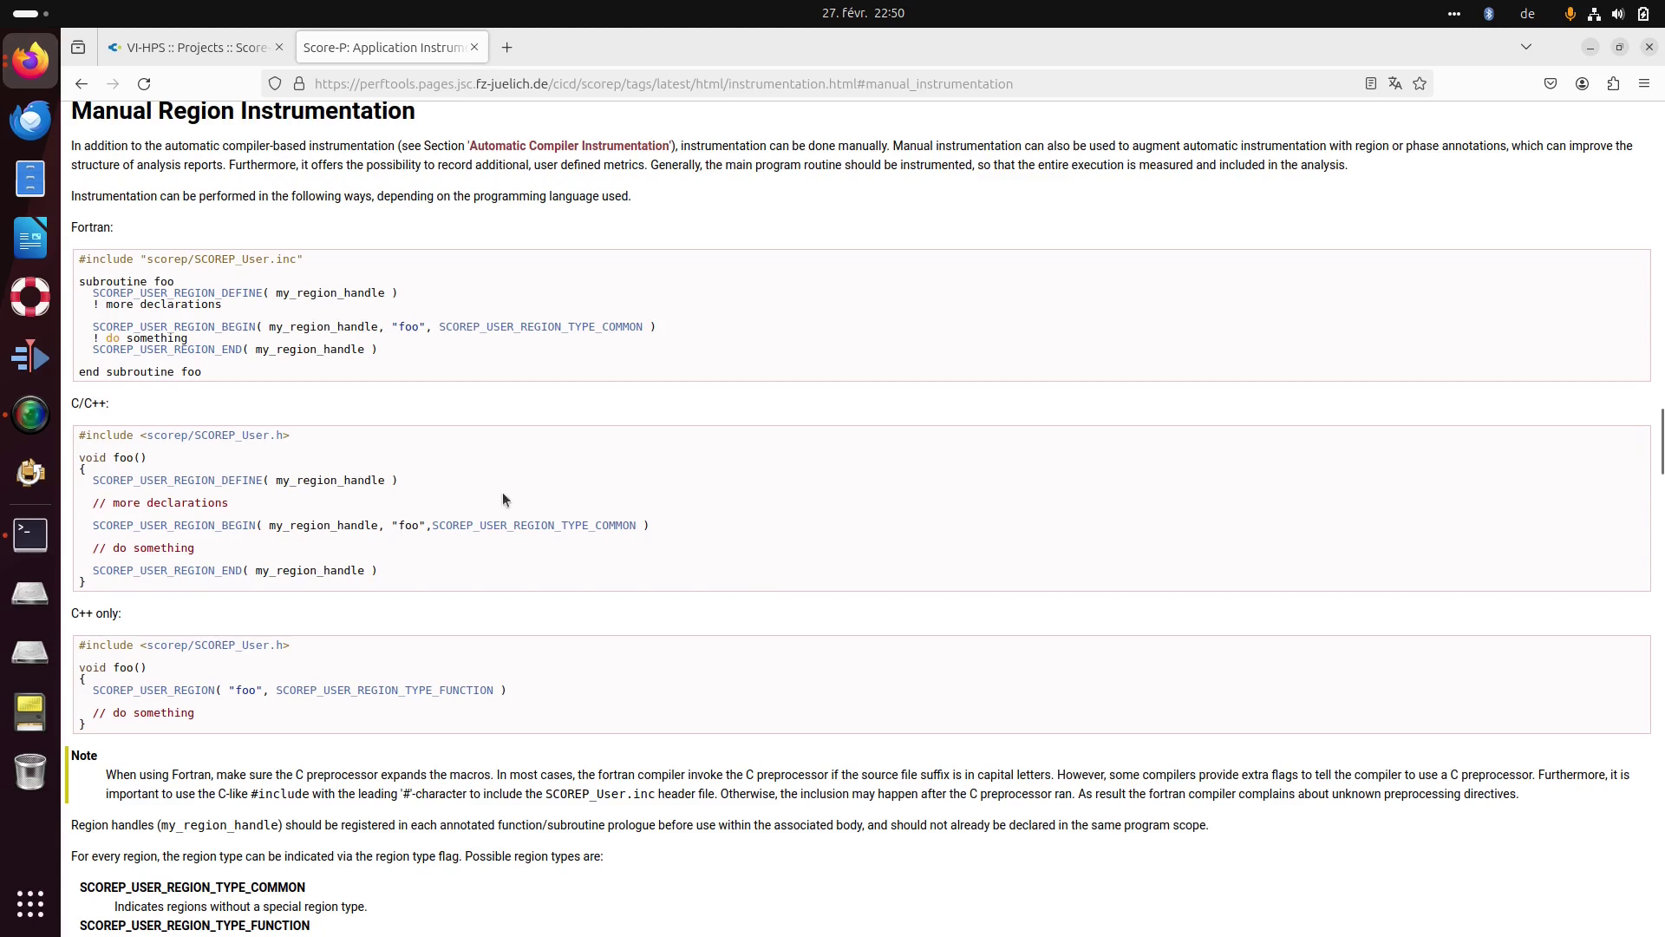
scroll(506, 495, down, 6)
drag(252, 363, 71, 363)
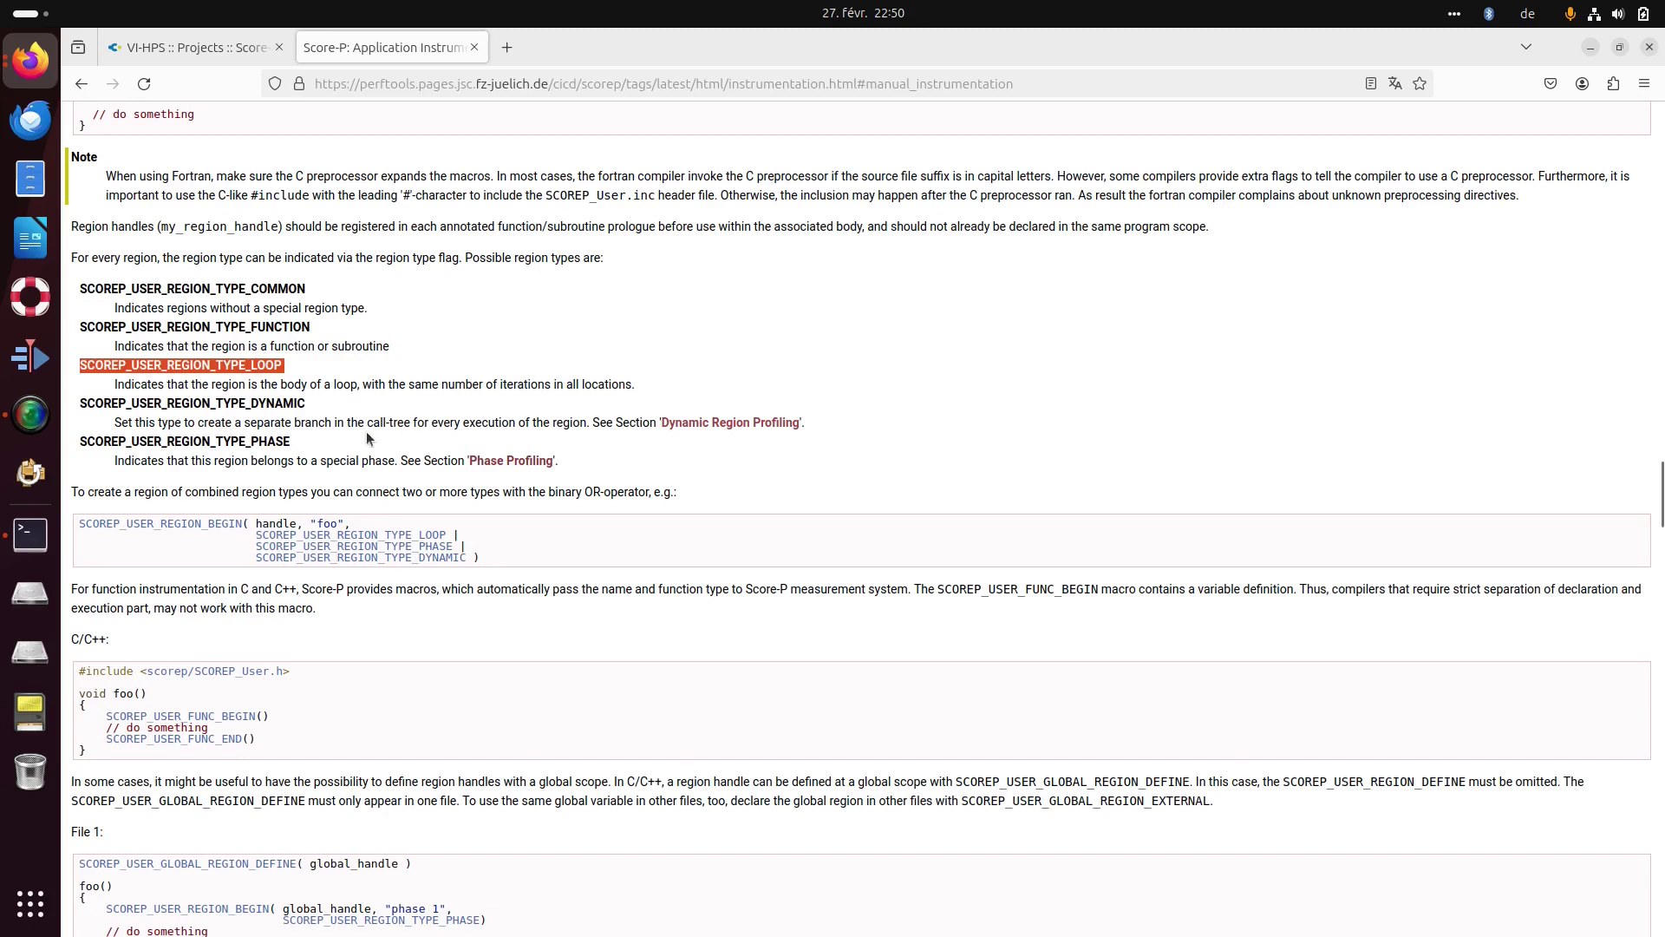
click(193, 369)
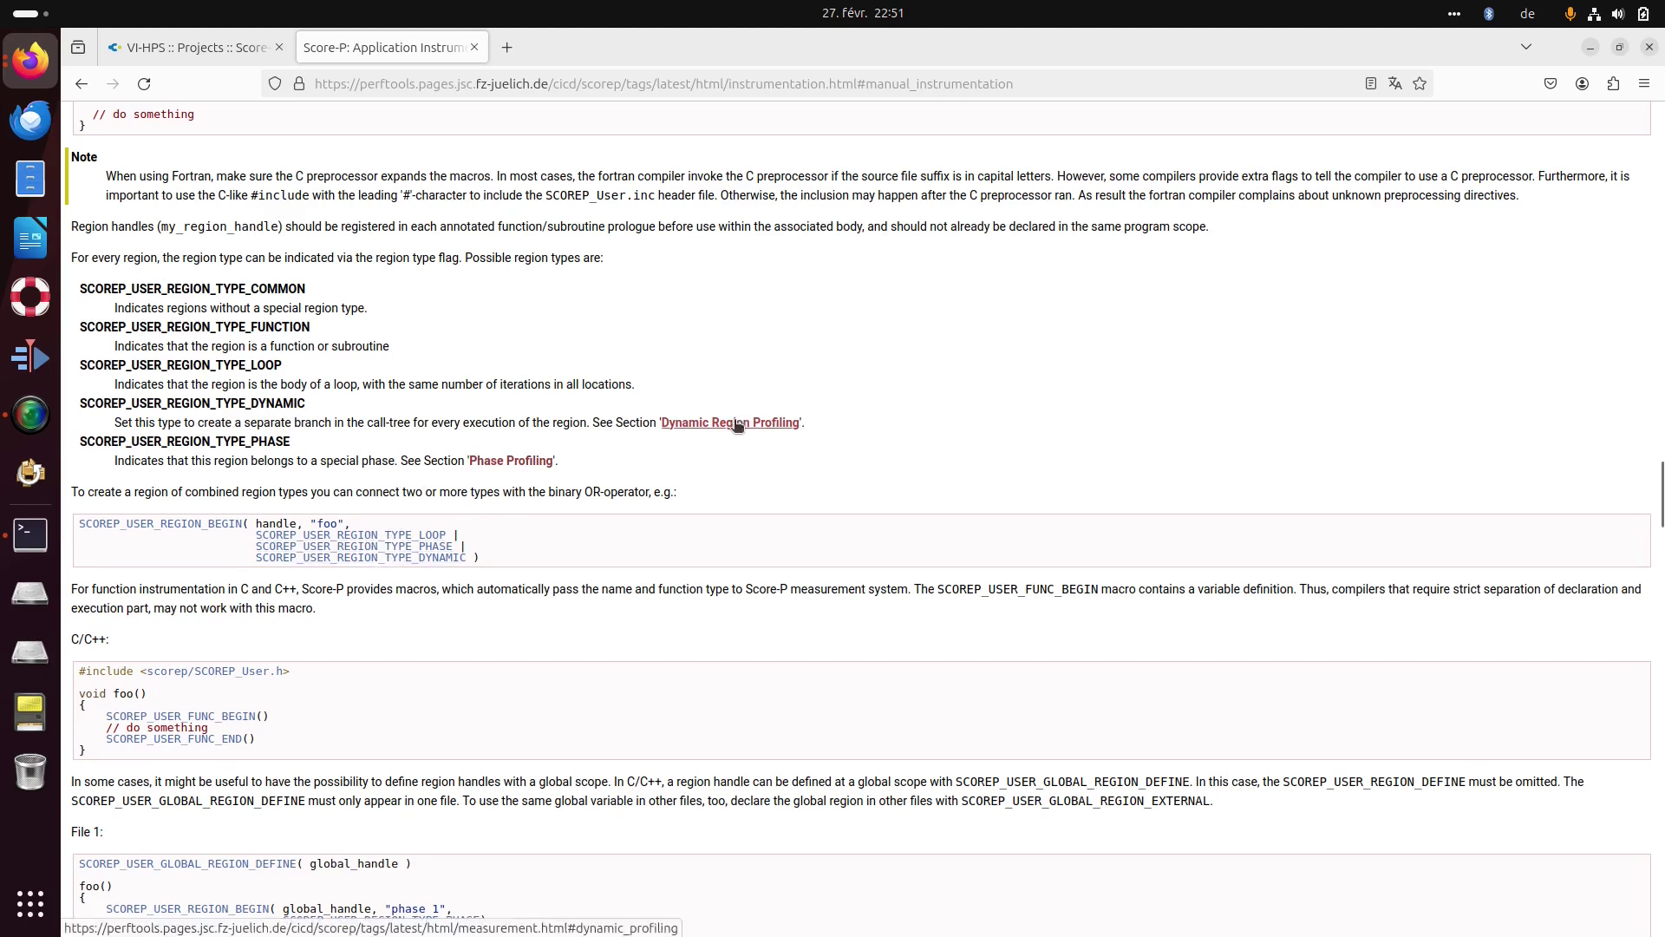
drag(133, 425, 415, 420)
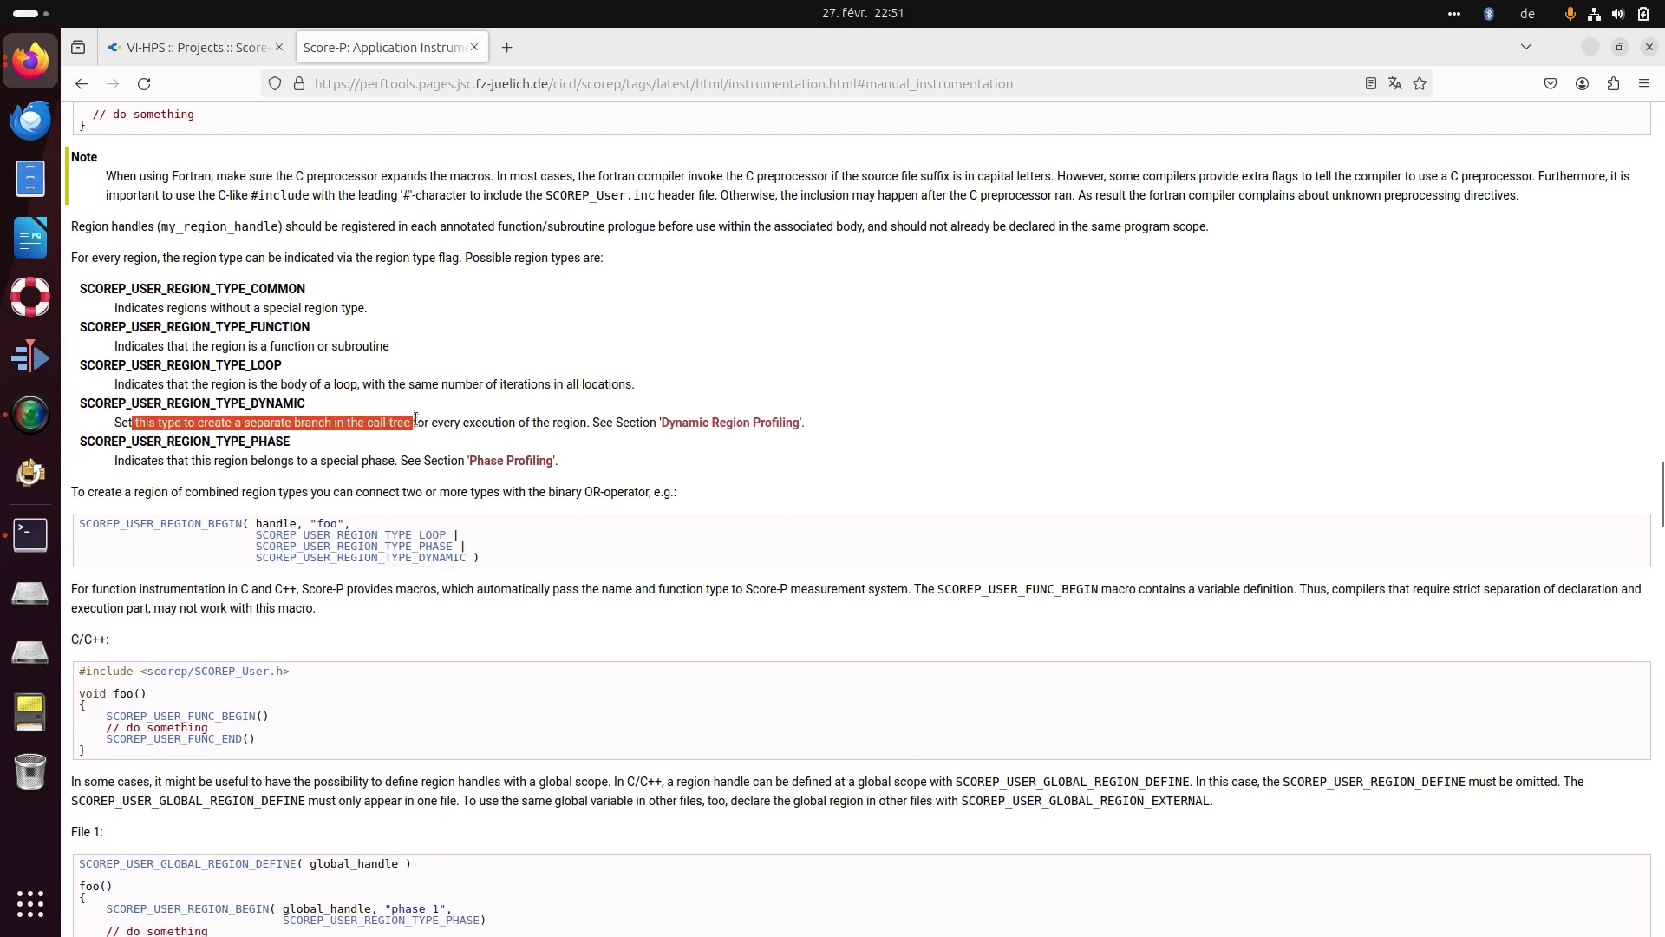
Follow the link to Dynamic Region Profiling and examine its explanation, the example call paths with instances, and the neighbouring sections.
click(724, 425)
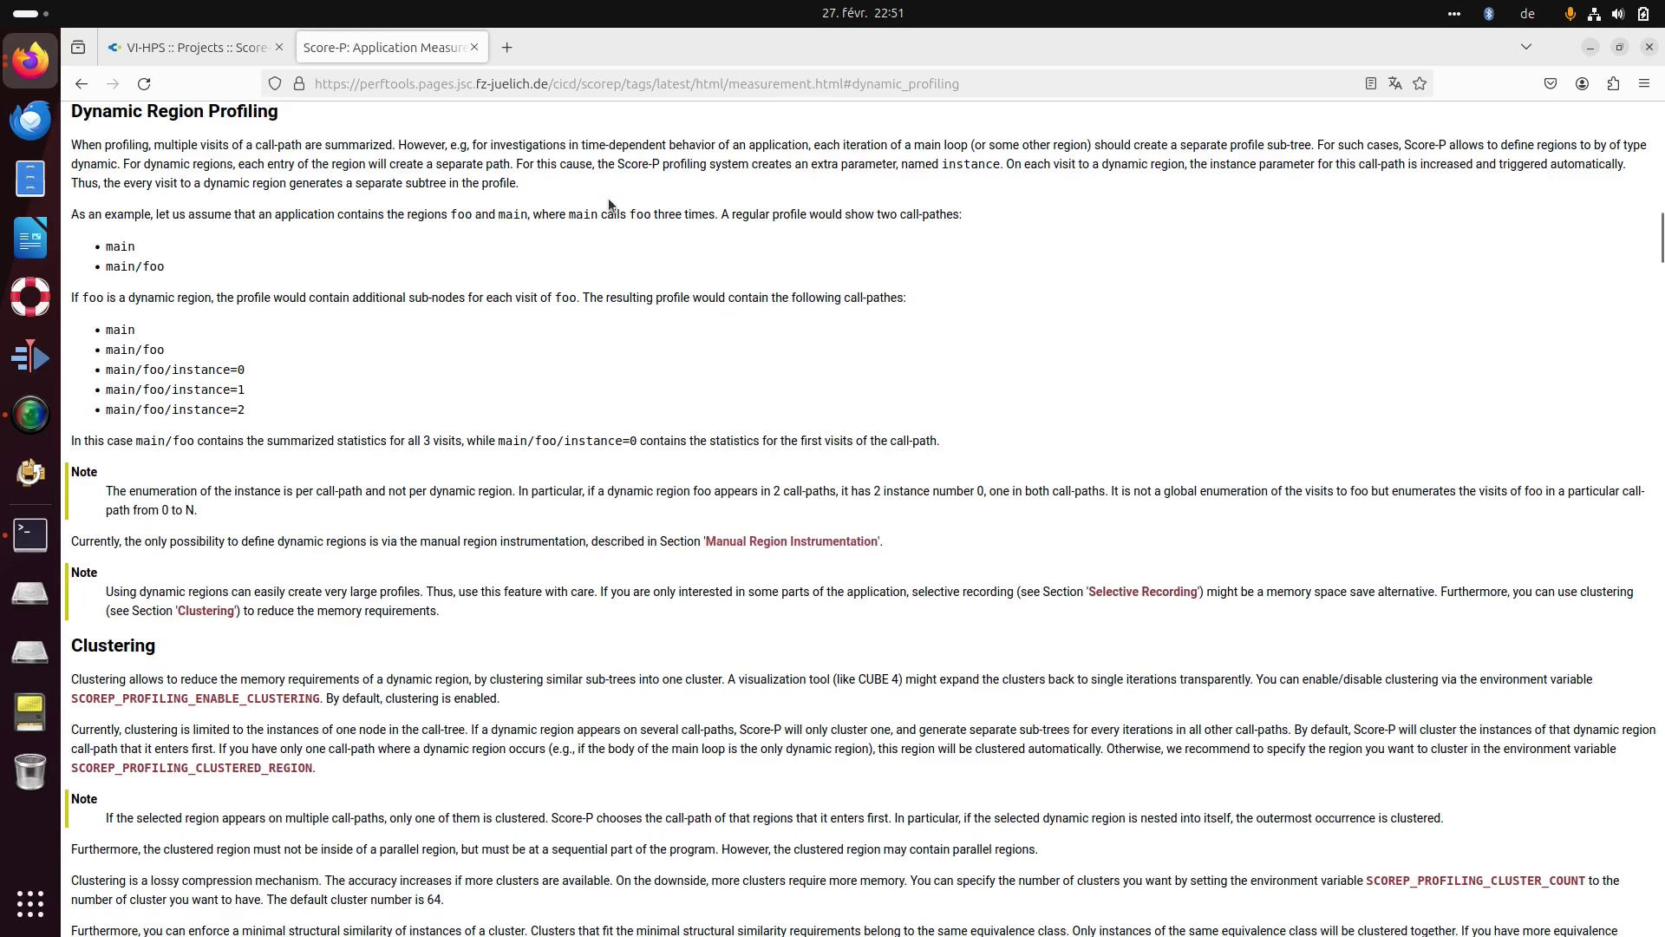
scroll(449, 400, down, 3)
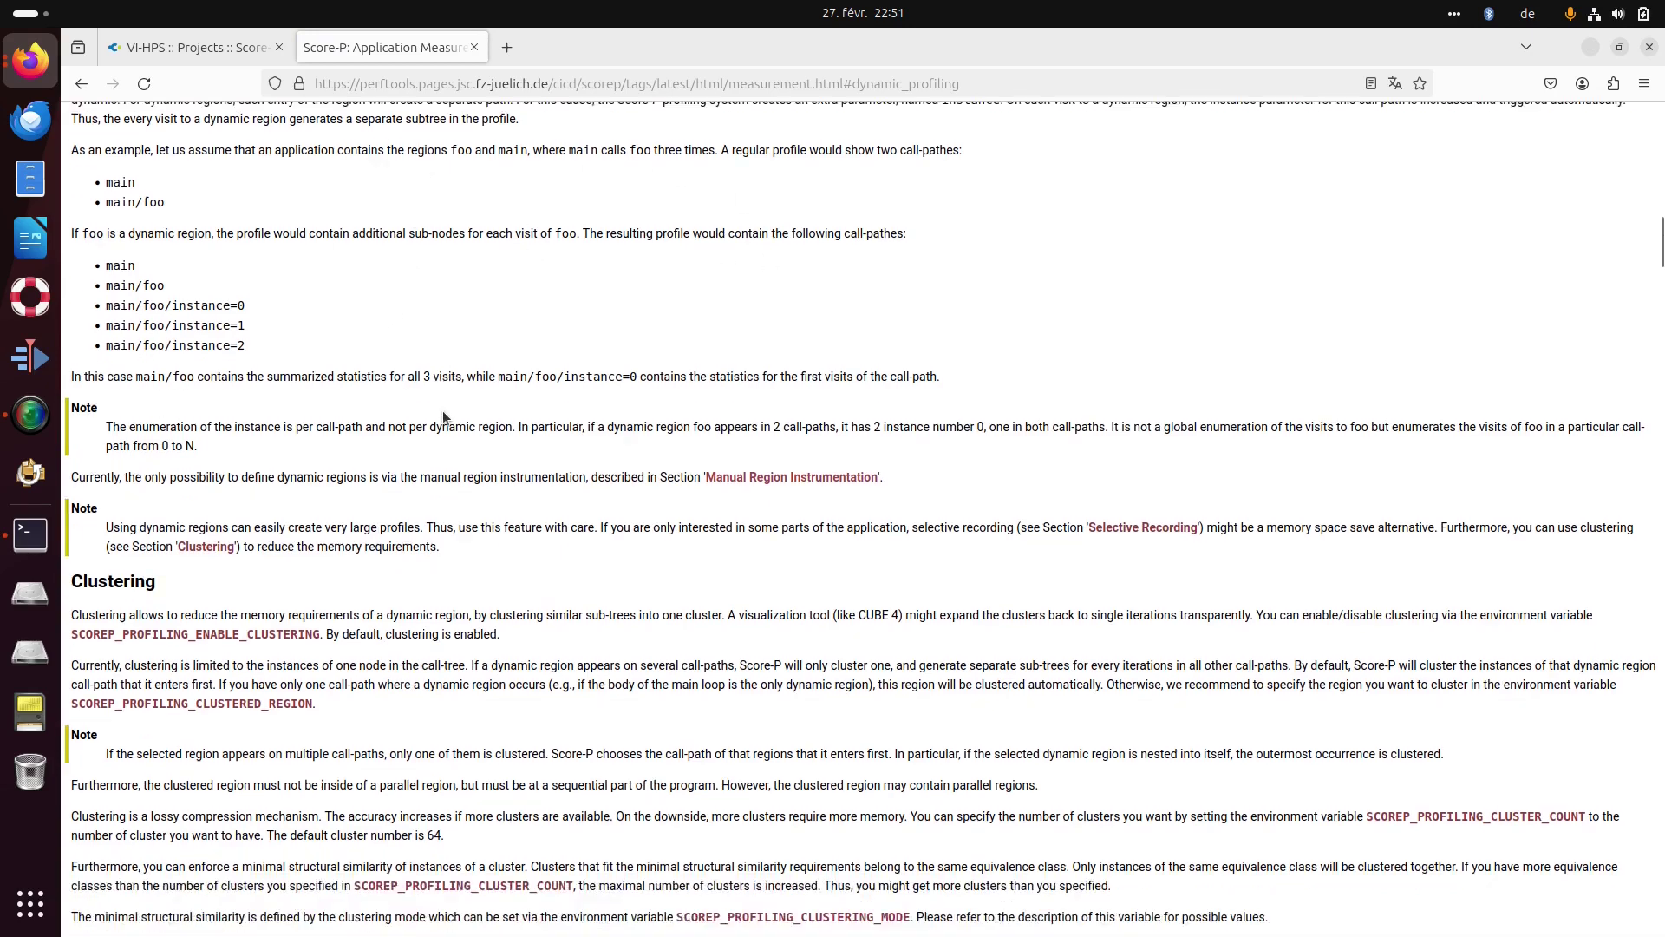
scroll(446, 398, up, 4)
scroll(448, 401, up, 10)
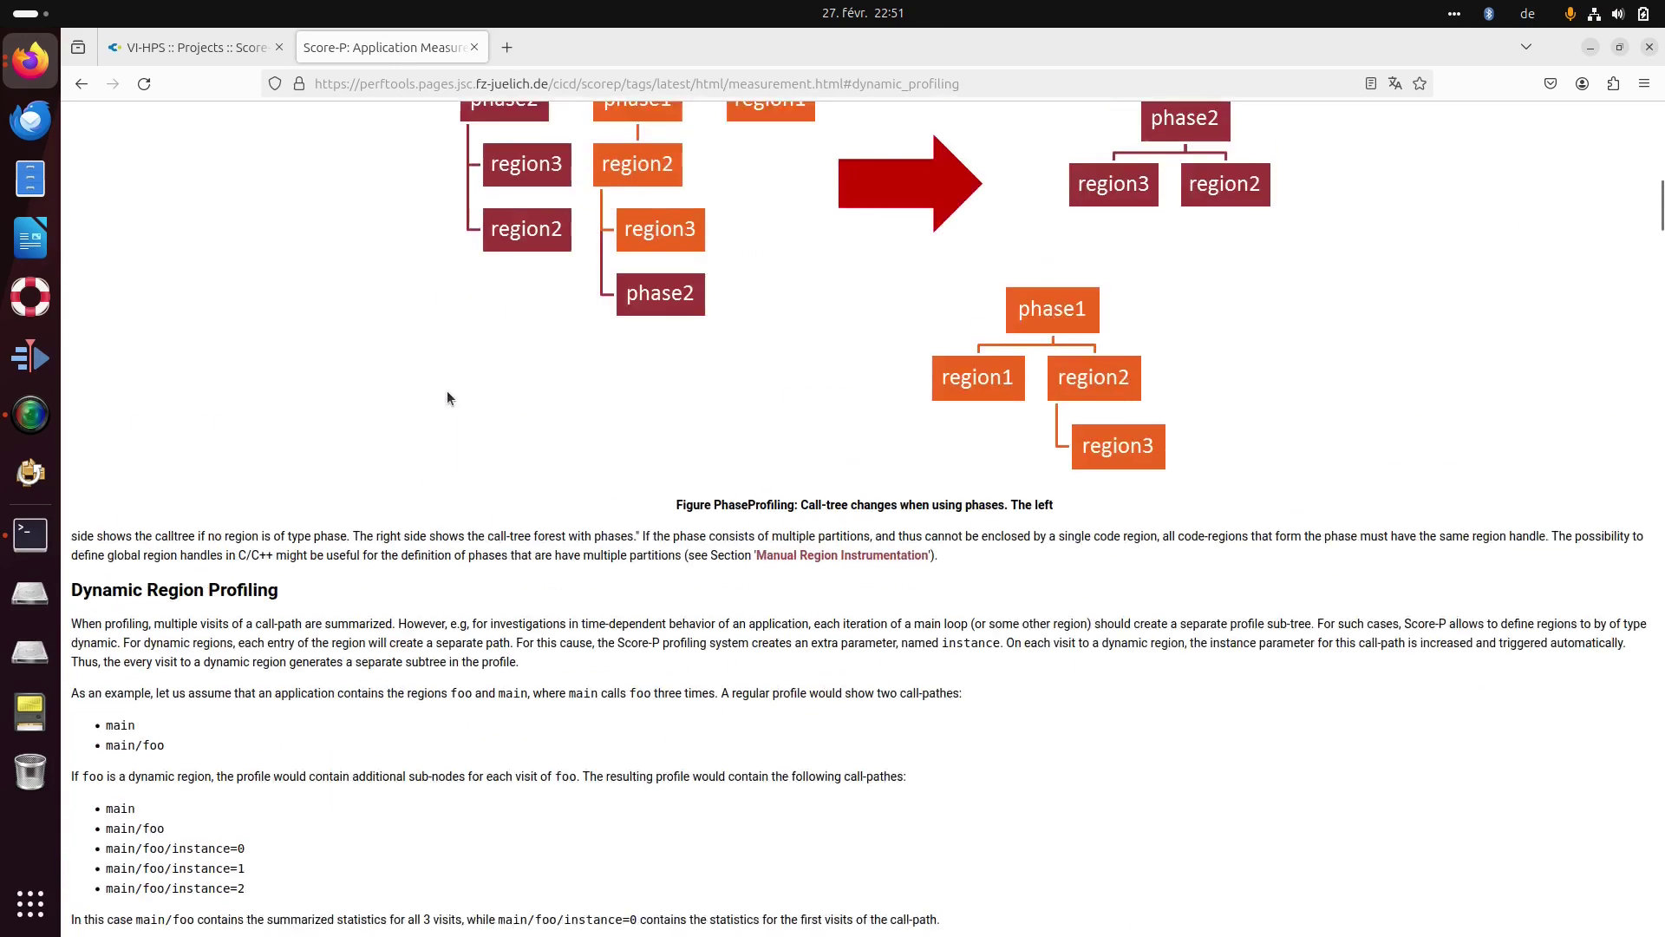
scroll(446, 391, up, 10)
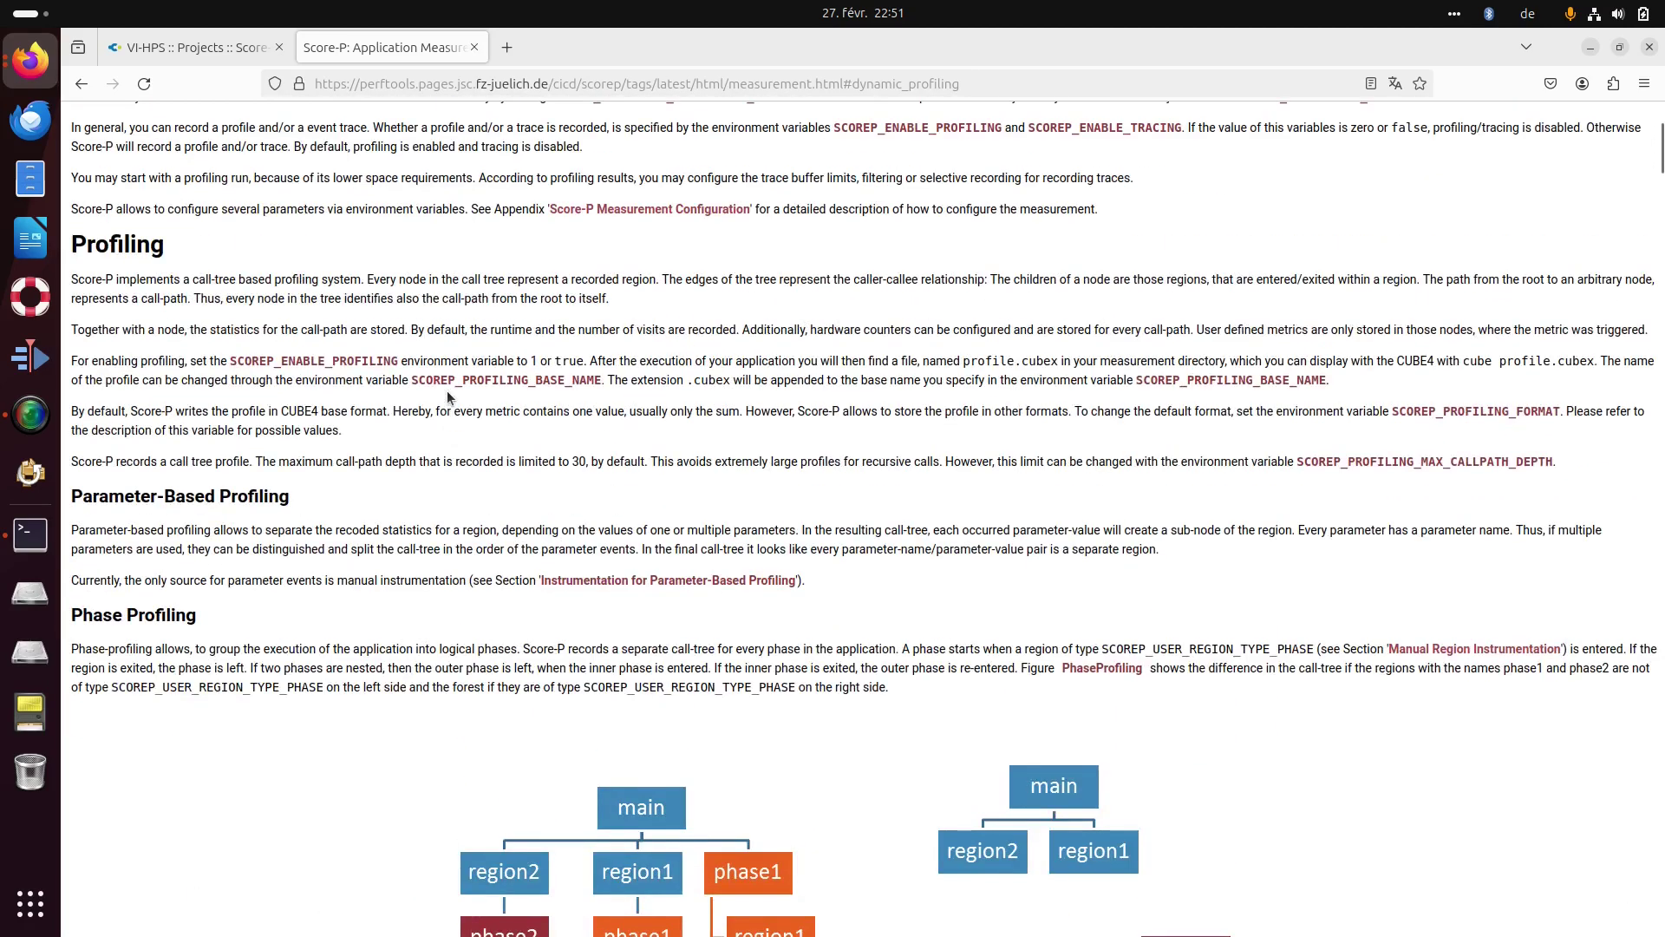
scroll(354, 381, down, 20)
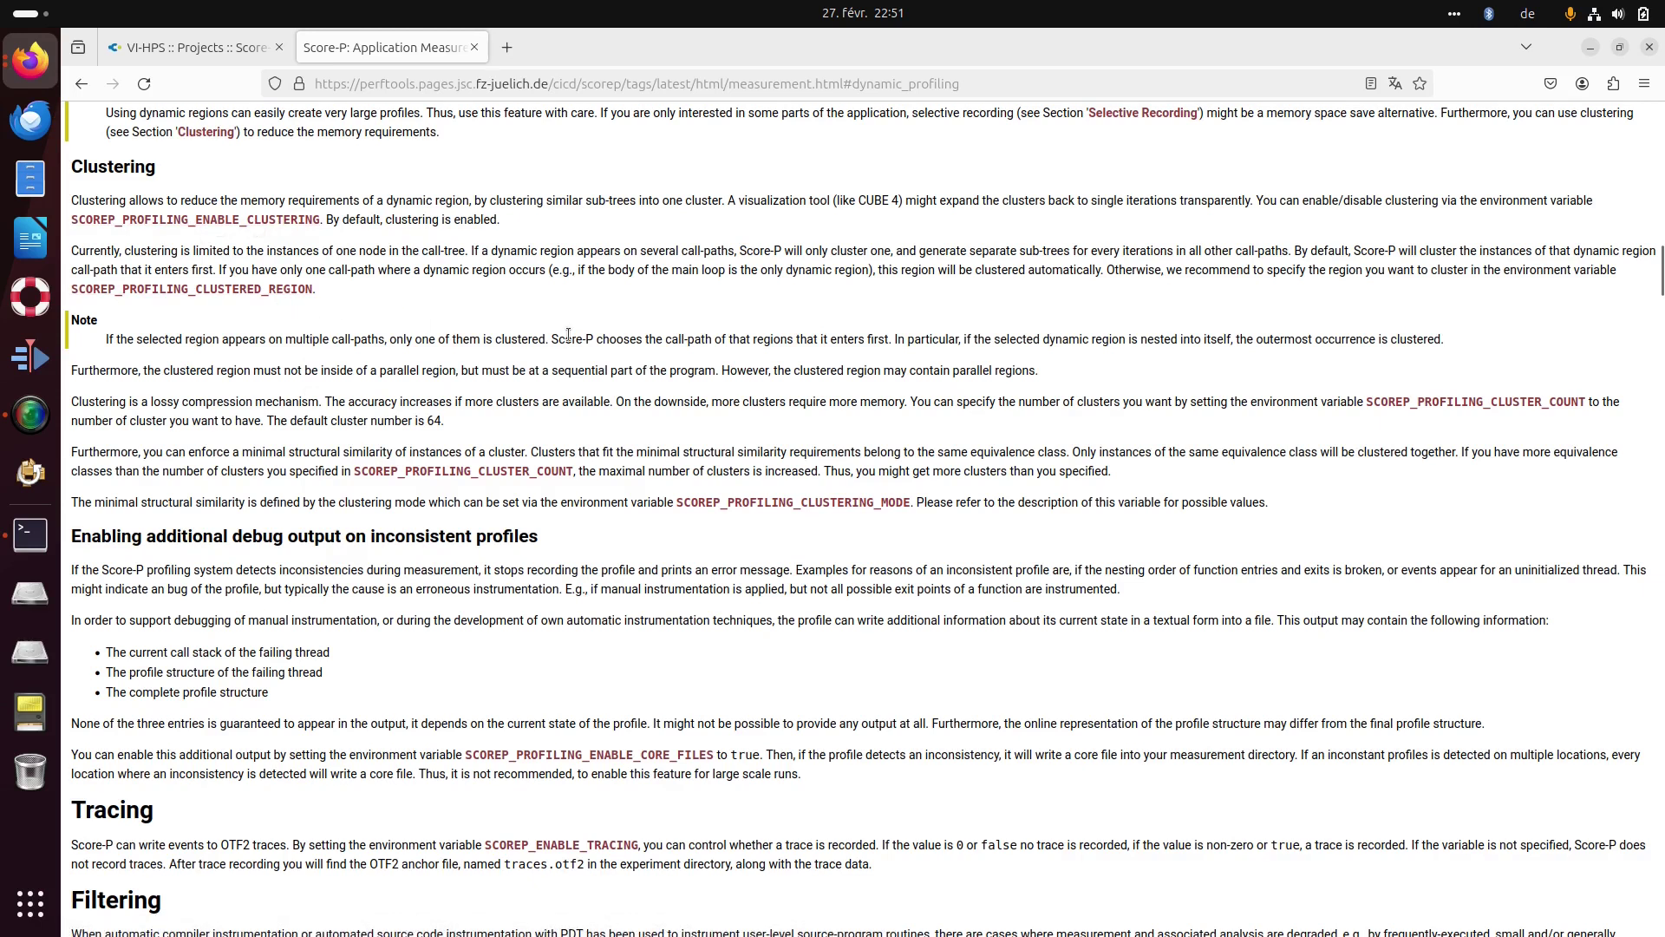
scroll(714, 373, down, 6)
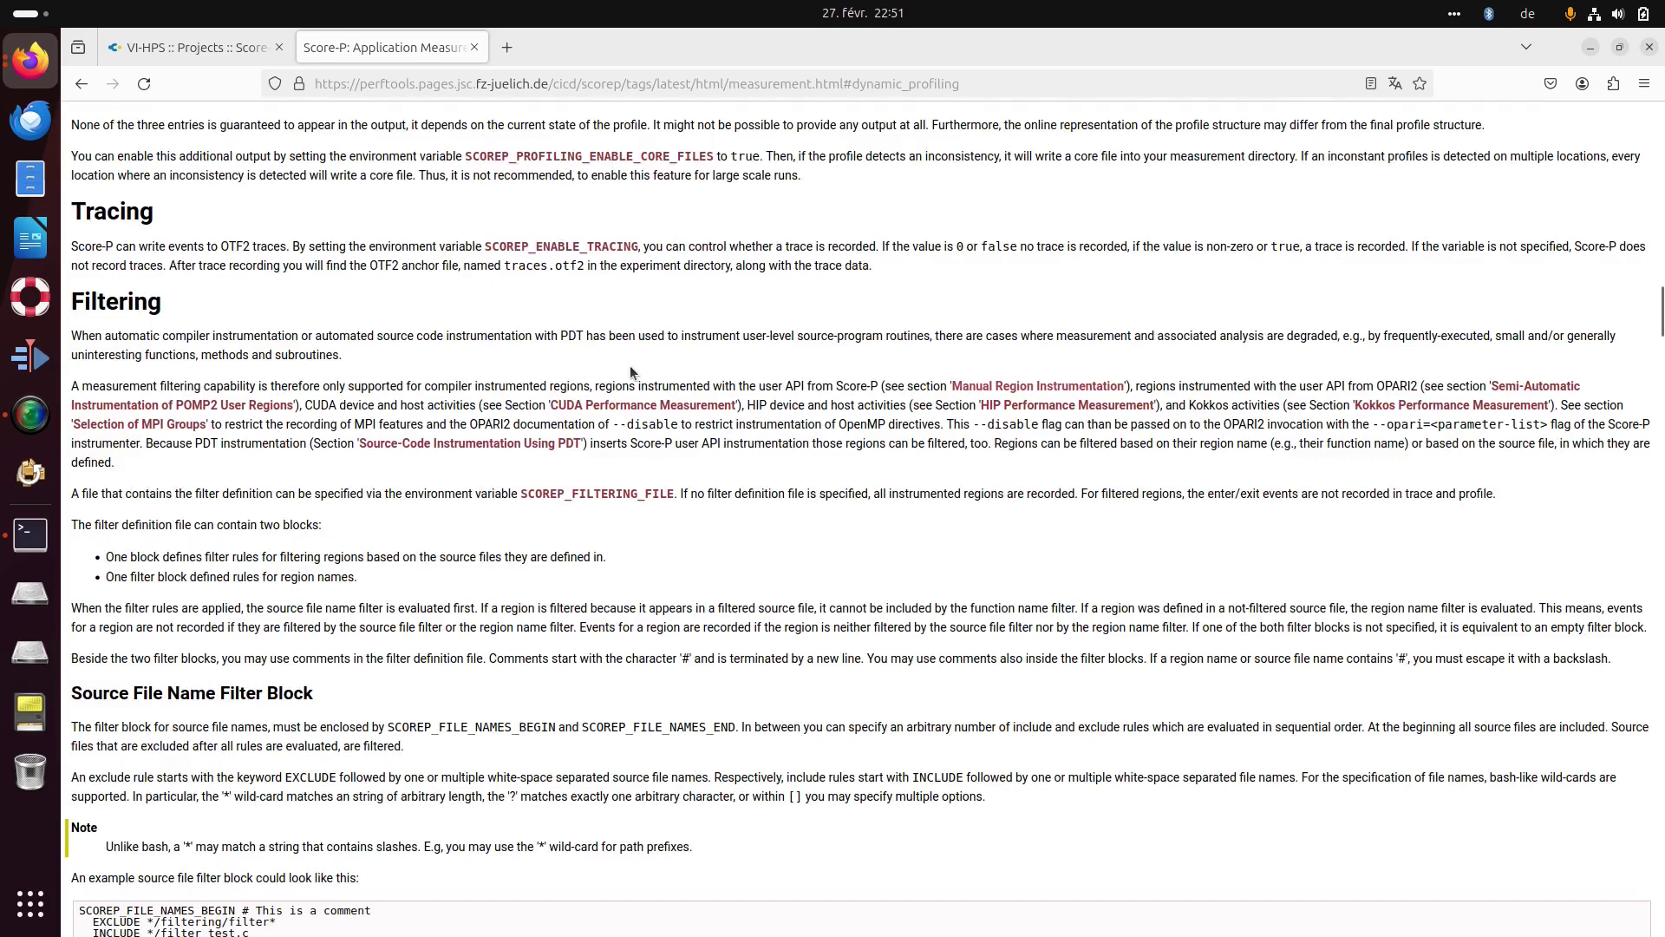
scroll(628, 364, up, 10)
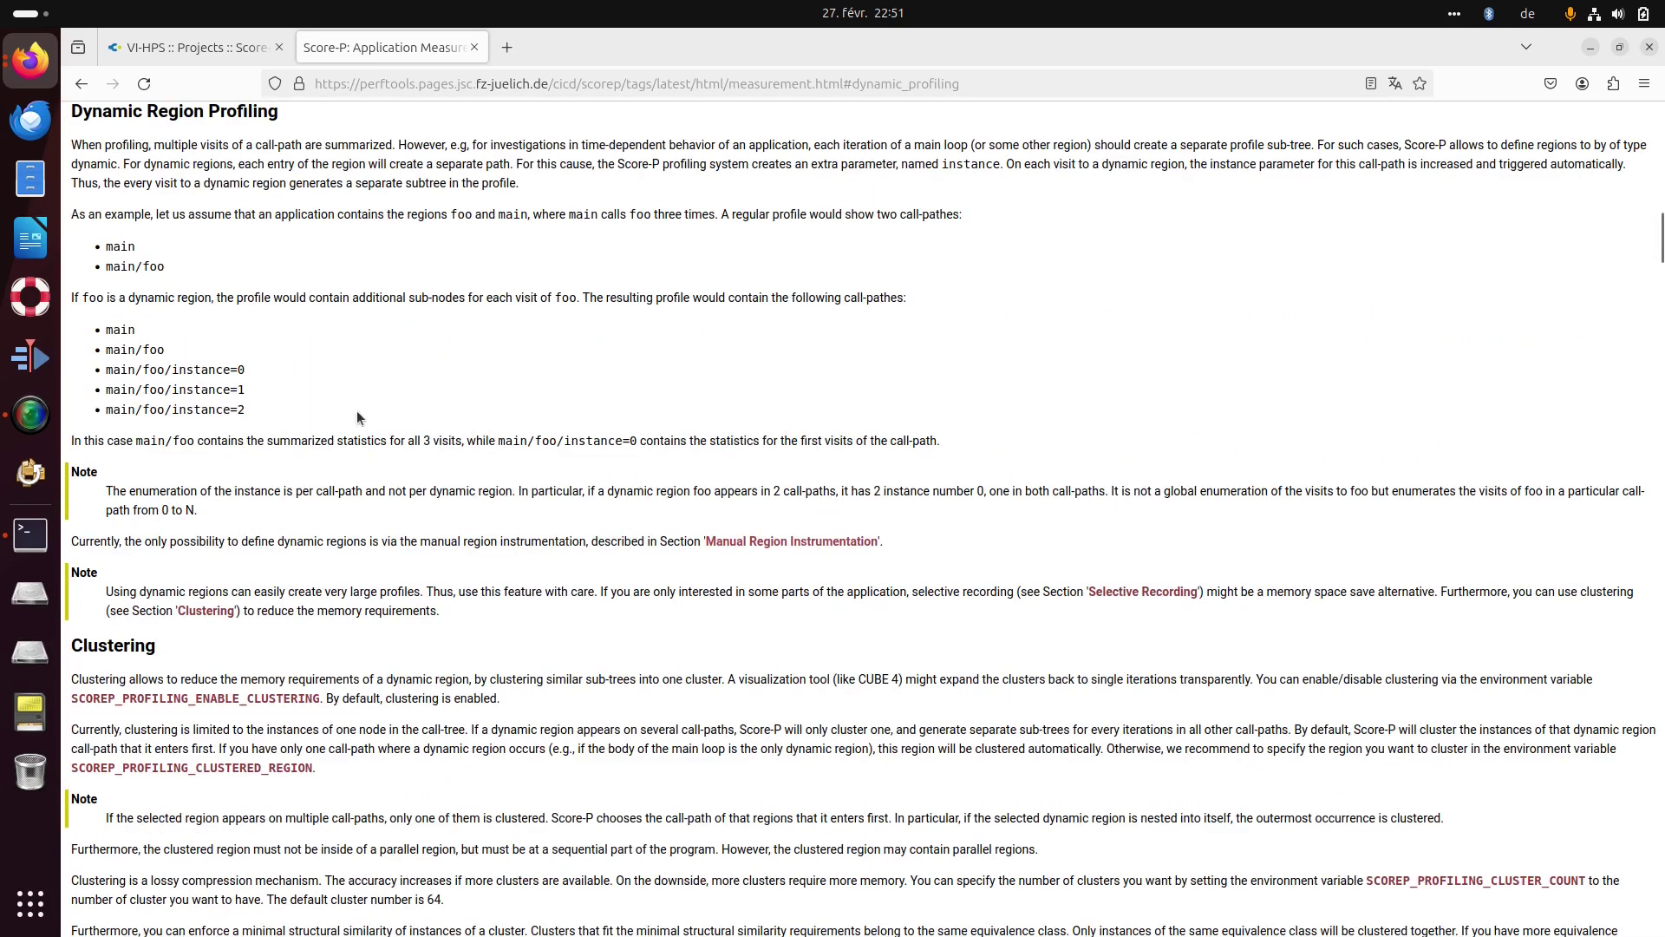
scroll(520, 417, up, 3)
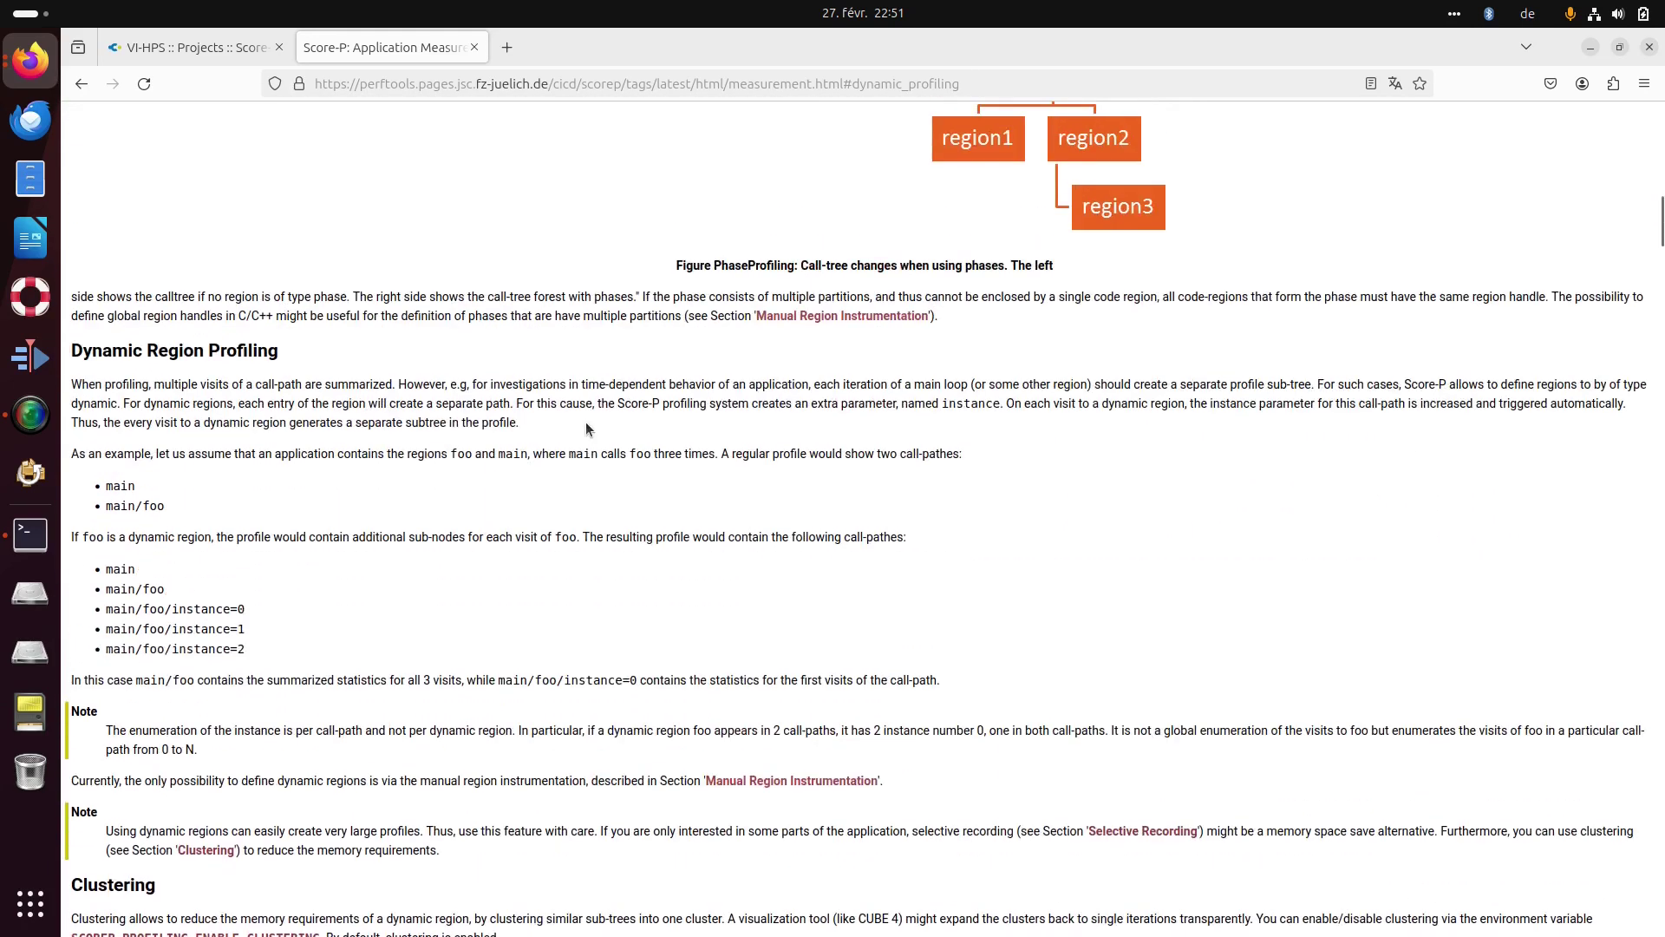
drag(130, 558, 264, 655)
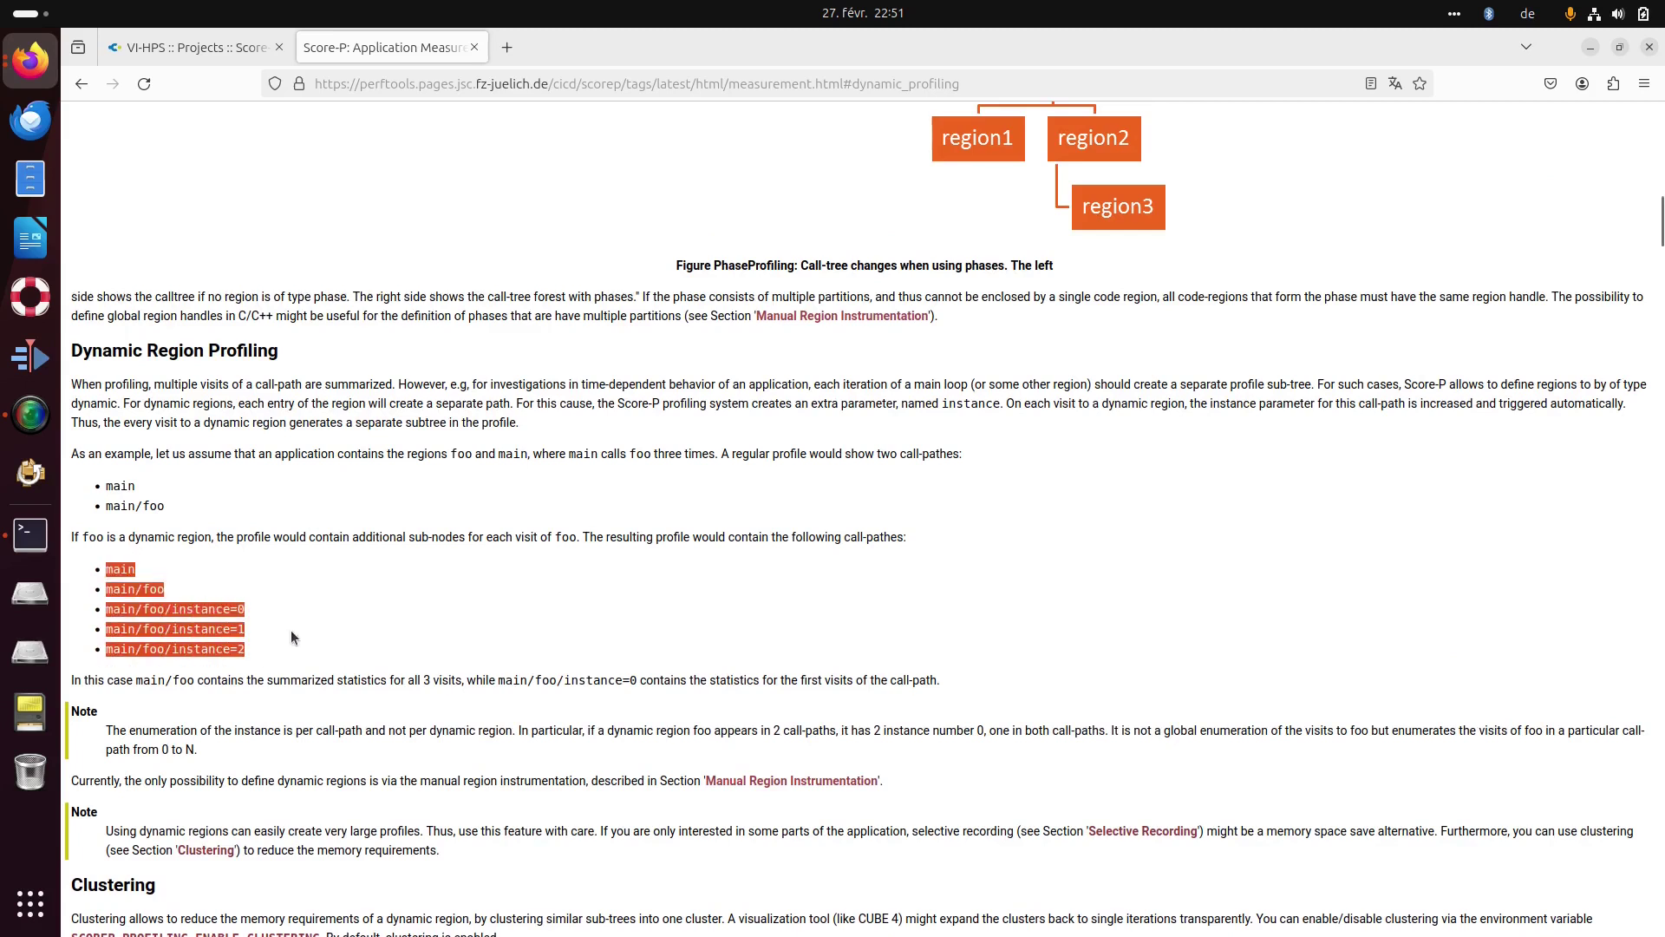
click(290, 629)
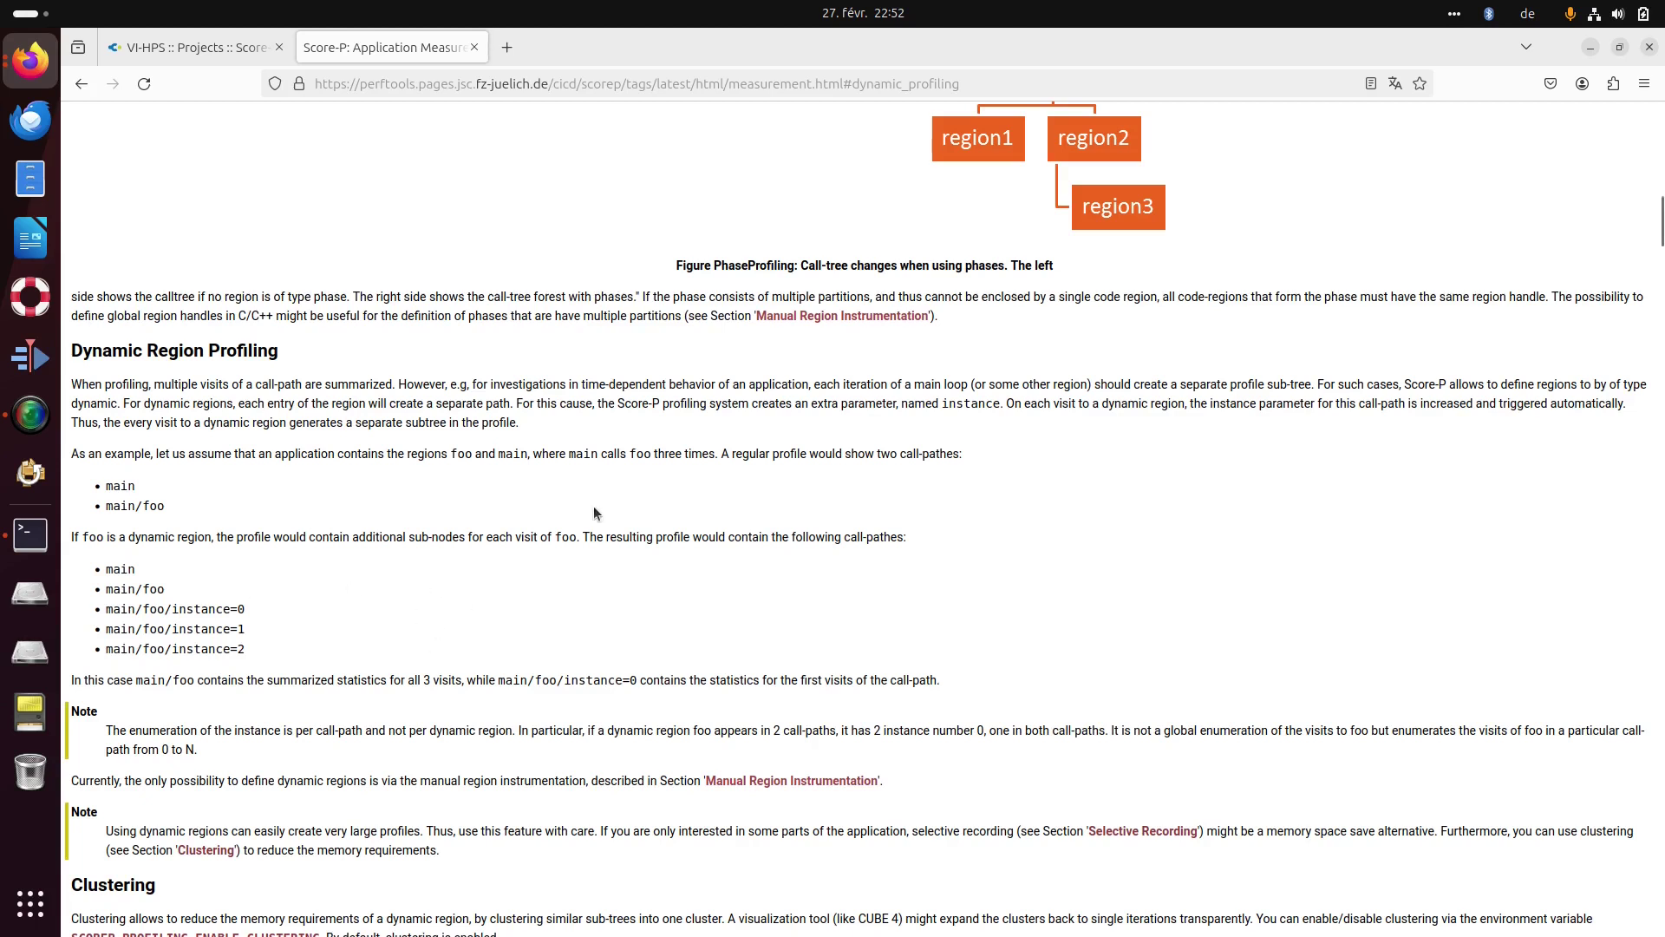
Review the Application Measurement page from its introduction through the Parameter-Based Profiling and Phase Profiling sections, including the call-tree figure.
scroll(416, 520, up, 3)
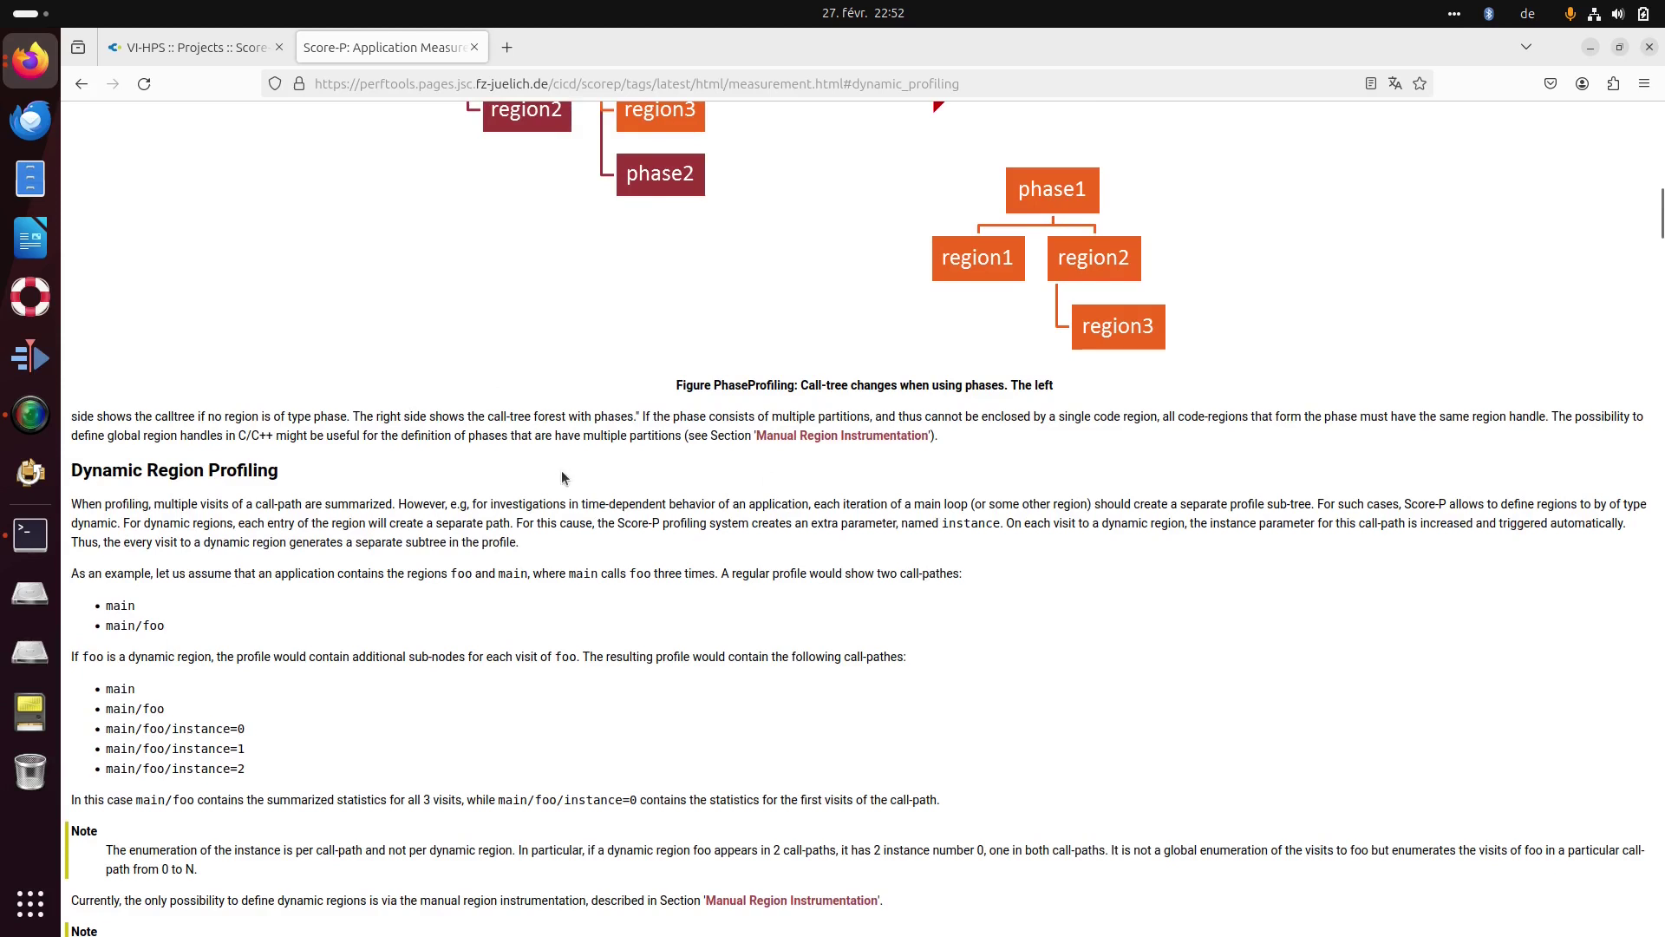
scroll(606, 469, up, 10)
scroll(602, 468, down, 8)
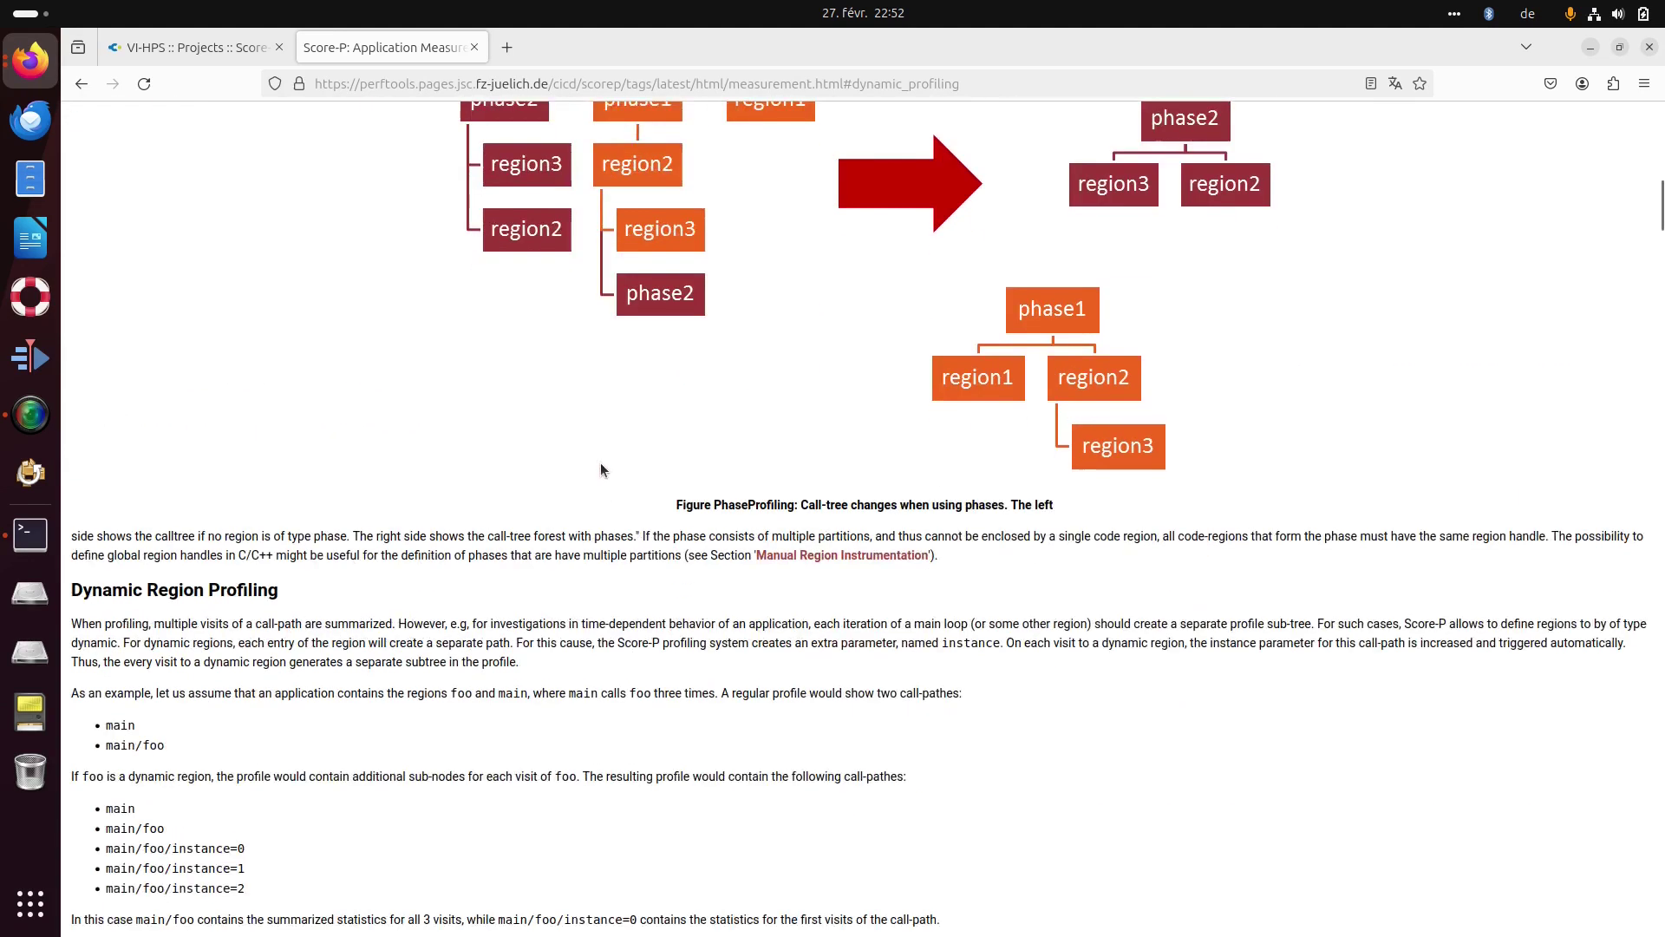
scroll(601, 470, down, 5)
scroll(602, 469, up, 20)
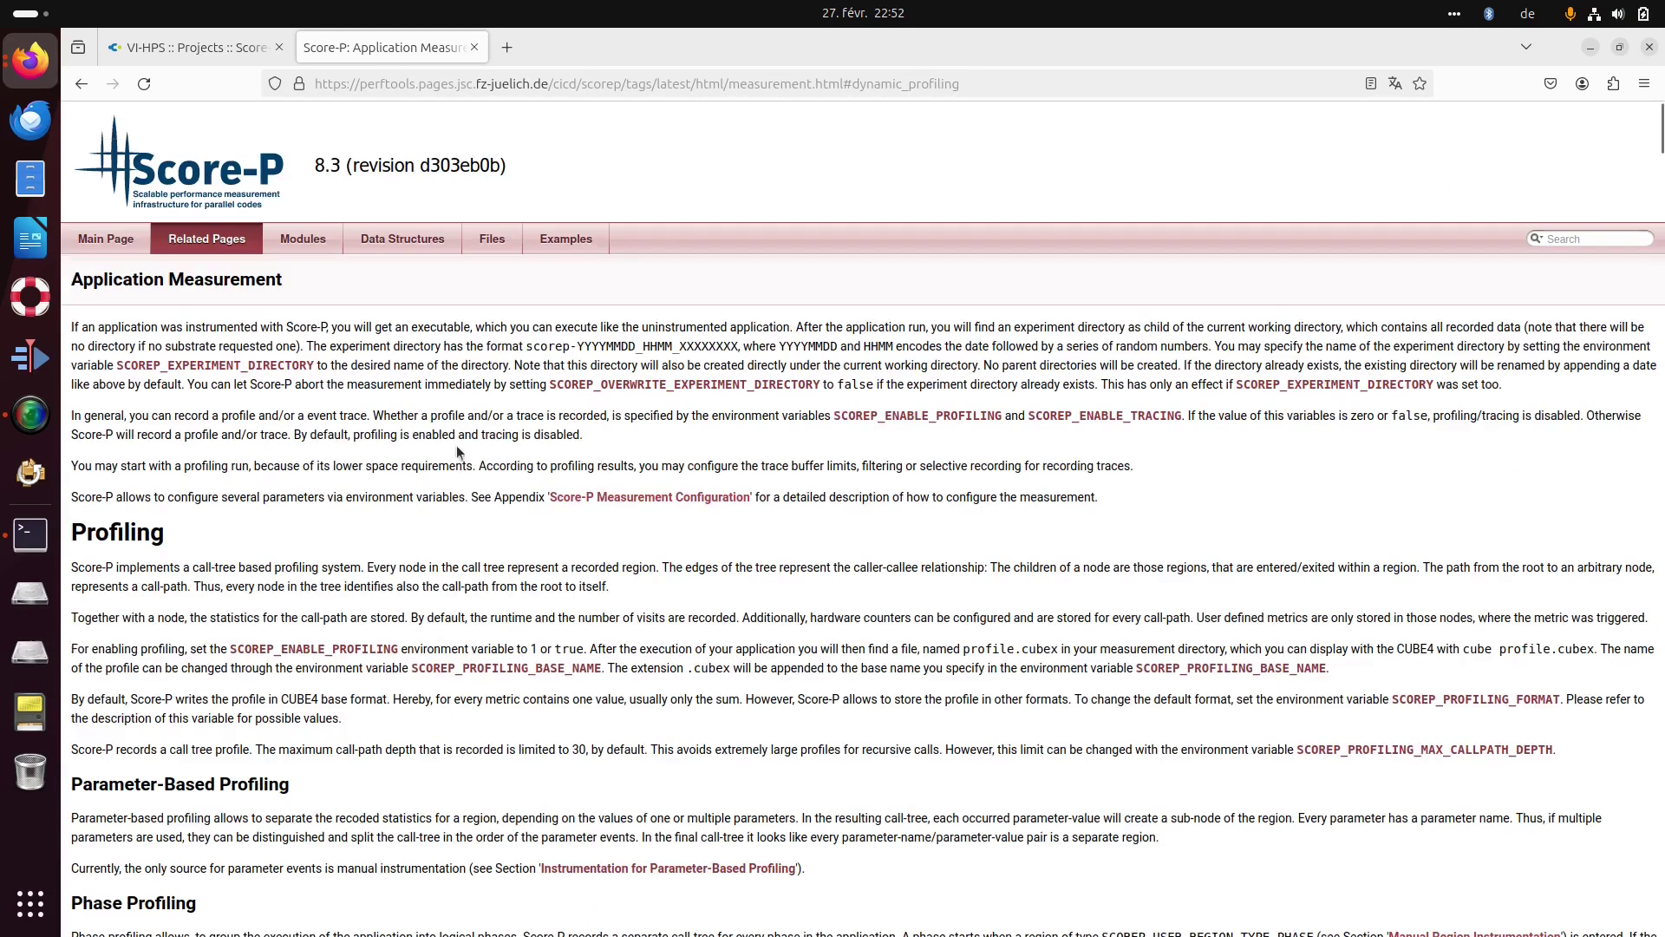
scroll(431, 473, down, 6)
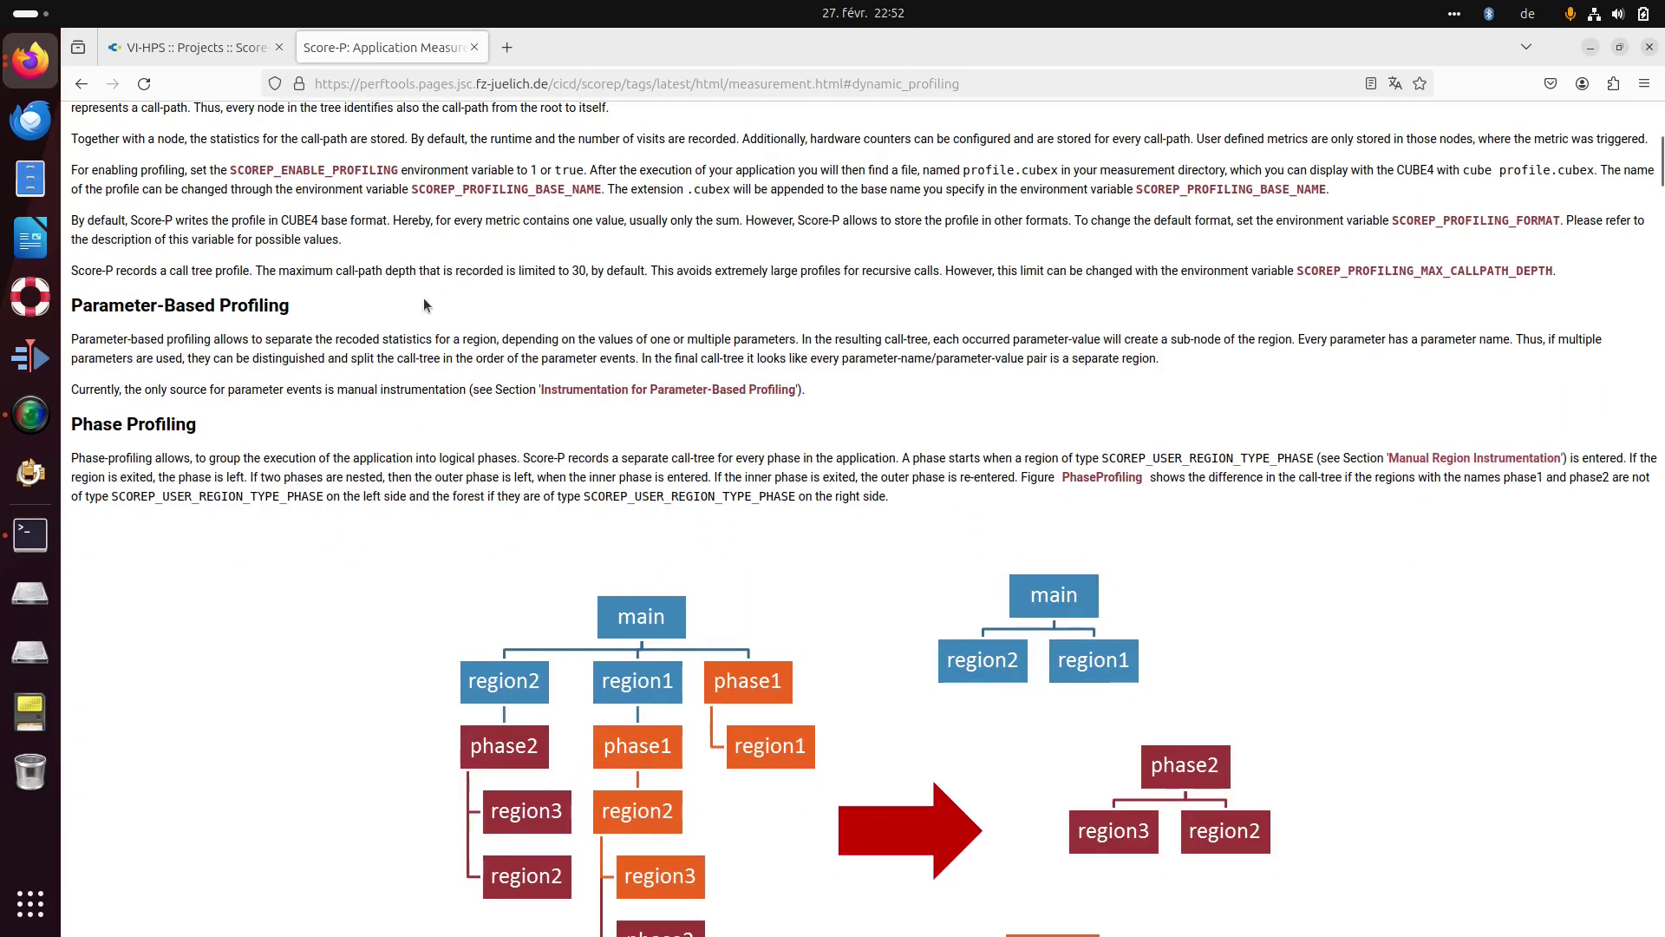
Minimise the browser and launch Cube from the terminal with ./cube.
click(1590, 49)
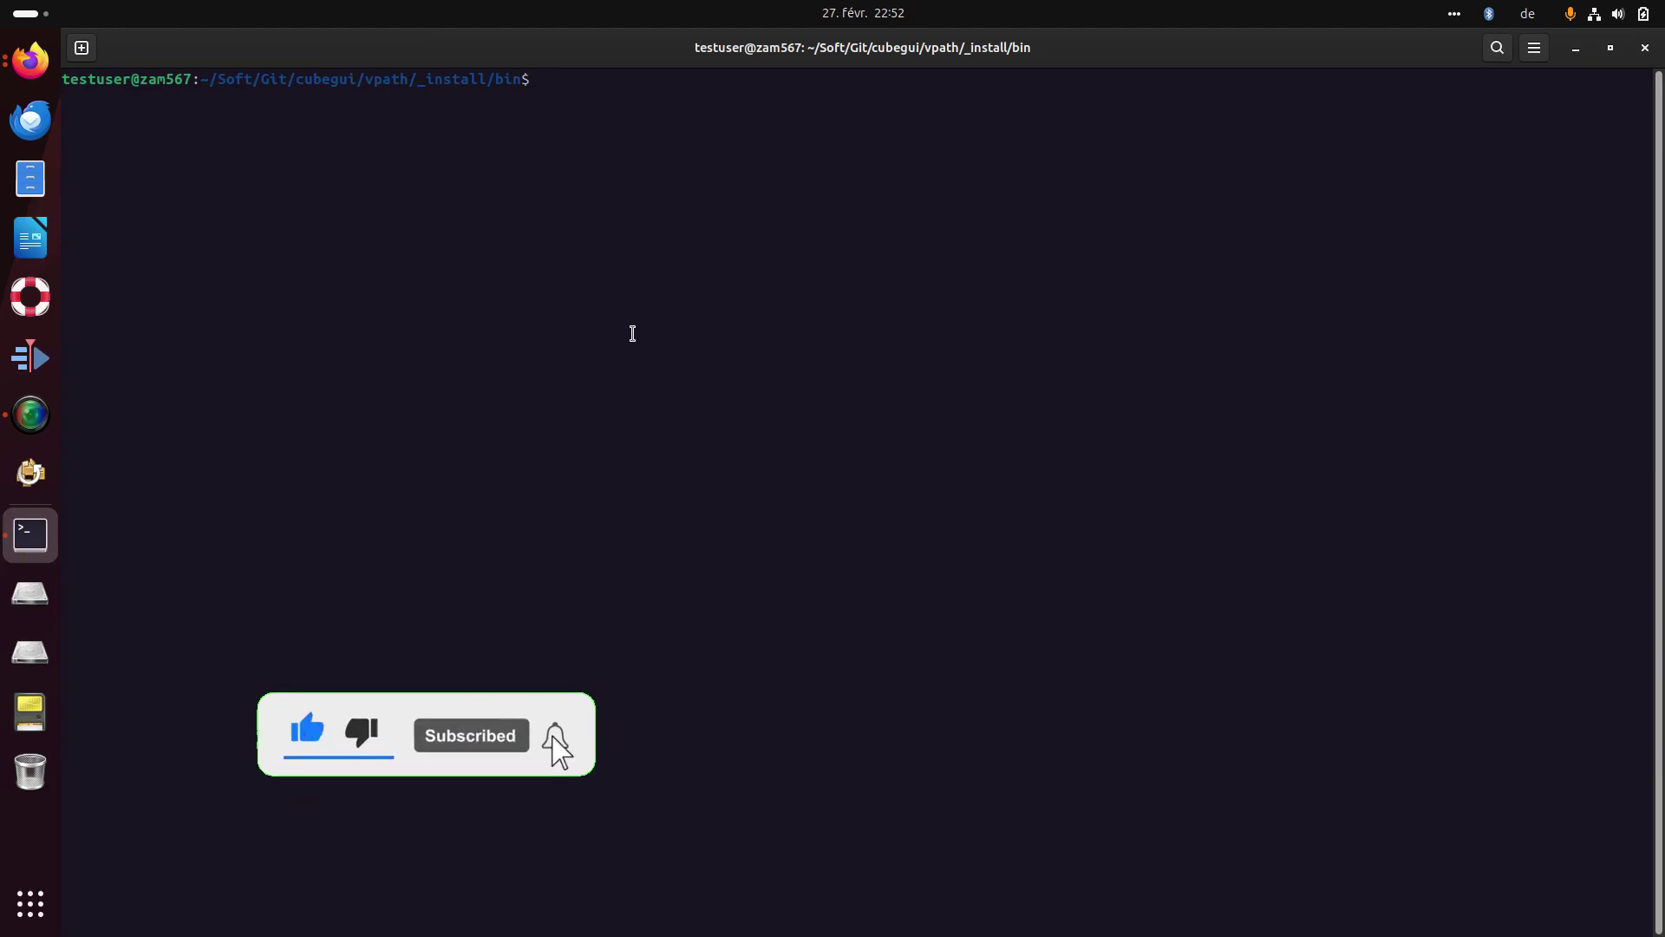
text(./cu)
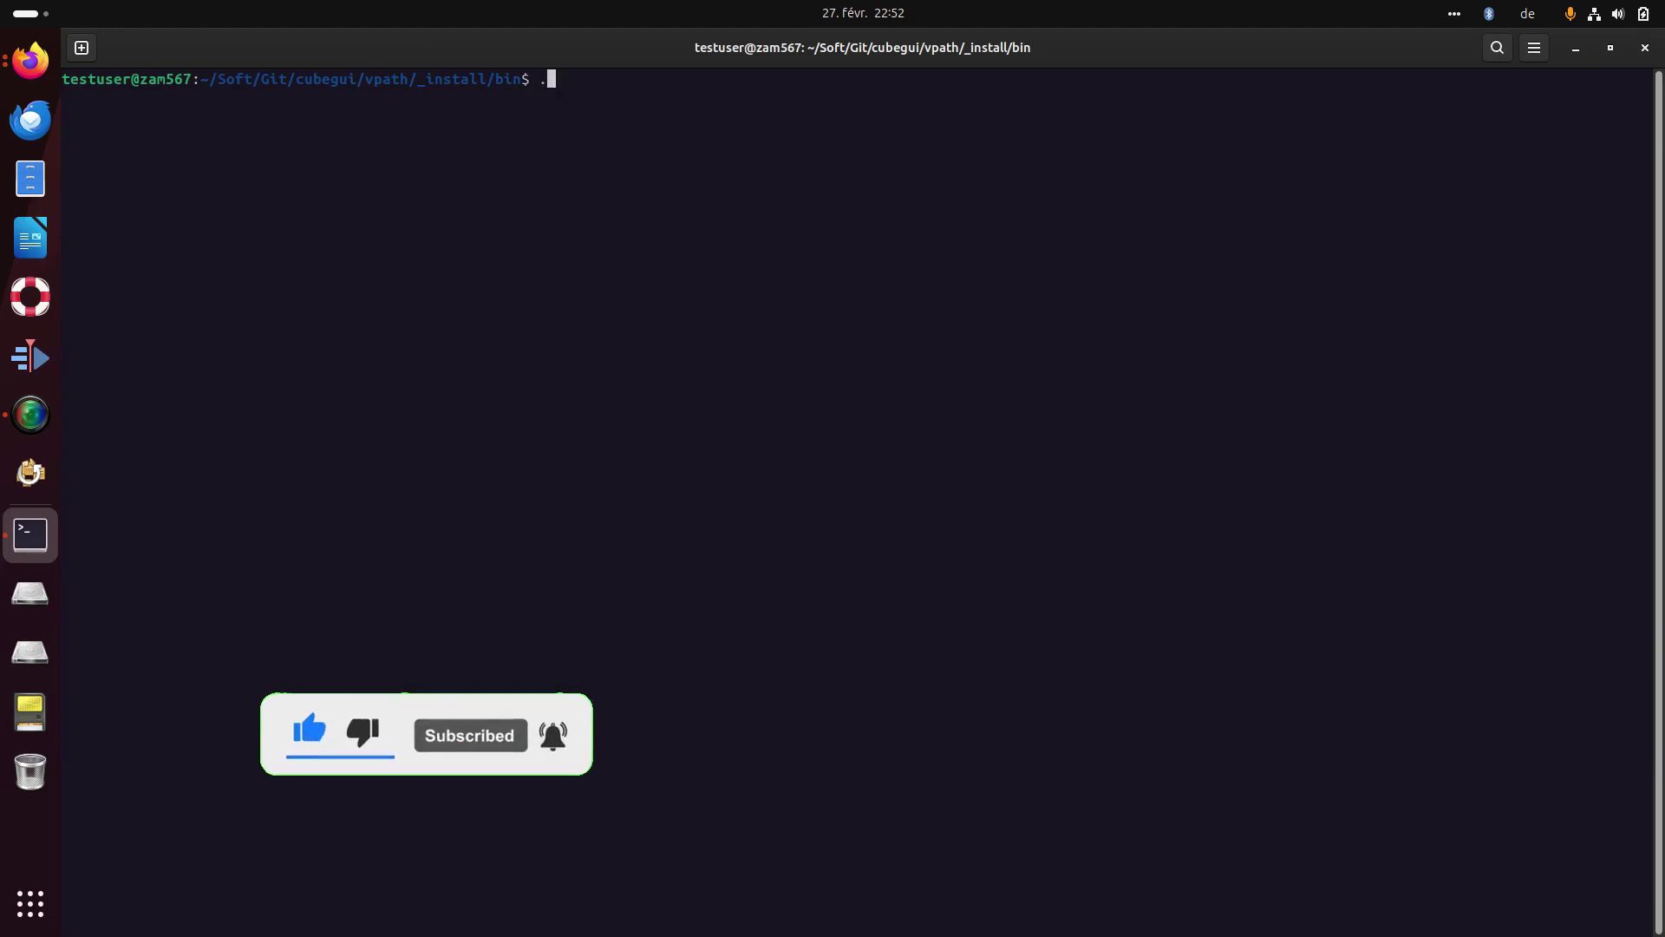
text(be)
key(Return)
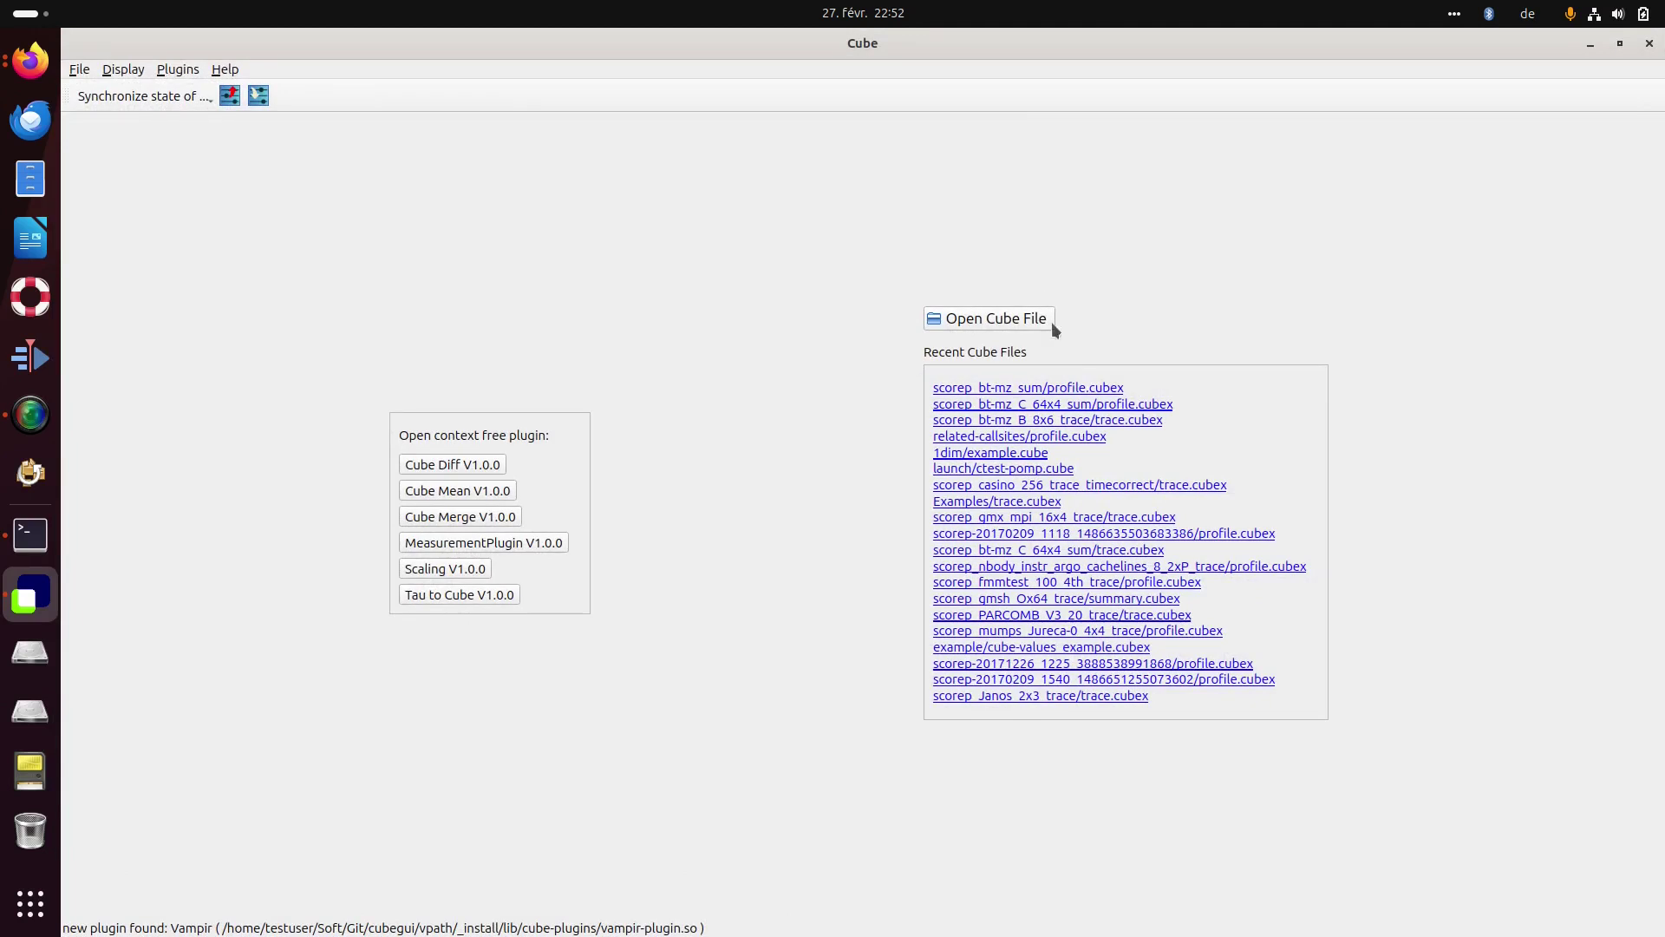
Open the recent file scorep_bt-mz_sum/profile.cubex and widen the call tree pane.
click(1048, 388)
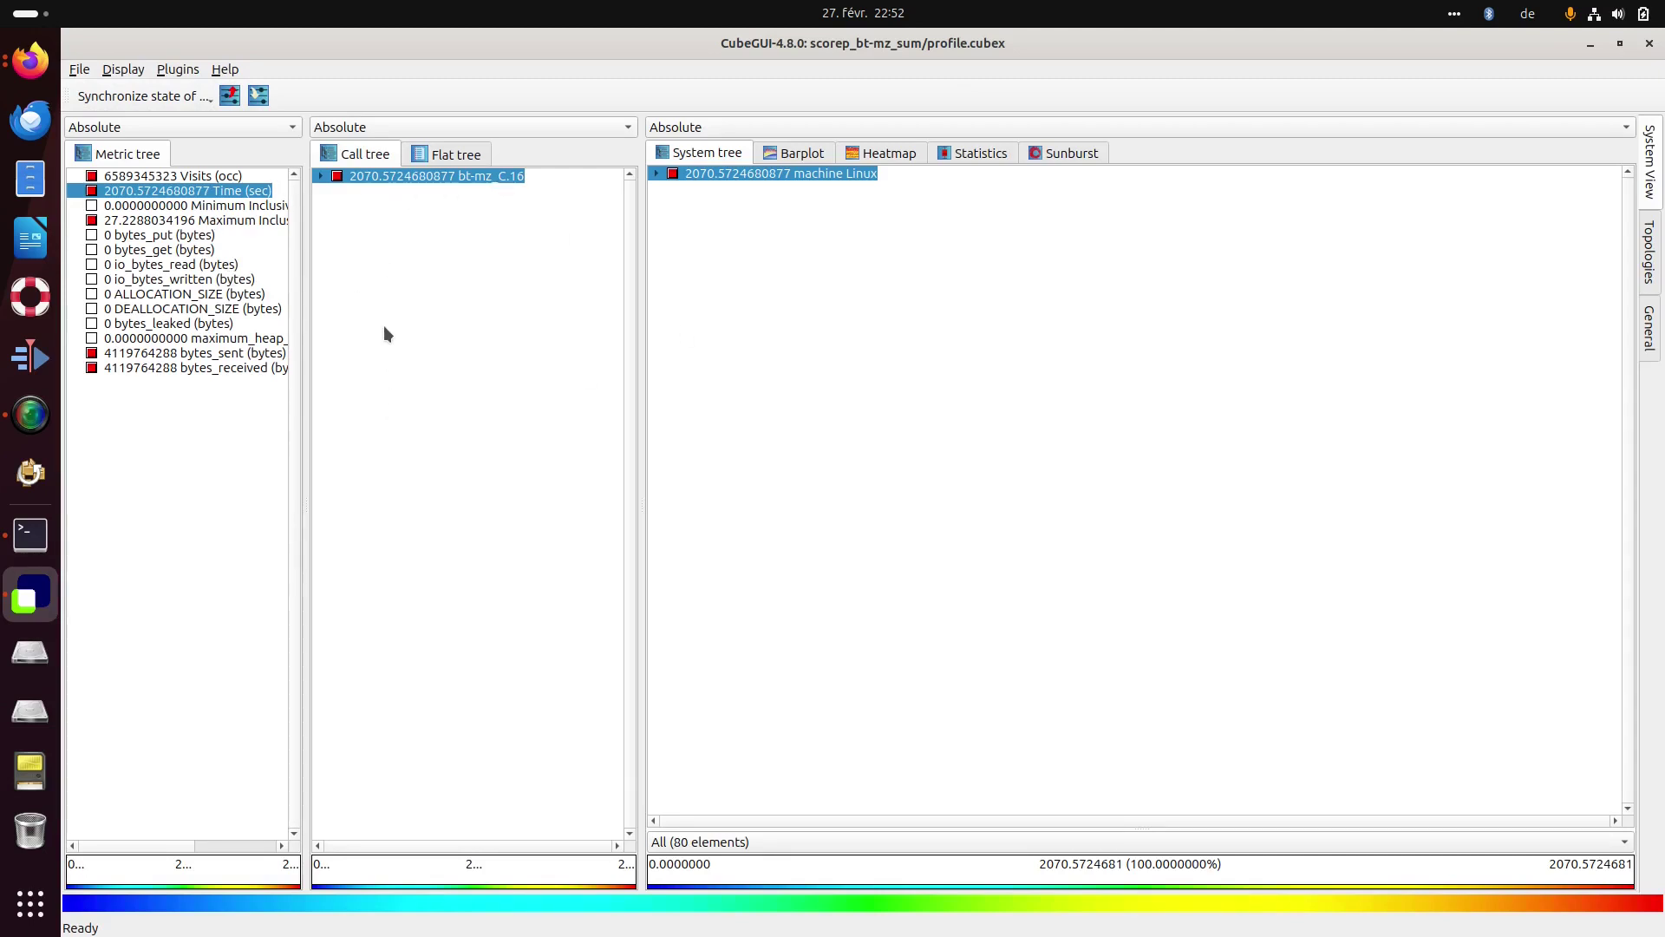
drag(646, 300, 744, 256)
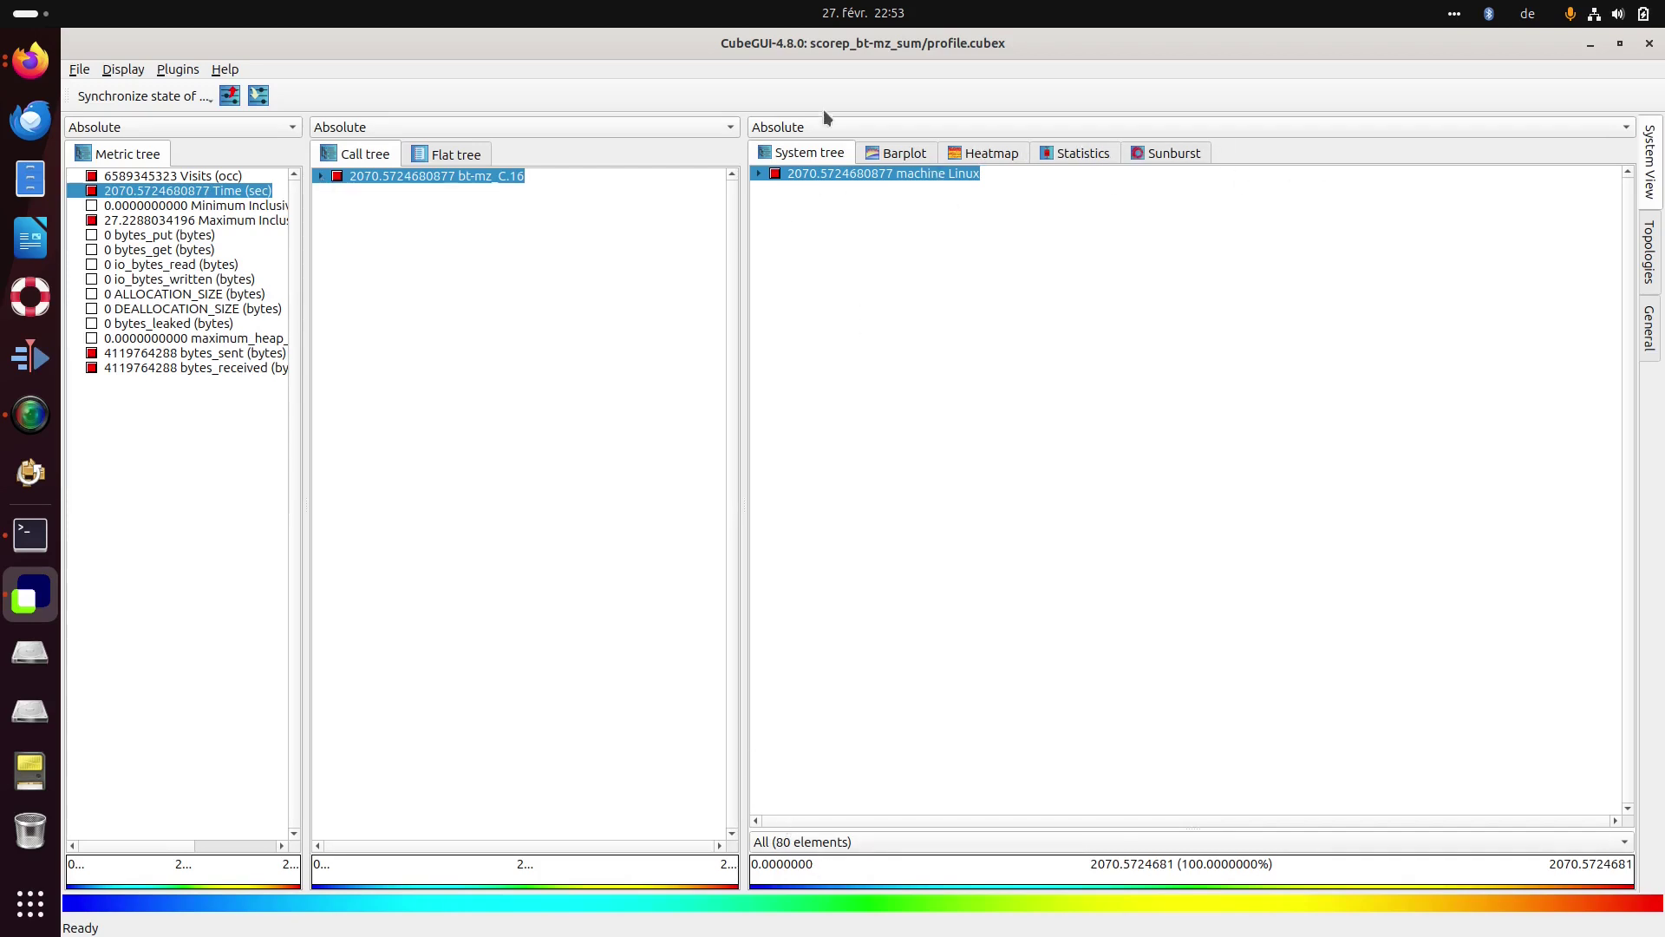
Expand machine Linux and both cluster nodes in the system tree to examine their MPI ranks, and collapse the two nodes again.
click(758, 174)
click(777, 188)
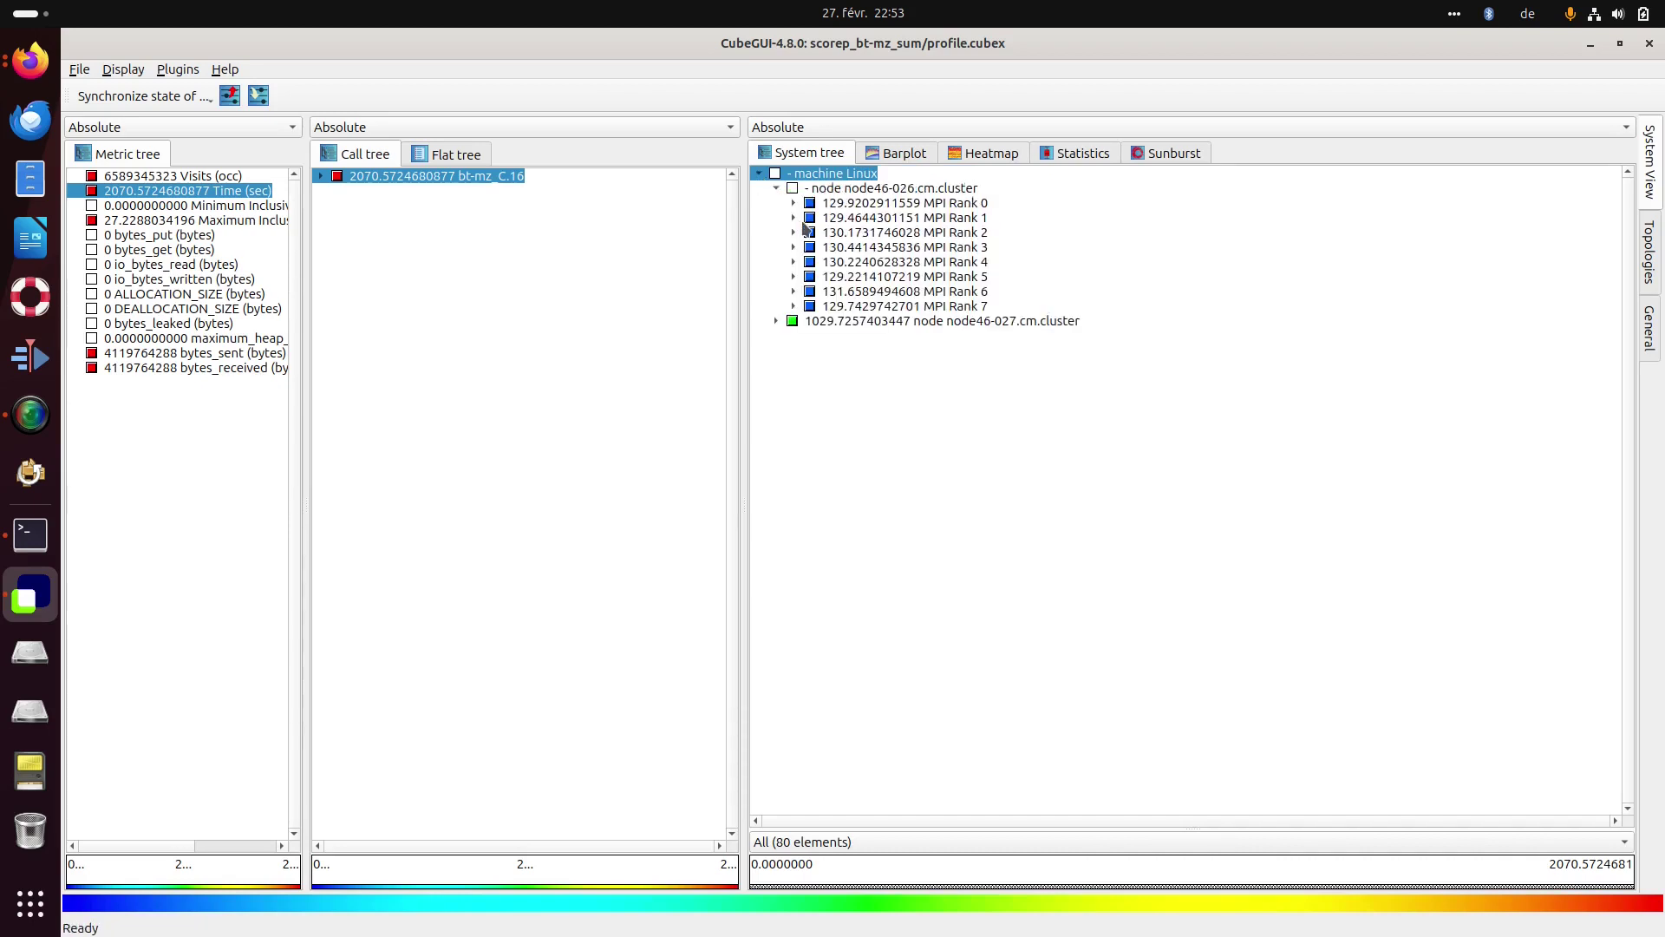
click(776, 321)
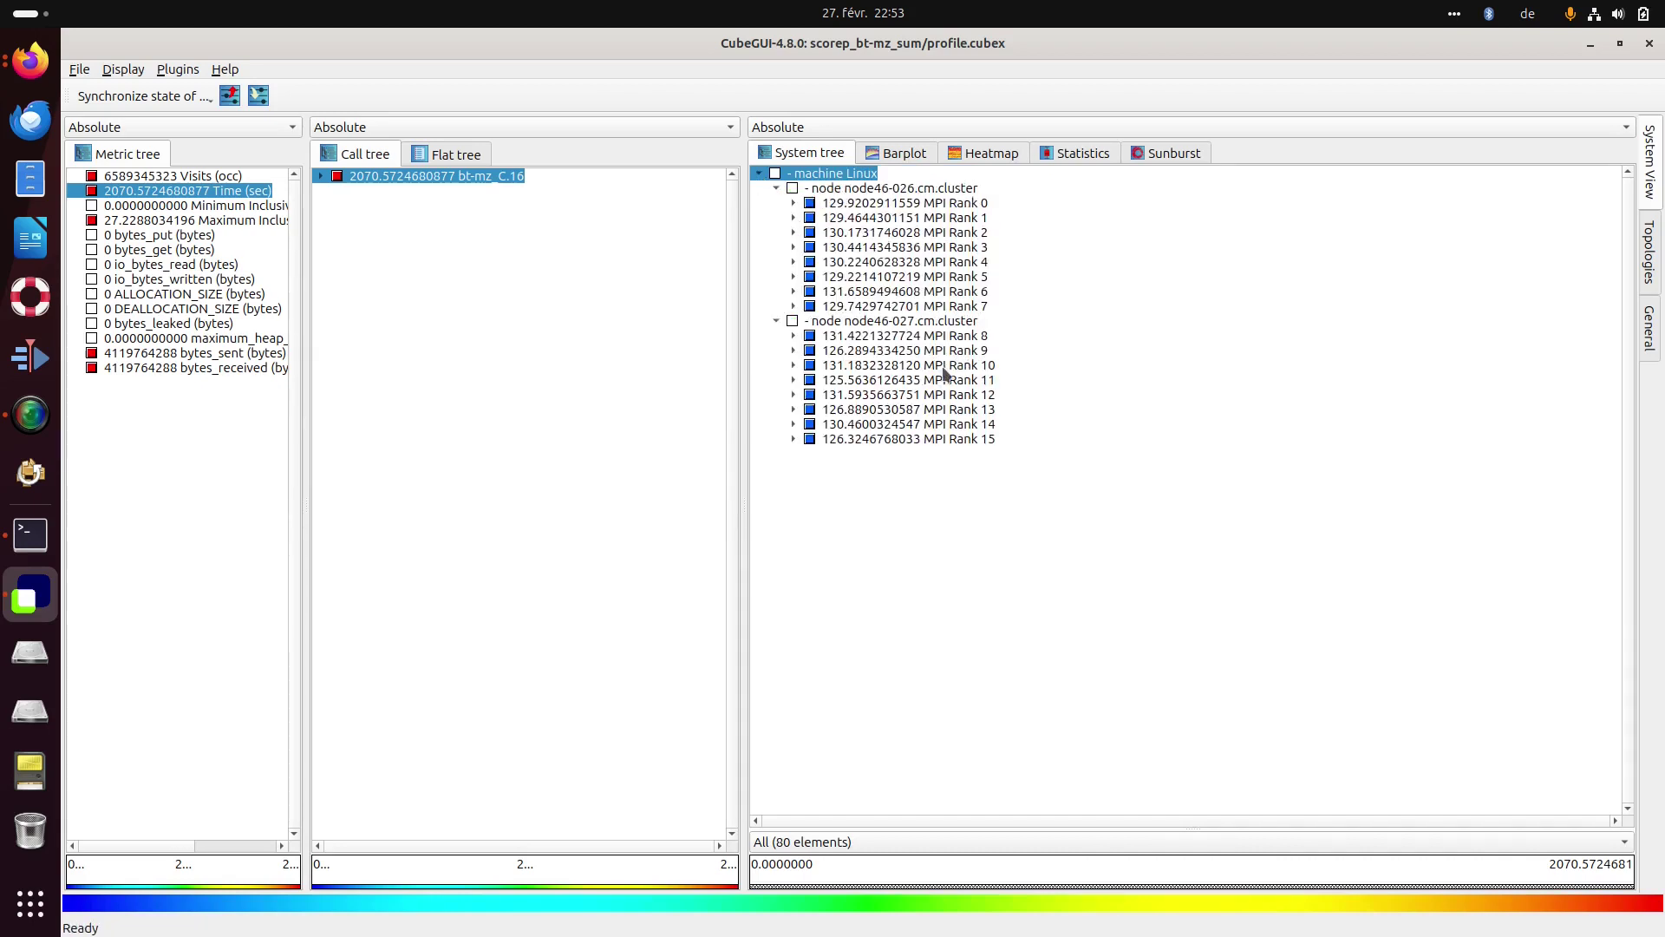
click(775, 321)
click(776, 188)
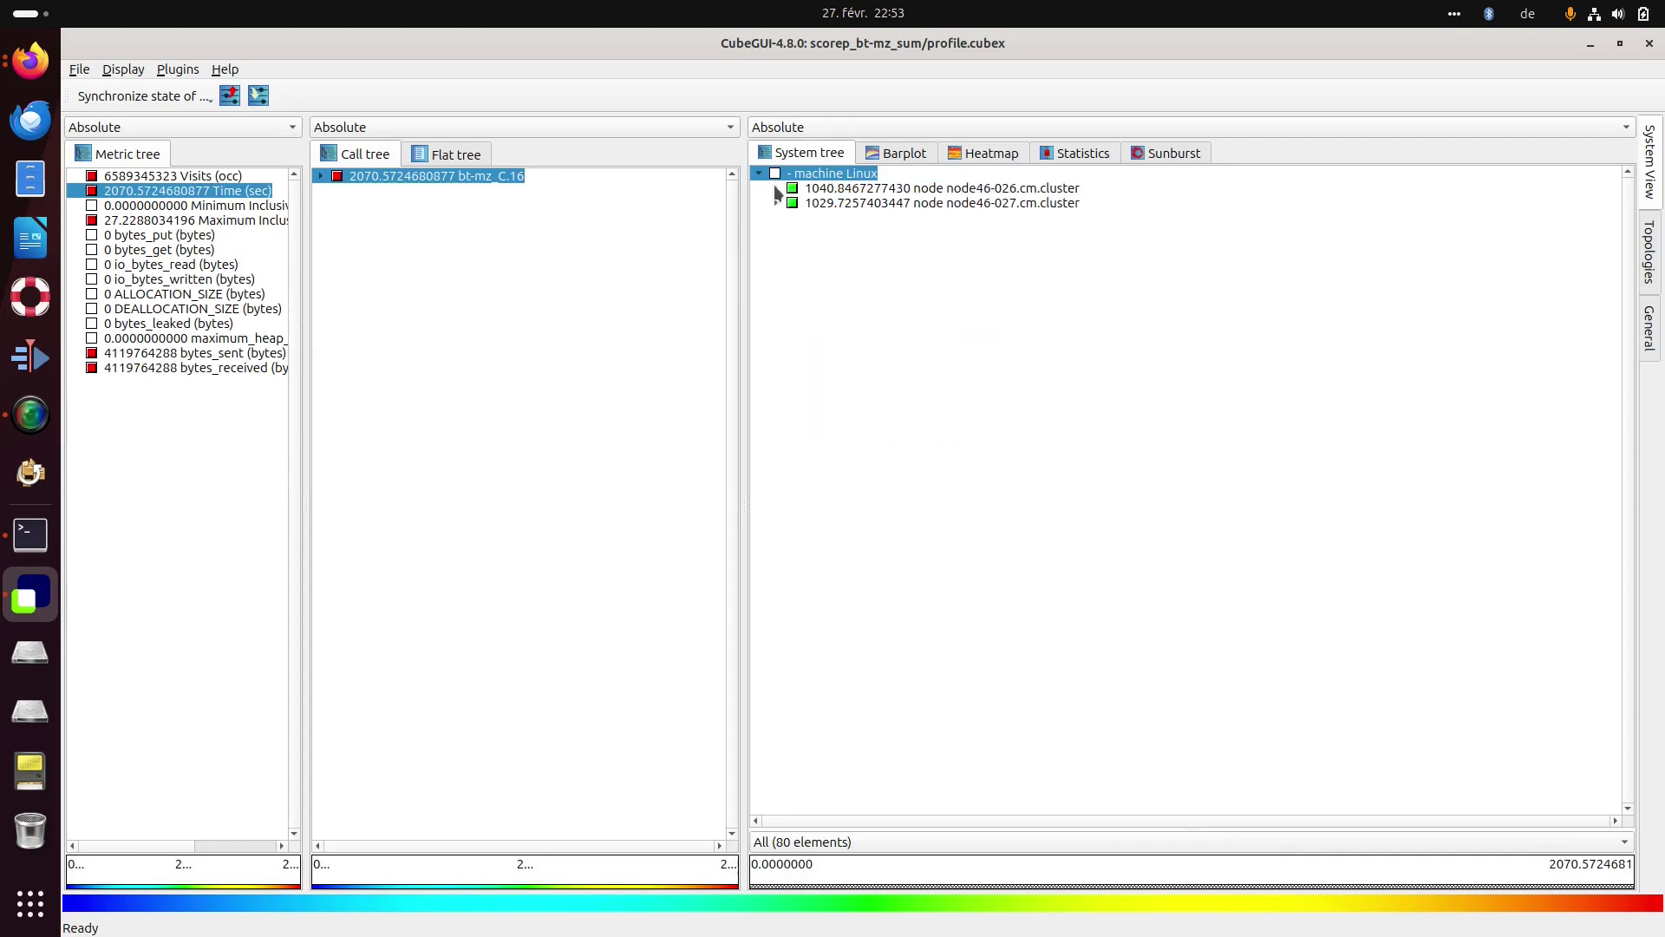
Expand node46-026 with MPI Rank 0 and MPI Rank 1 to examine their thread times, and collapse them again.
click(777, 188)
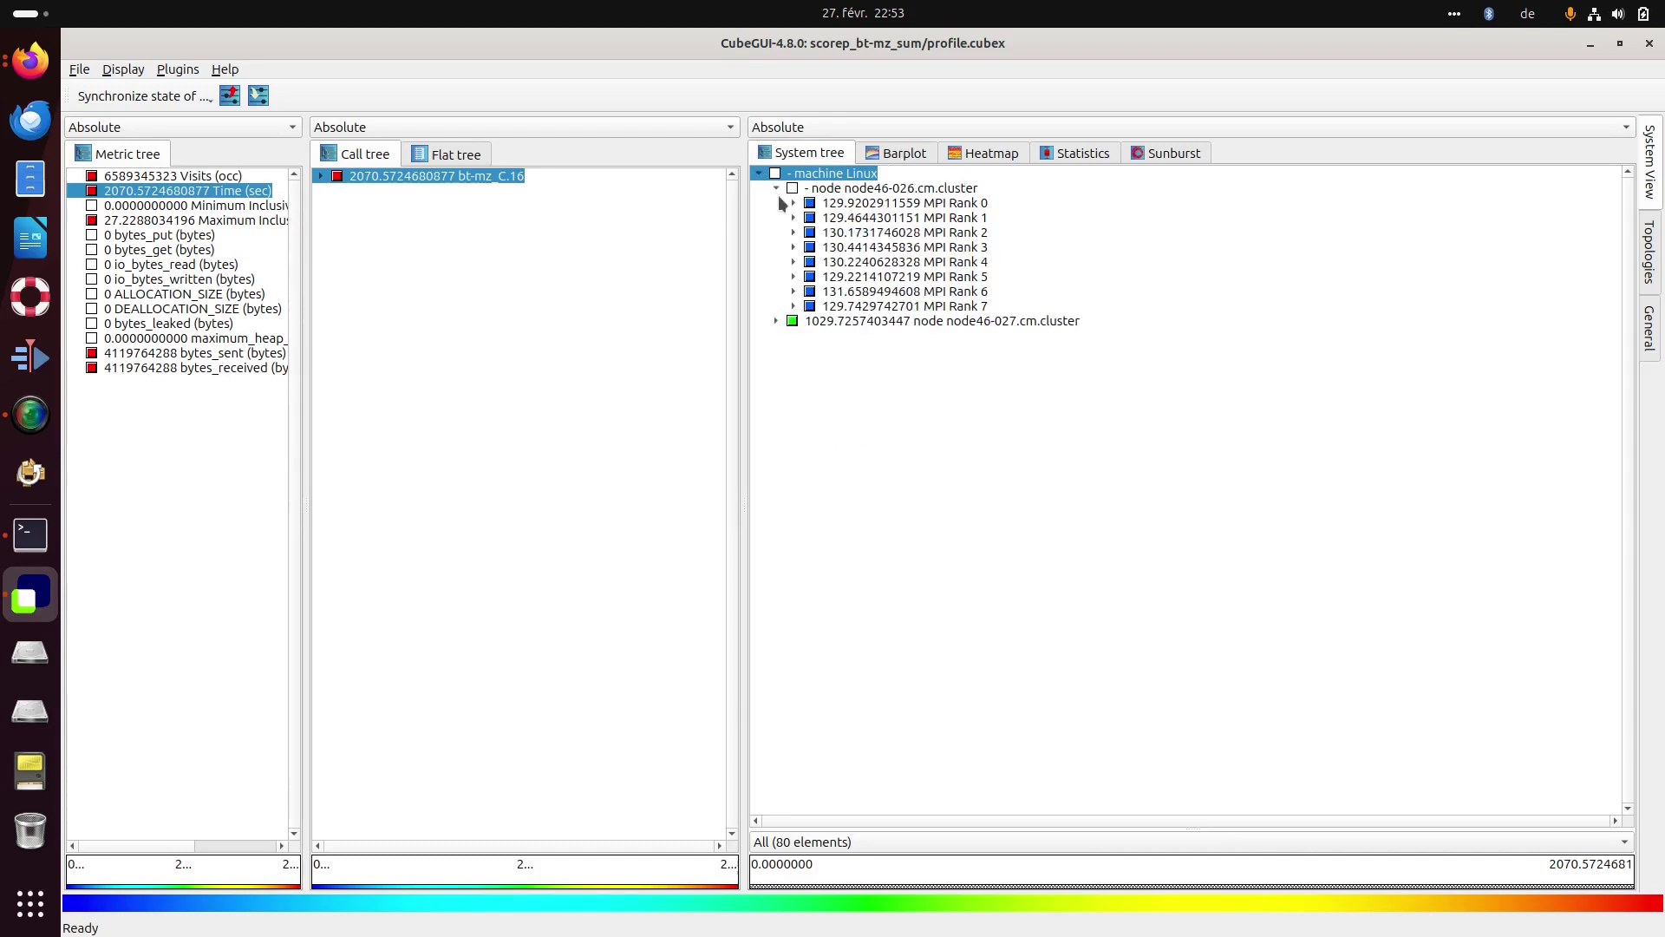
click(793, 203)
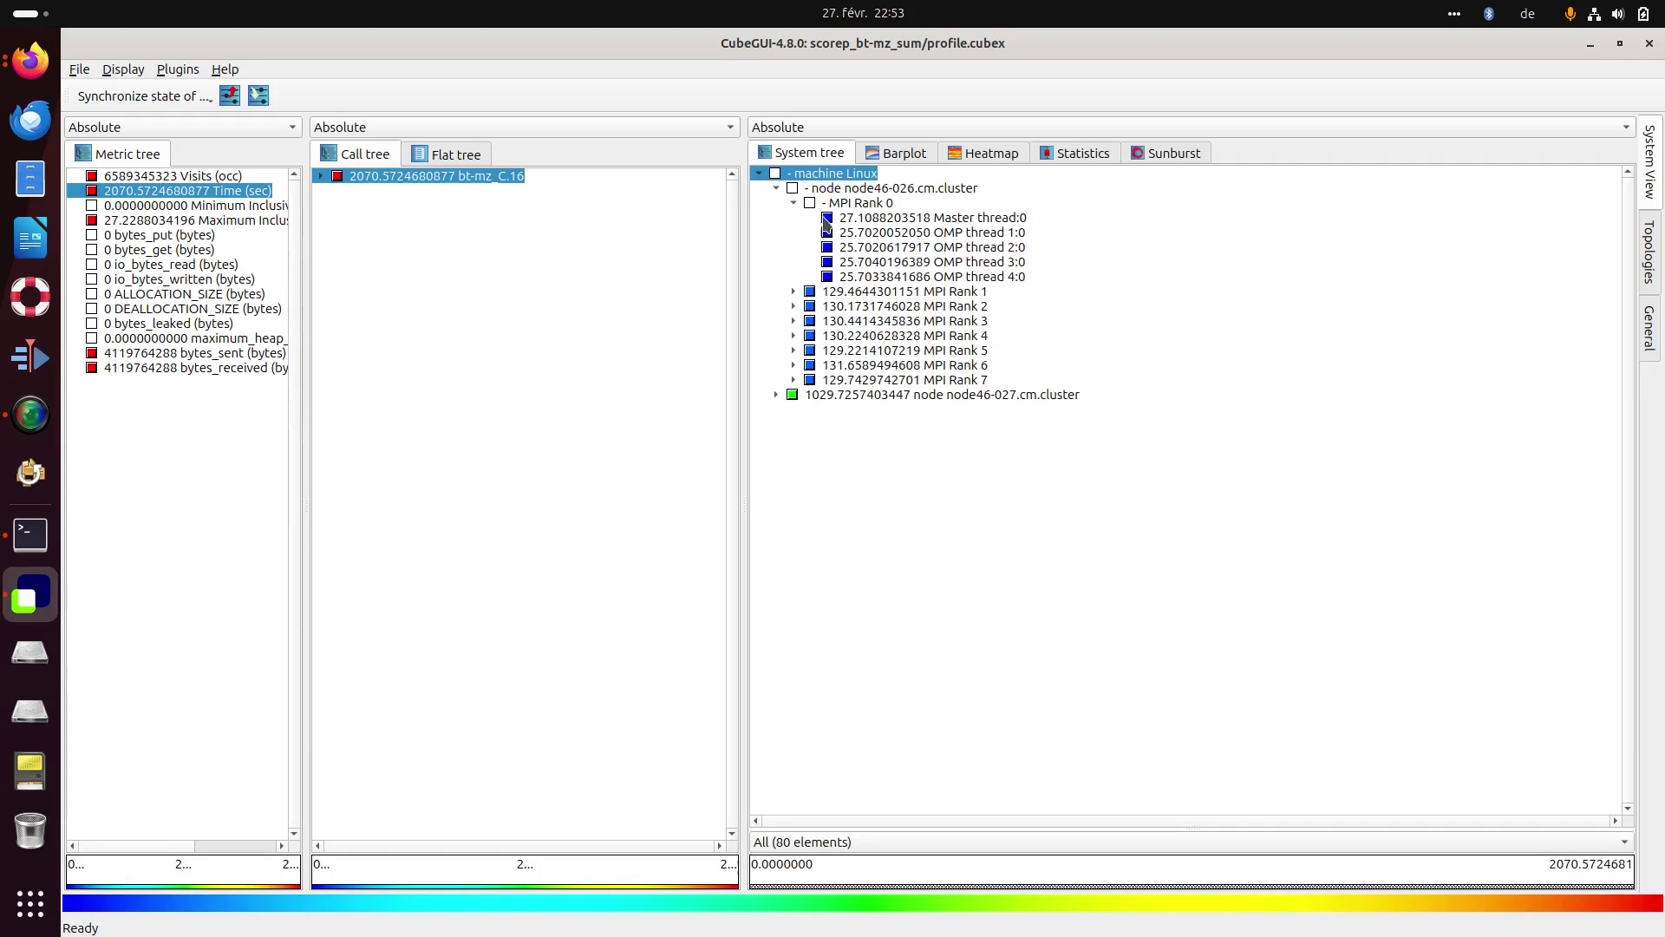
click(793, 292)
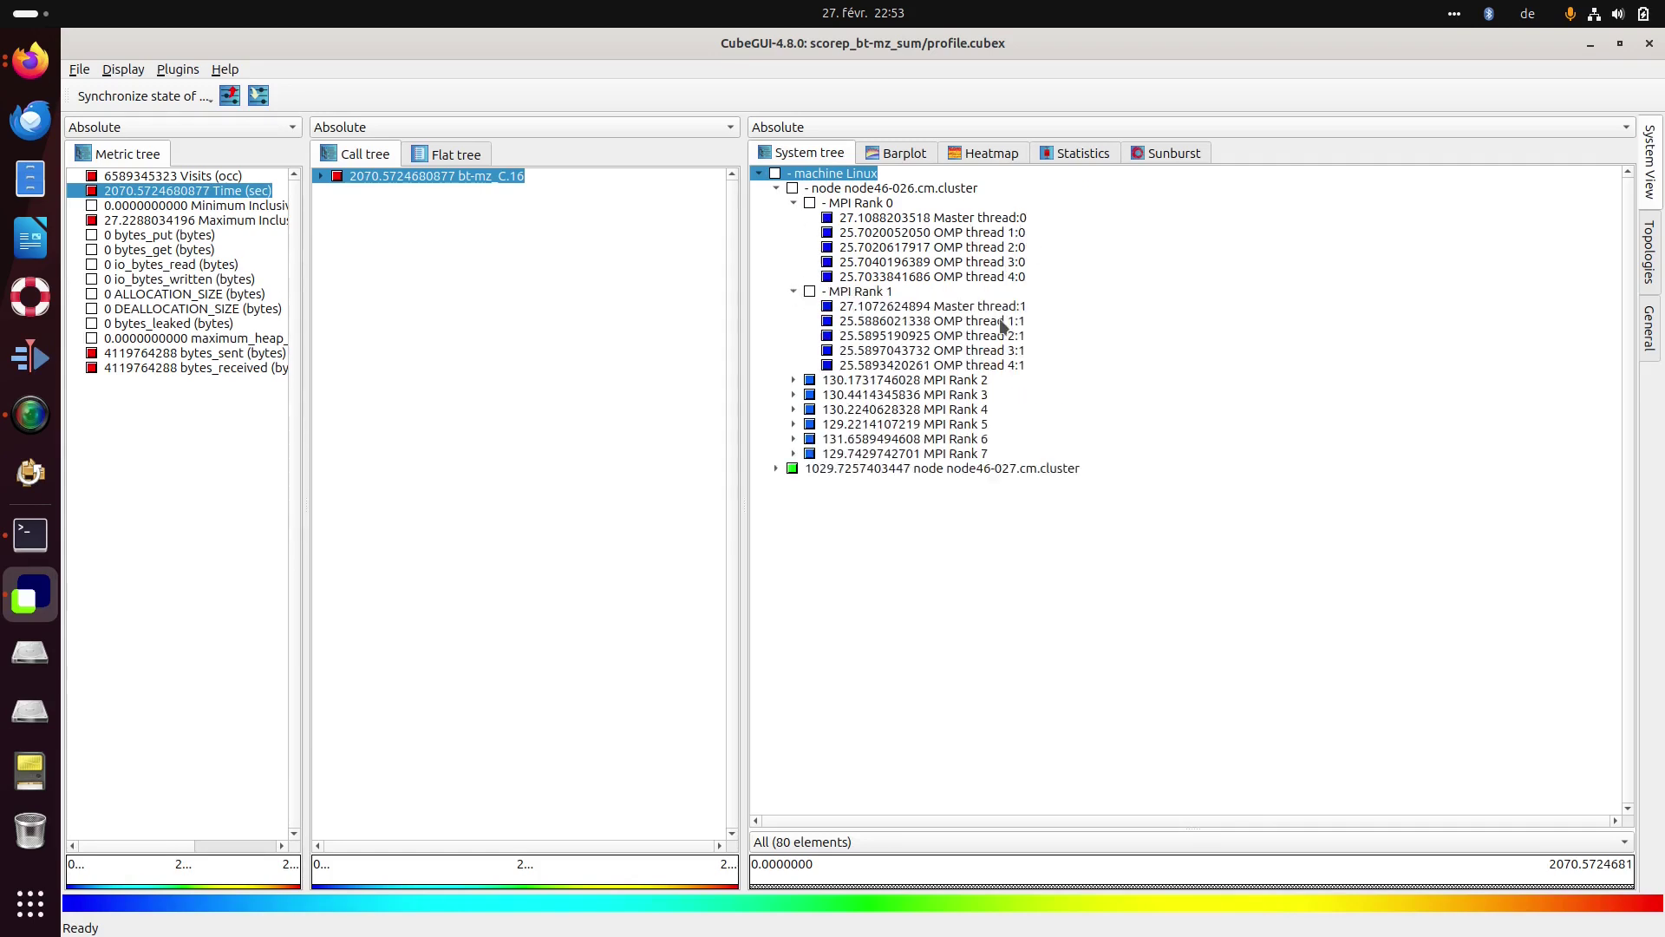
click(792, 291)
click(792, 203)
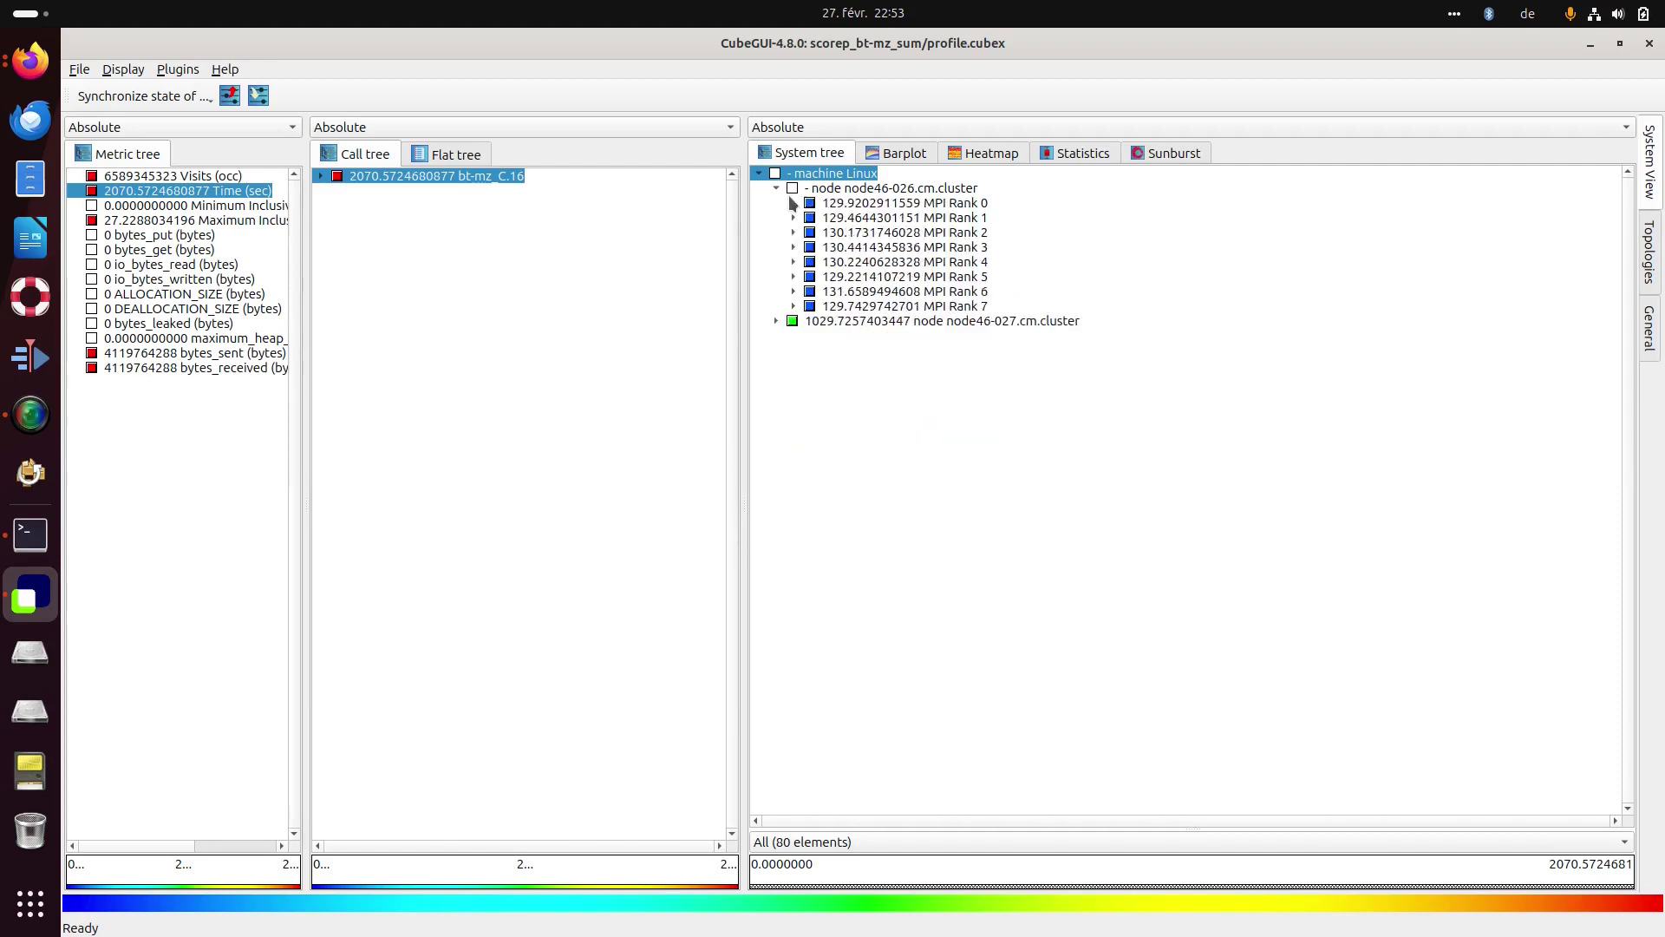
click(776, 189)
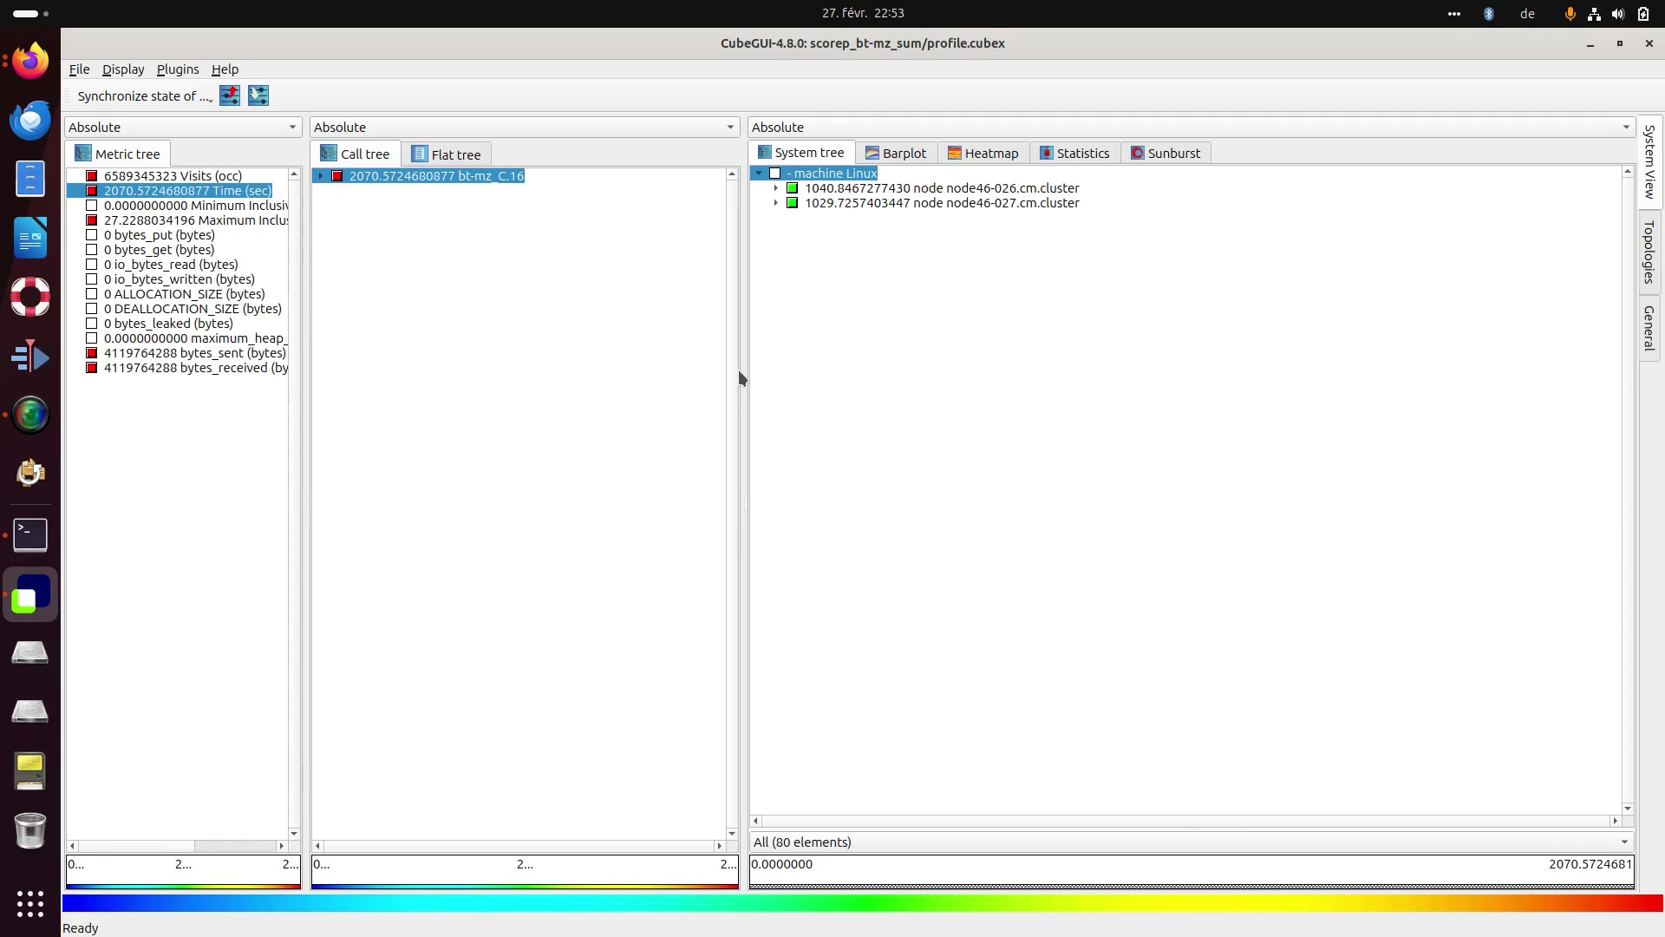
Check the Heatmap for bt-mz_C.16 and return to the system tree.
click(991, 154)
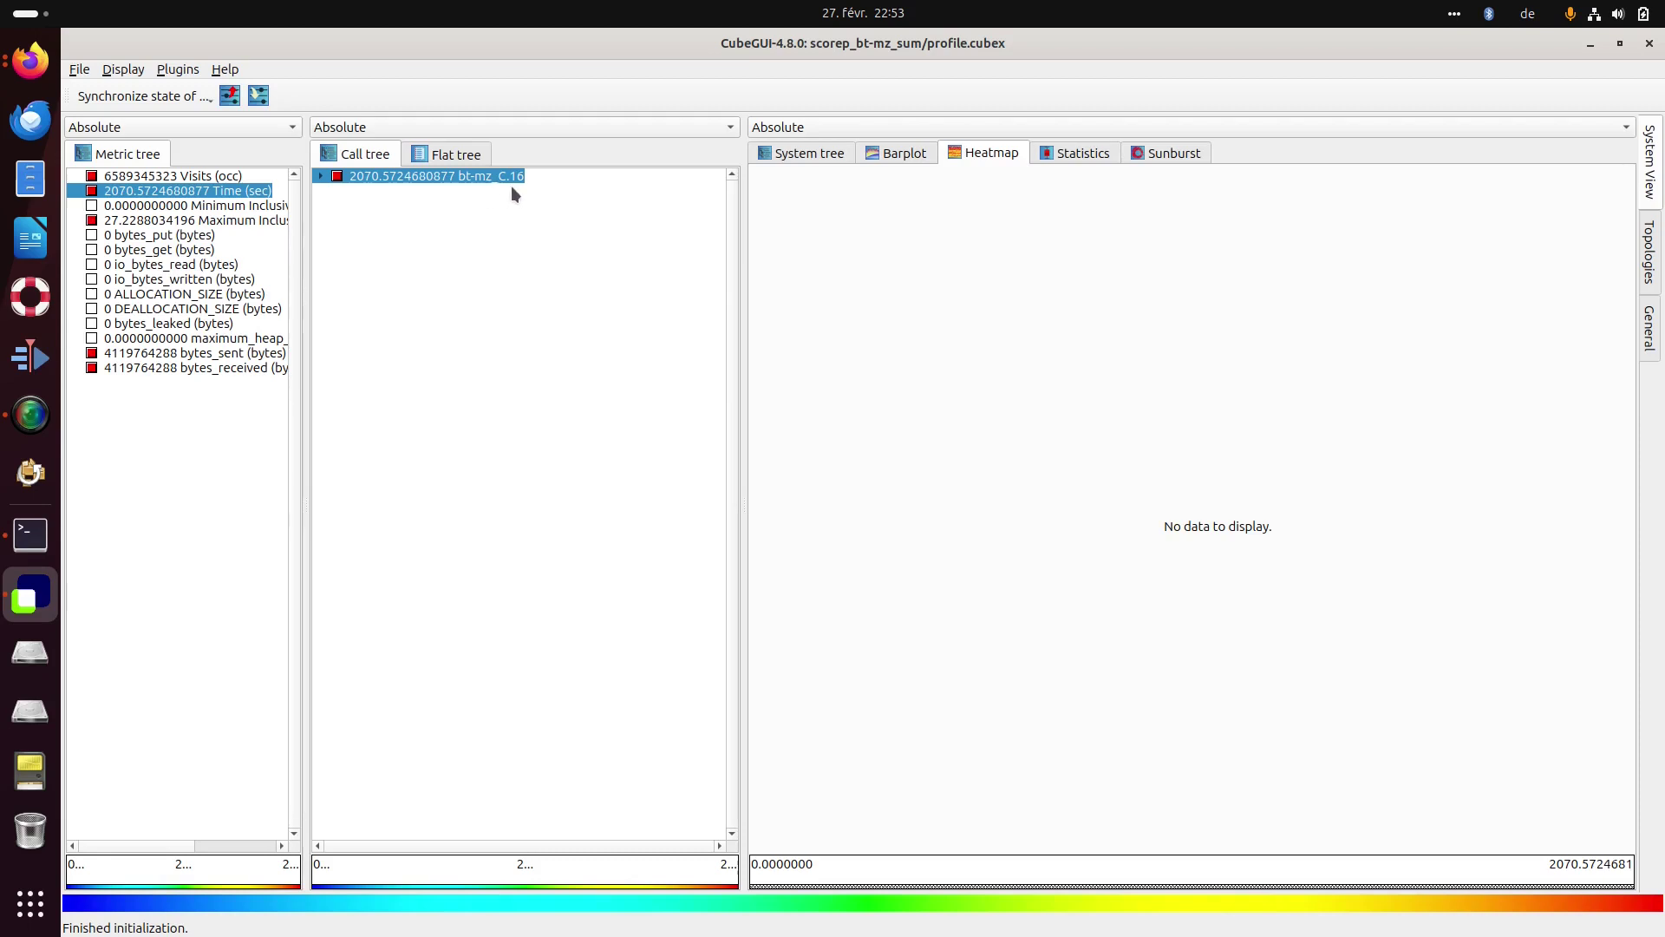
click(811, 156)
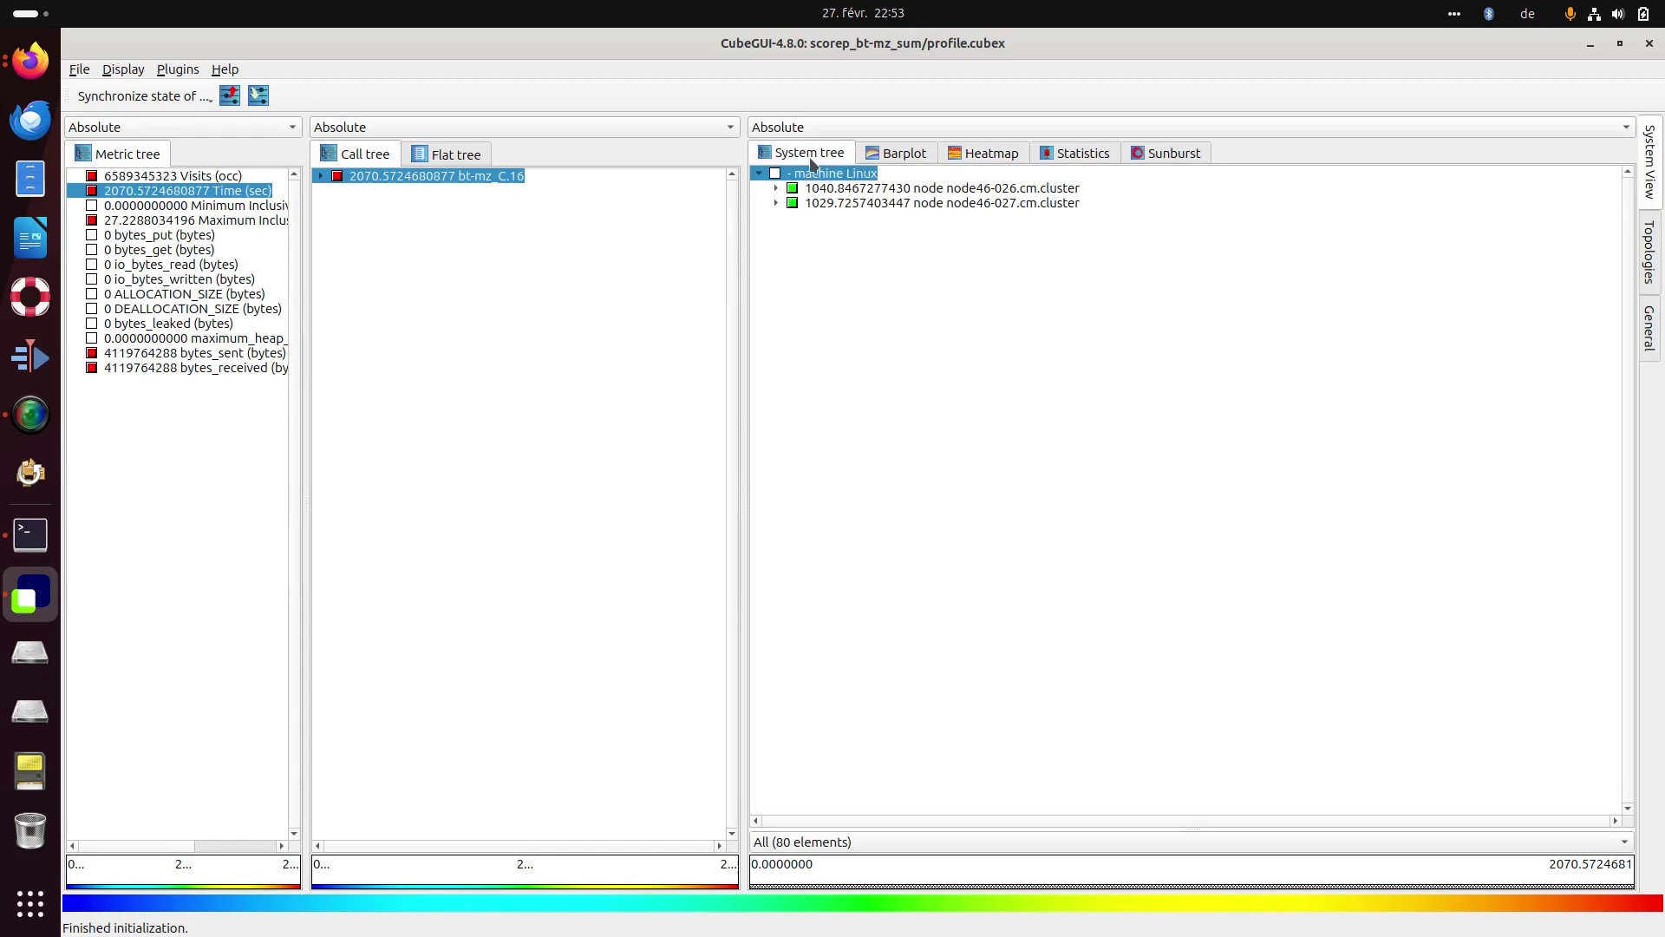
Expand the call tree through bt-mz_C.16, bt and the <<bt_iter>> loop, and review the loop's full list of iterations.
click(323, 176)
click(339, 191)
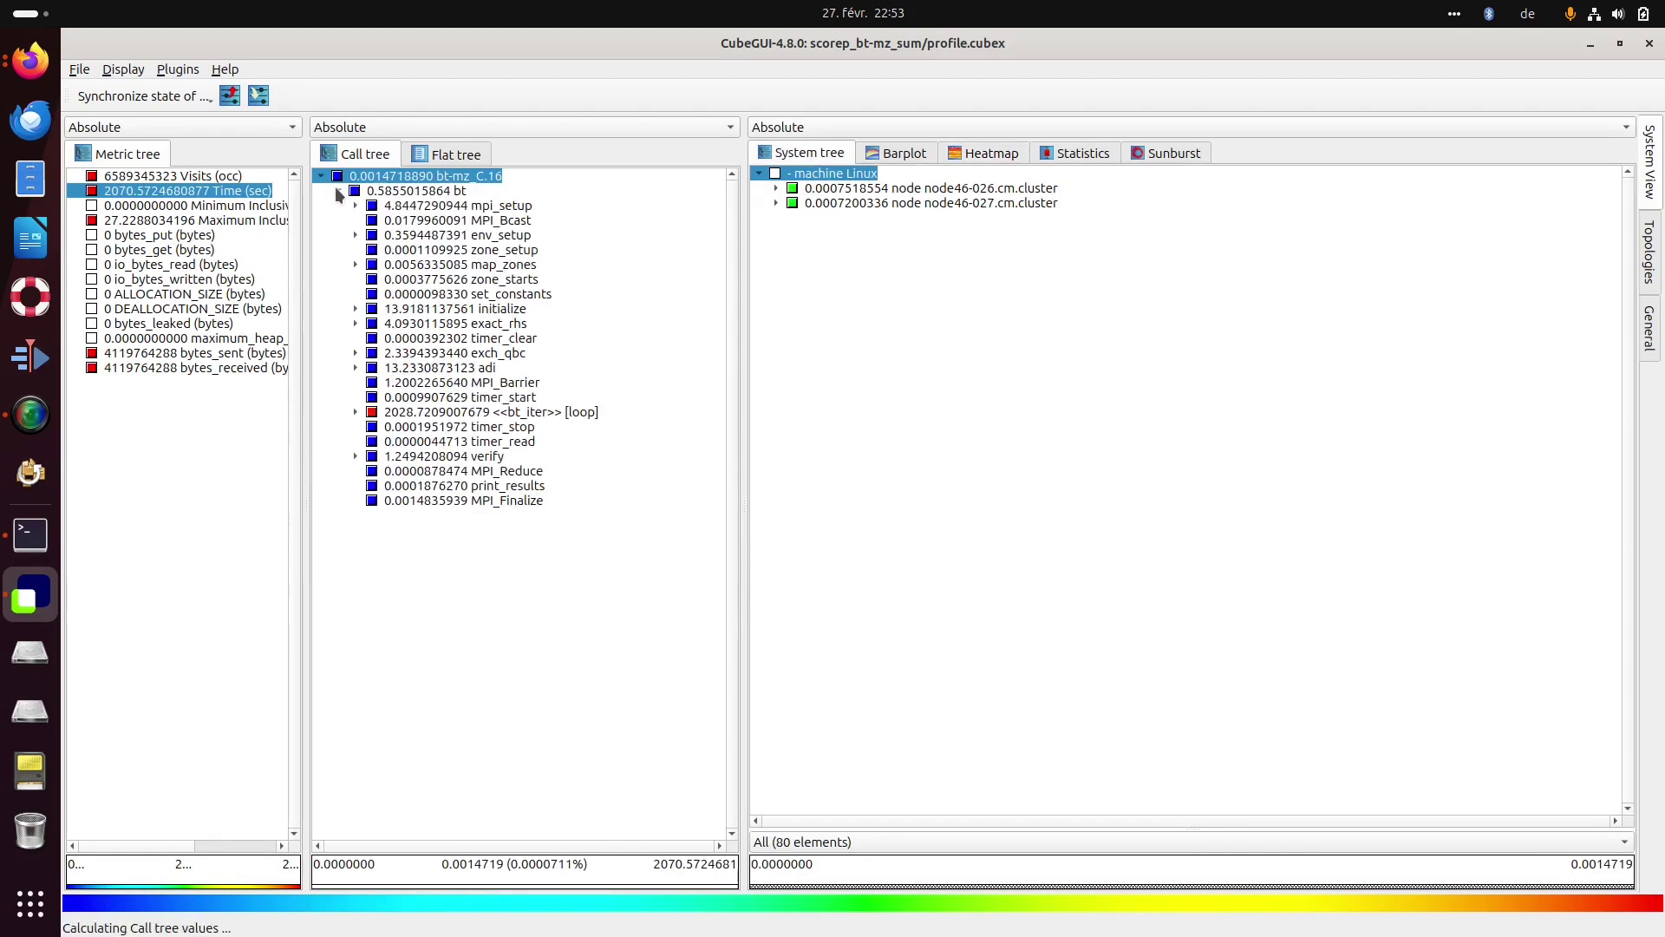
click(518, 414)
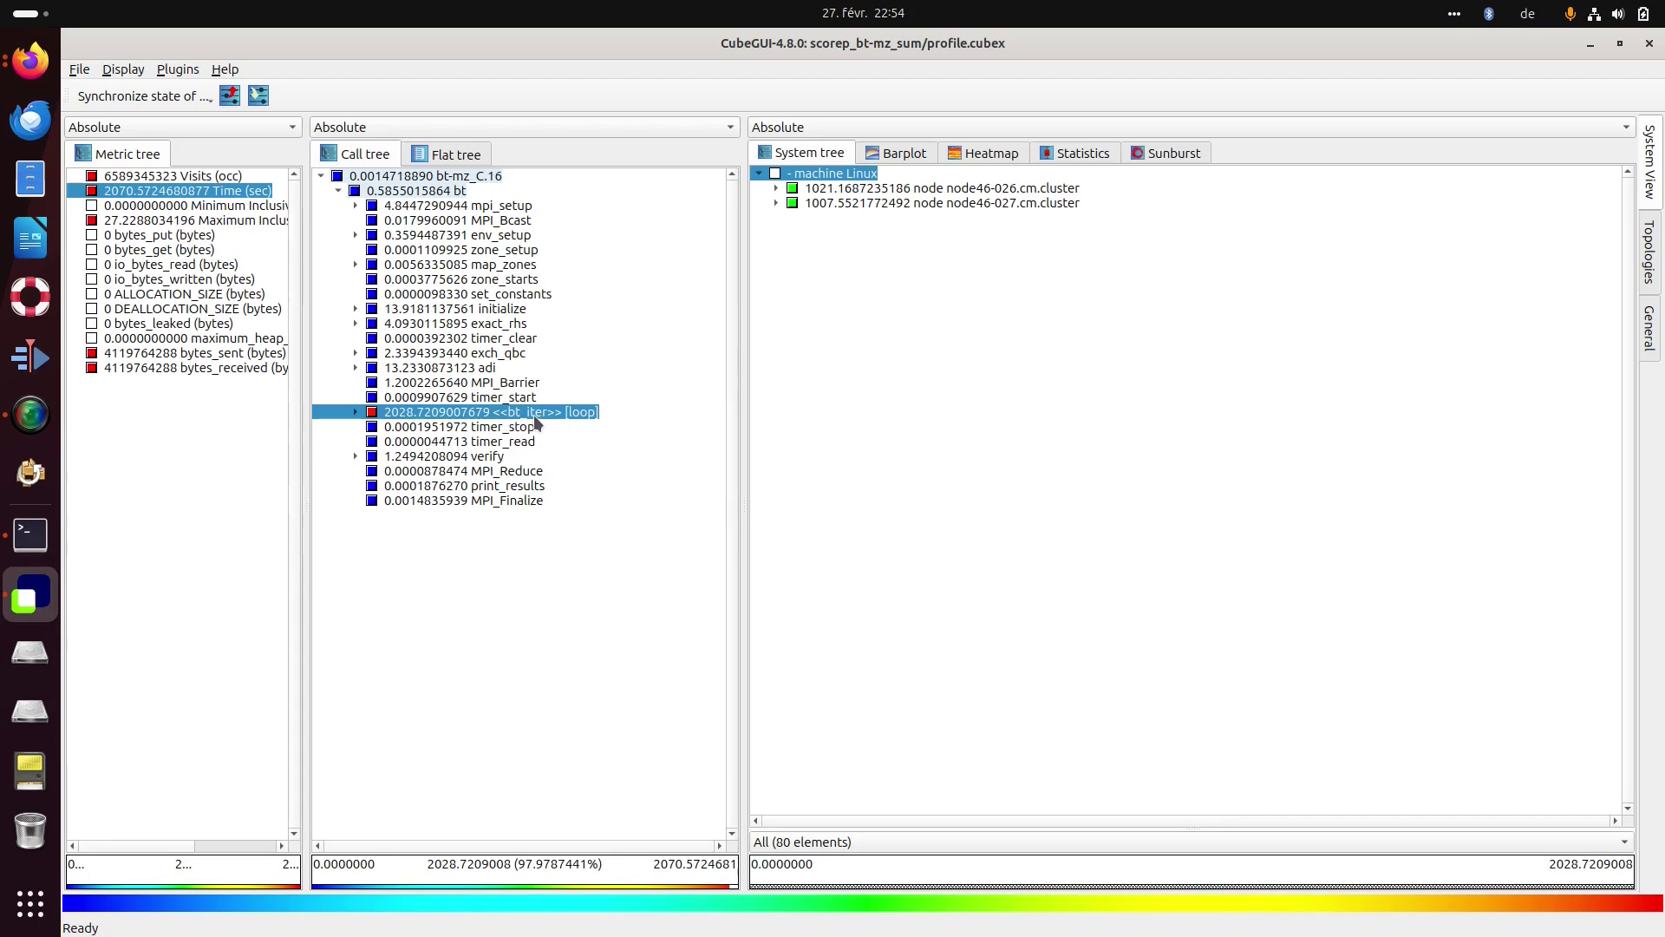
click(355, 412)
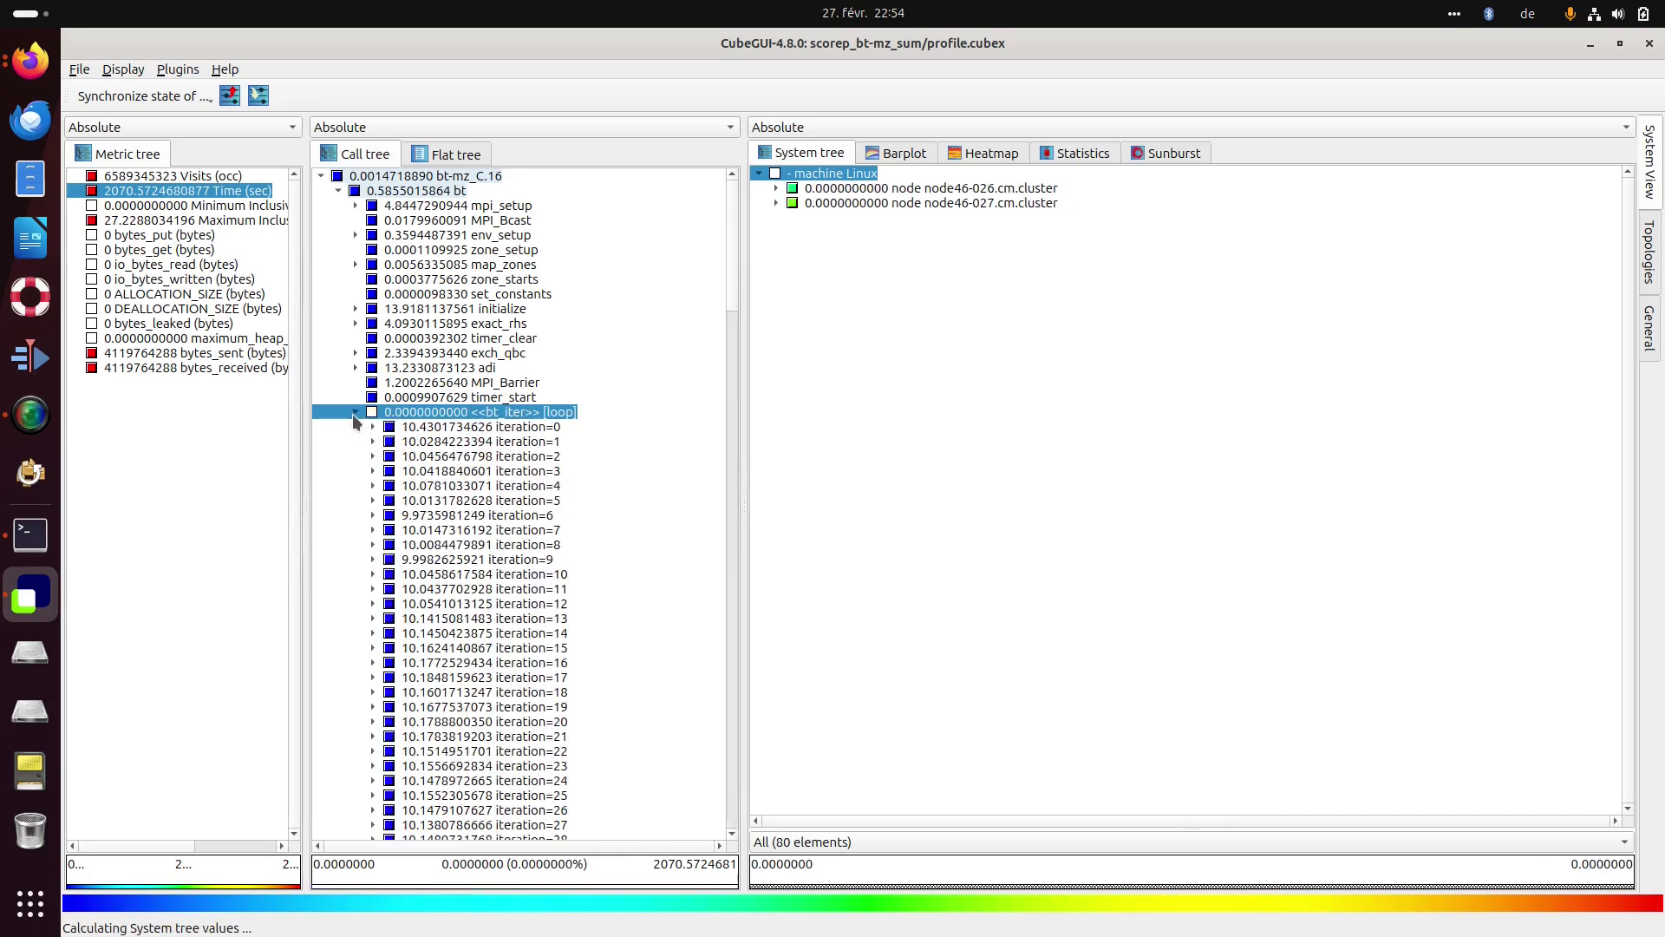
scroll(541, 443, down, 4)
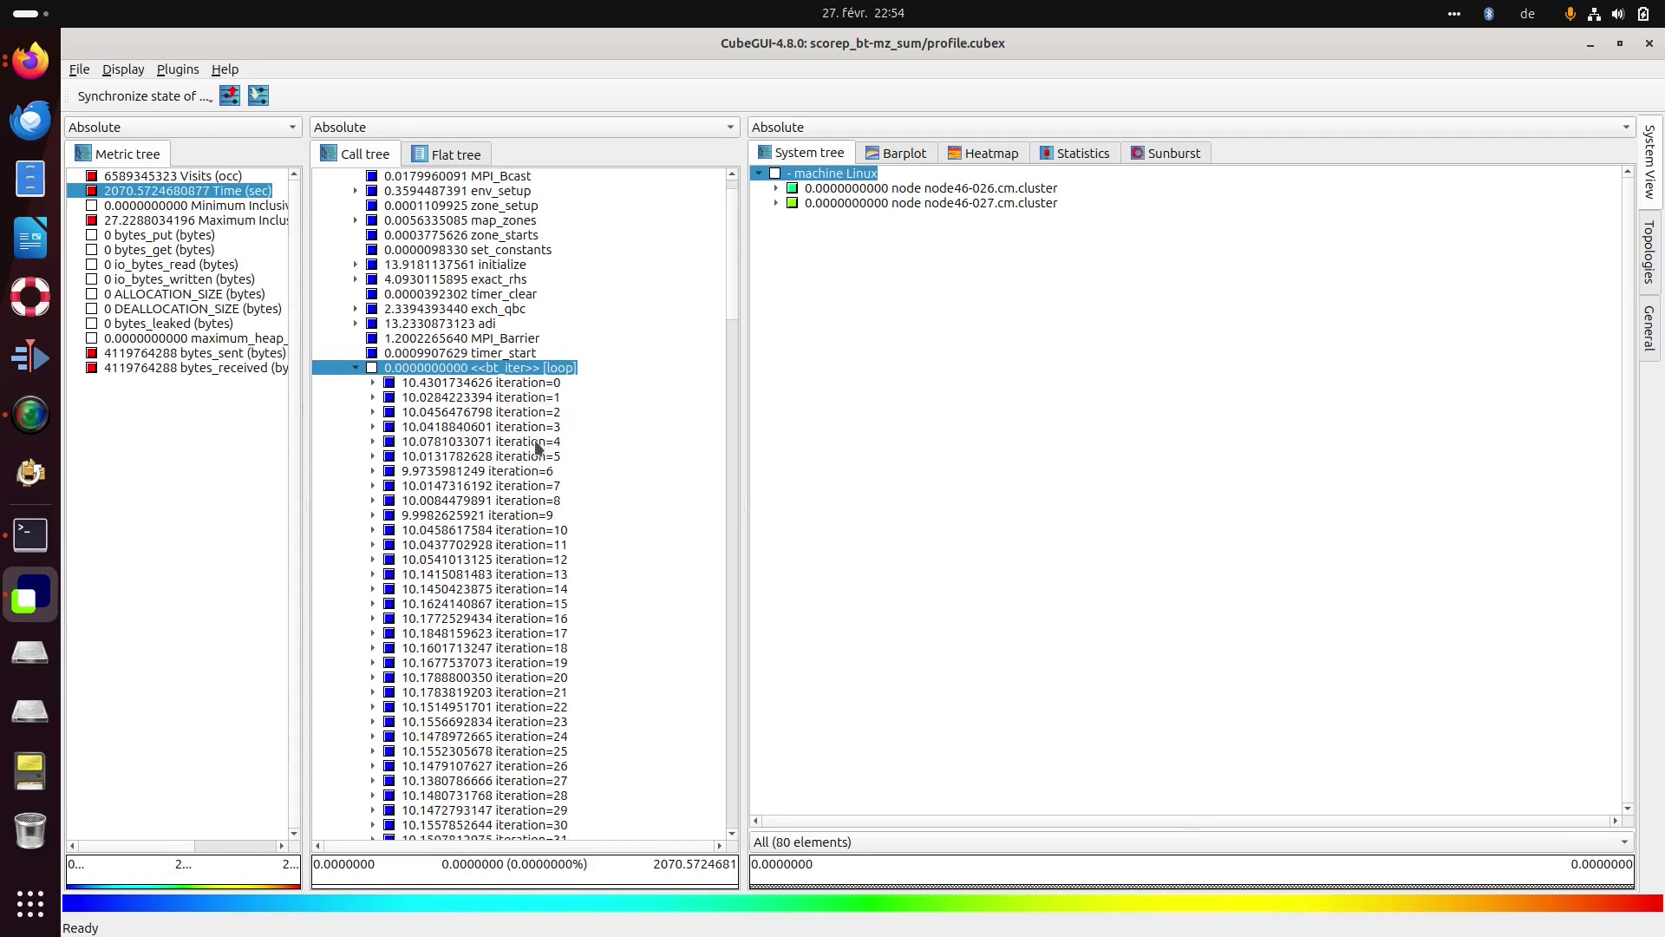
scroll(551, 266, down, 20)
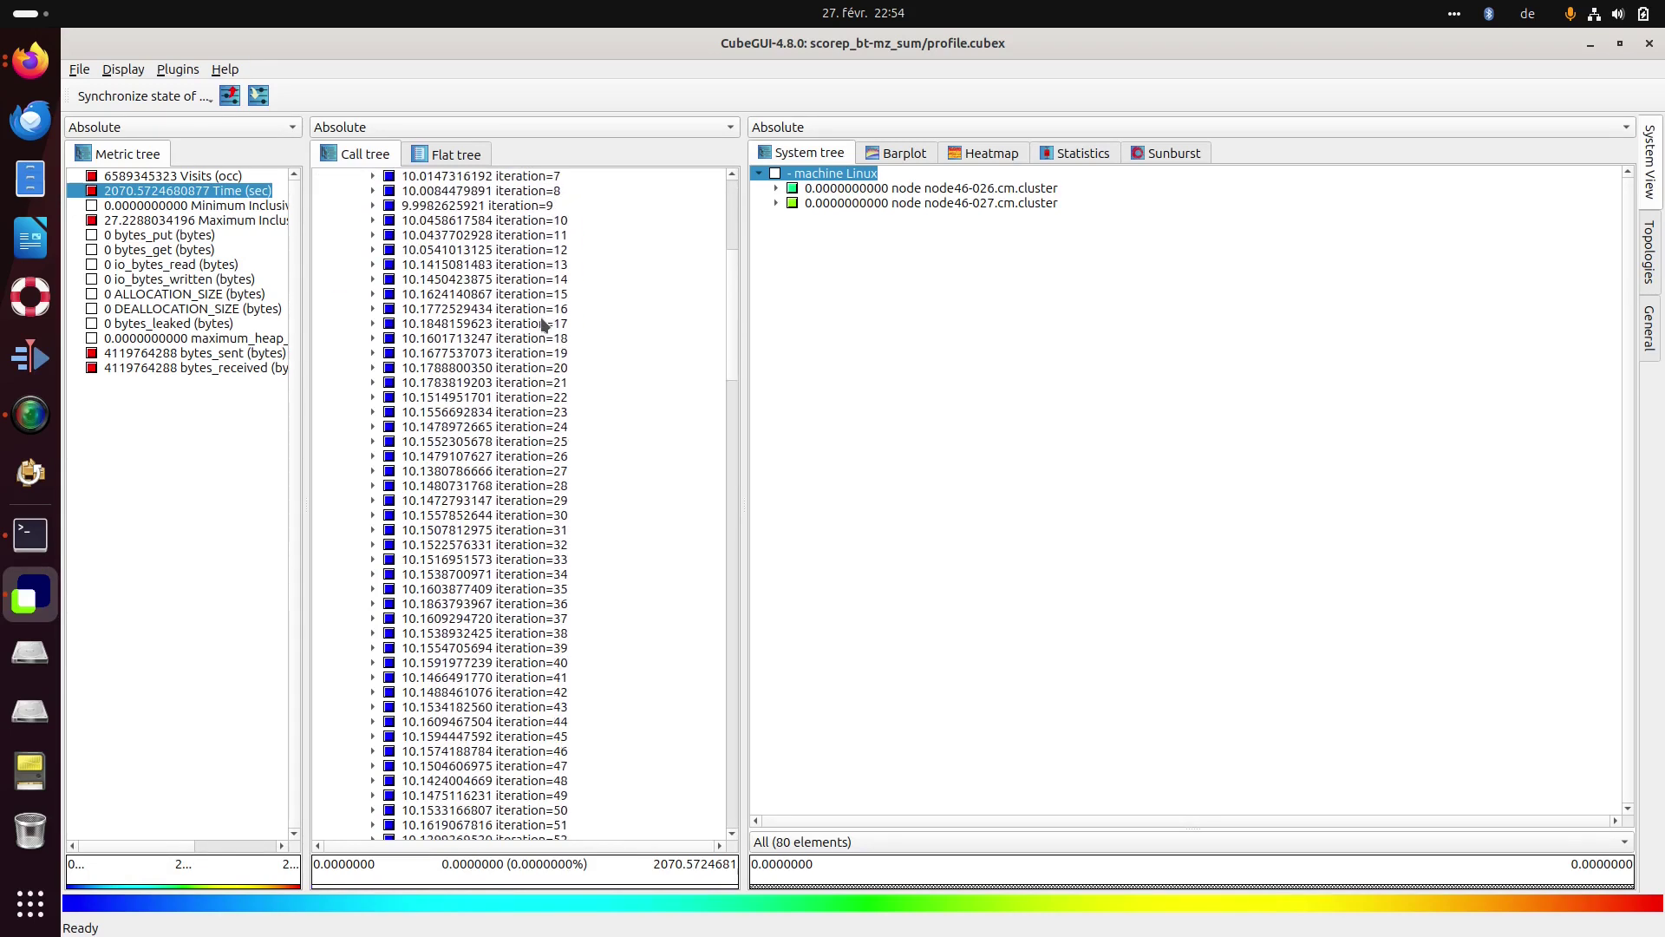
scroll(511, 591, down, 20)
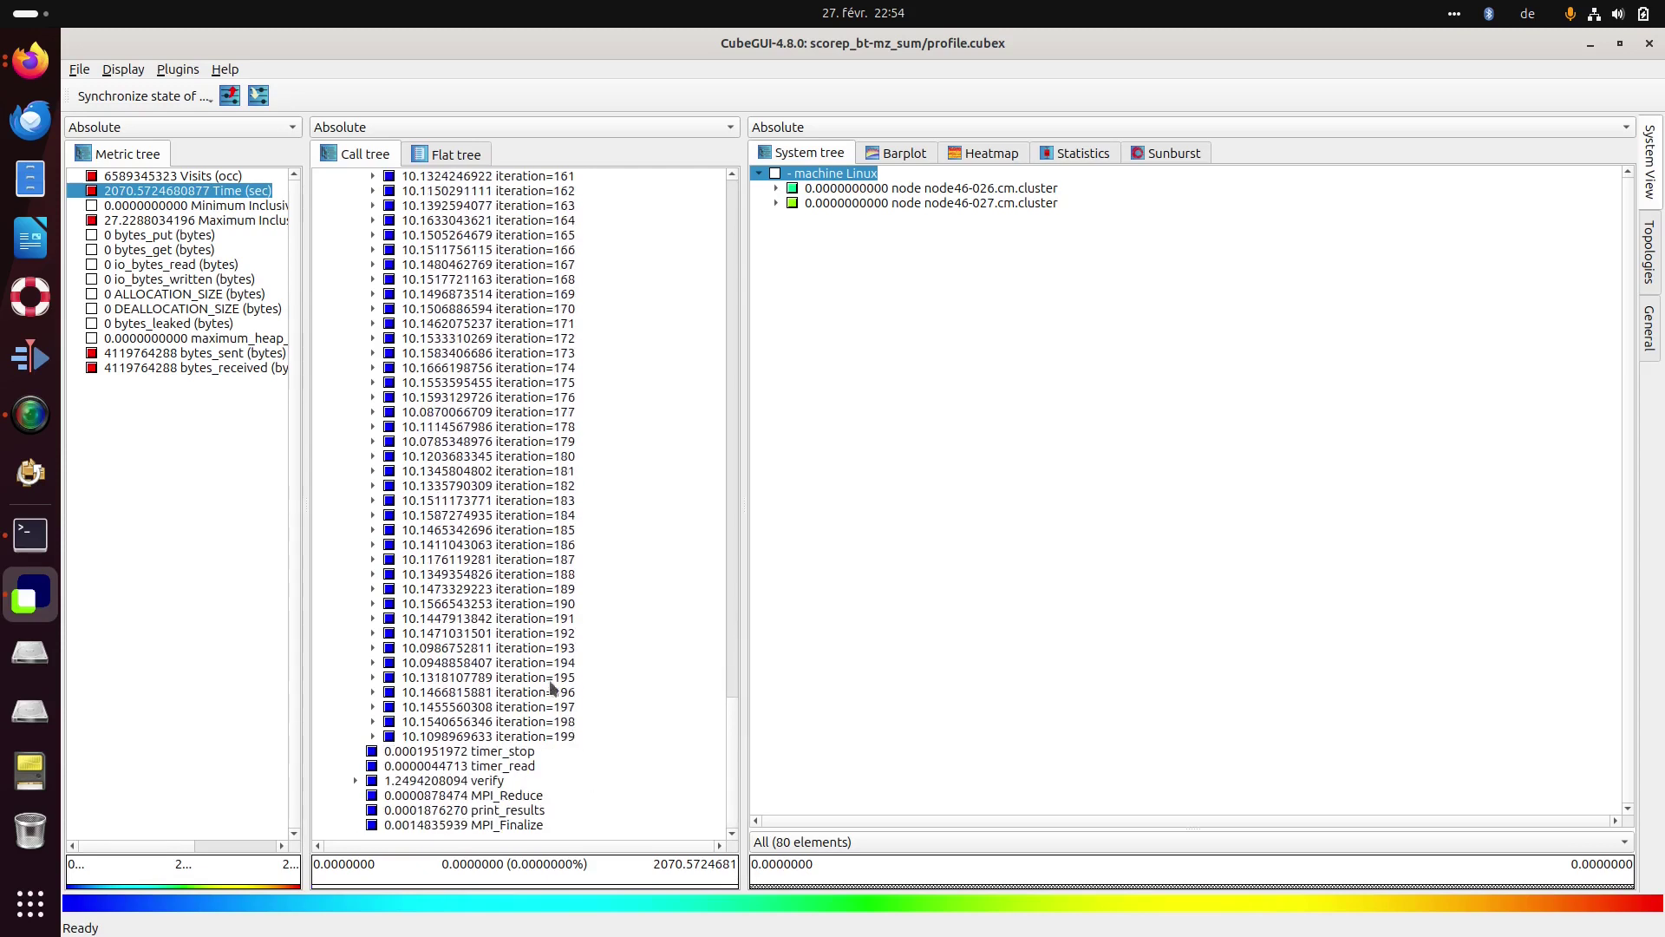
scroll(550, 691, up, 20)
scroll(510, 387, up, 20)
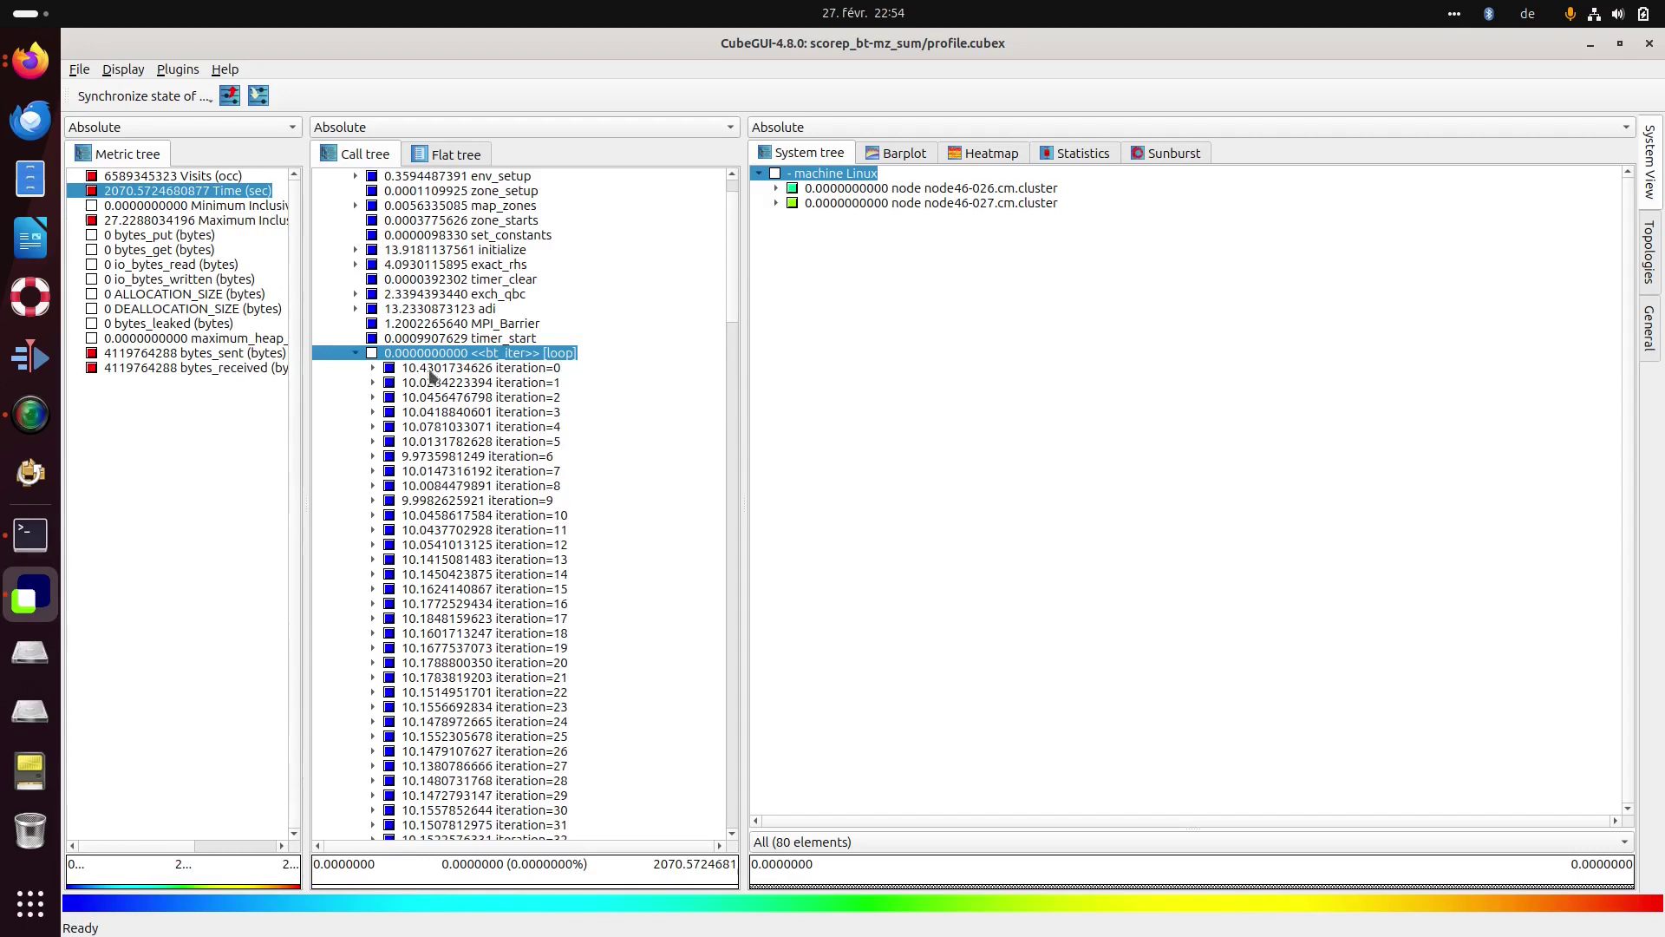
Select iteration=0, examine its distribution over node46-026 and MPI Rank 0's threads, and look over the neighbouring iterations.
click(421, 370)
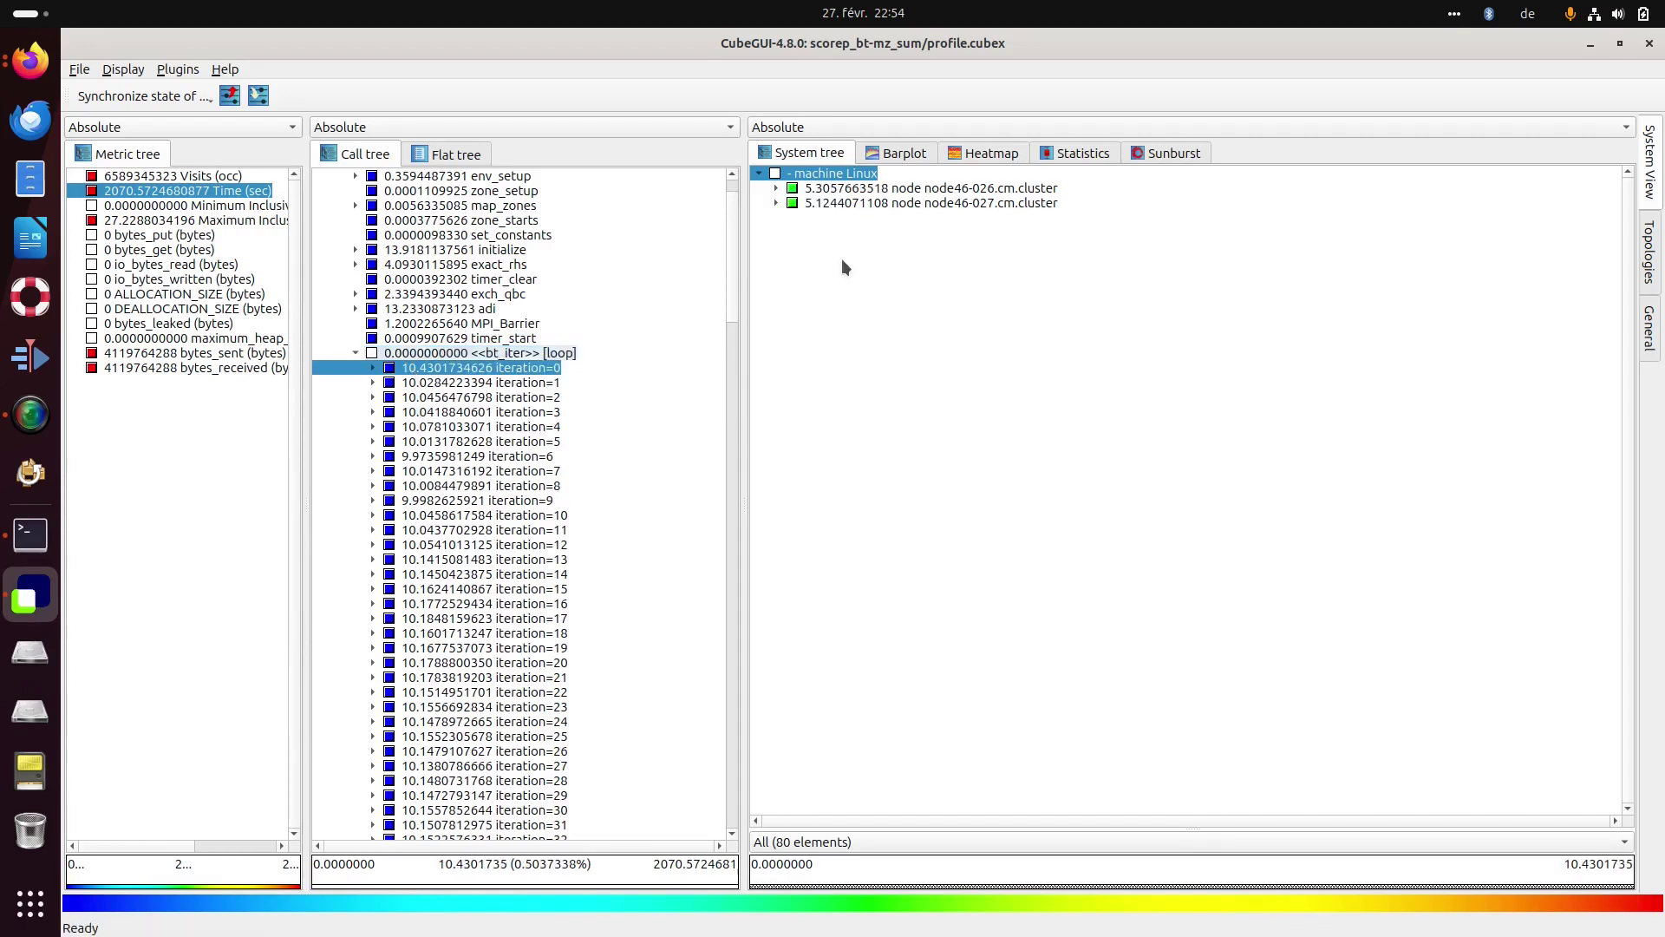
click(775, 188)
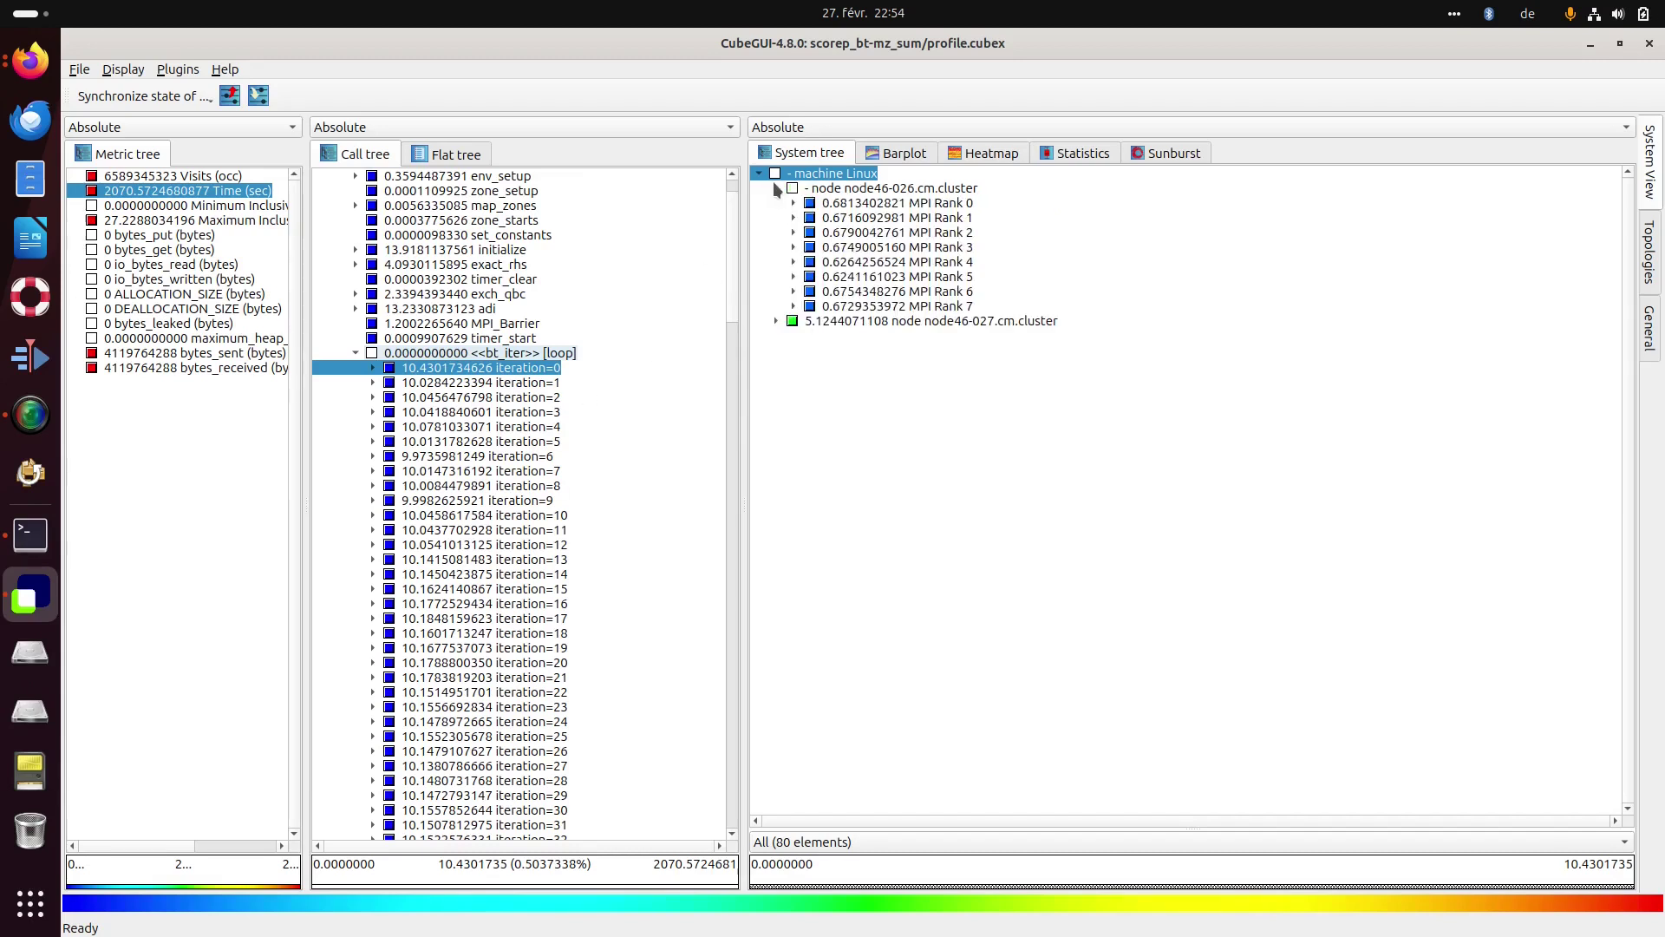
click(793, 203)
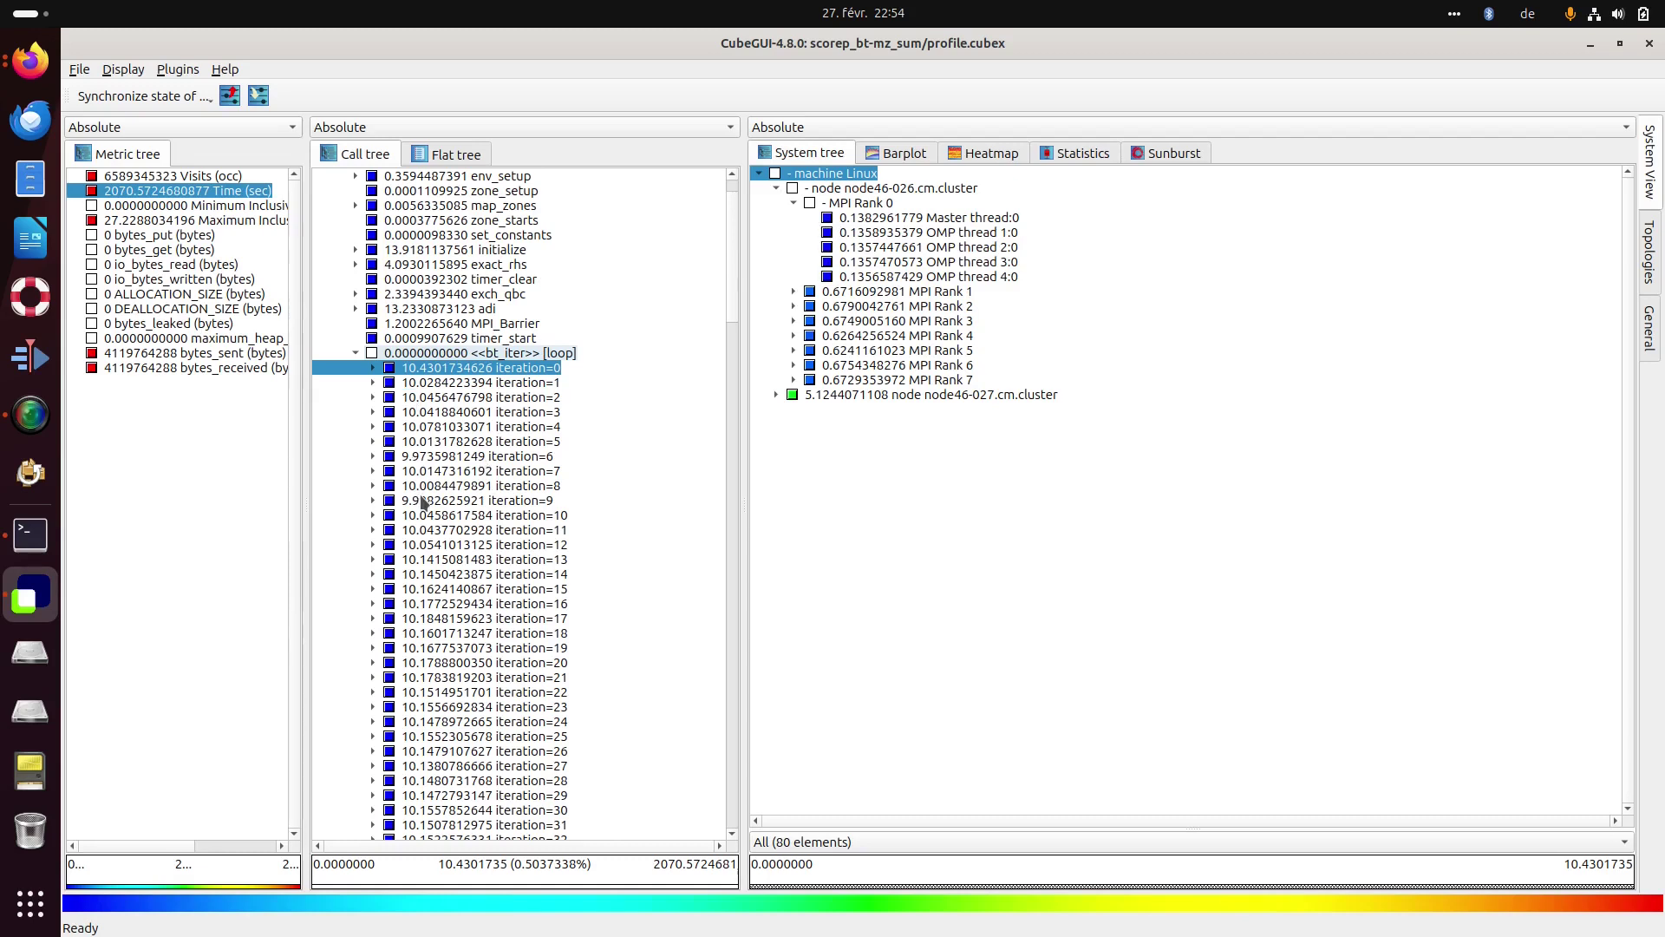
scroll(438, 555, down, 10)
scroll(437, 575, down, 20)
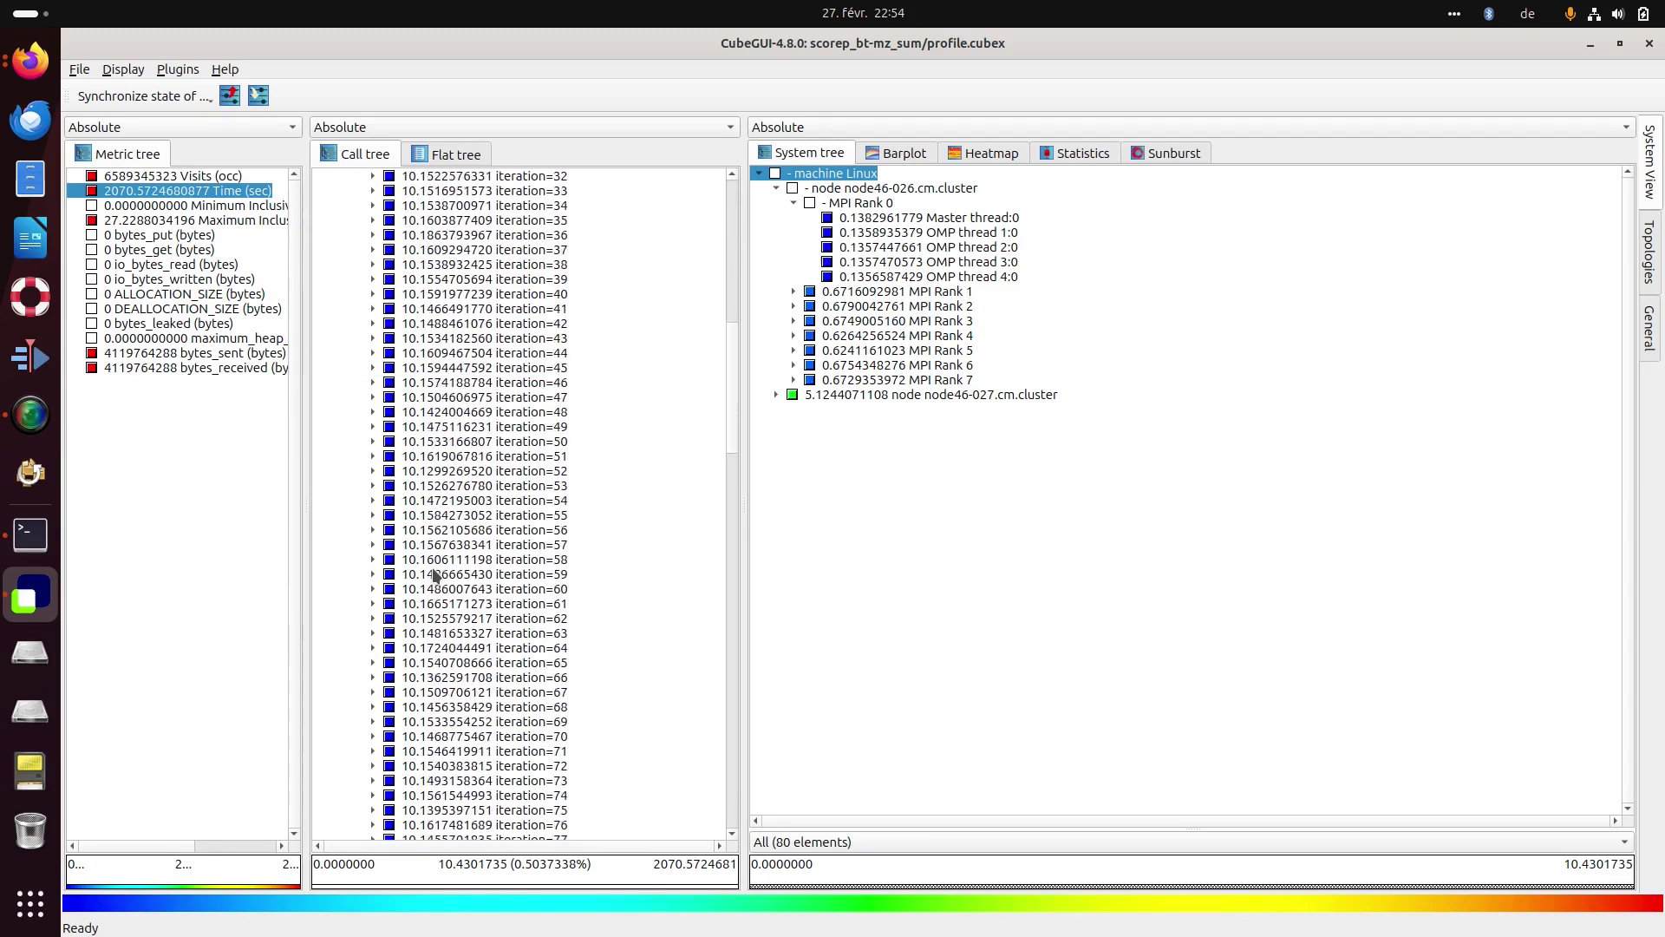
scroll(442, 521, up, 20)
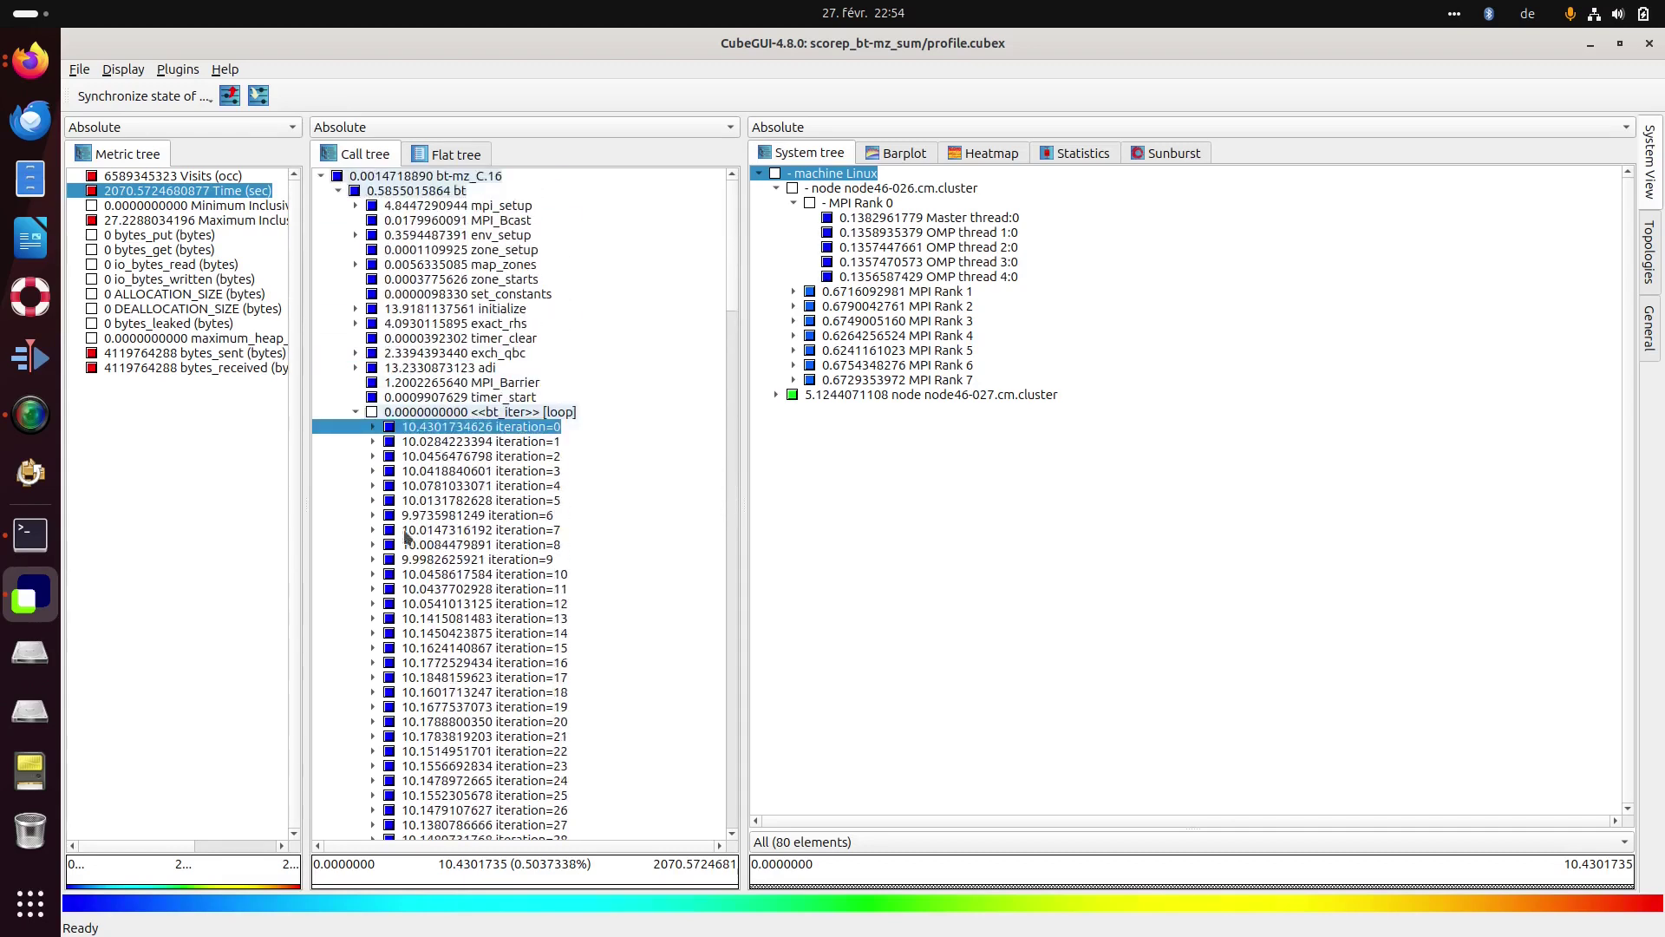
Expand iteration=0 and iteration=1 and select each one's exch_qbc and adi calls to compare their times across the system.
click(373, 426)
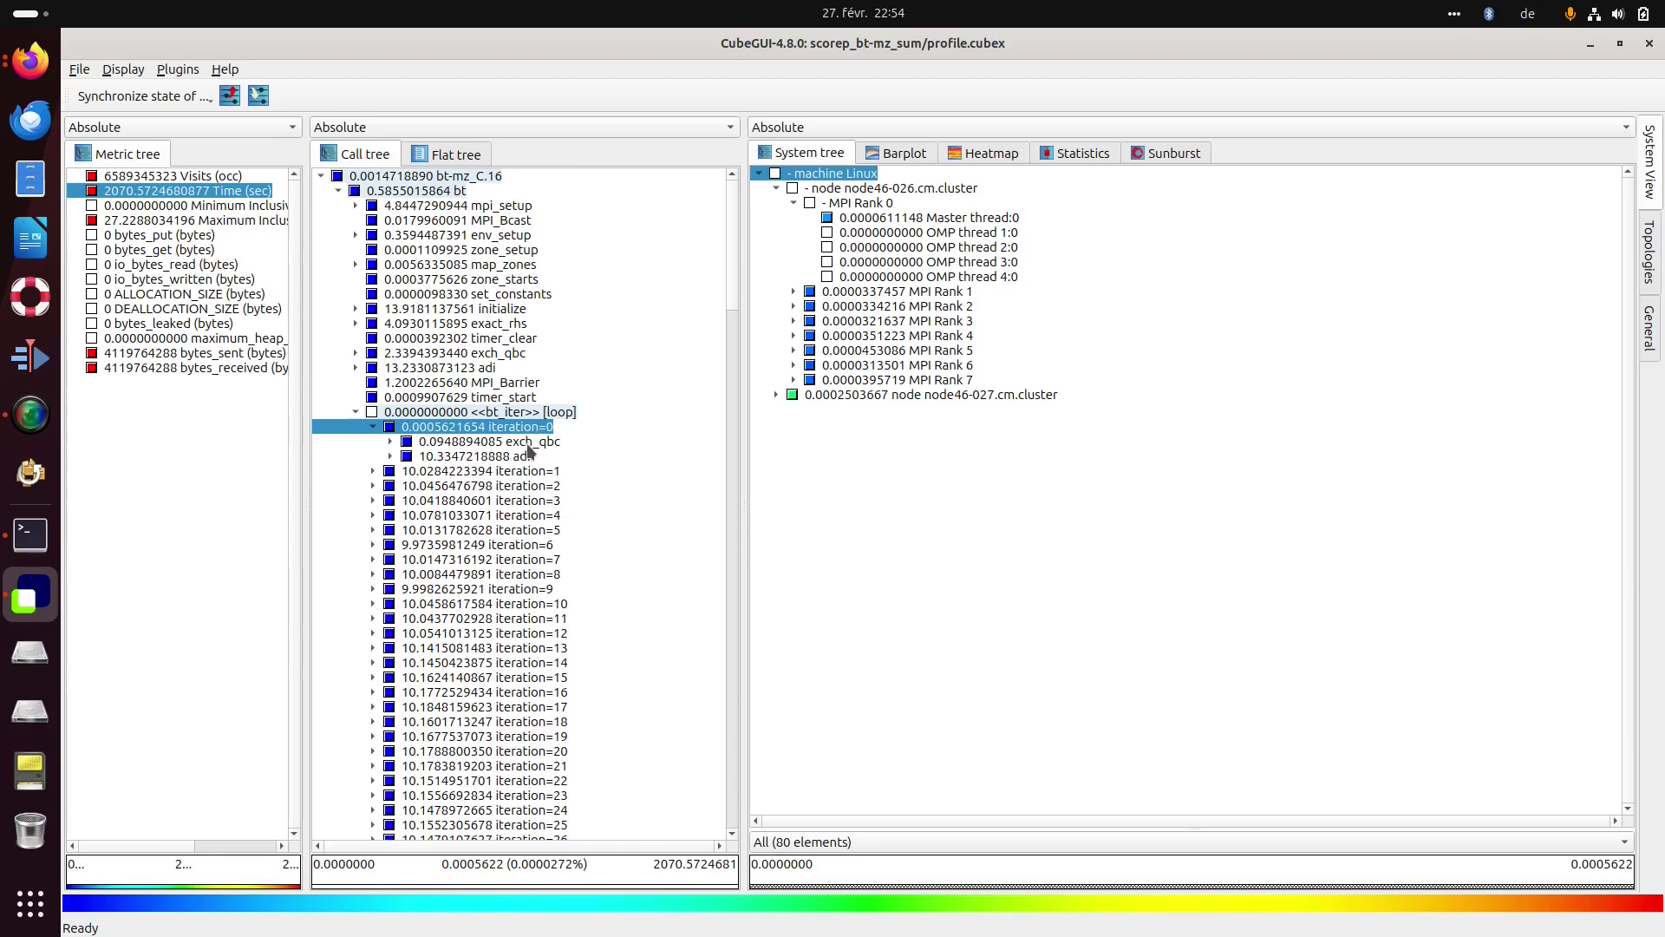
click(527, 443)
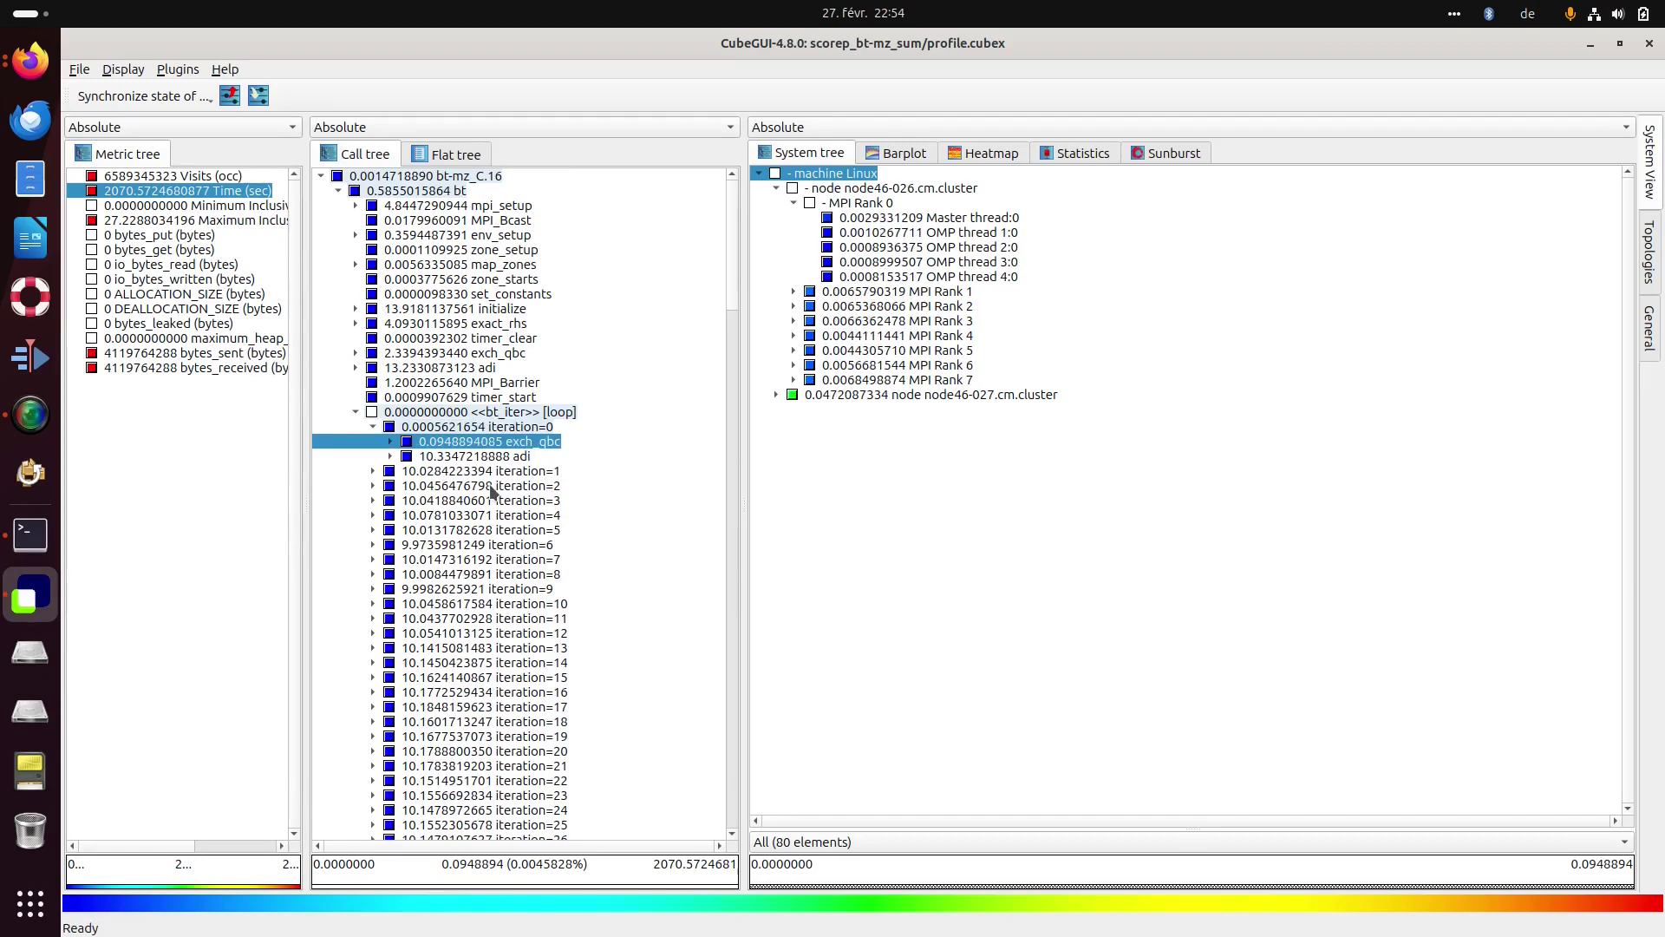
click(502, 457)
click(374, 472)
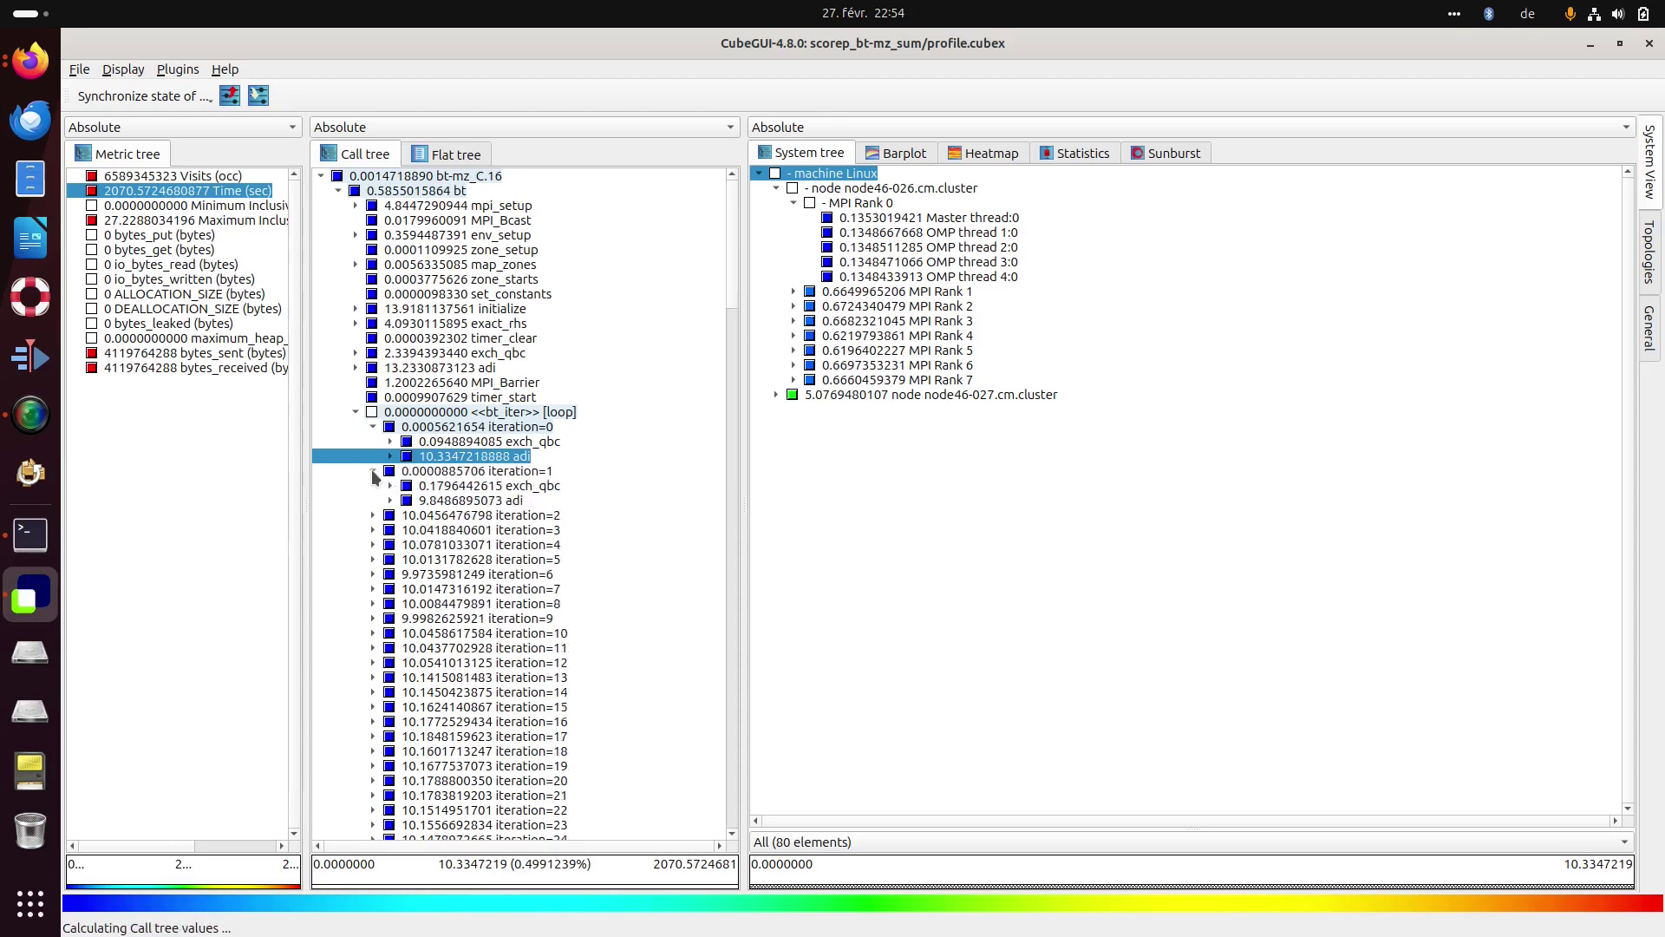
click(485, 487)
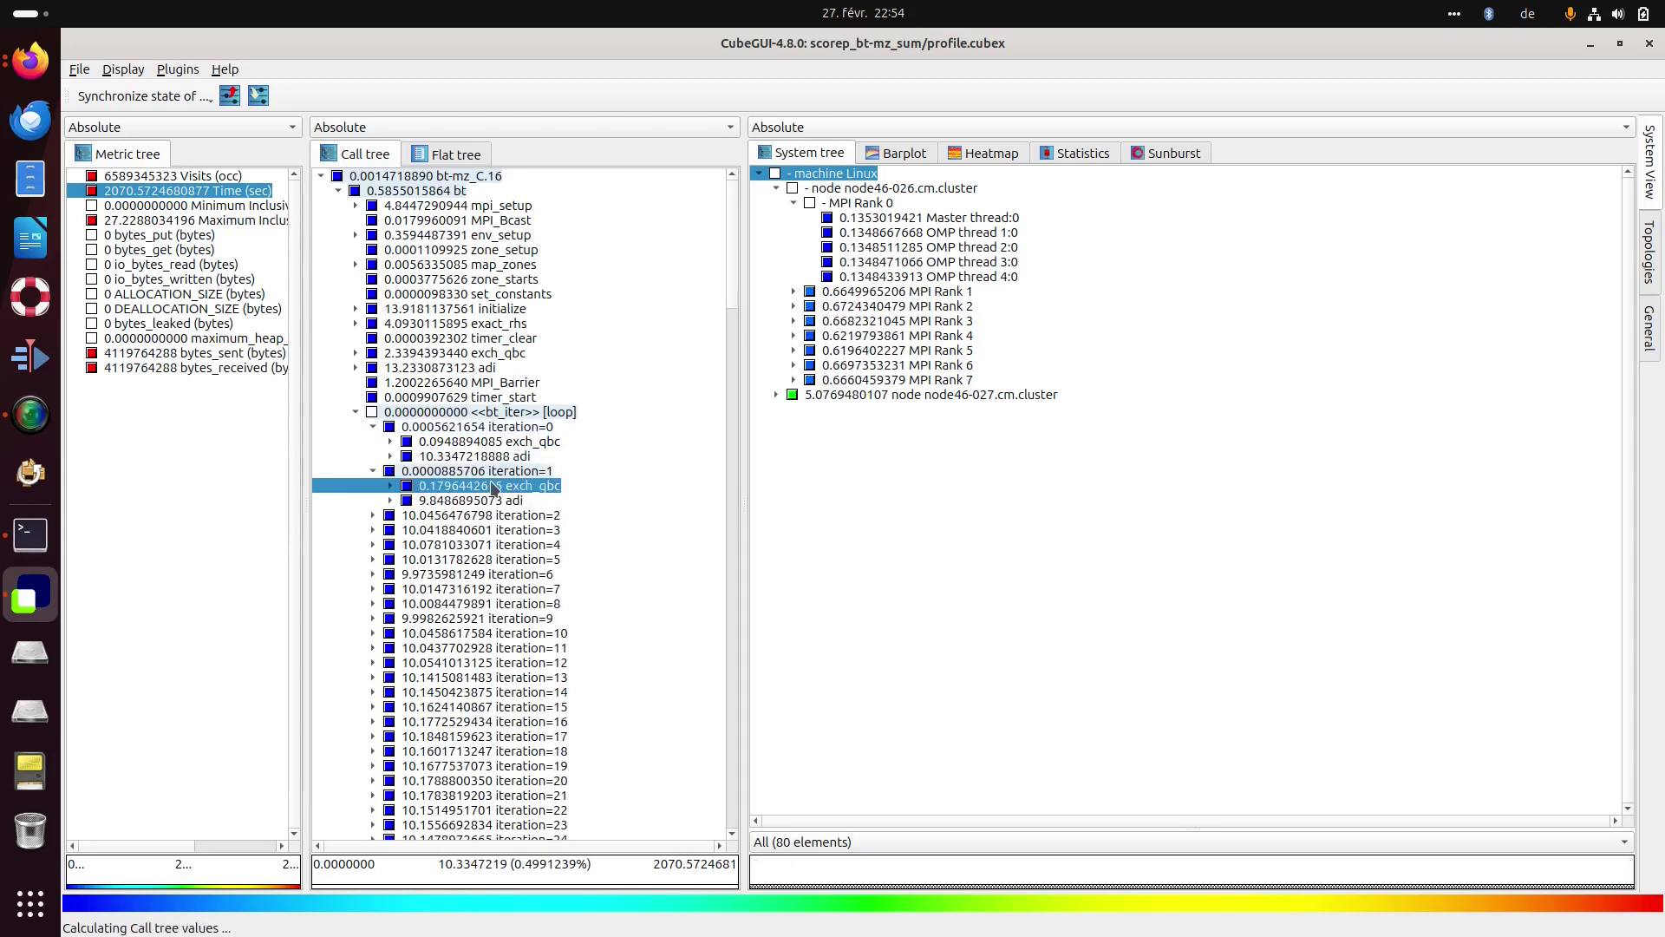
click(436, 503)
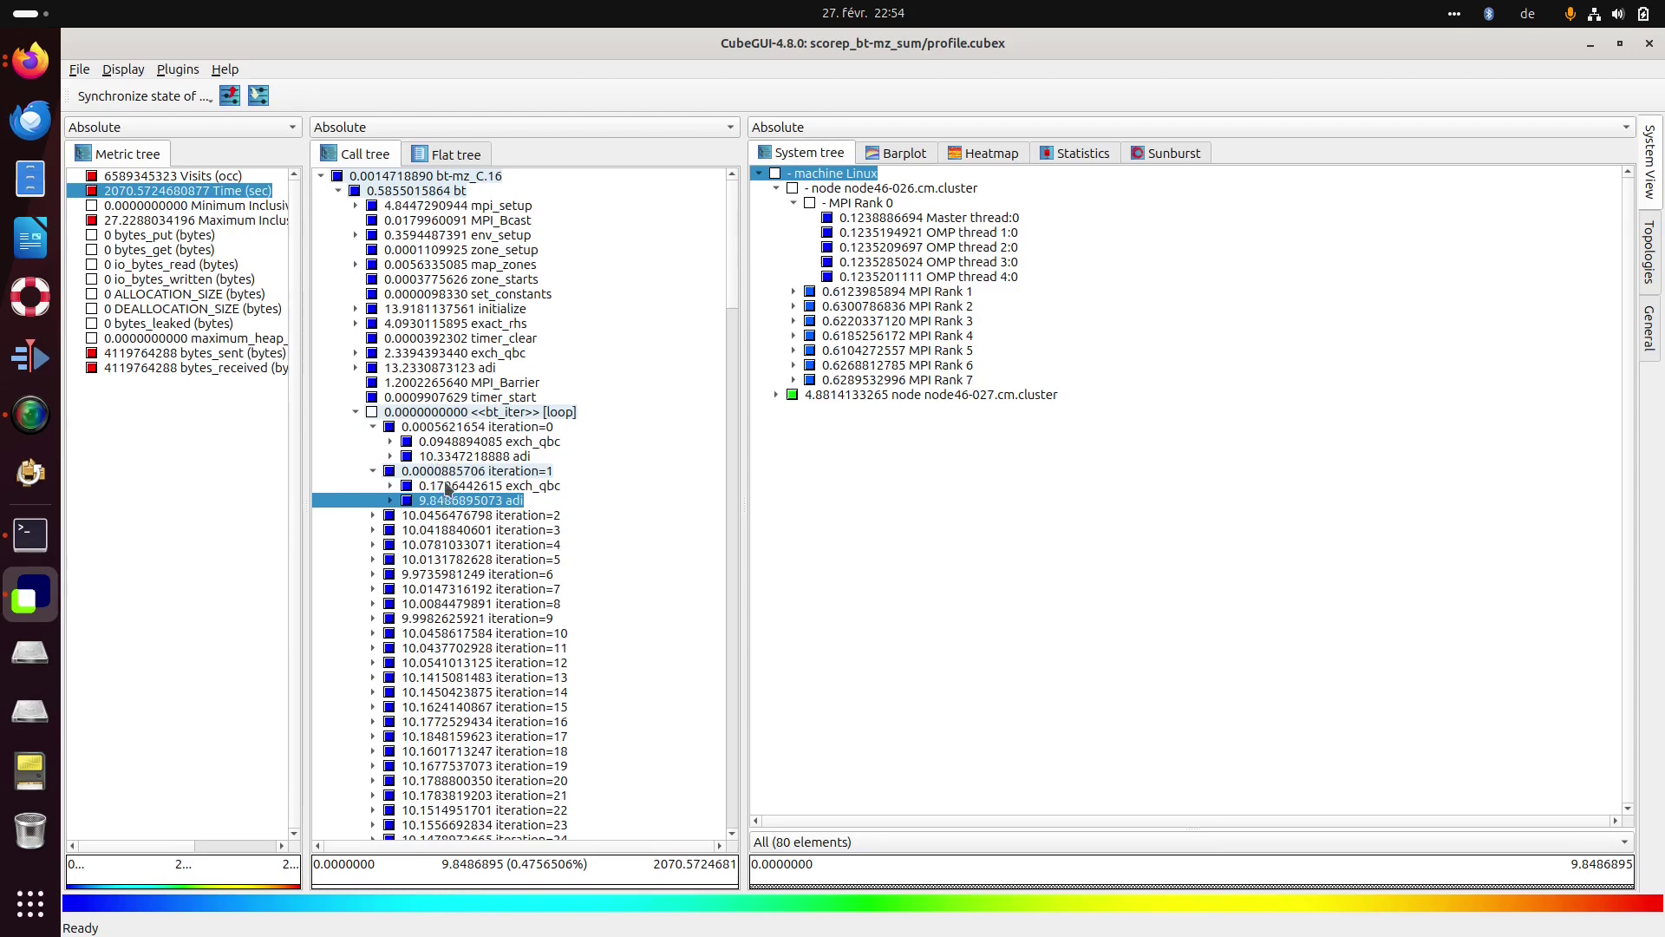
Compare the calls inside exch_qbc for iteration=0 and iteration=1, and collapse both iterations again.
click(389, 442)
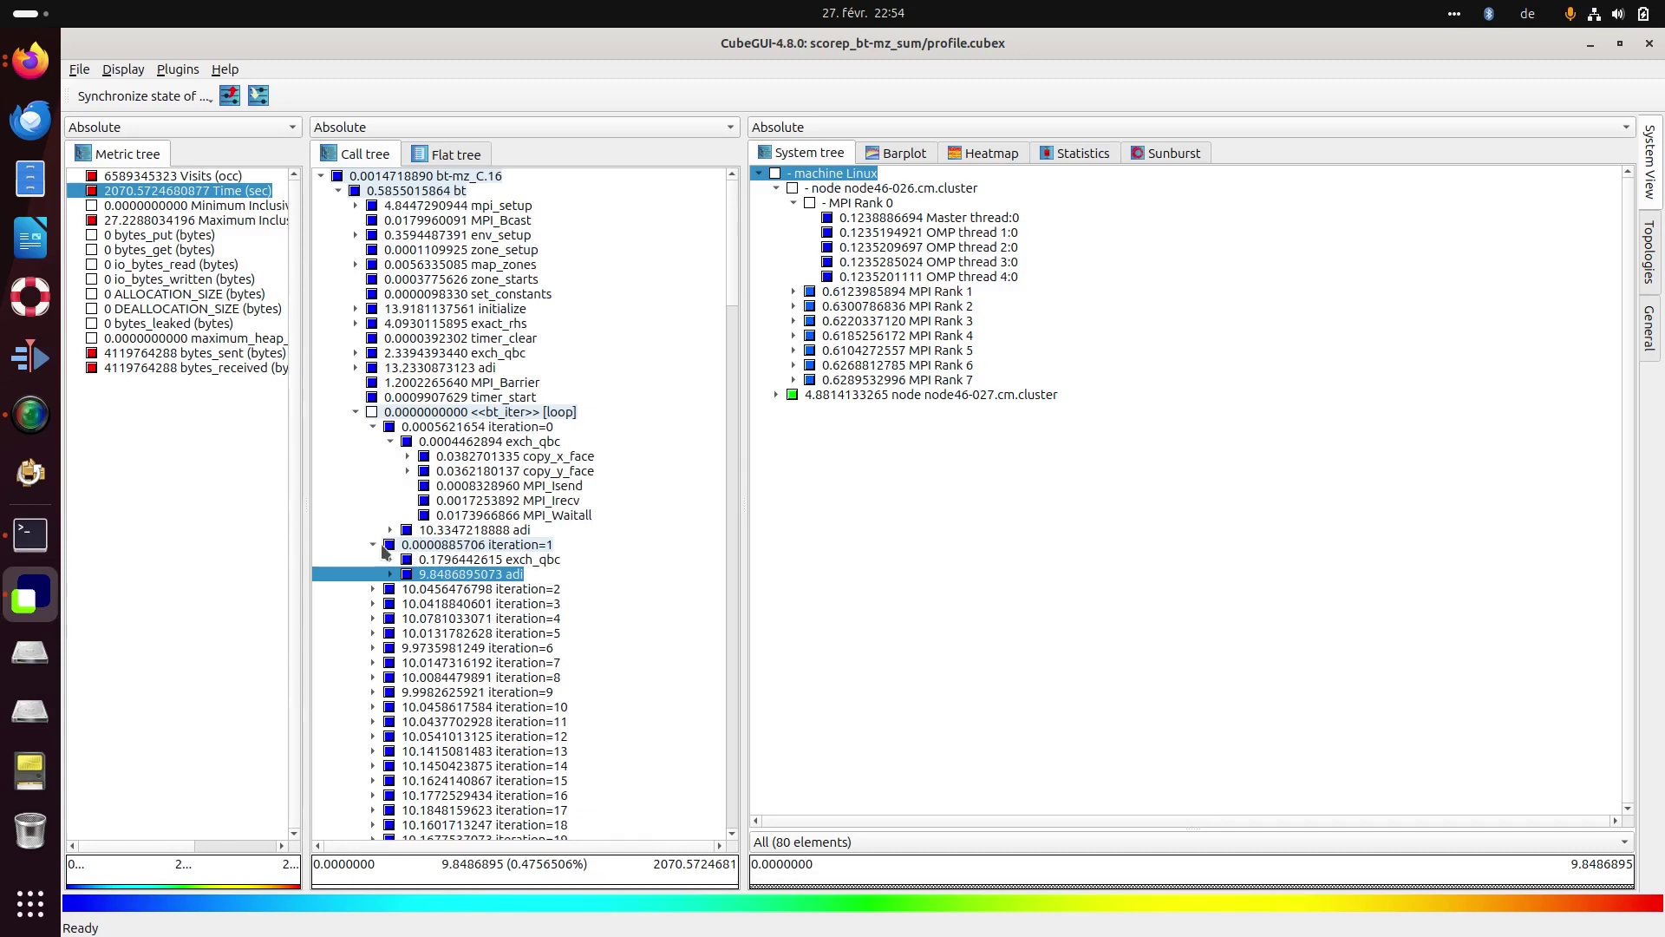
click(391, 559)
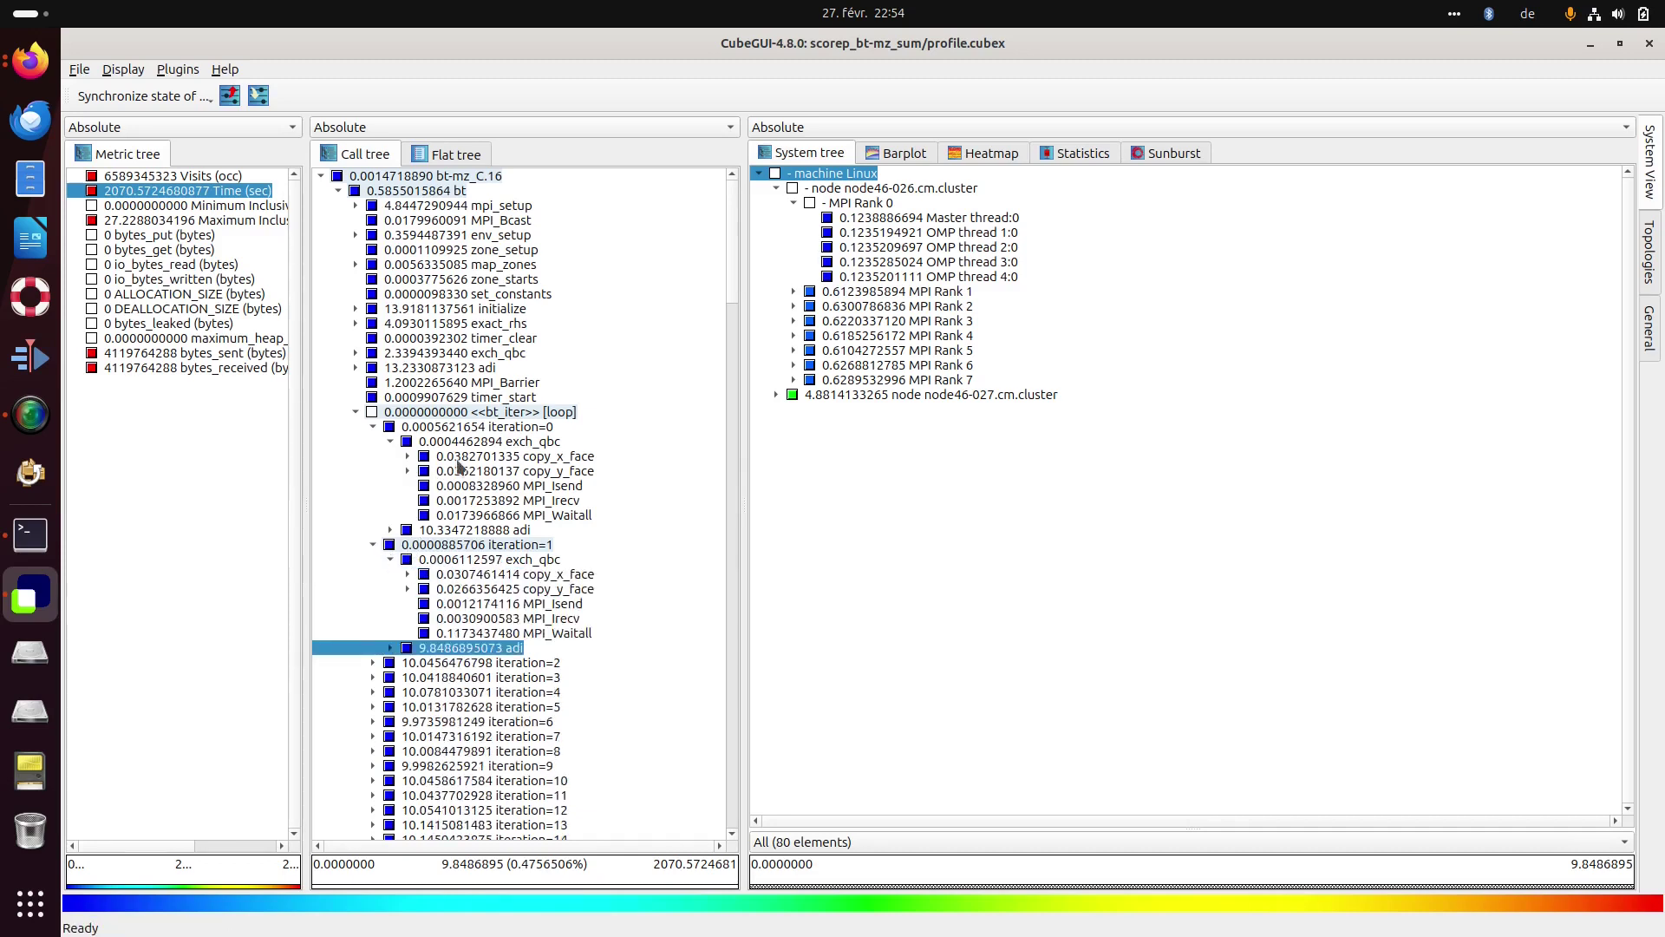
click(390, 441)
click(391, 486)
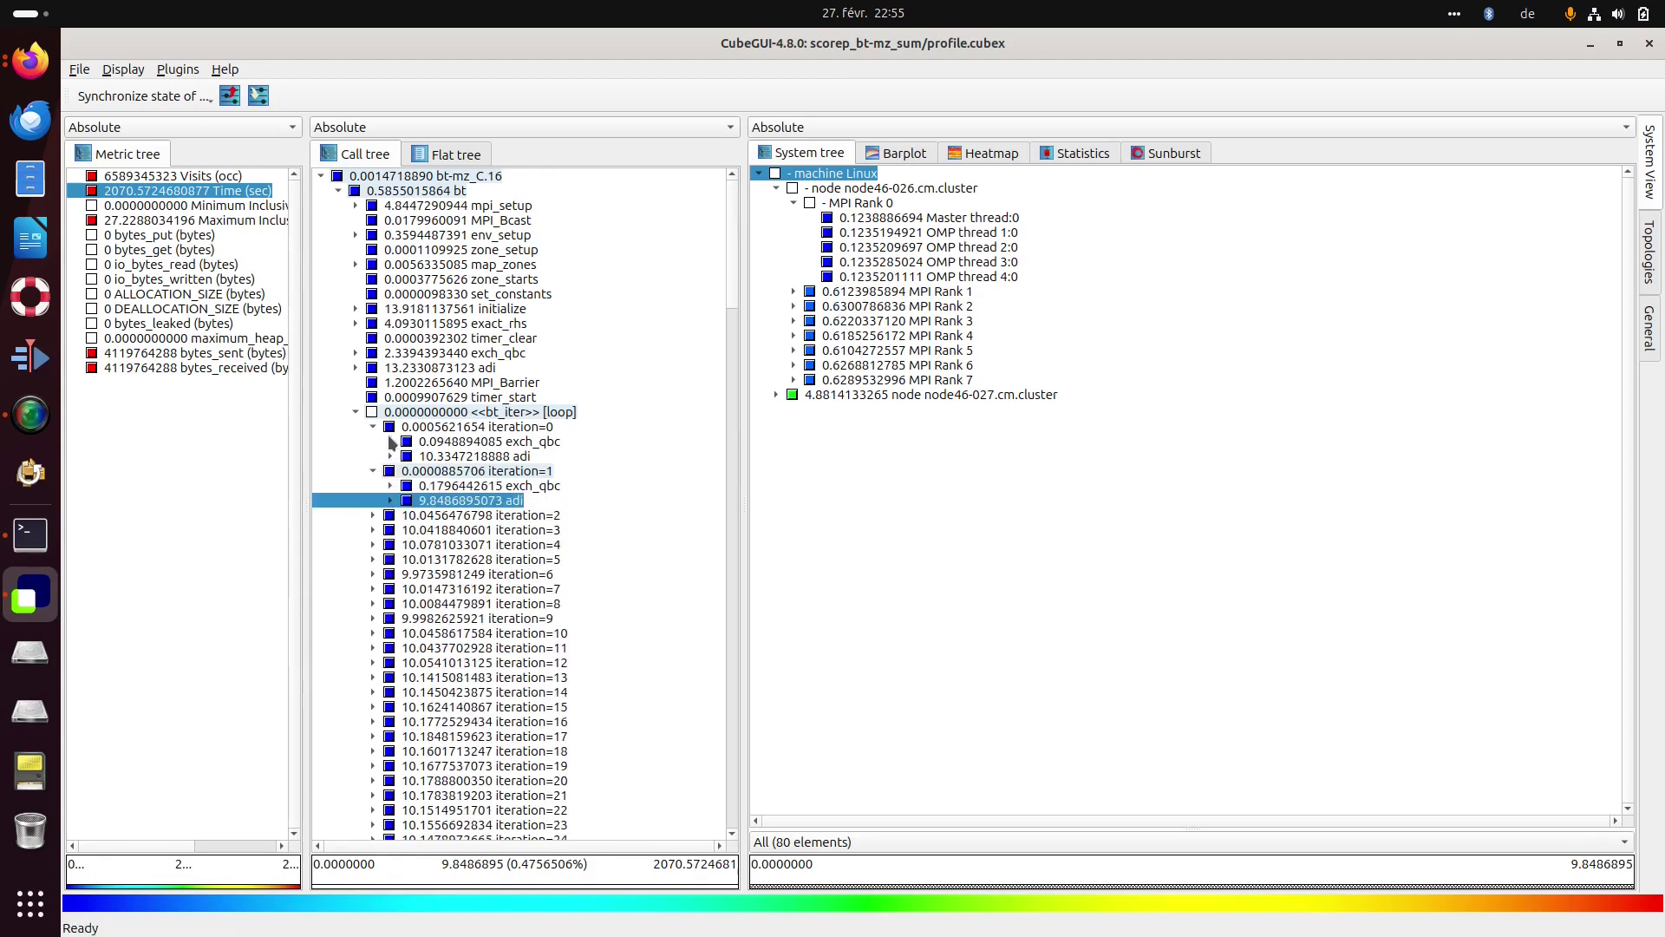
click(373, 426)
click(373, 441)
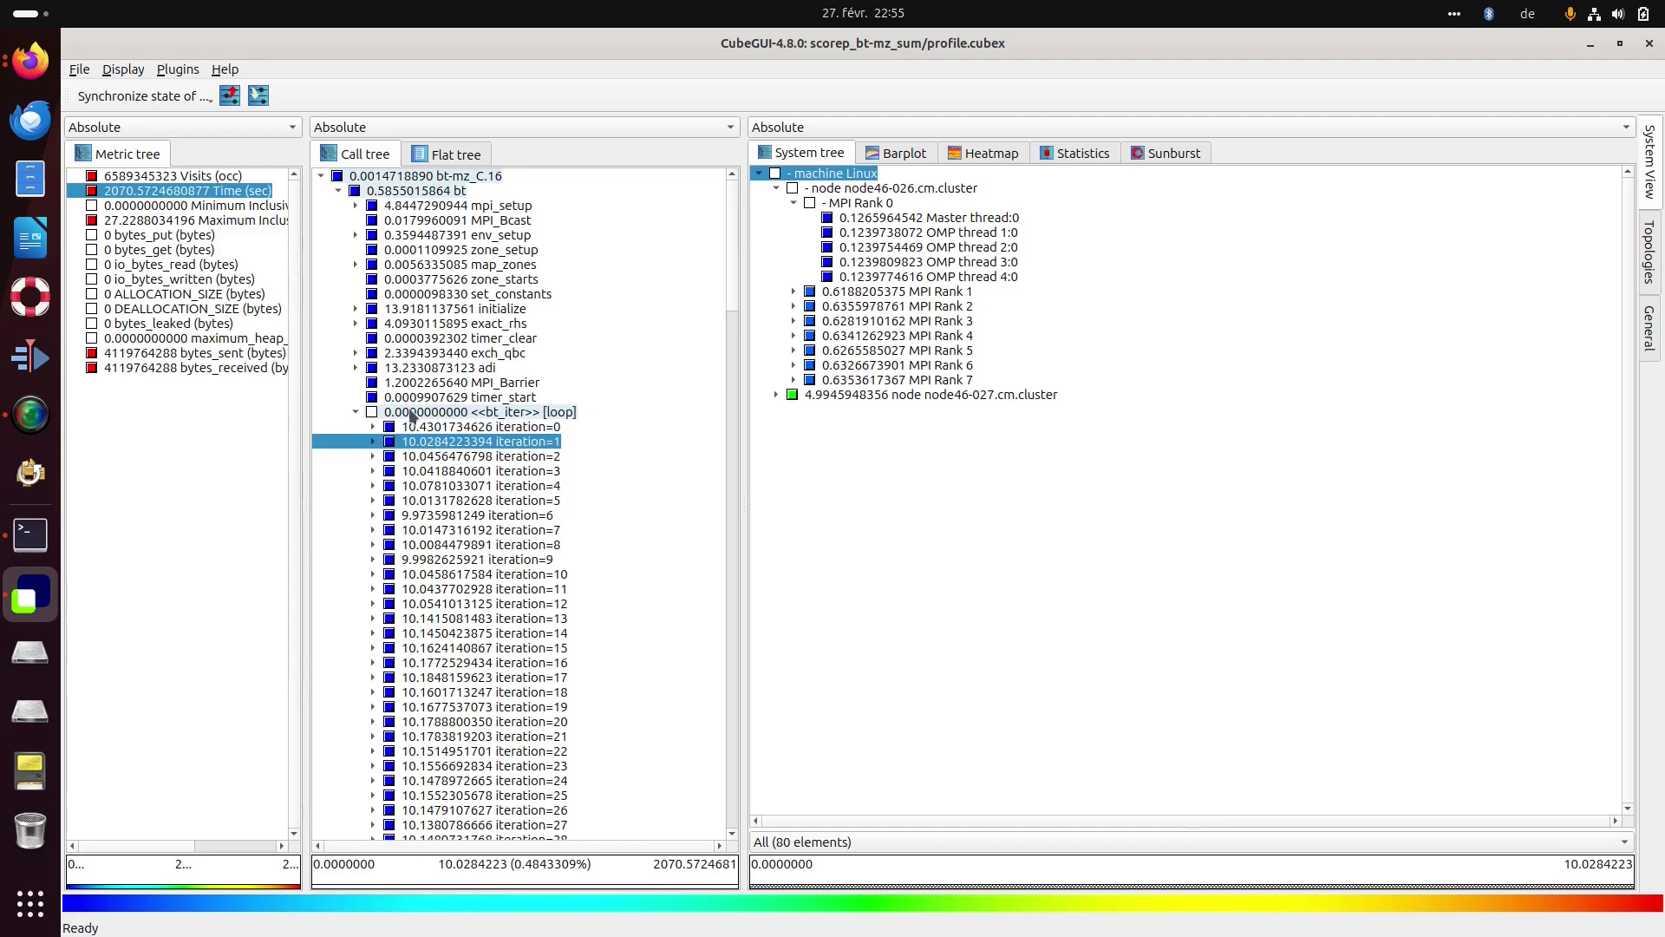
Select the <<bt_iter>> loop in the call tree and show the Heatmap for it.
click(549, 414)
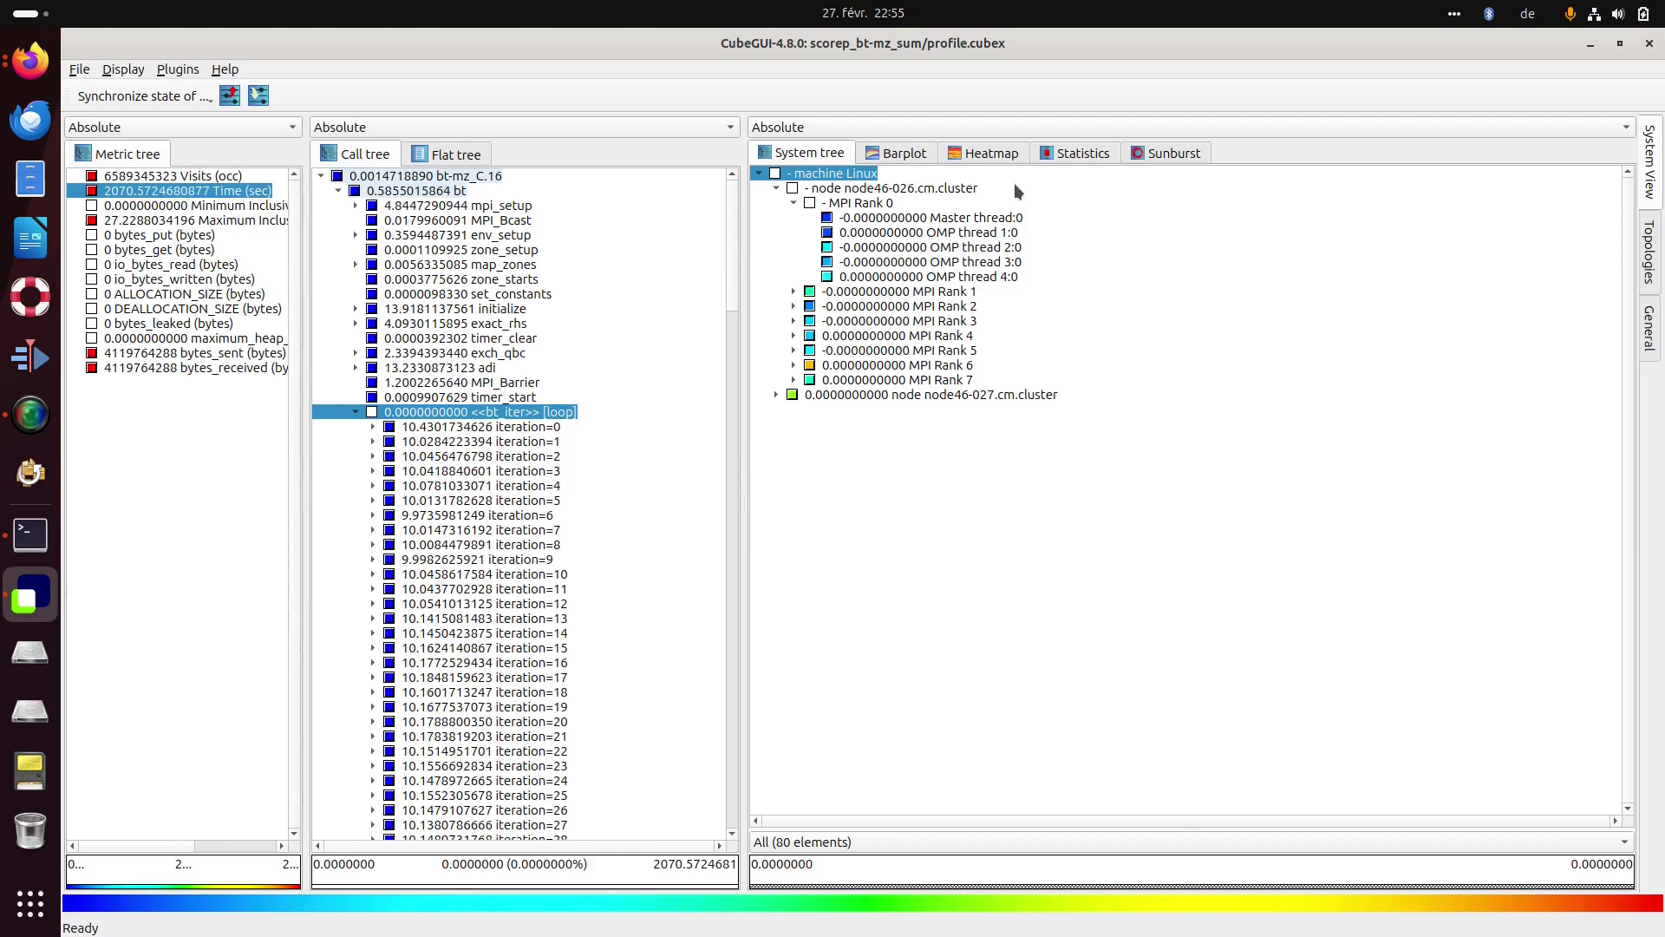
click(989, 152)
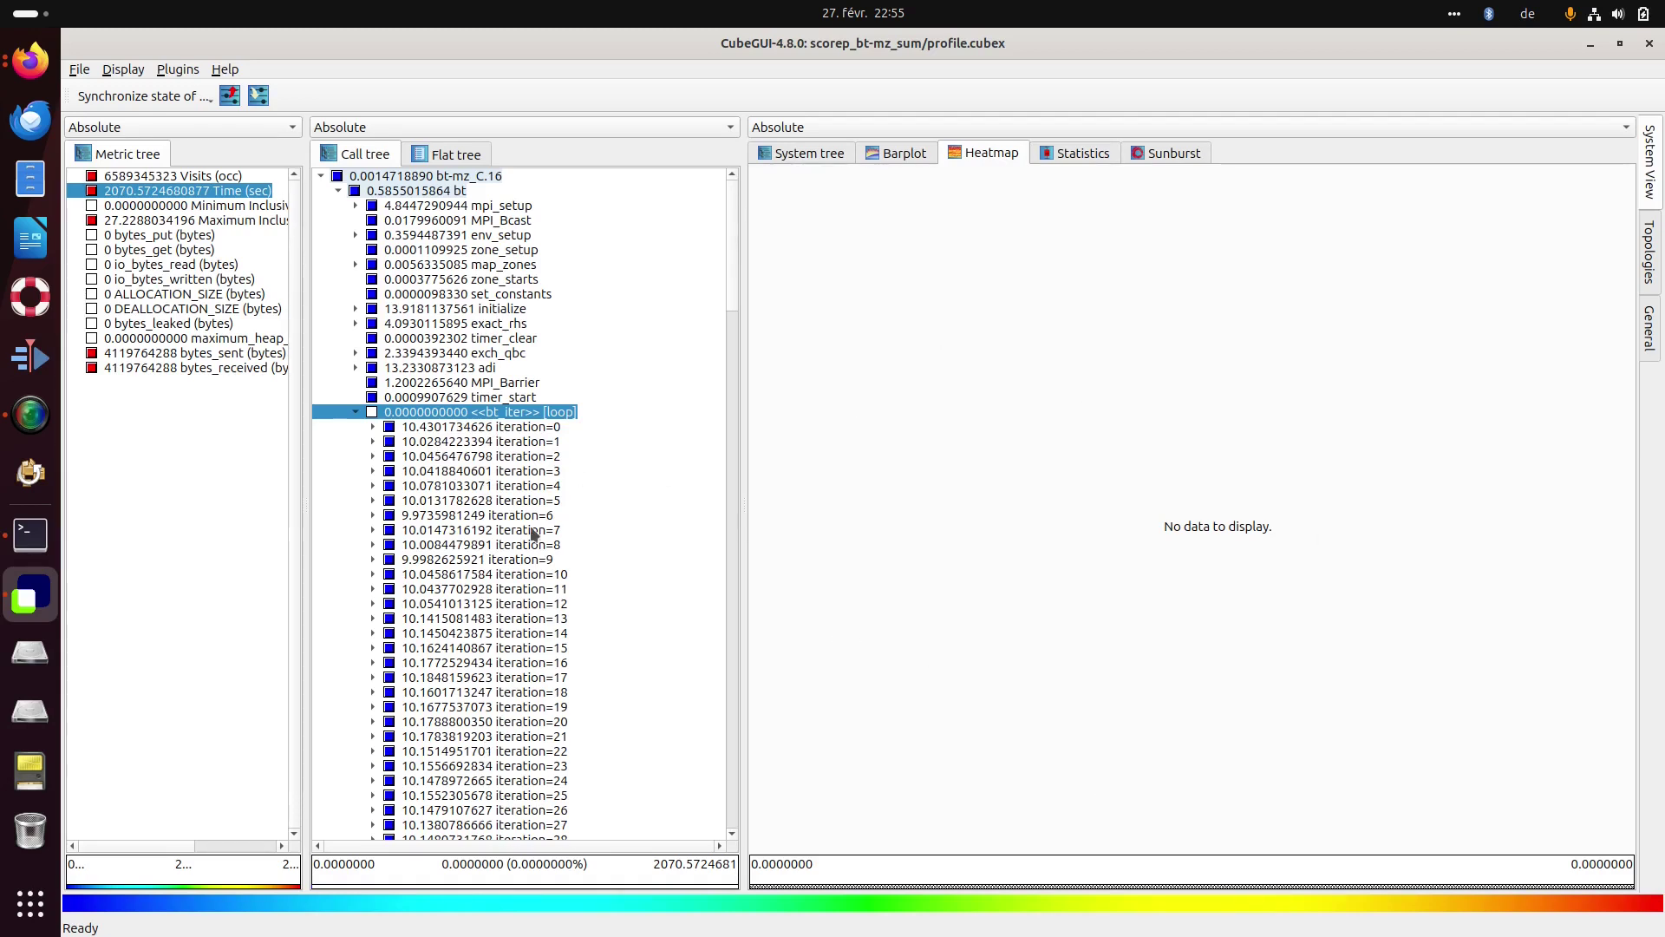
Collapse the <<bt_iter>> loop in the call tree and hide its individual iterations.
click(355, 412)
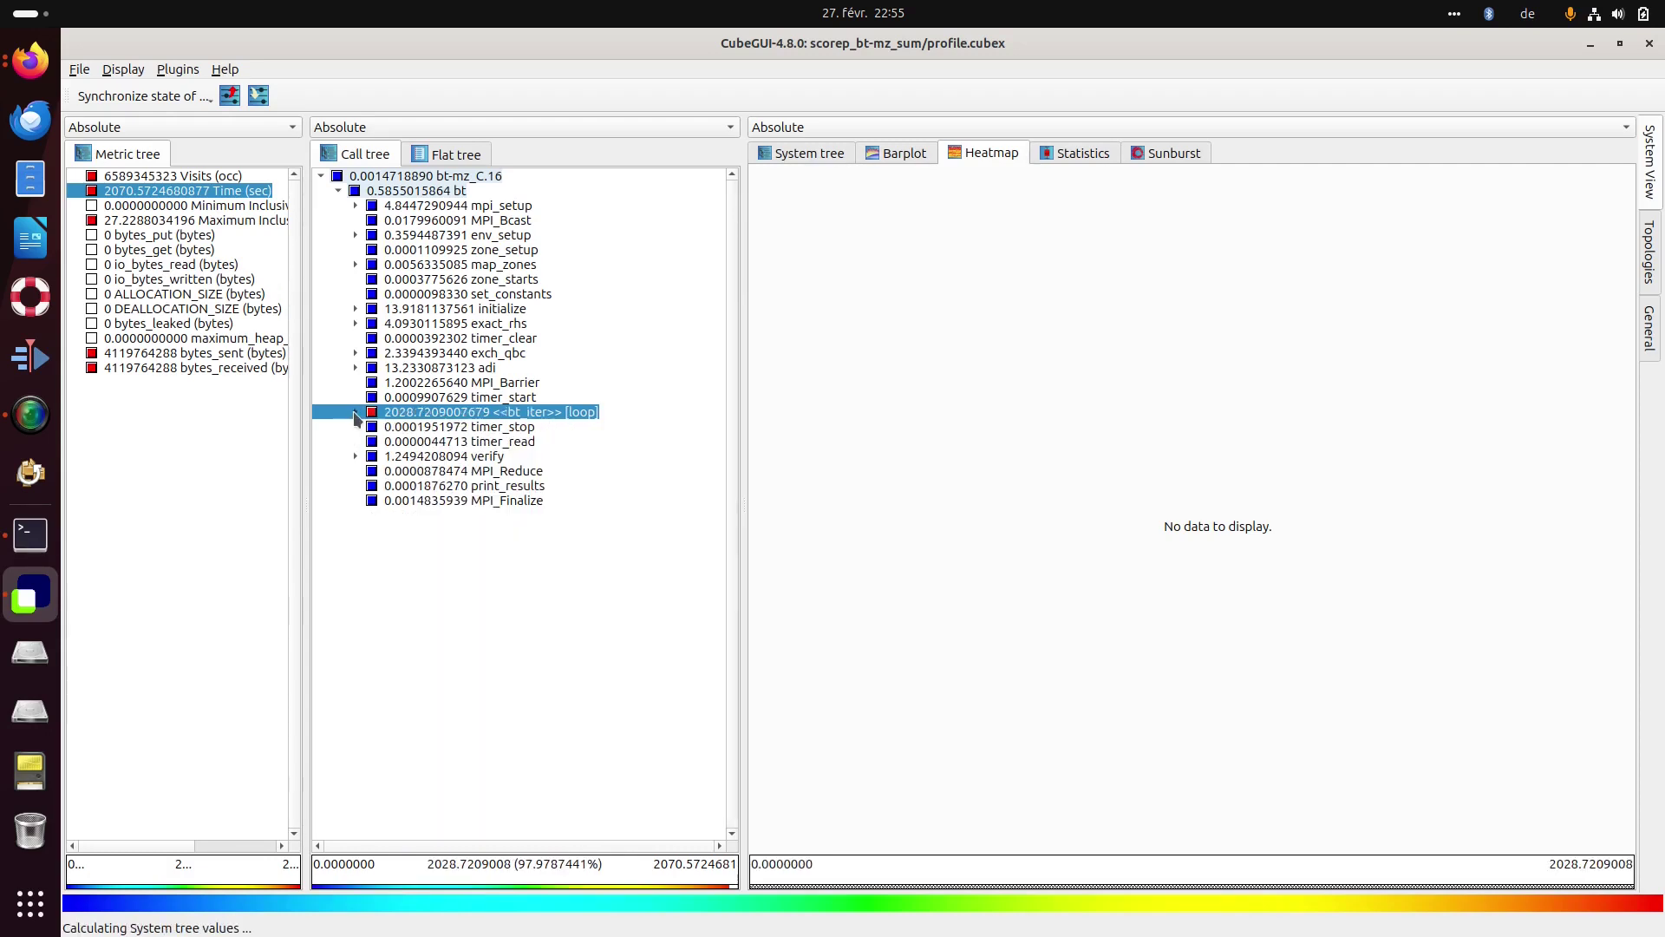
right_click(500, 421)
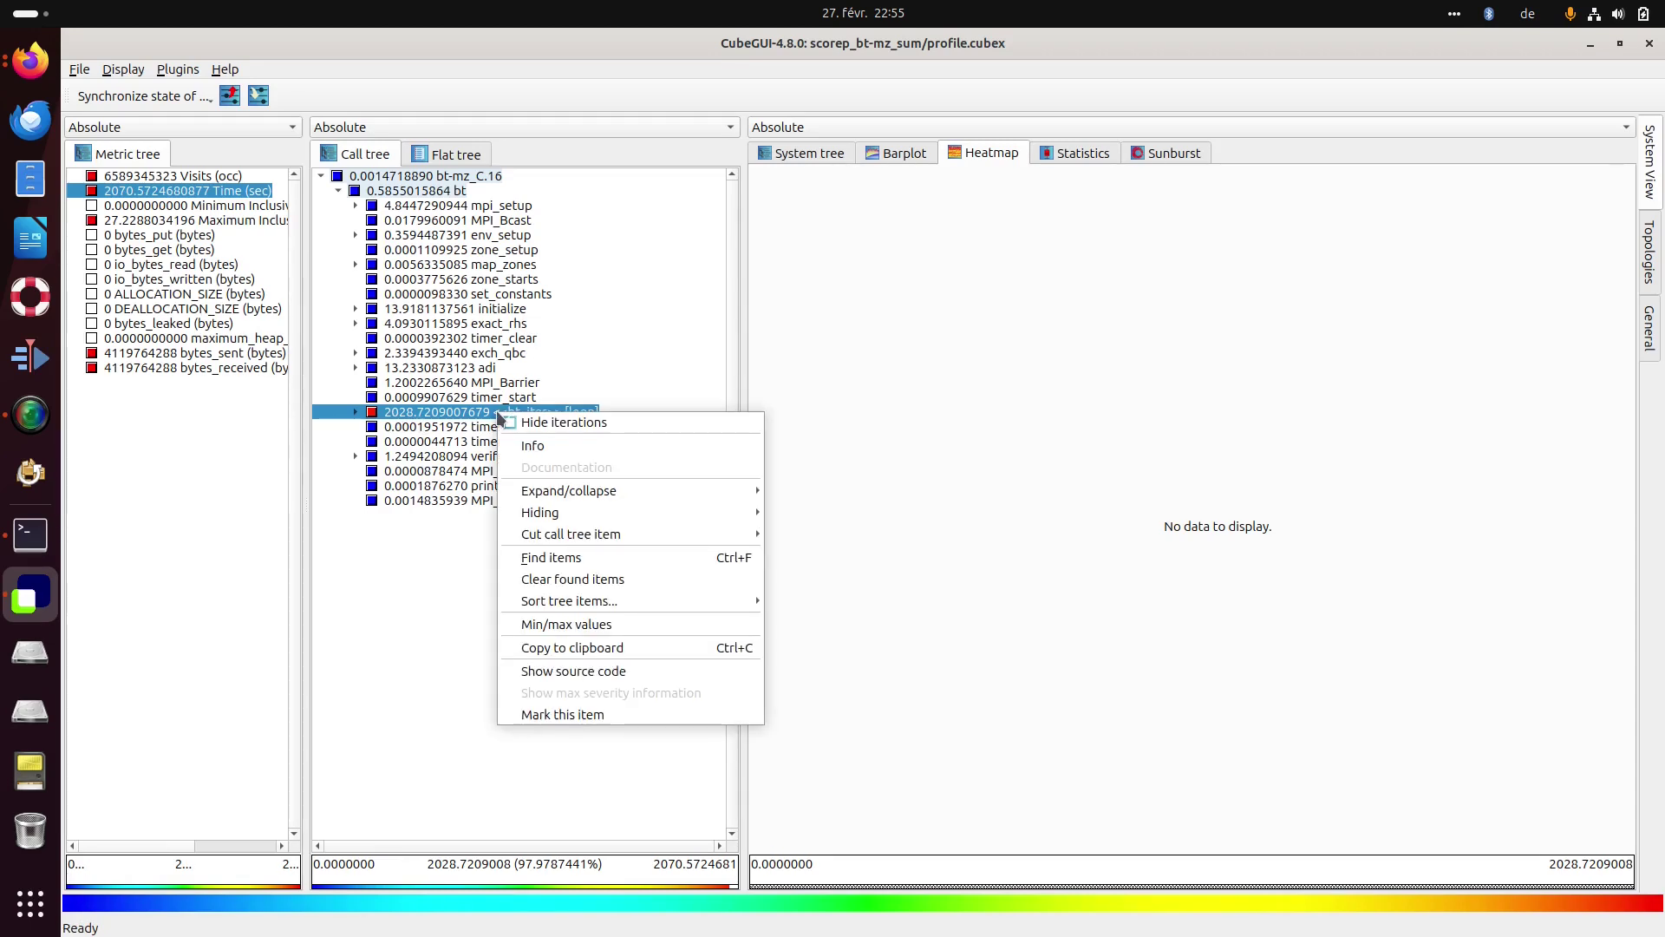
click(556, 425)
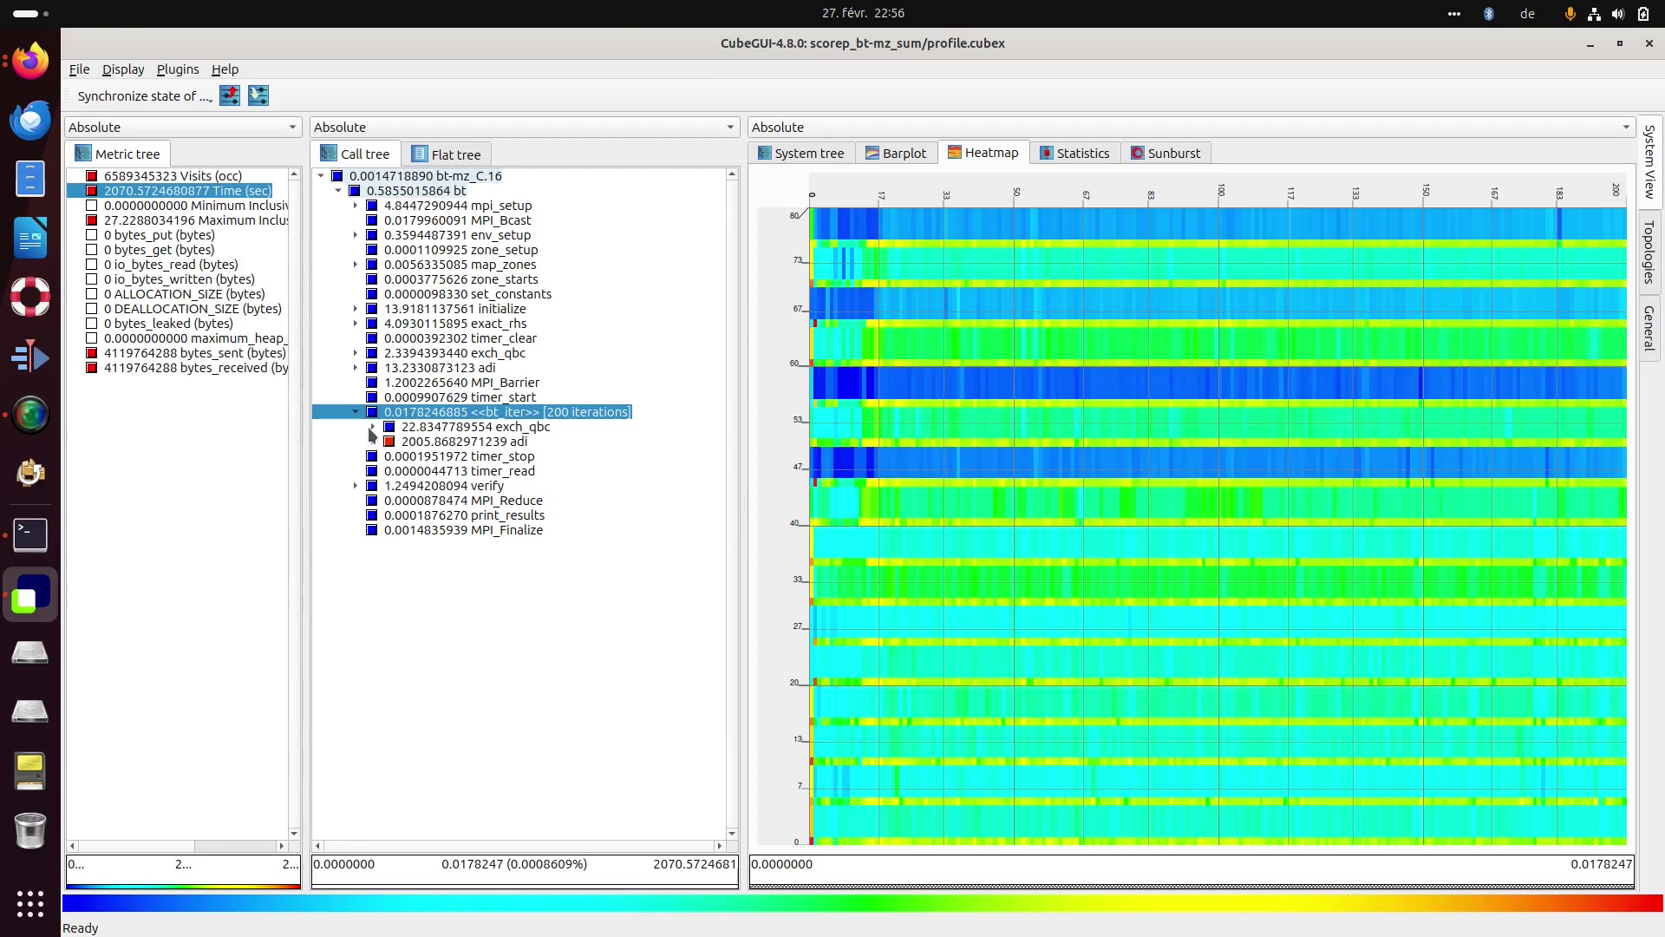
Compare the Heatmaps of adi and exch_qbc under <<bt_iter>>, inspect cells in the exch_qbc map, and return to adi.
click(420, 443)
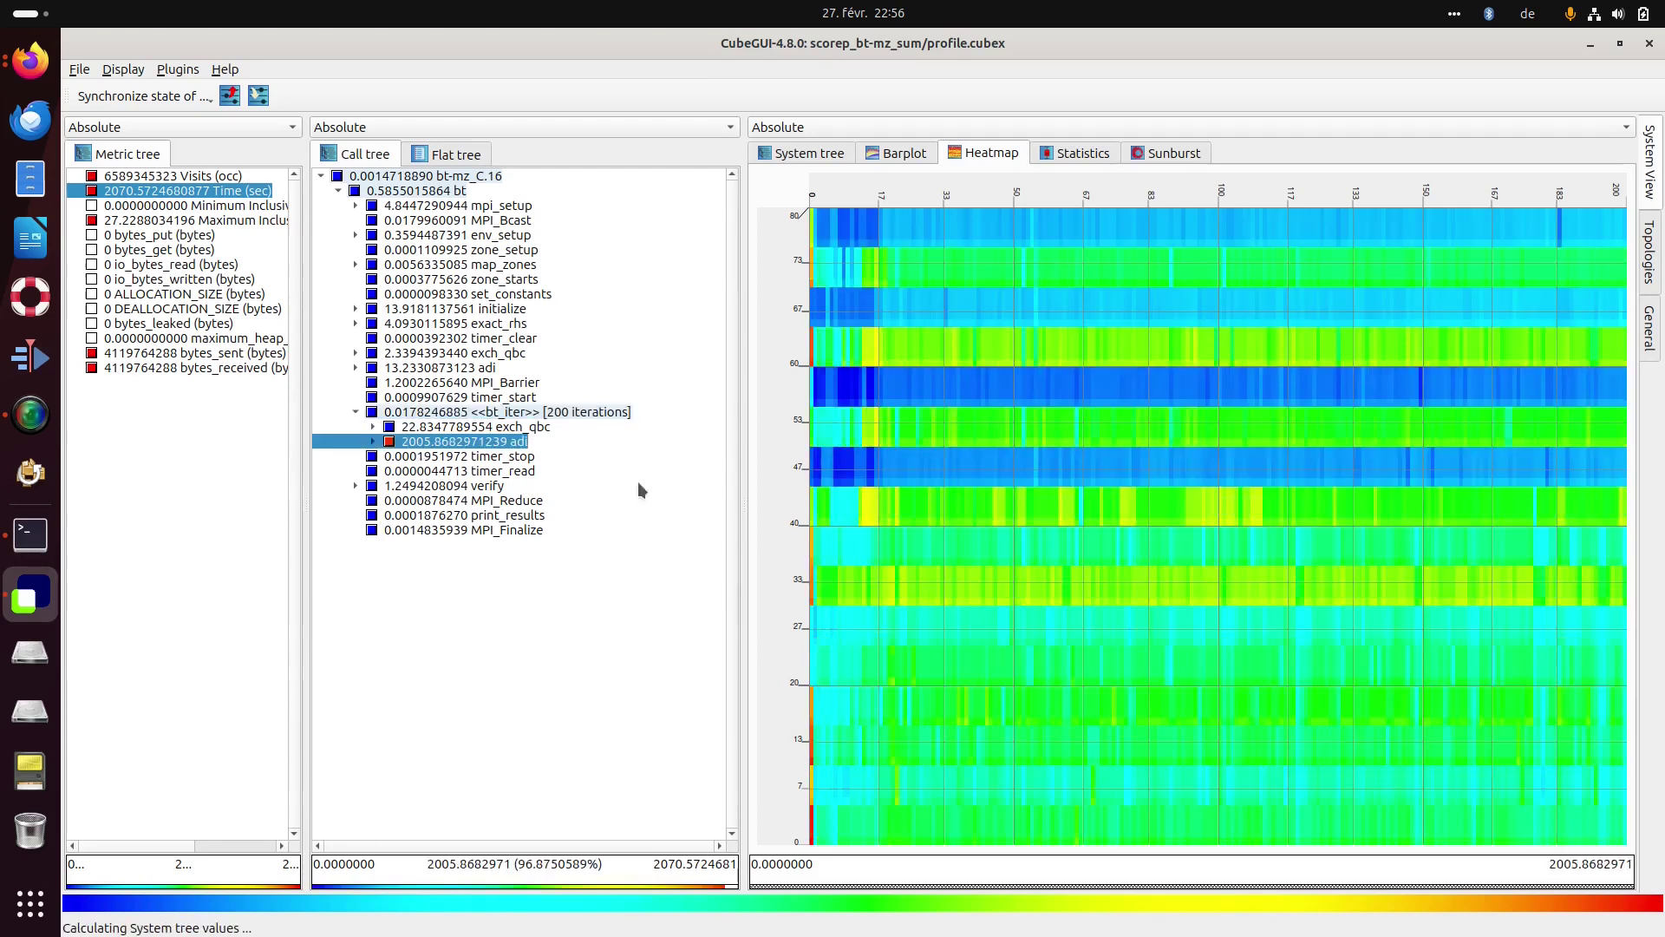
click(476, 428)
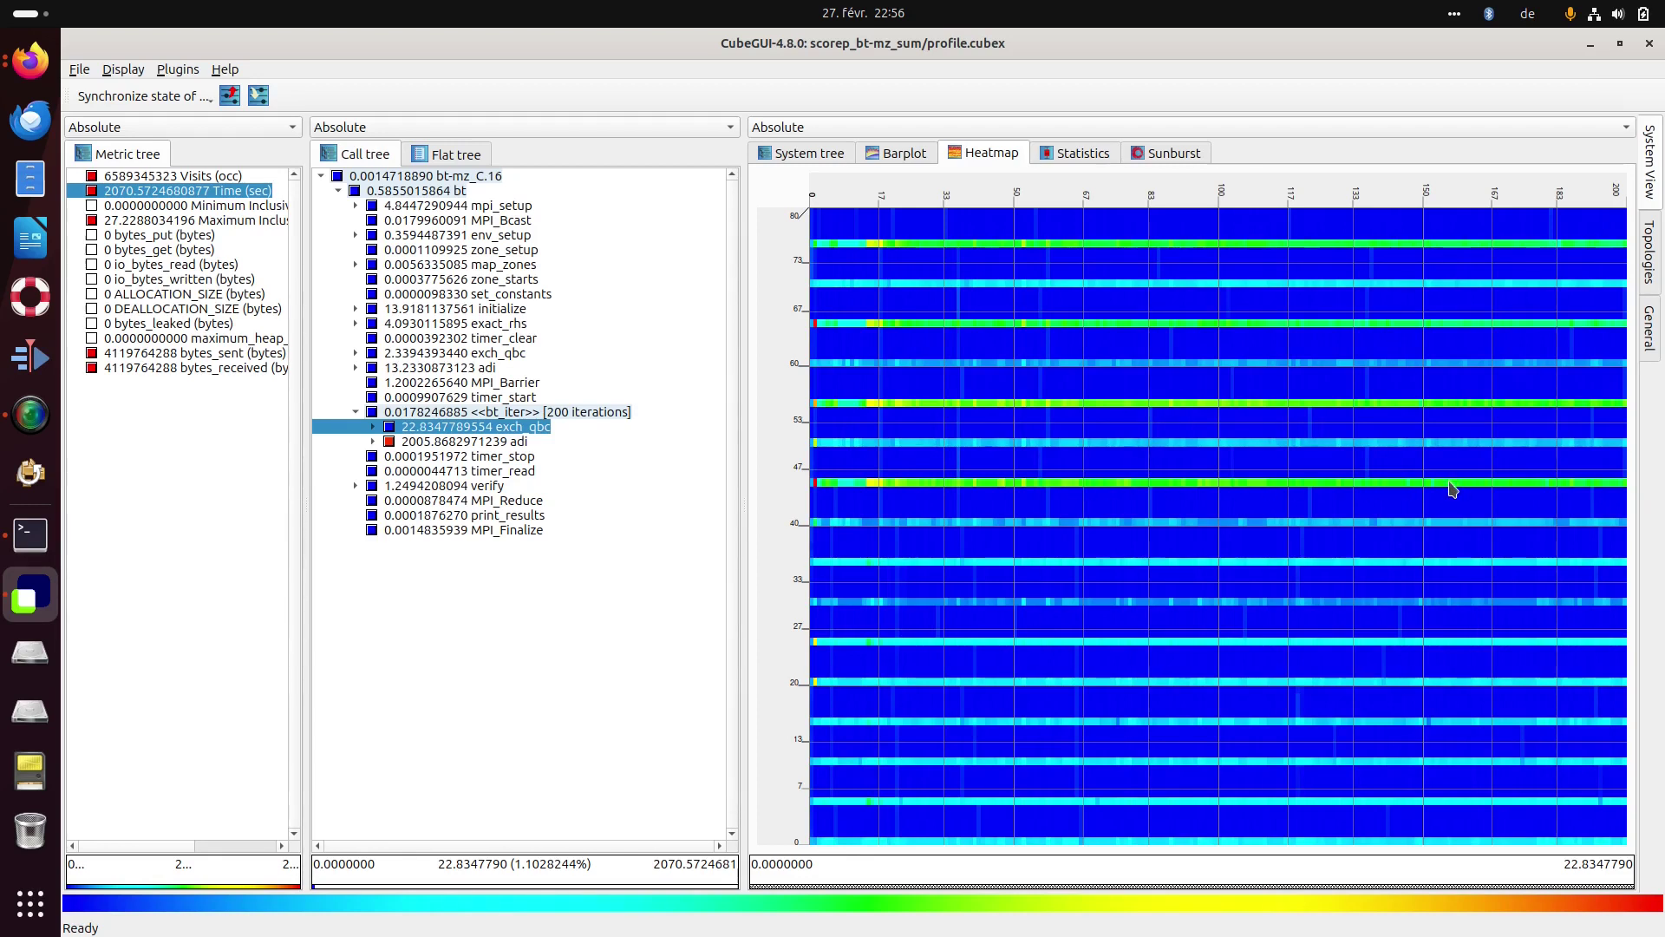
right_click(924, 491)
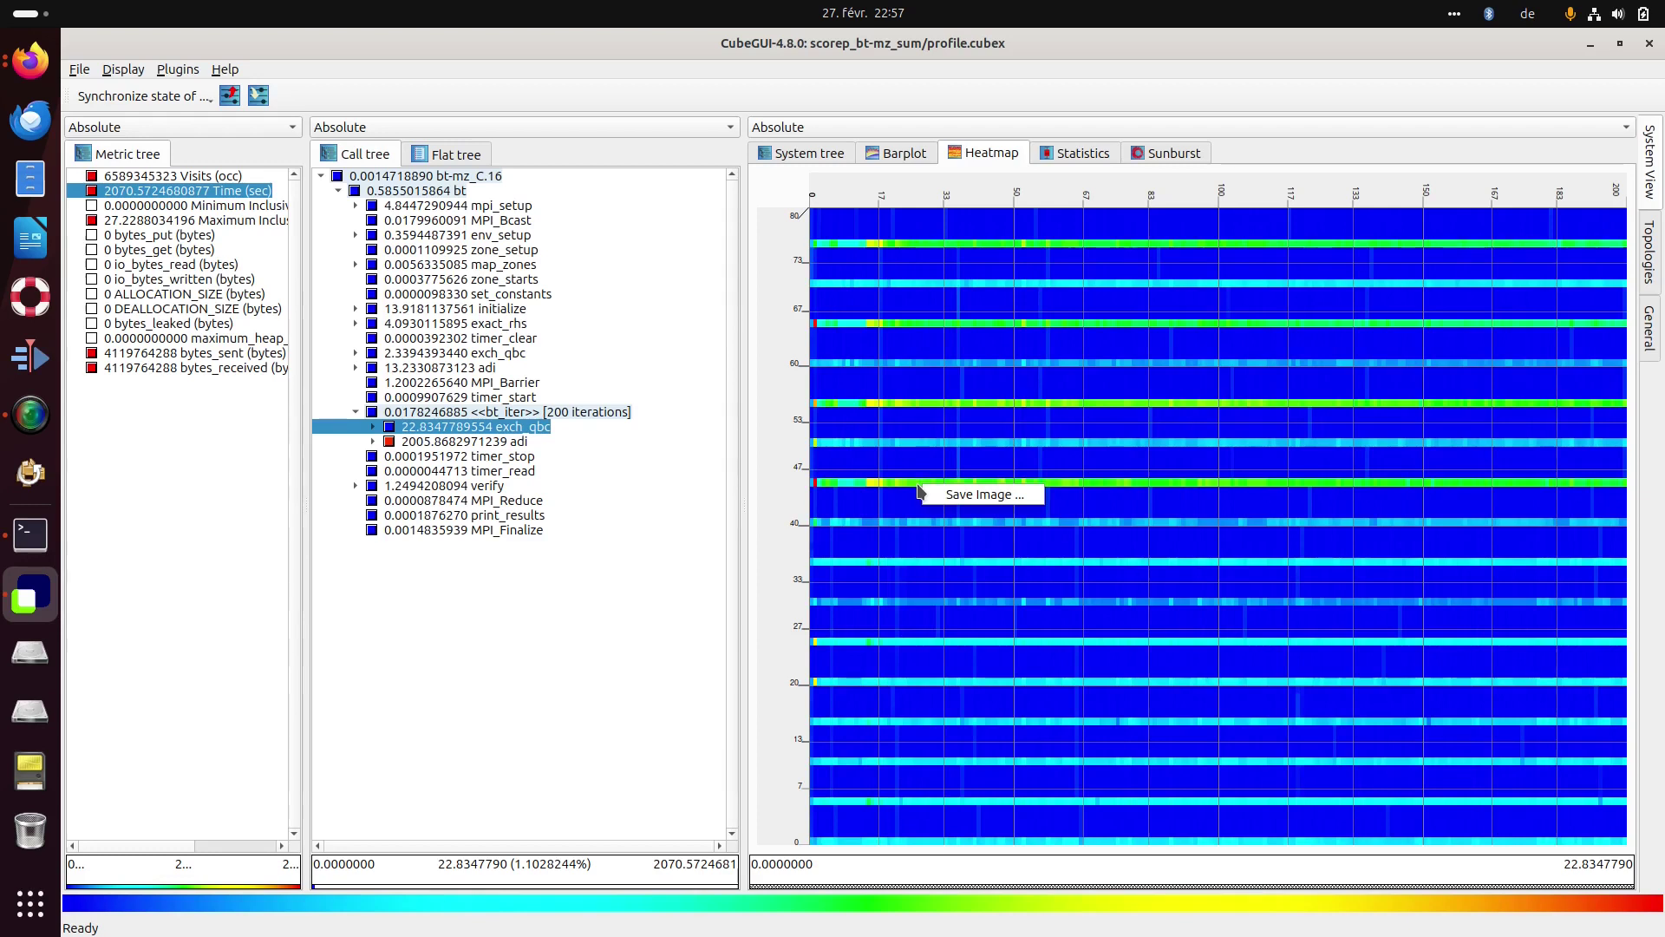
click(905, 491)
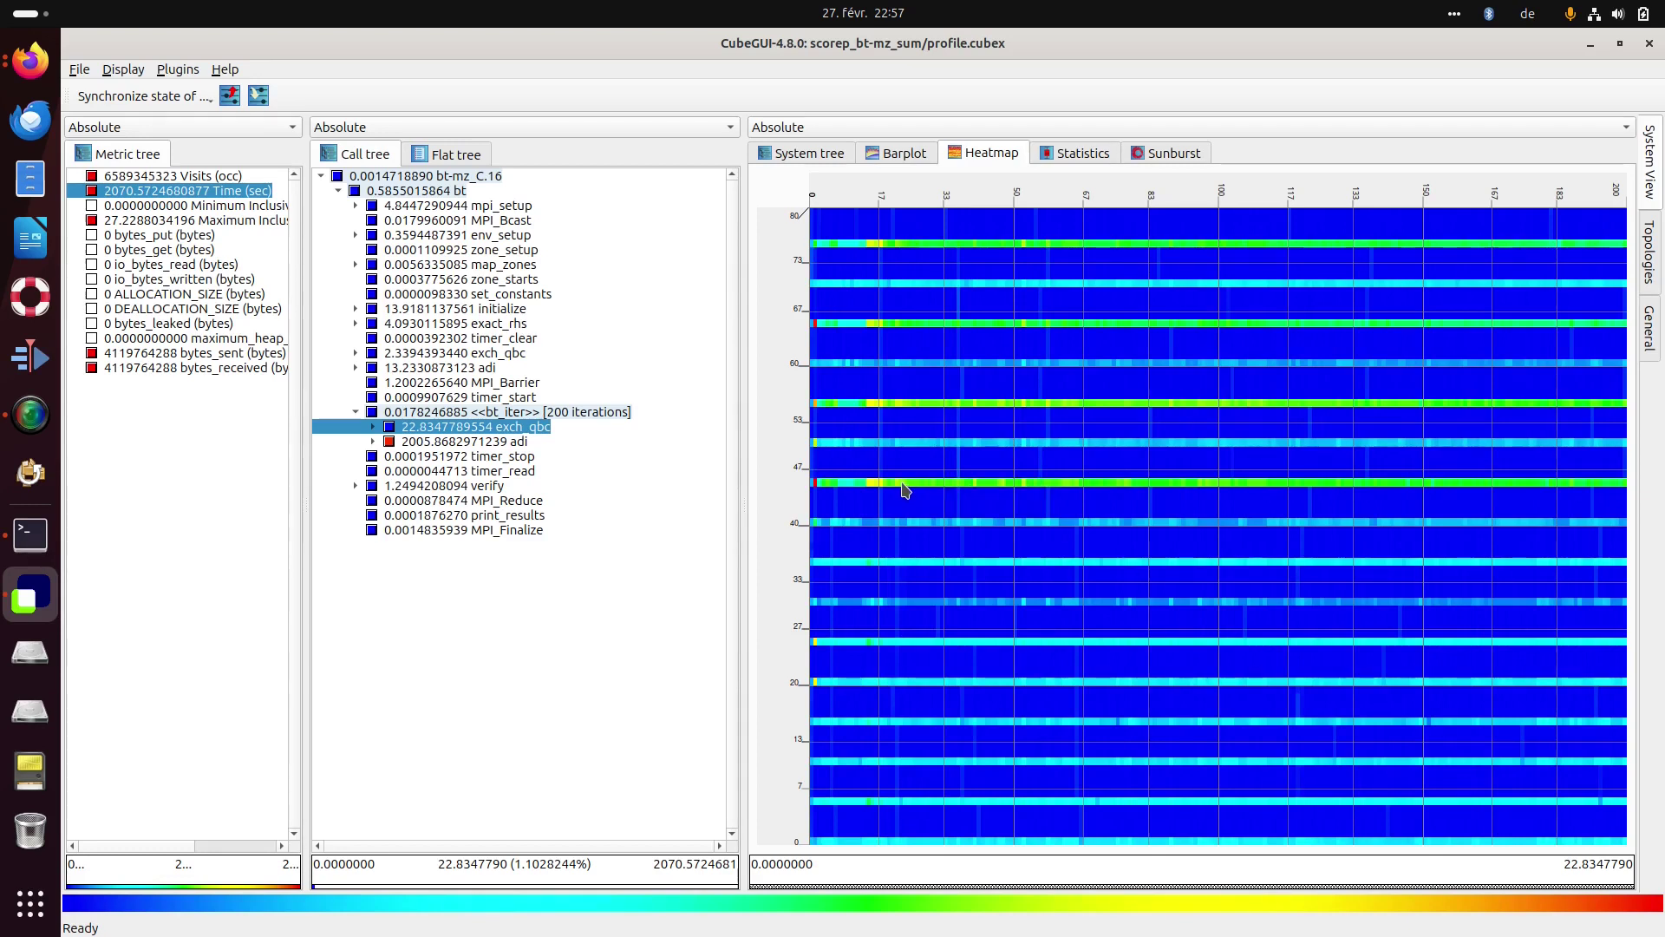
mouse_move(905, 489)
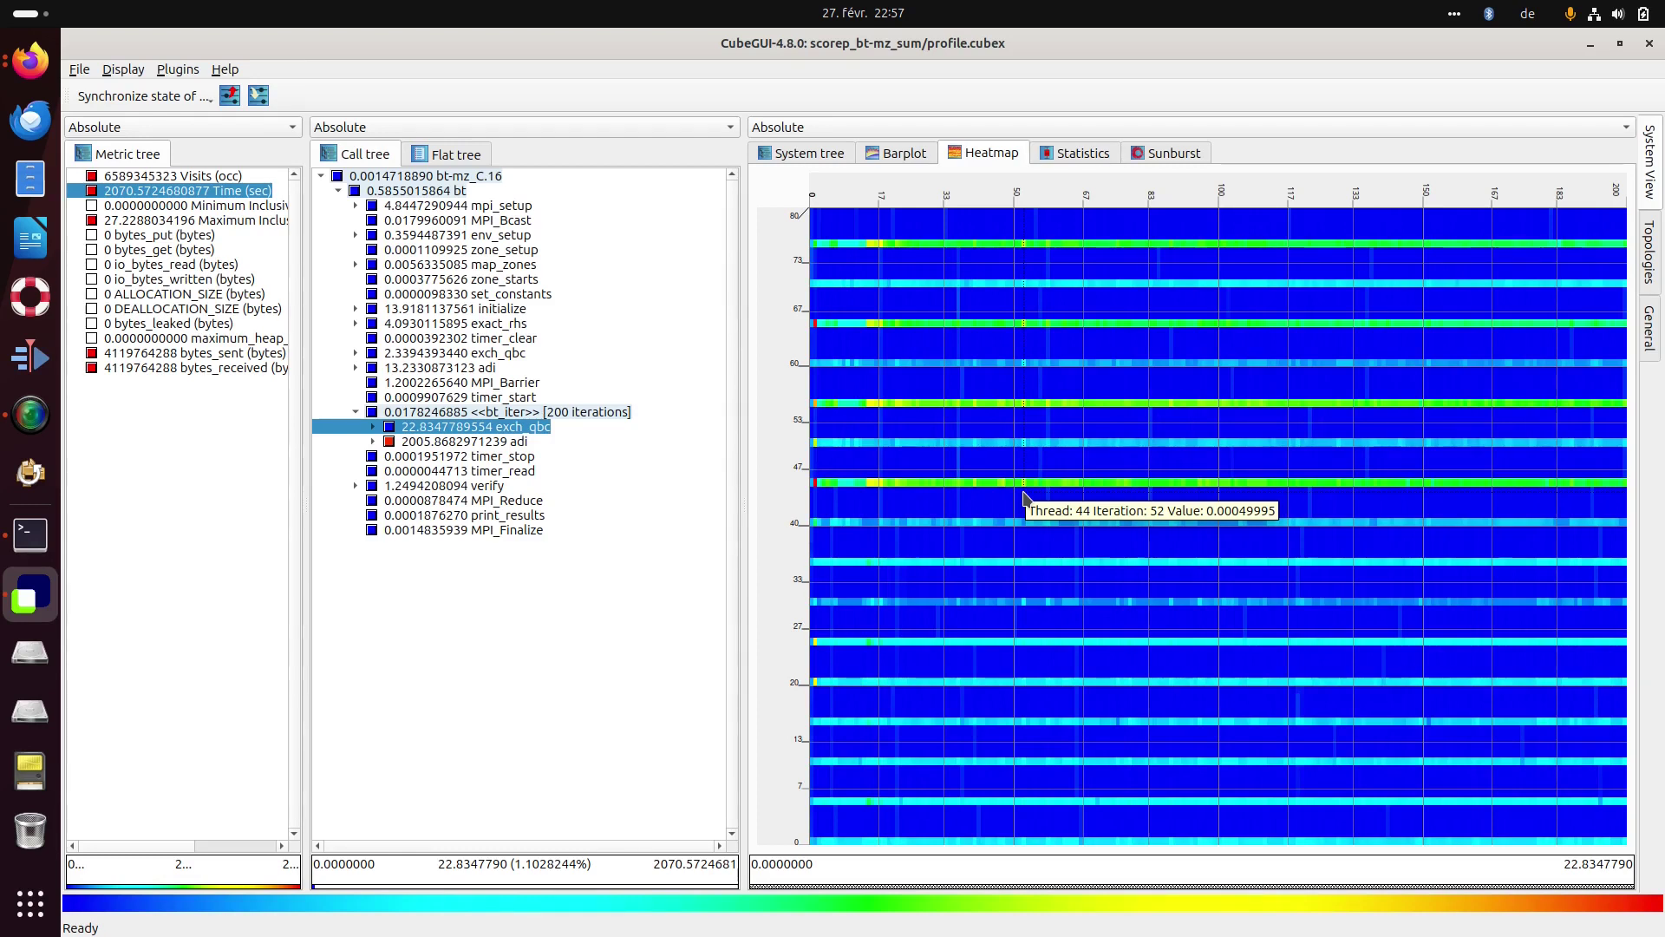
click(513, 443)
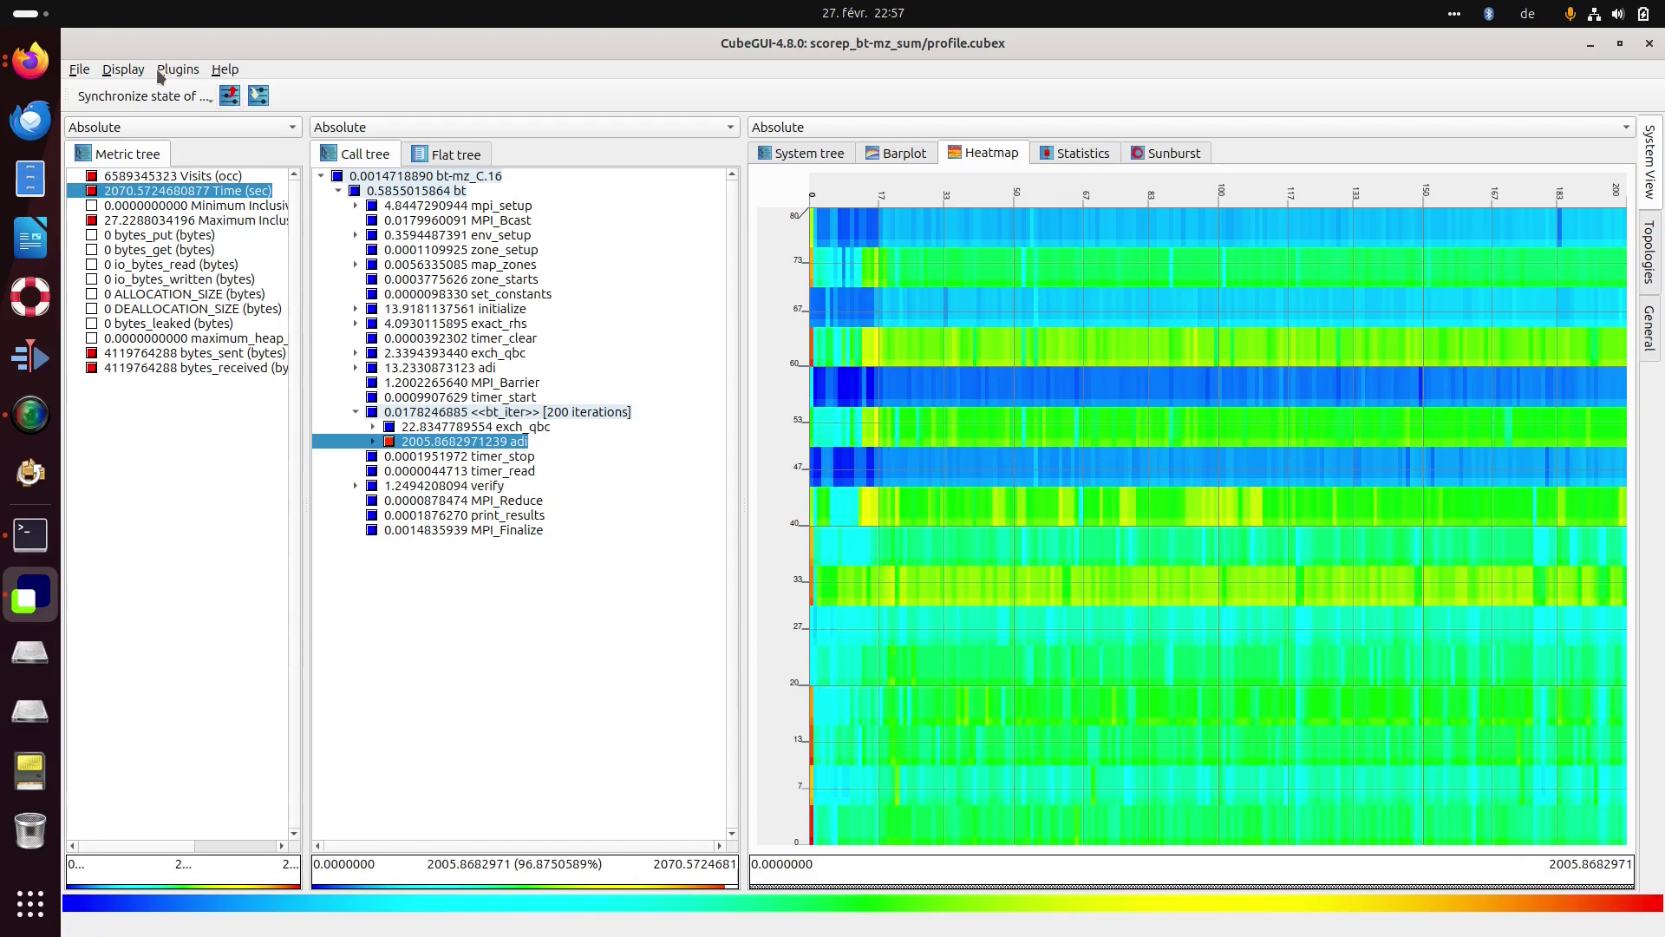
Switch to Advanced Color Maps and apply the "Edge - diverging scheme" configuration.
click(124, 69)
mouse_move(217, 113)
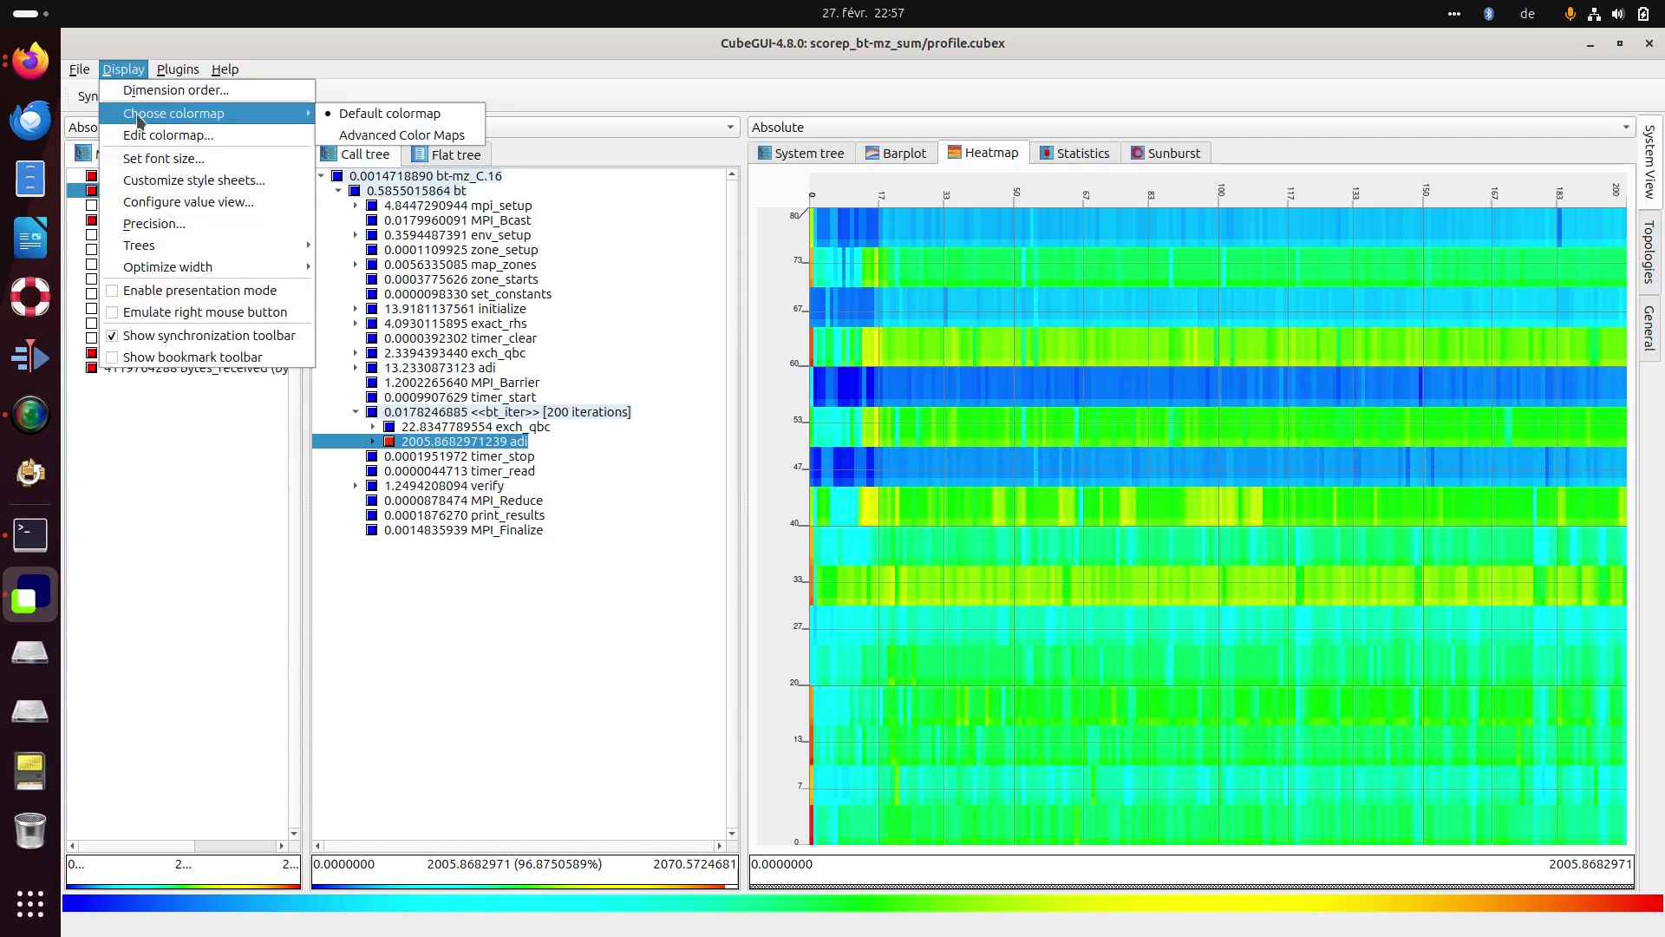
click(374, 136)
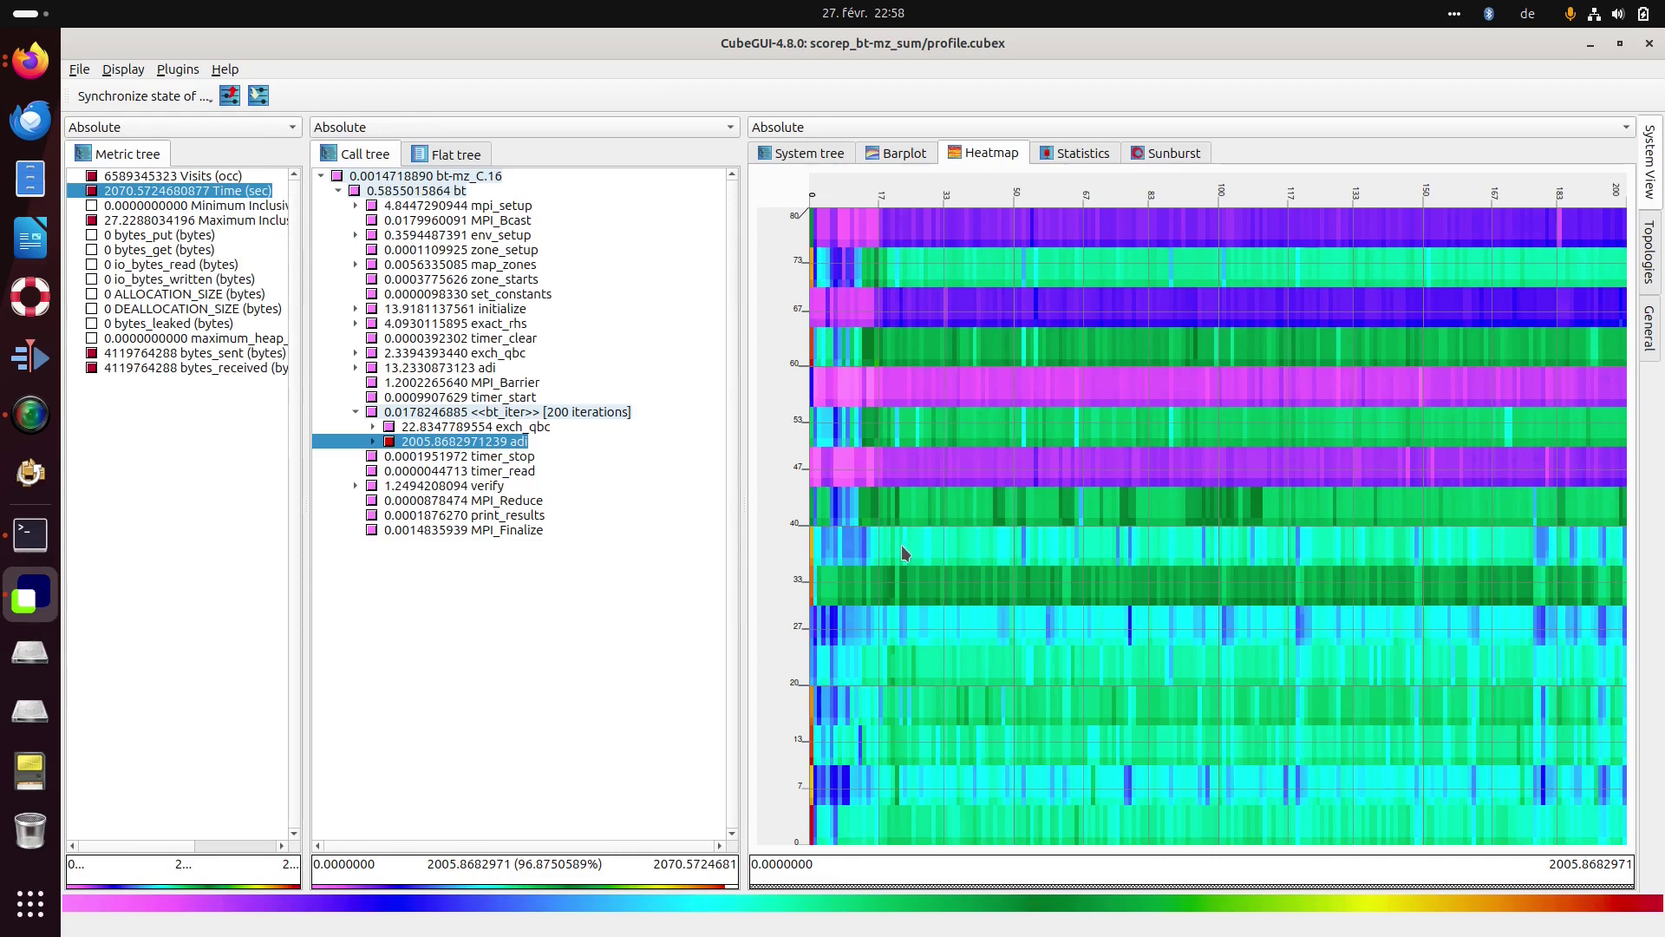
click(146, 73)
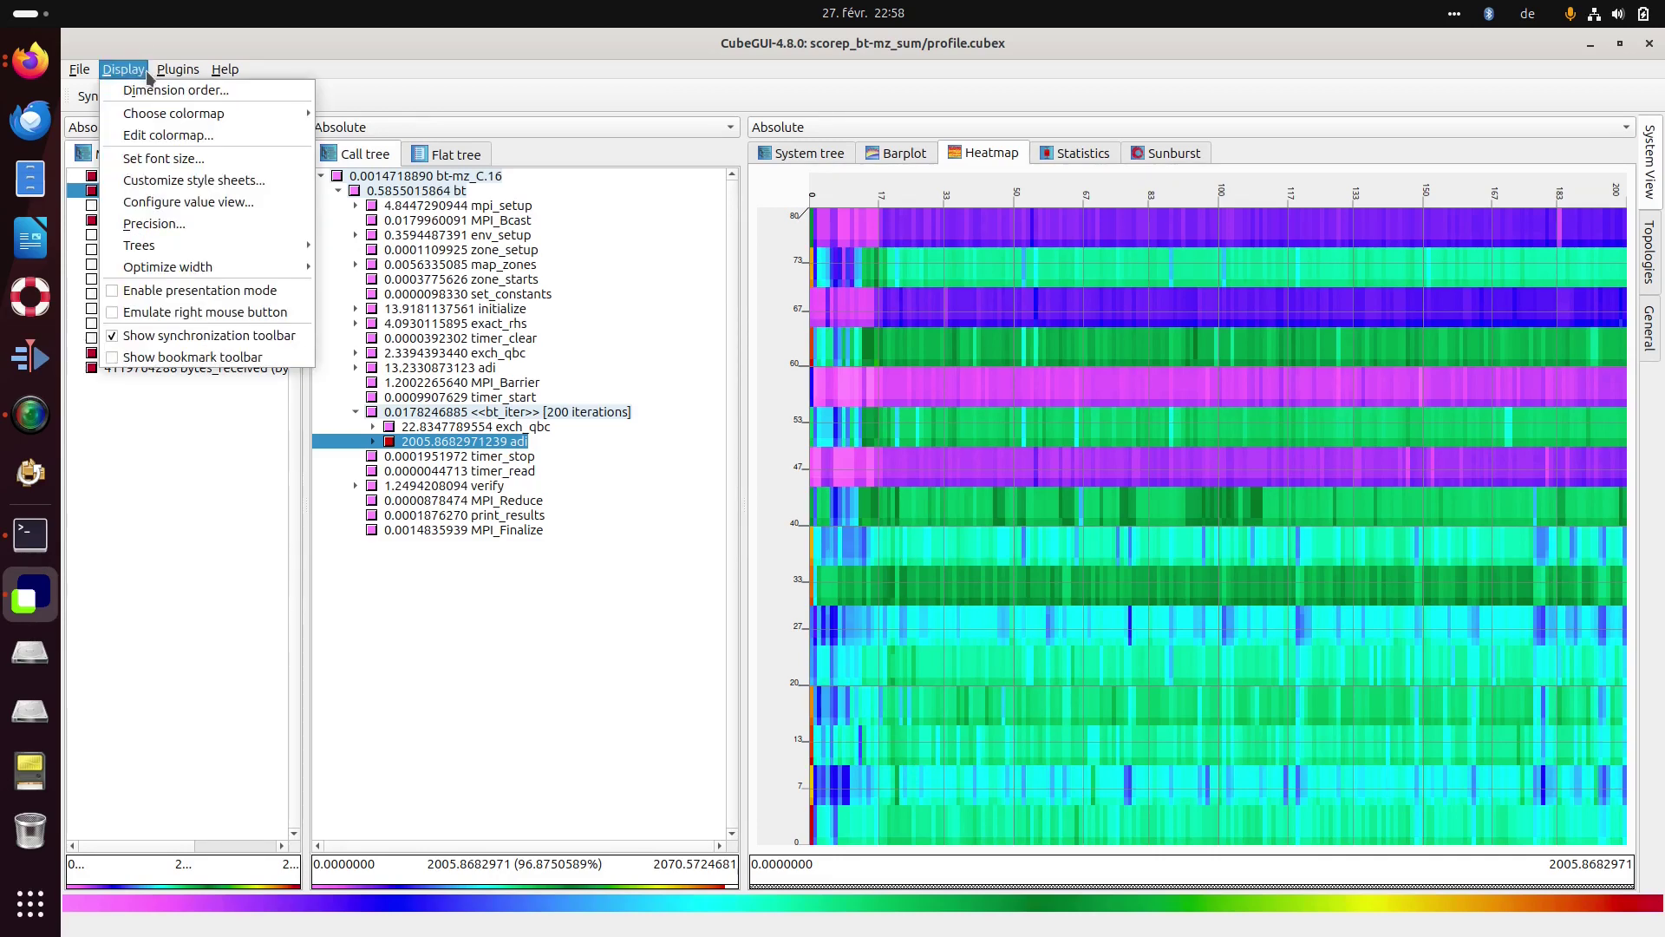
click(168, 135)
click(771, 374)
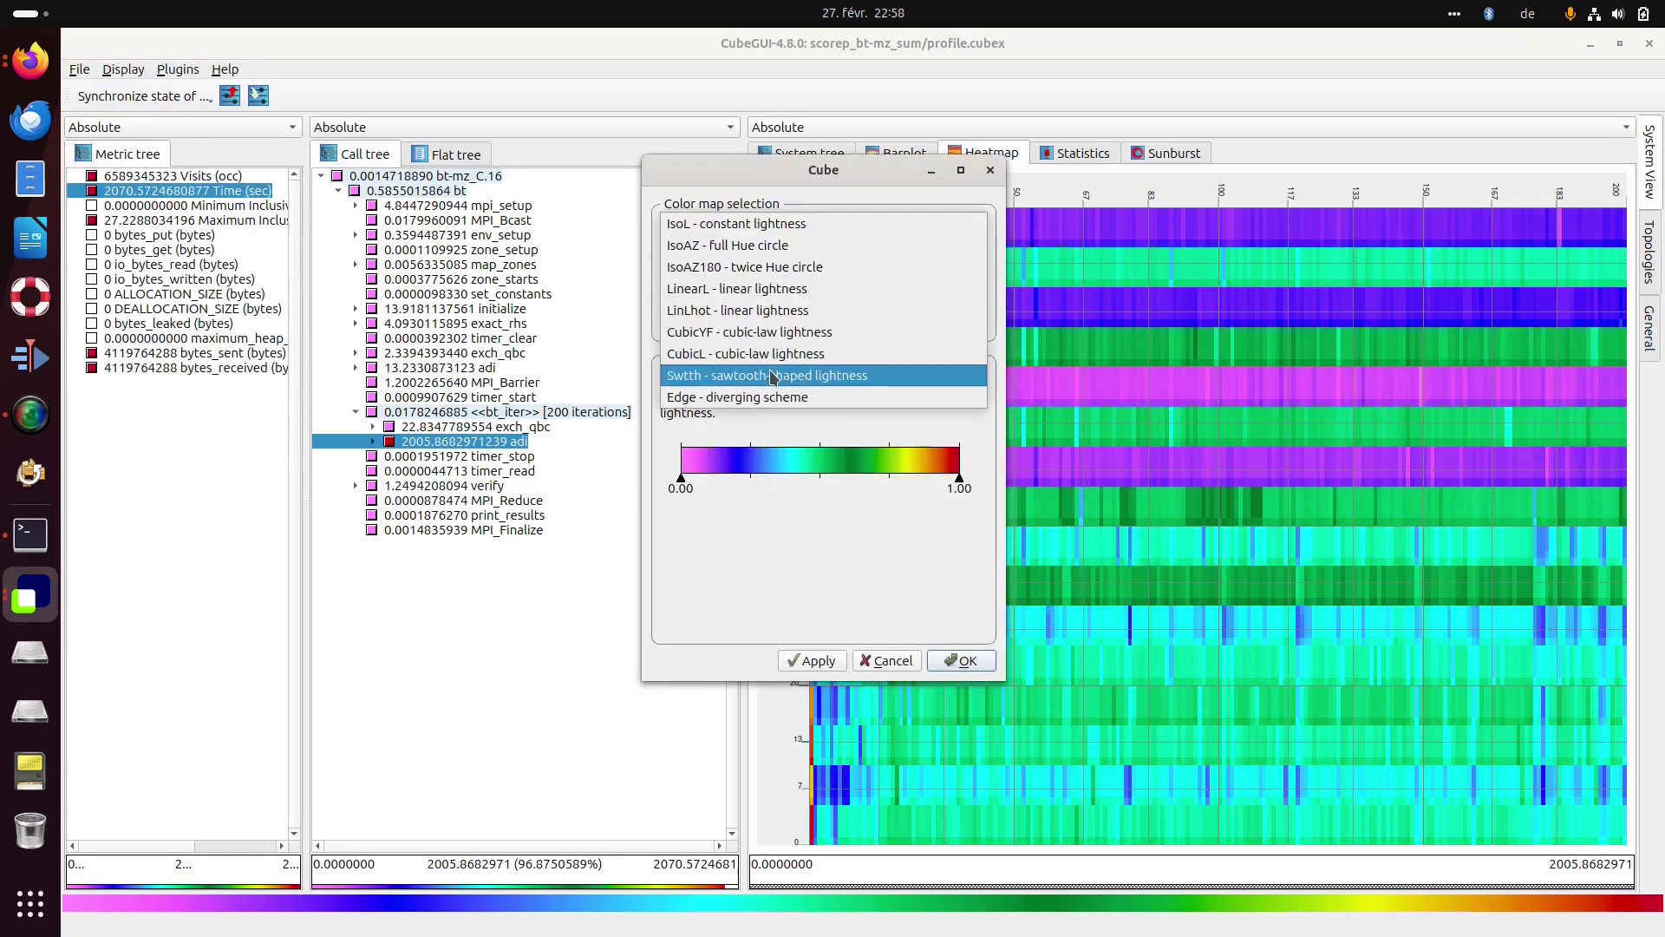
click(770, 397)
click(815, 662)
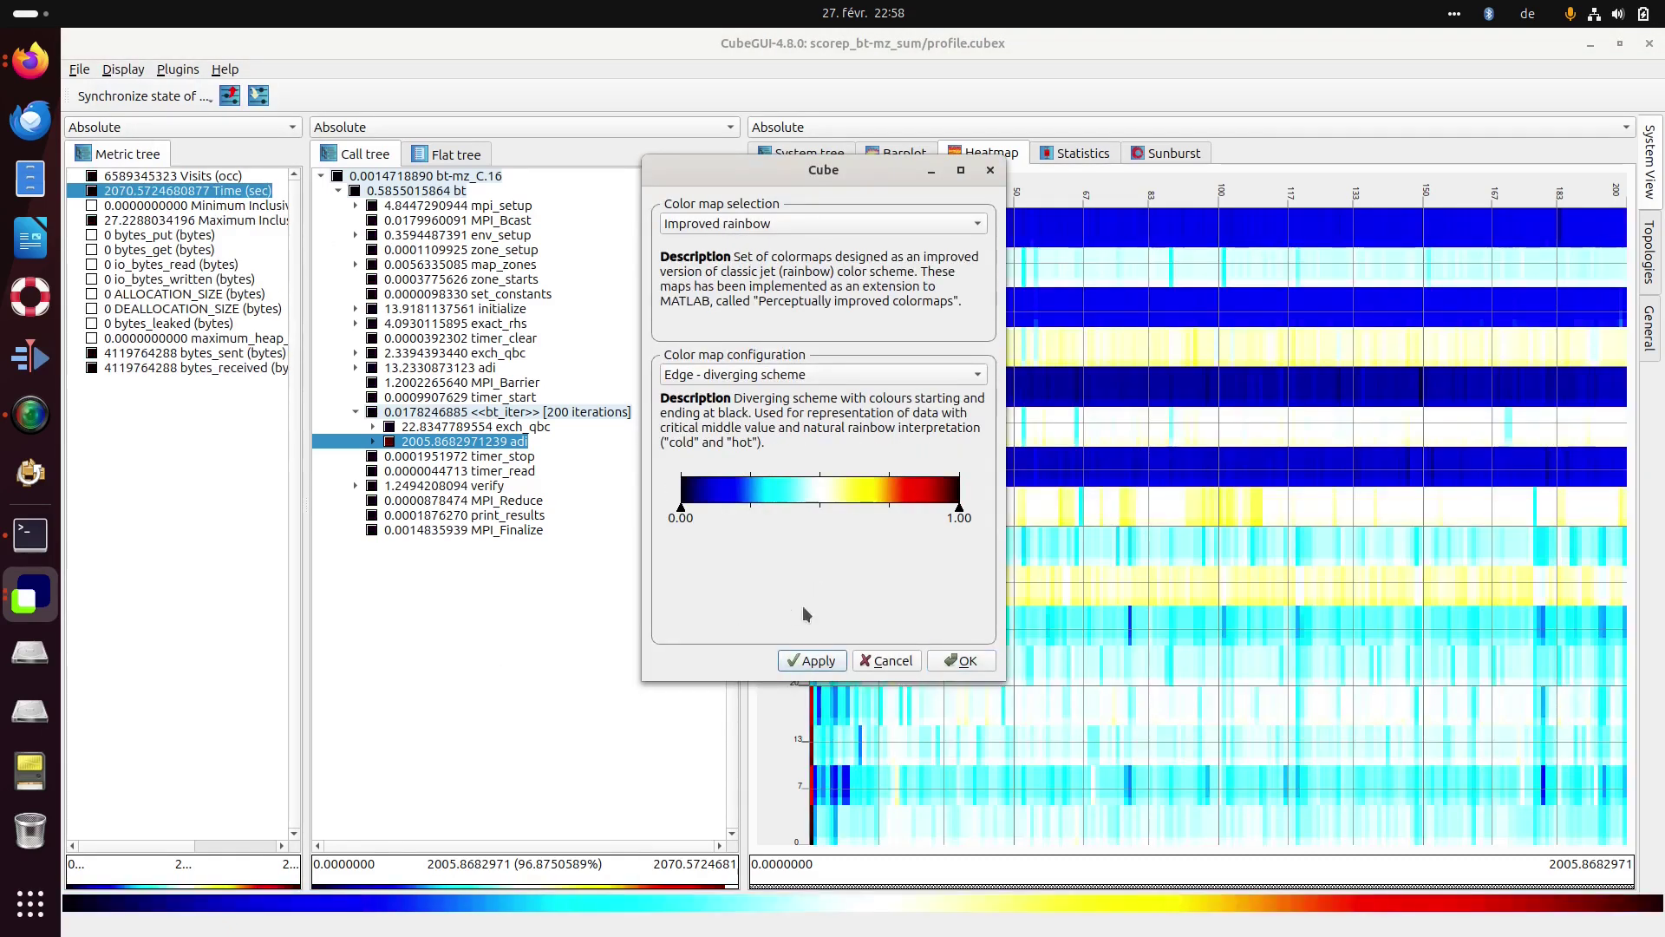
click(963, 661)
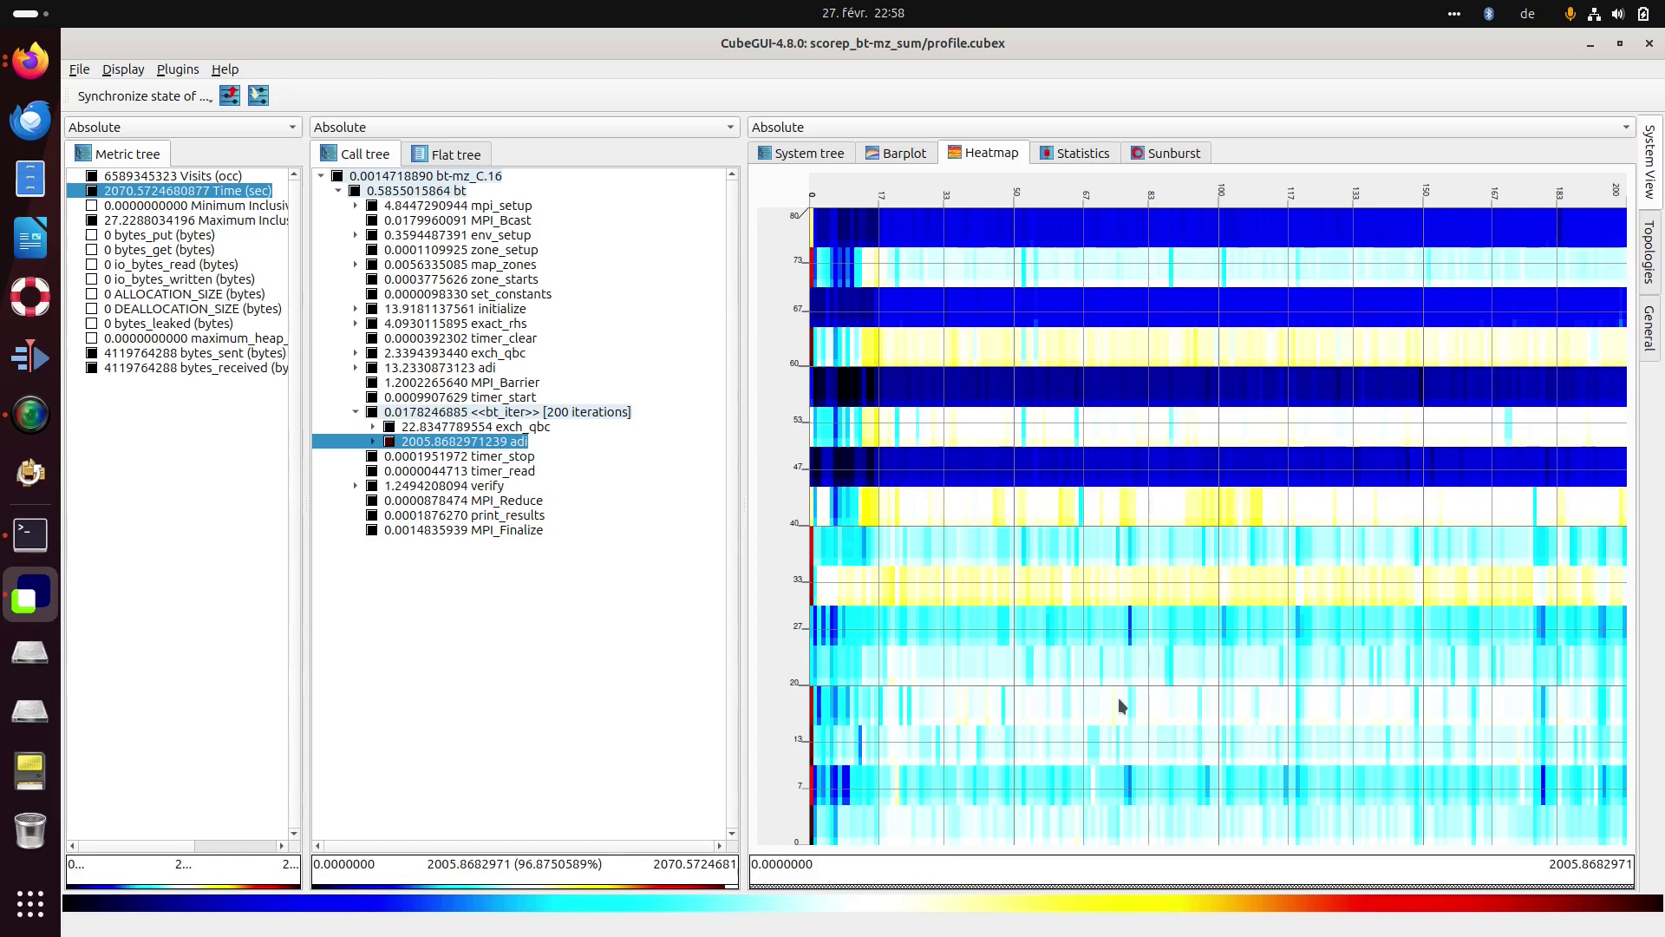
Restore the default colormap for the display.
click(124, 69)
mouse_move(152, 124)
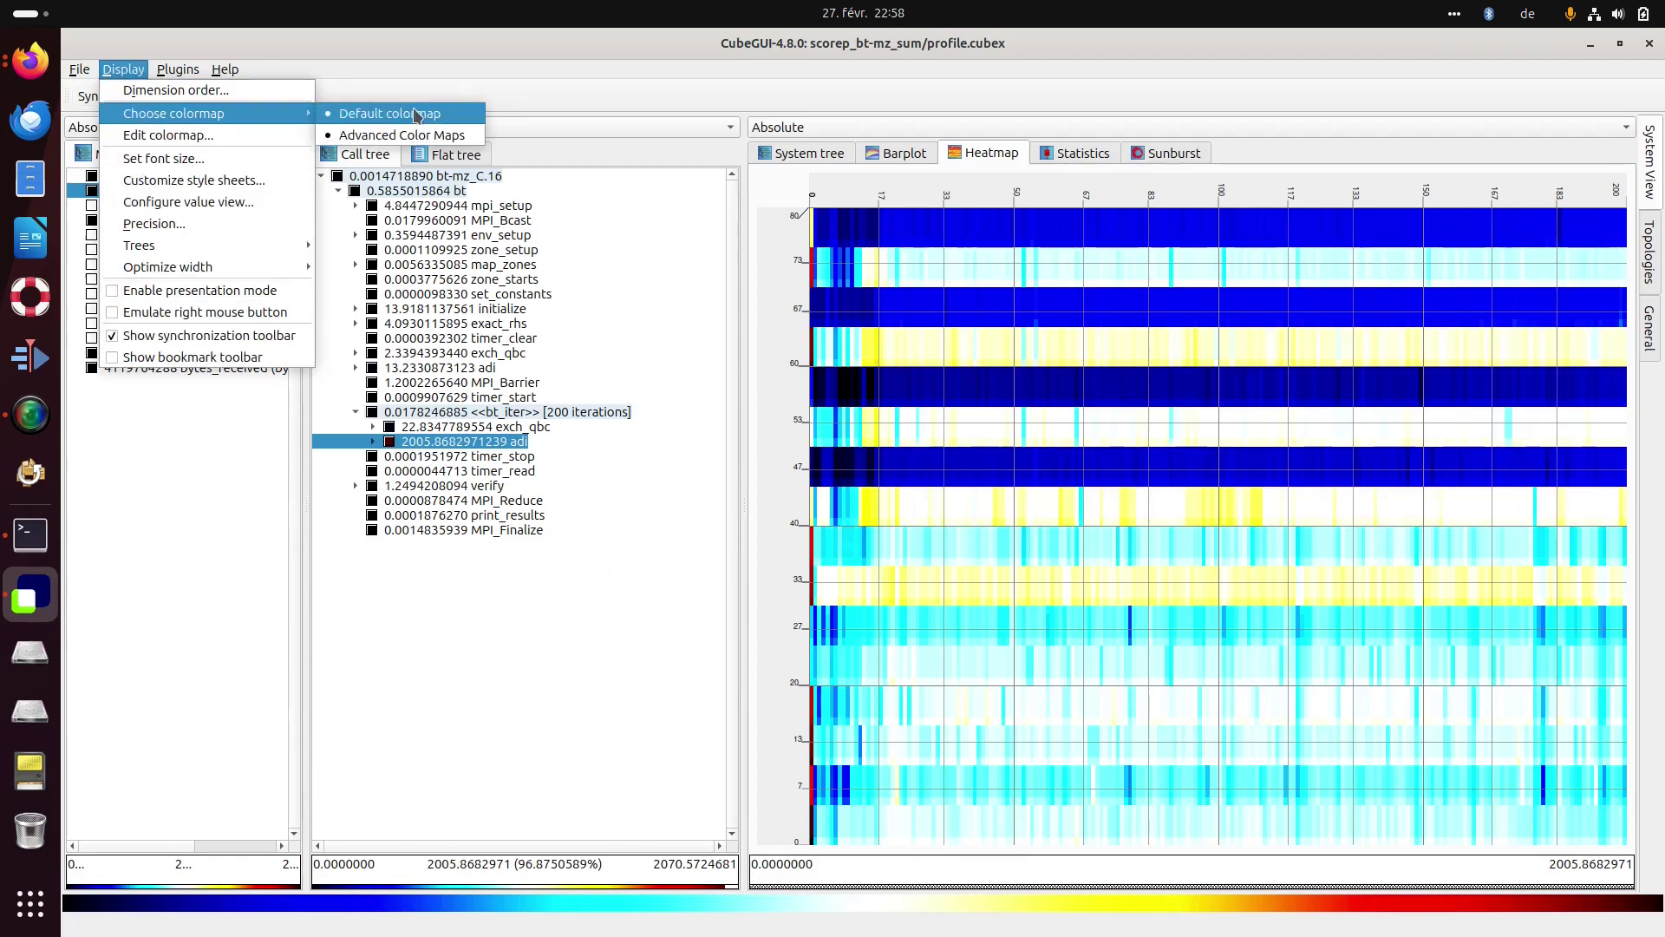
click(382, 113)
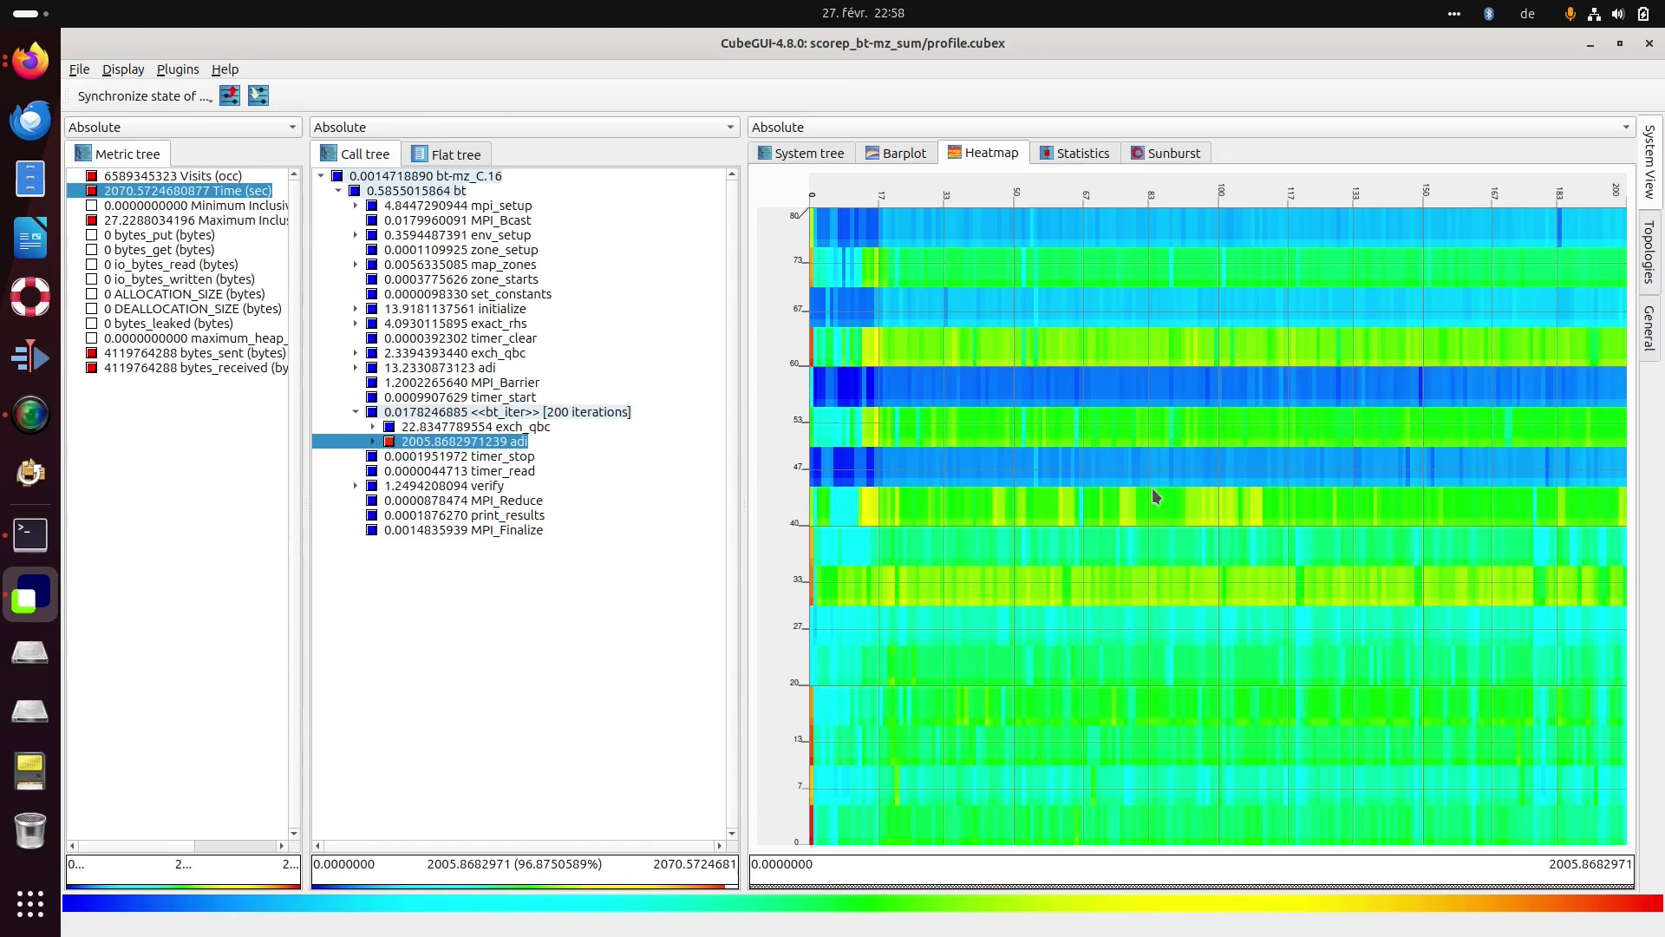
click(373, 441)
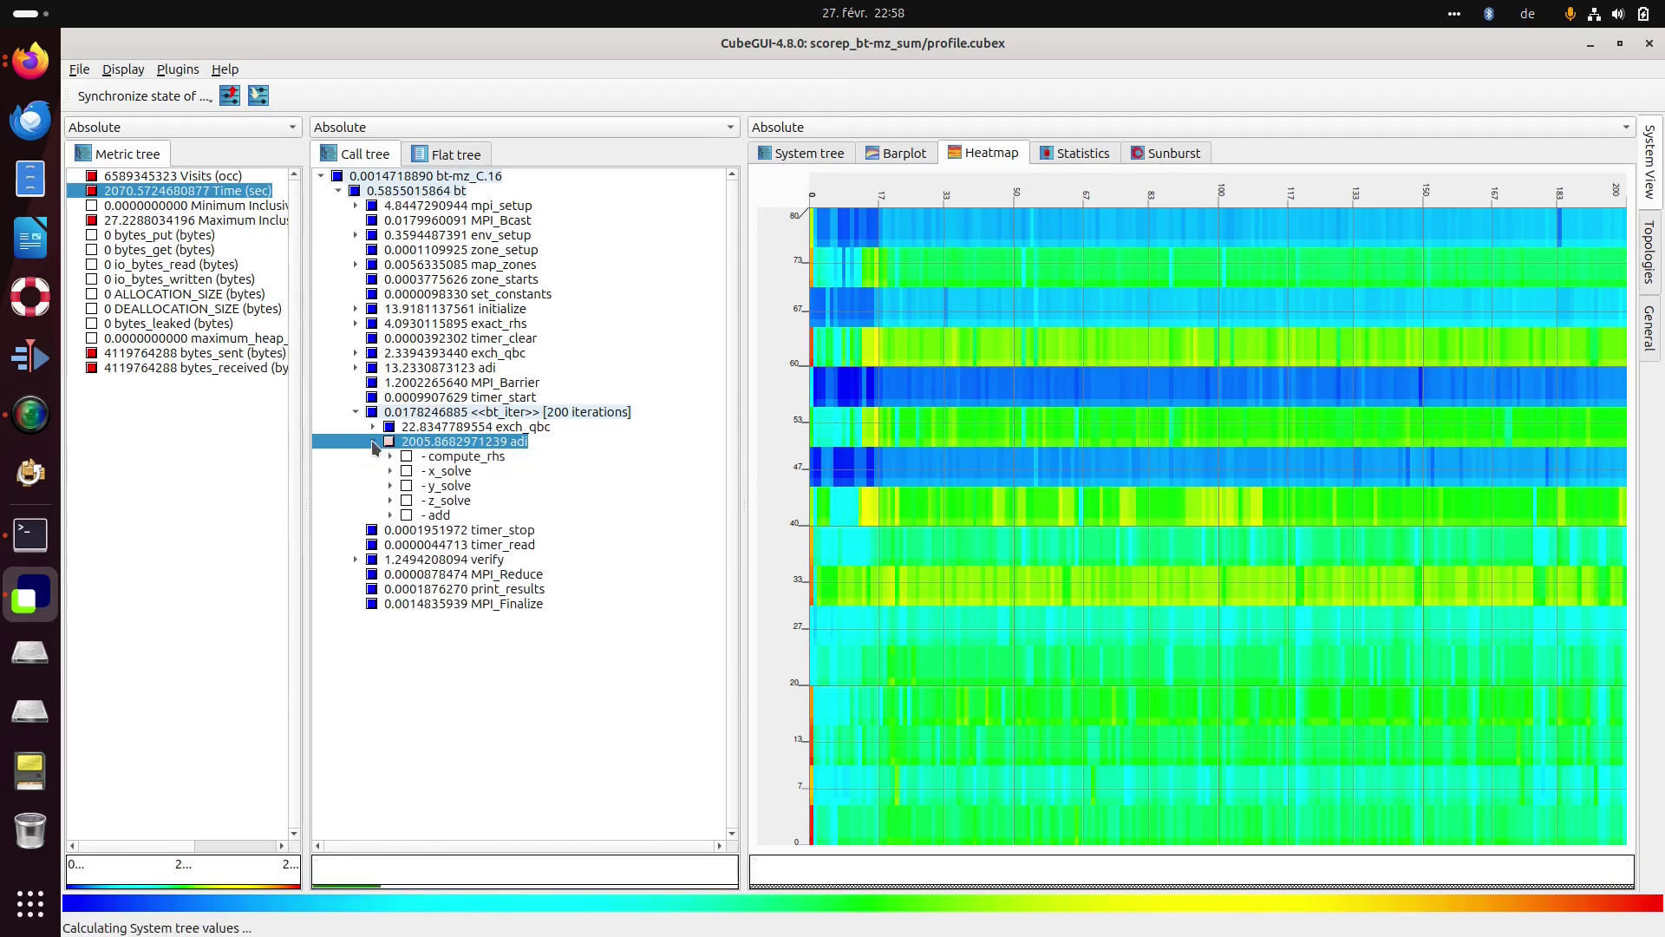
click(419, 471)
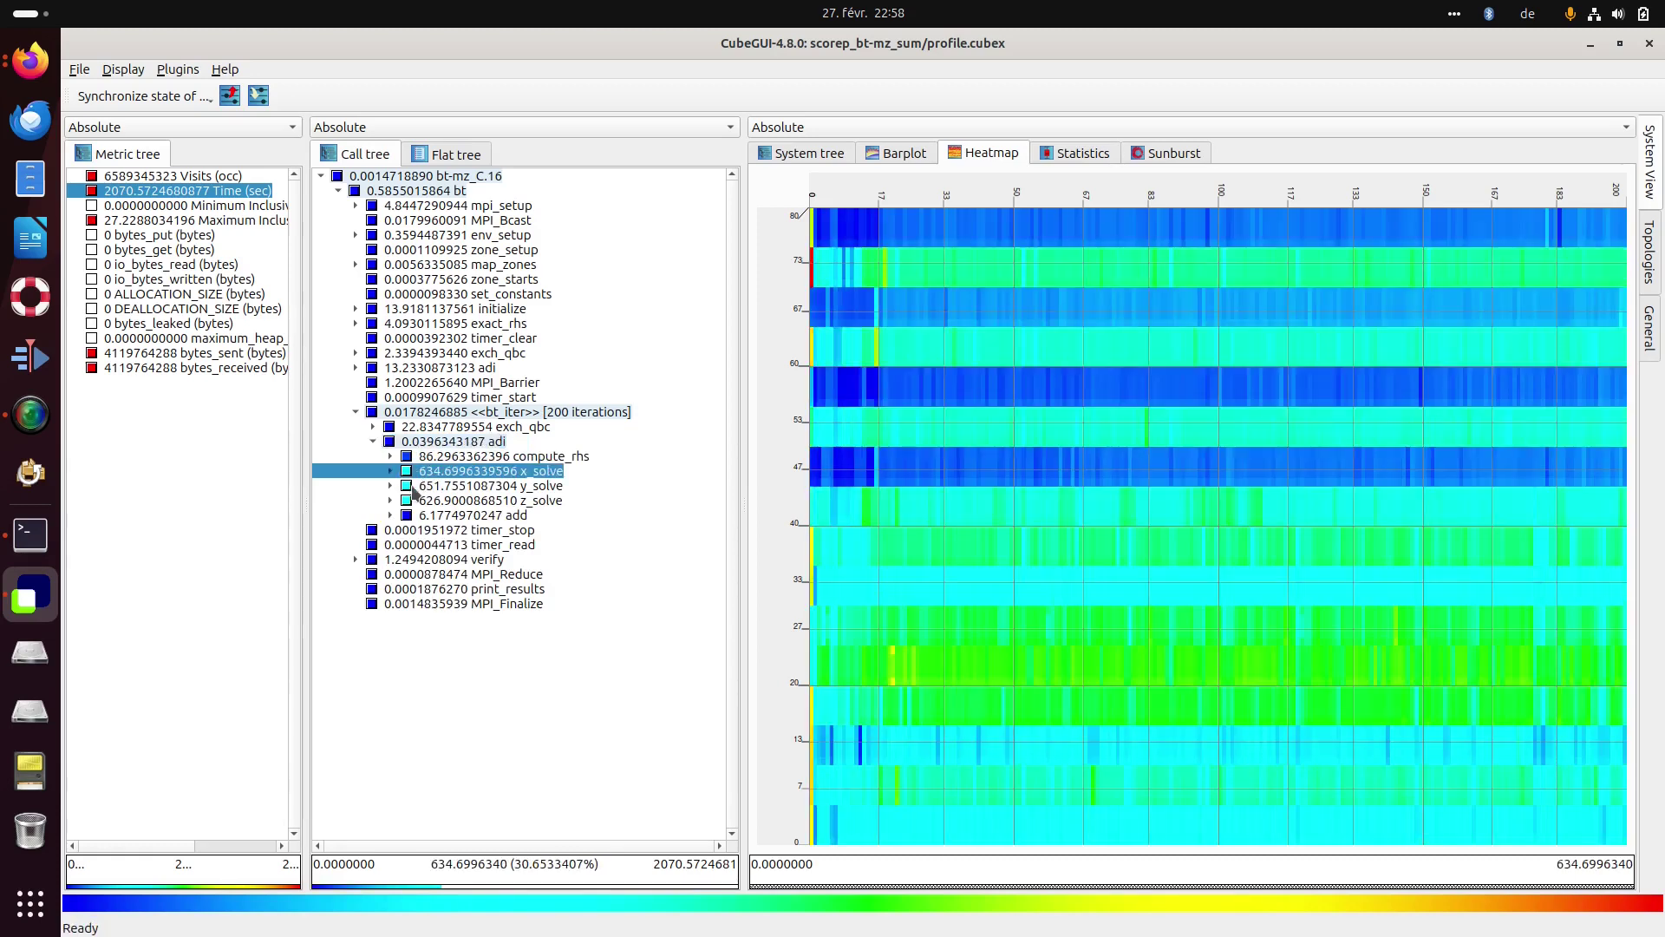
click(391, 471)
click(439, 485)
click(408, 486)
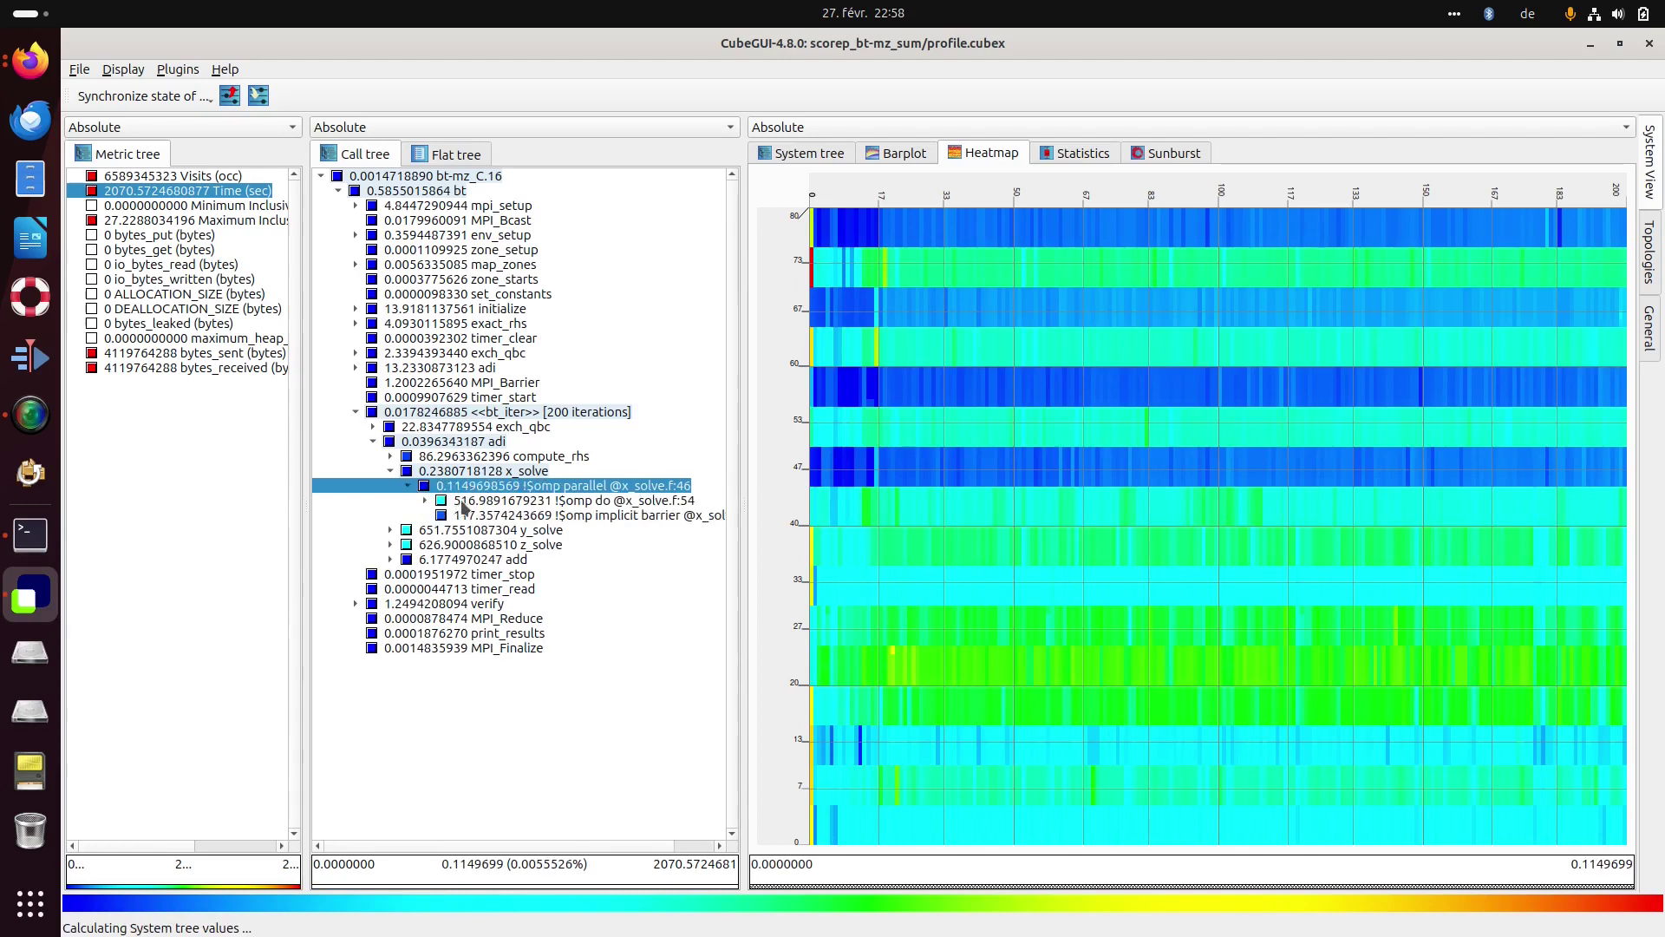
click(466, 502)
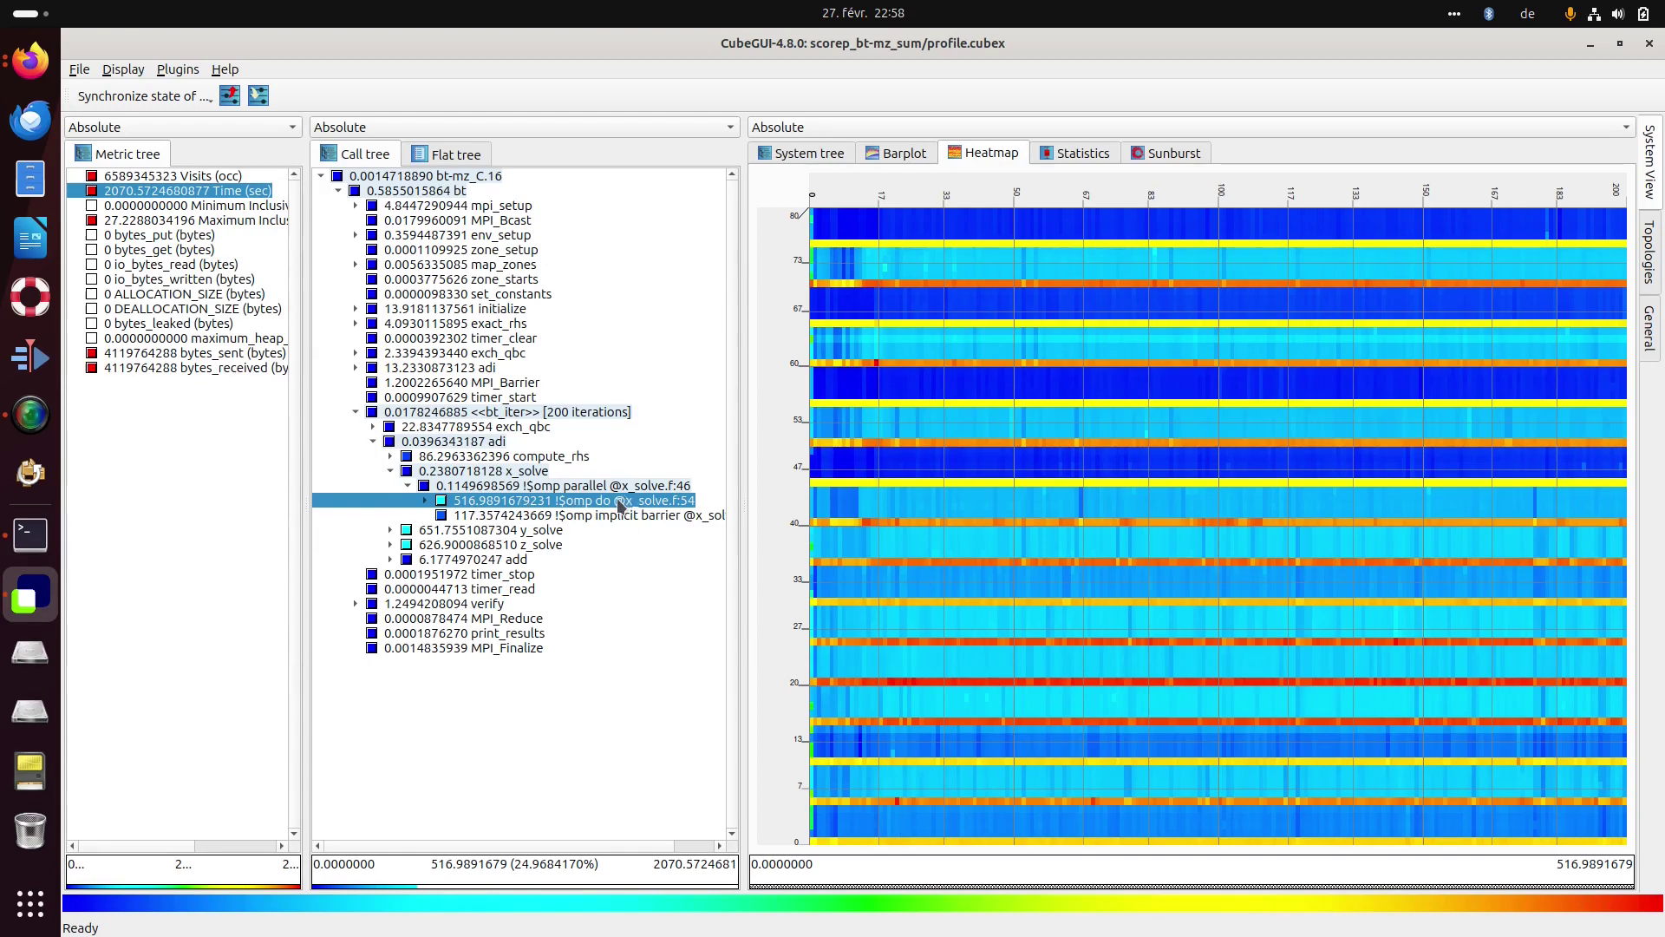
Compare the Heatmaps of the collapsed x_solve !$omp parallel region and its implicit barrier.
click(407, 486)
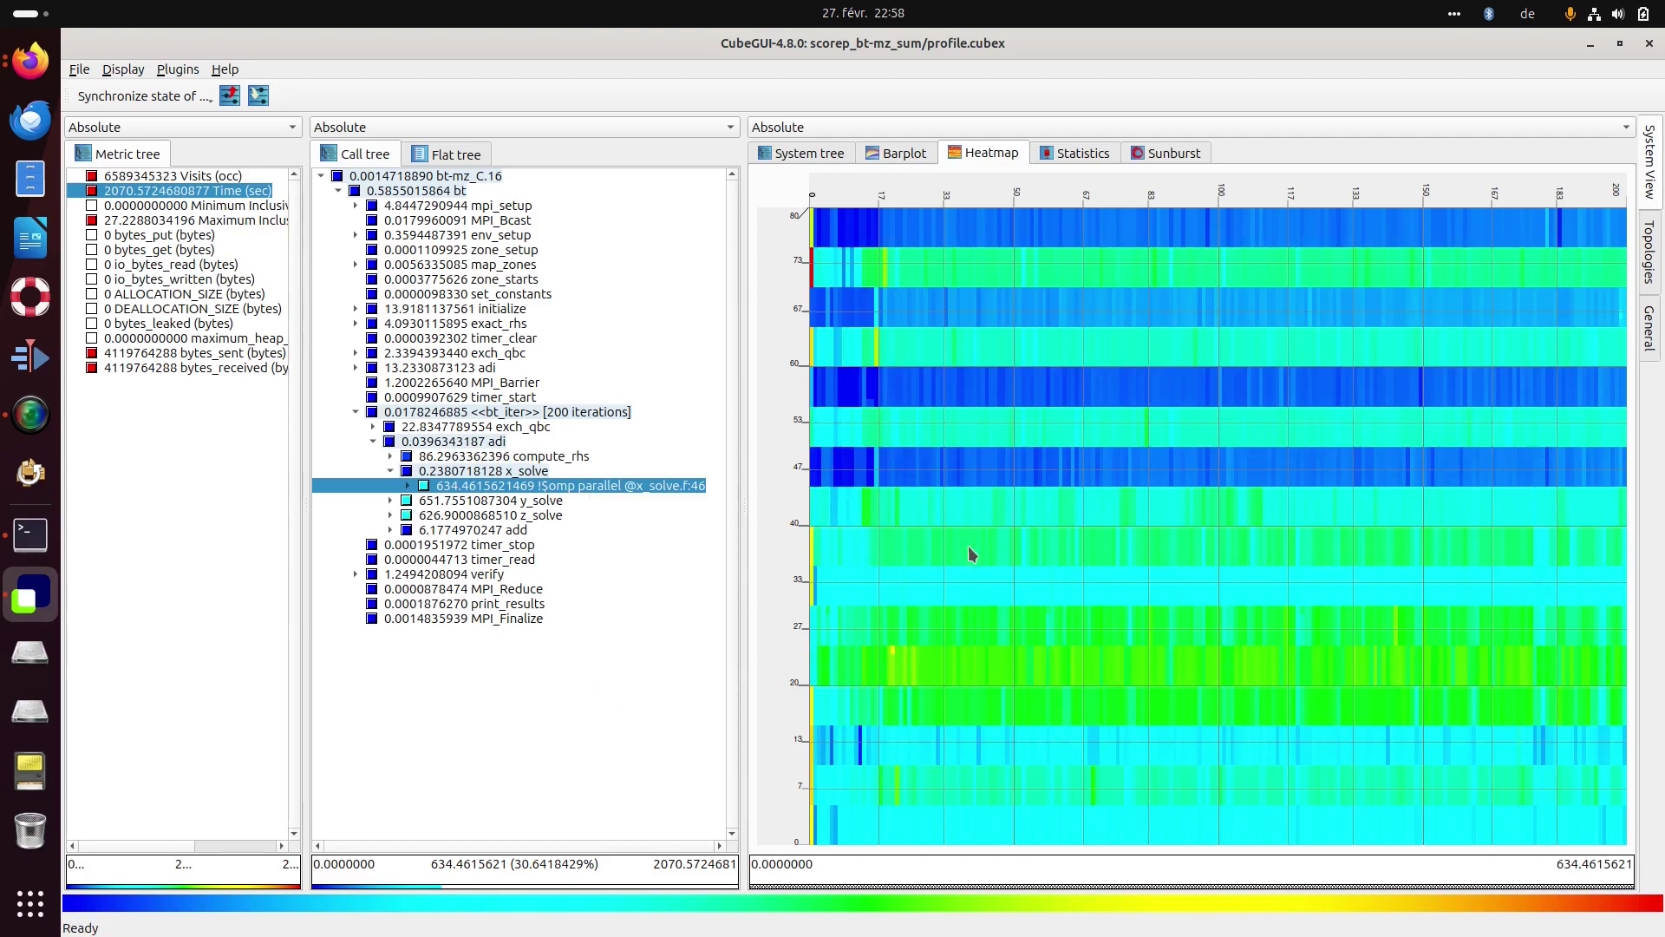
click(408, 486)
click(607, 515)
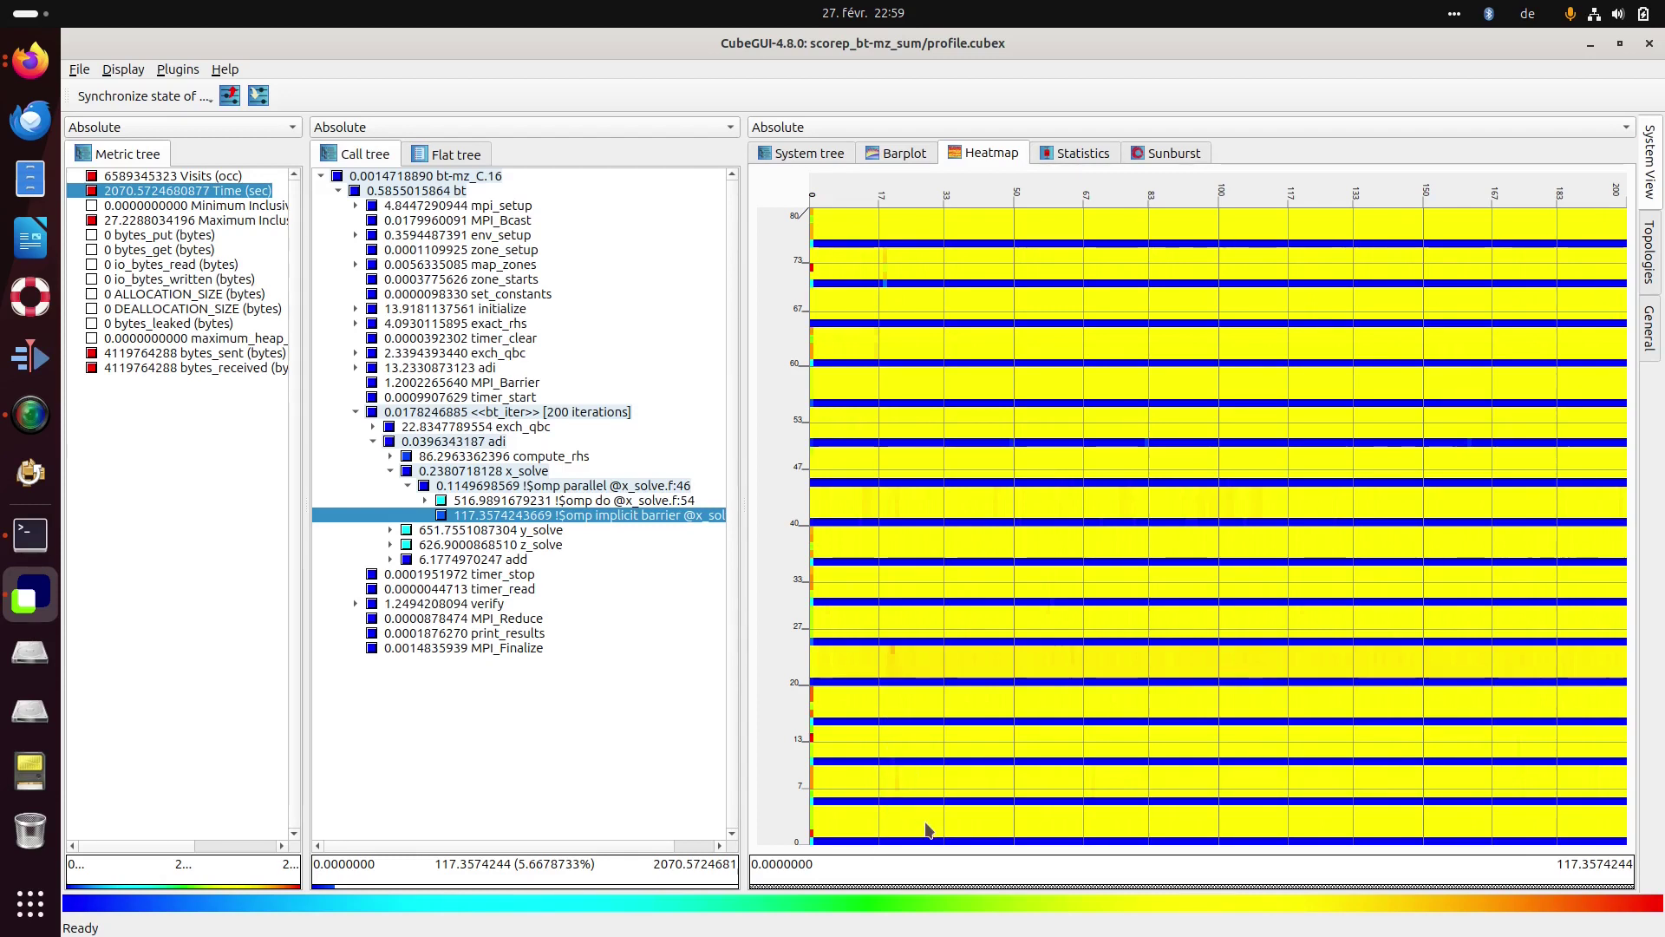
double_click(424, 486)
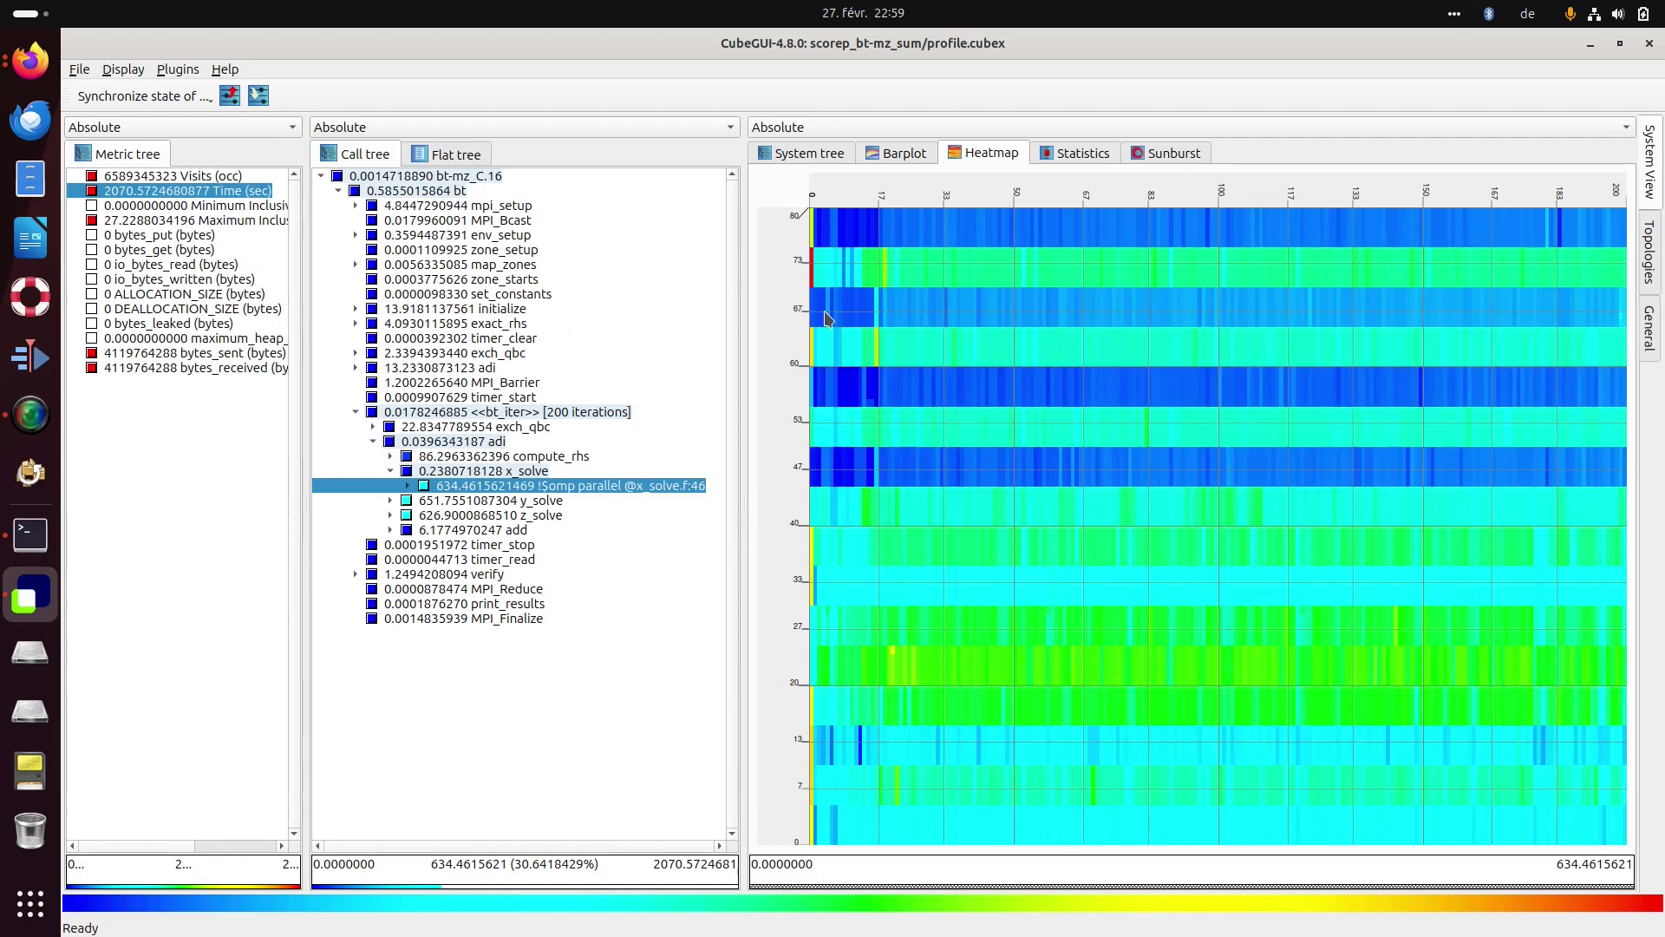
mouse_move(814, 276)
mouse_move(843, 476)
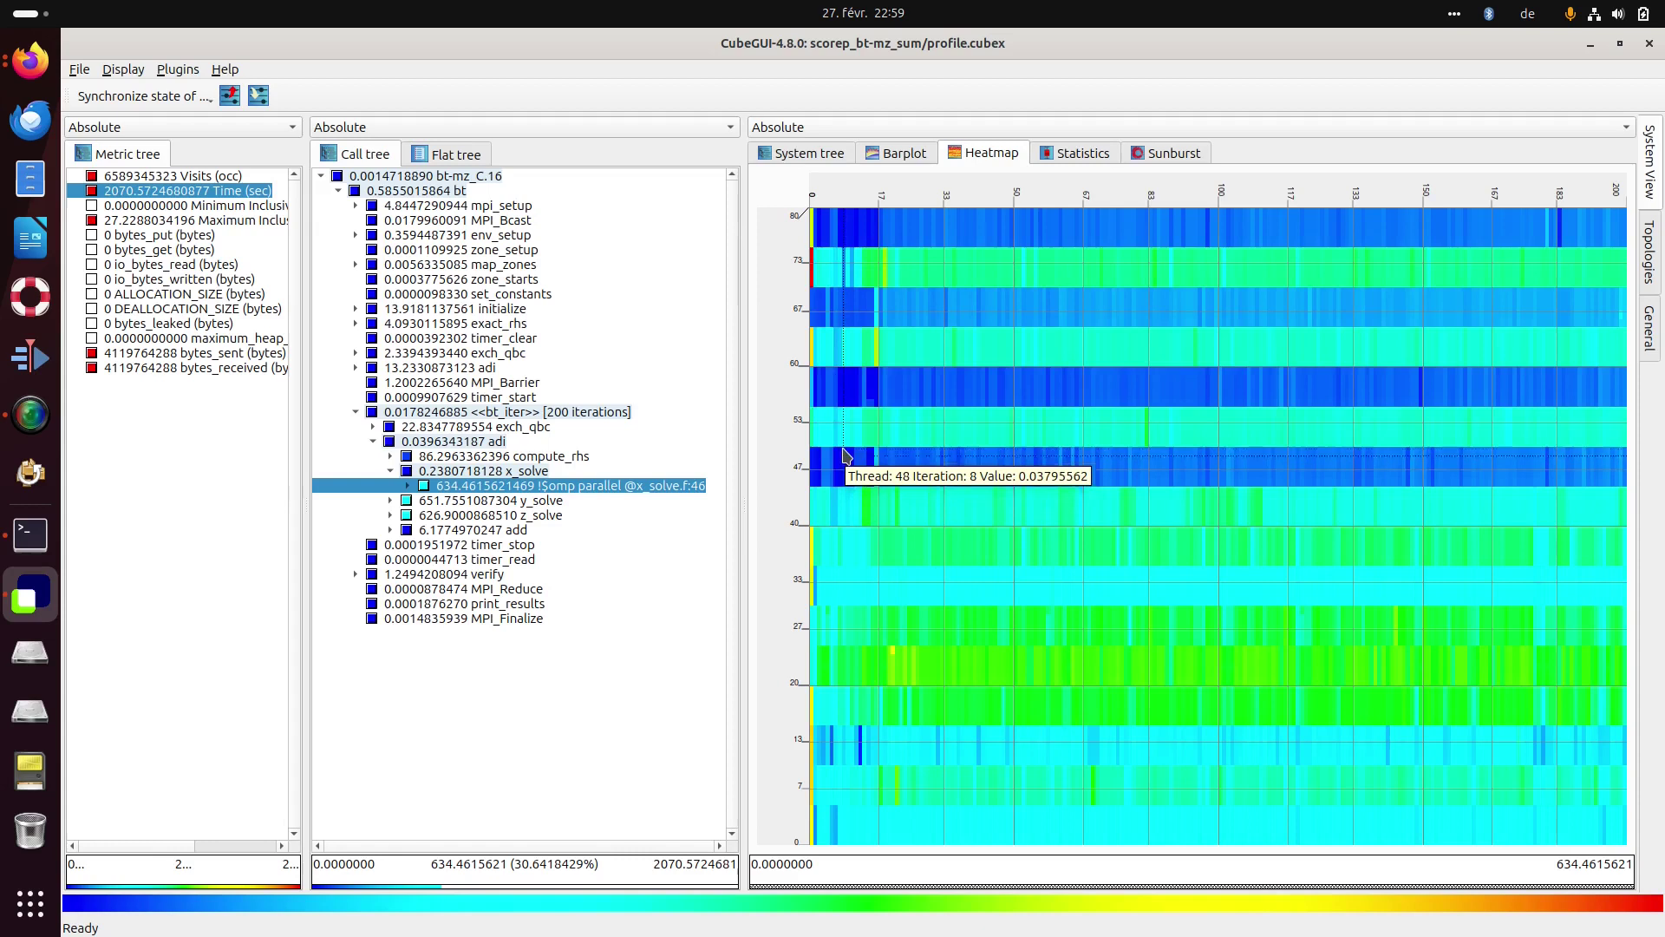
mouse_move(849, 399)
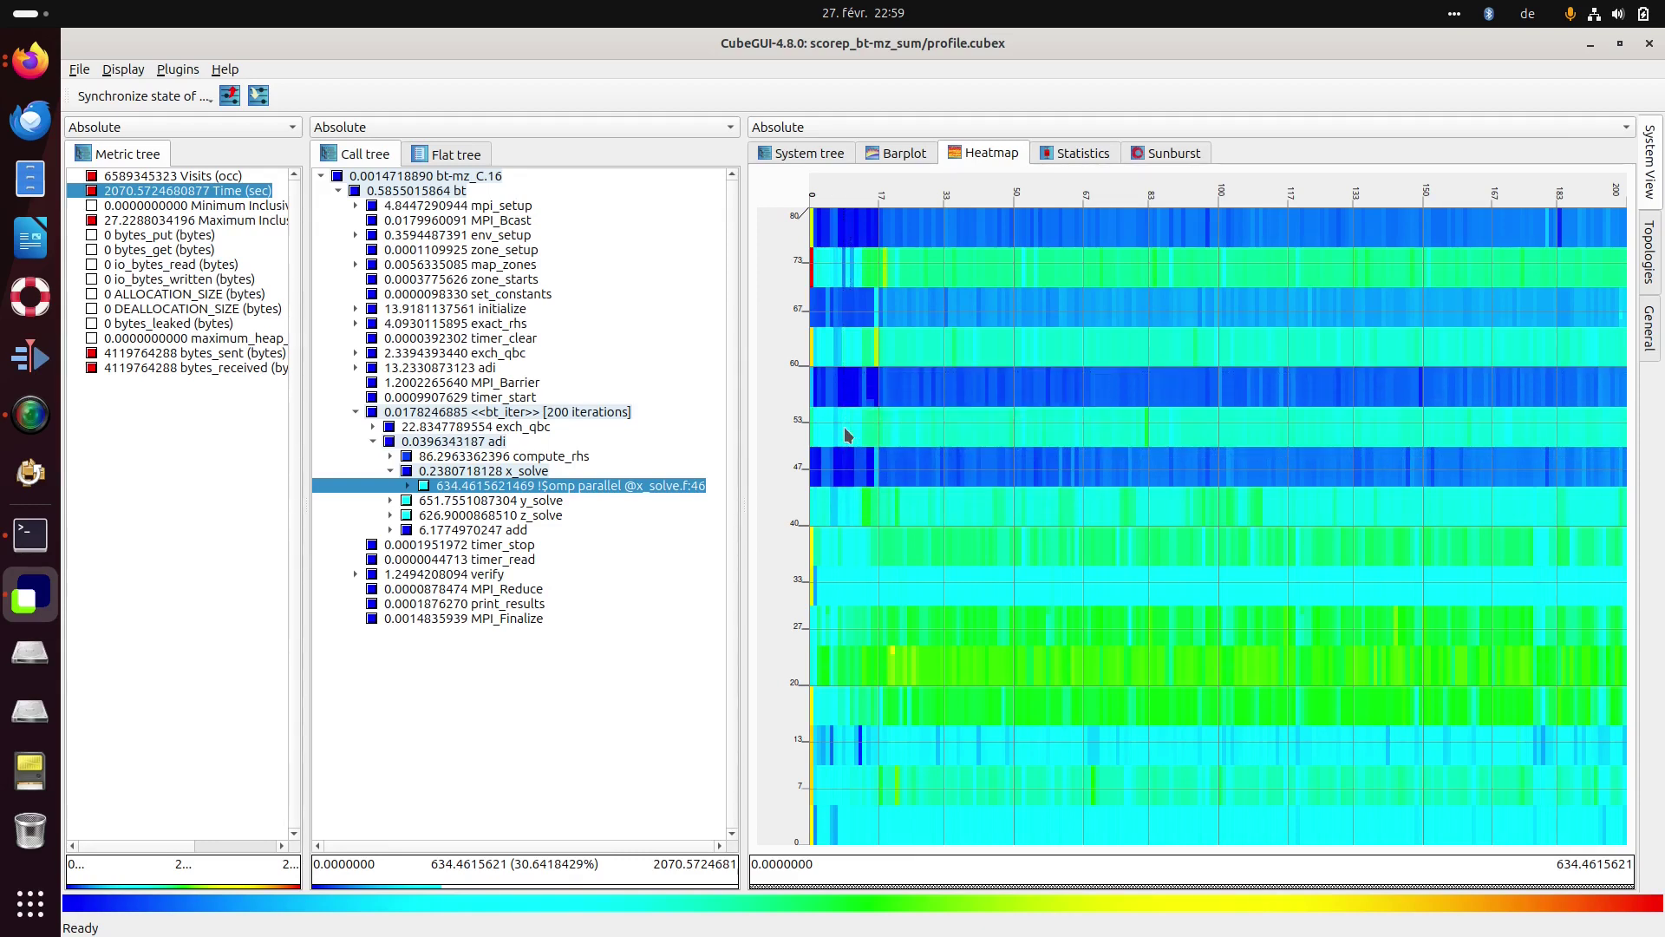
mouse_move(845, 434)
mouse_move(899, 669)
mouse_move(871, 512)
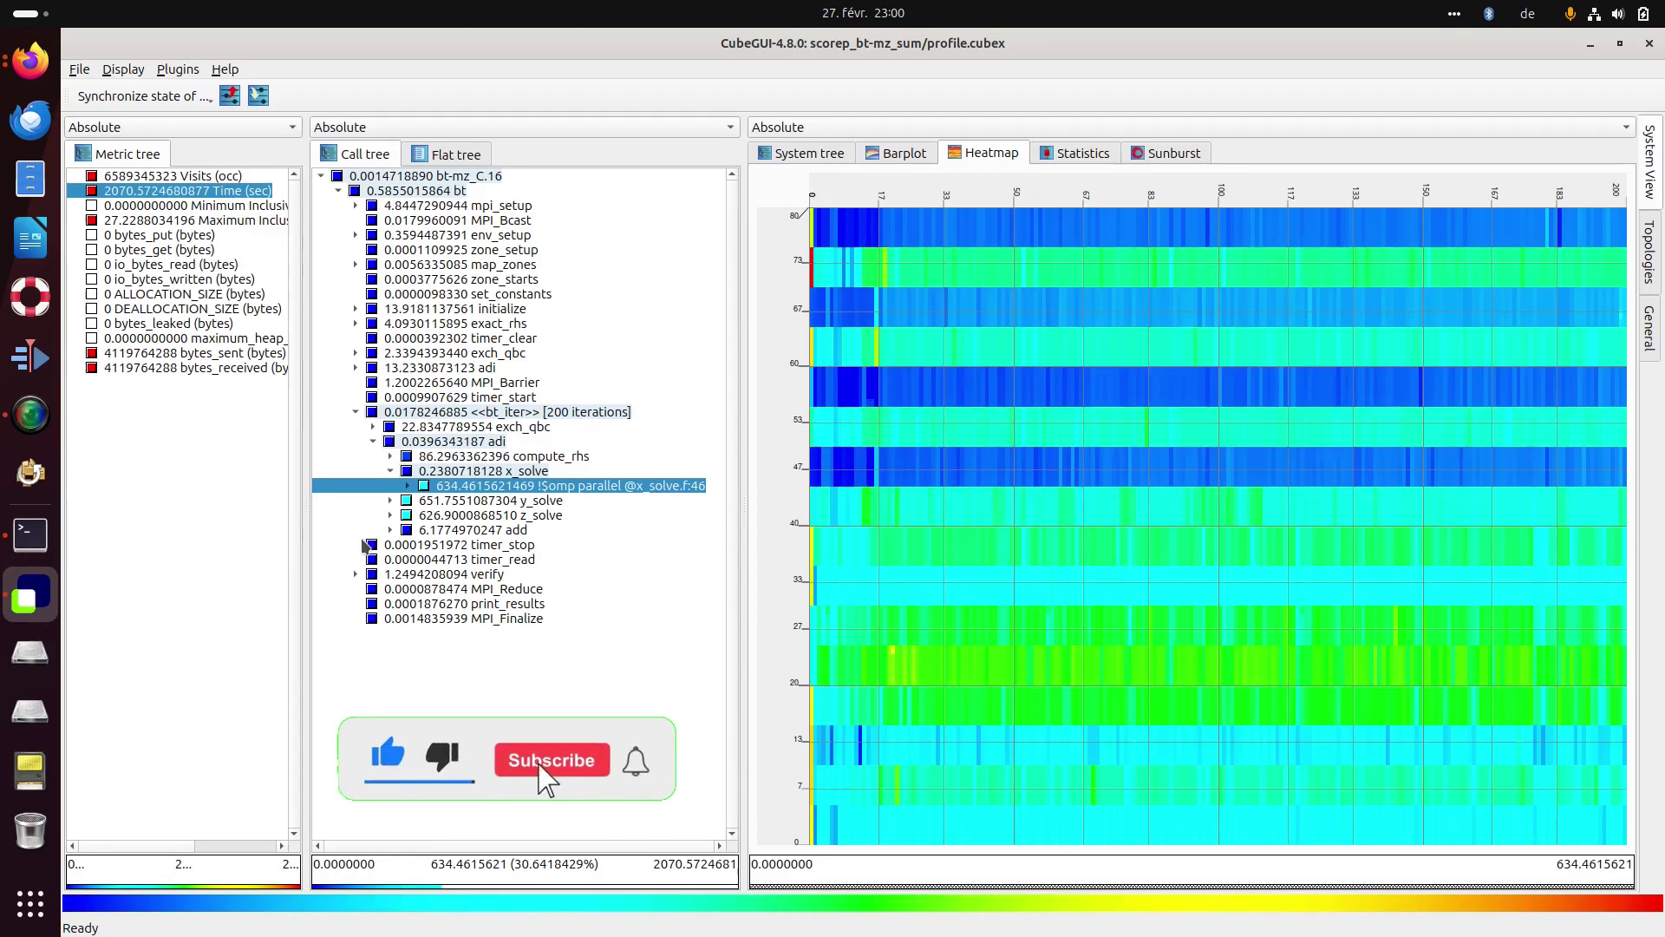
click(393, 503)
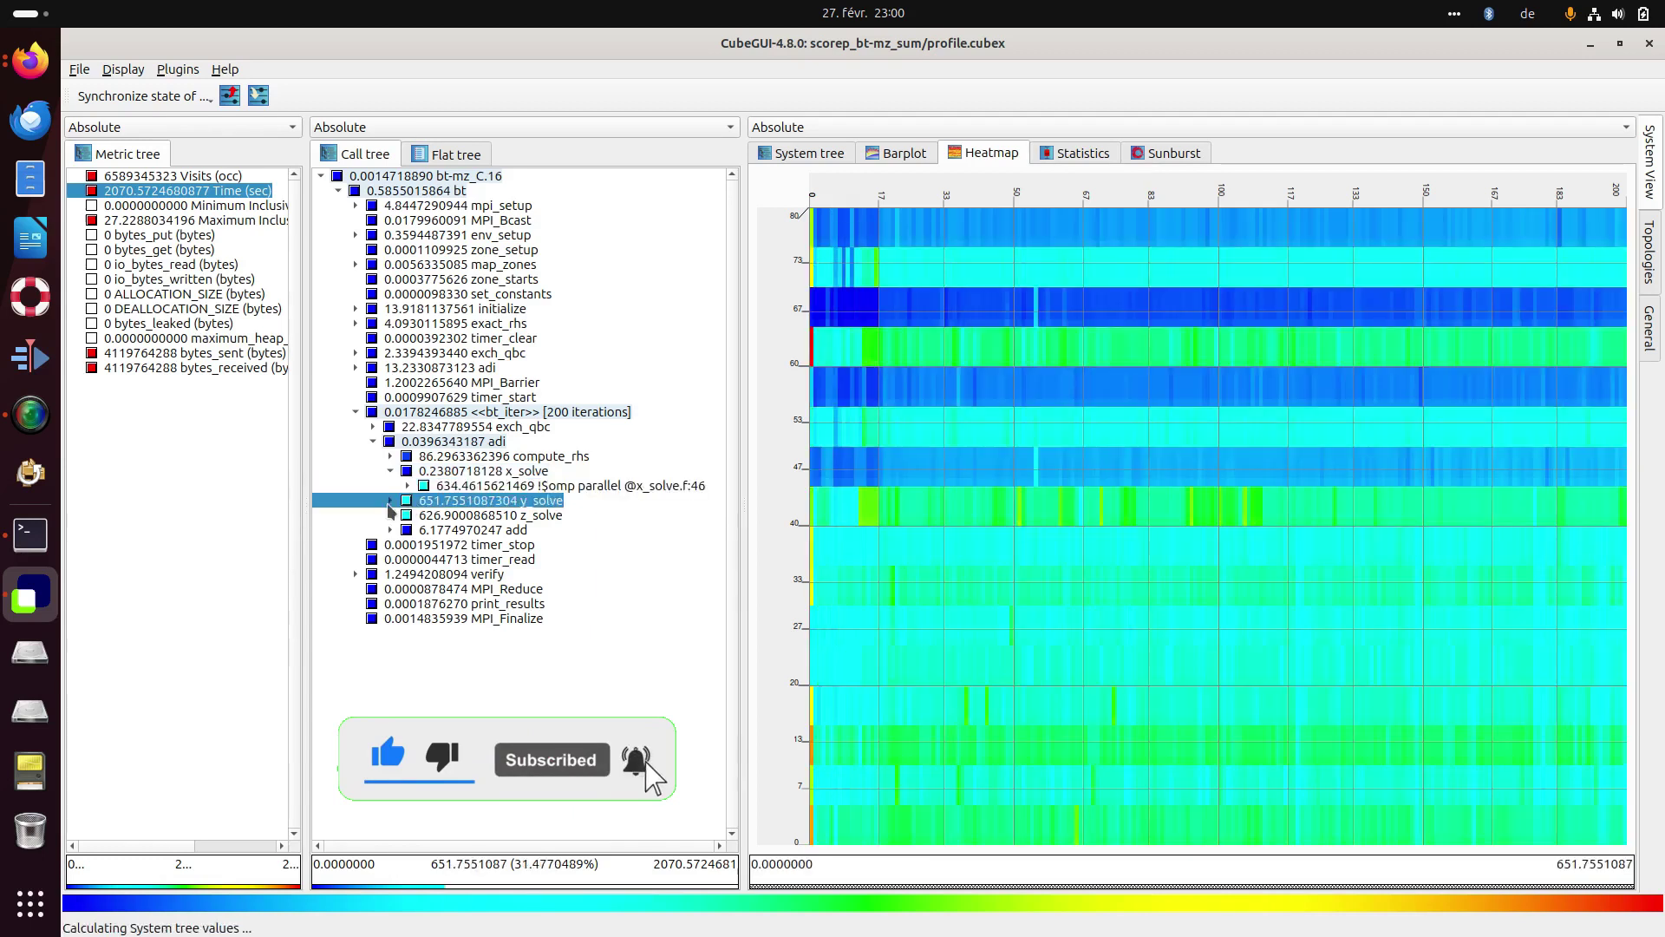
click(389, 501)
click(407, 515)
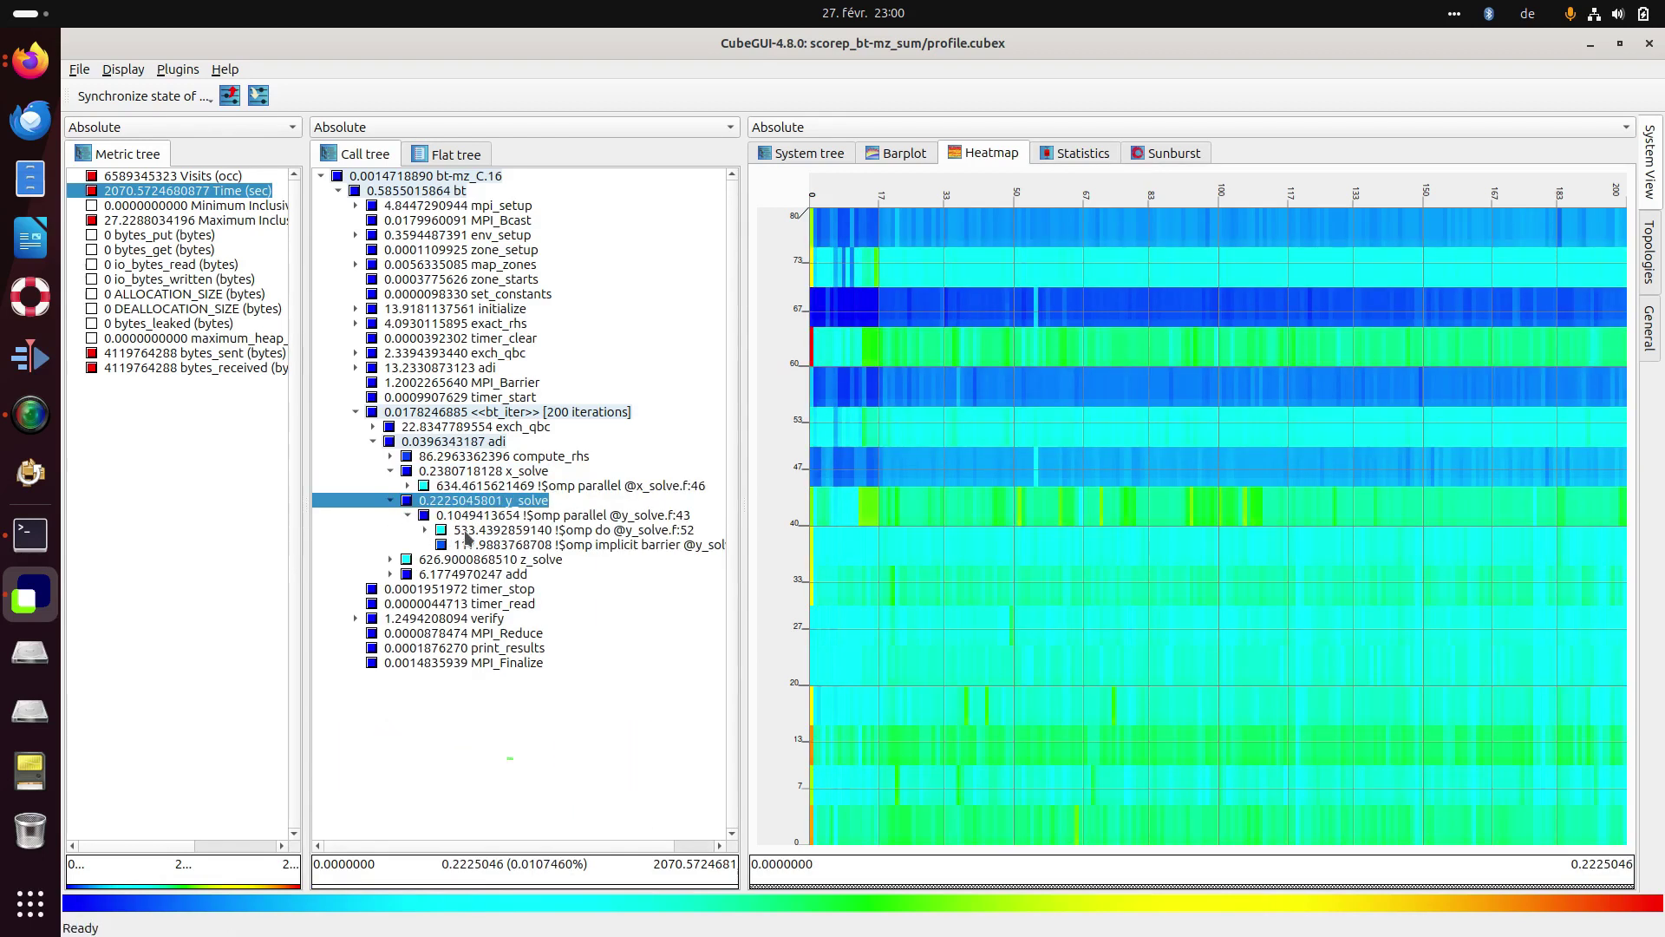
click(466, 532)
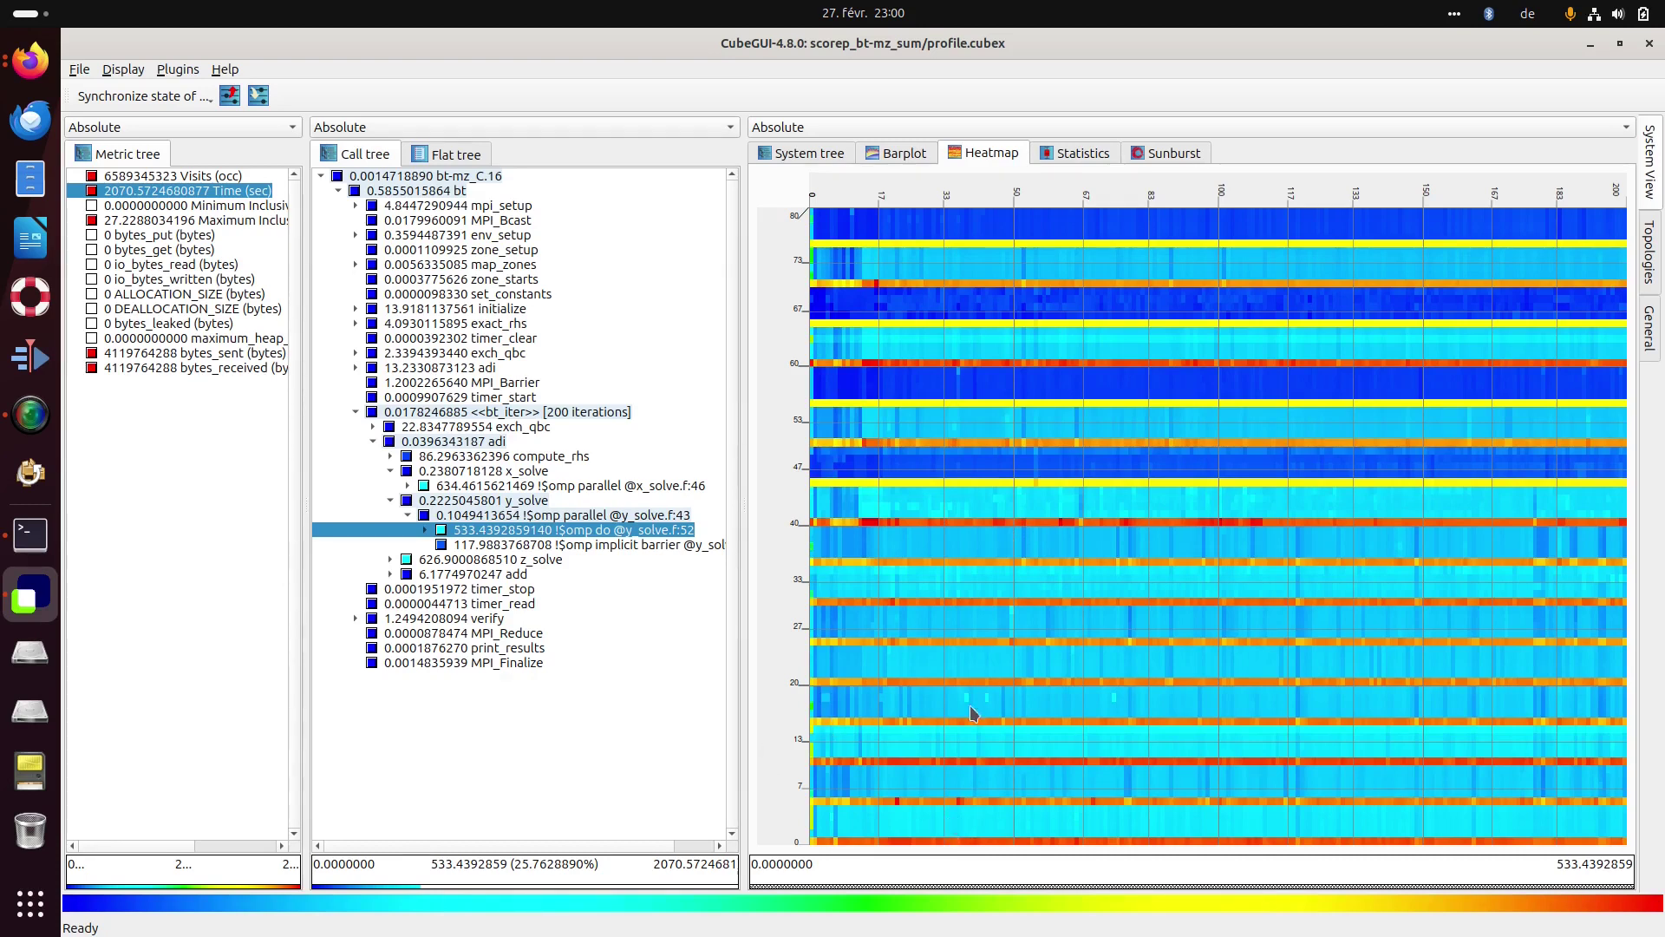
click(425, 530)
click(490, 544)
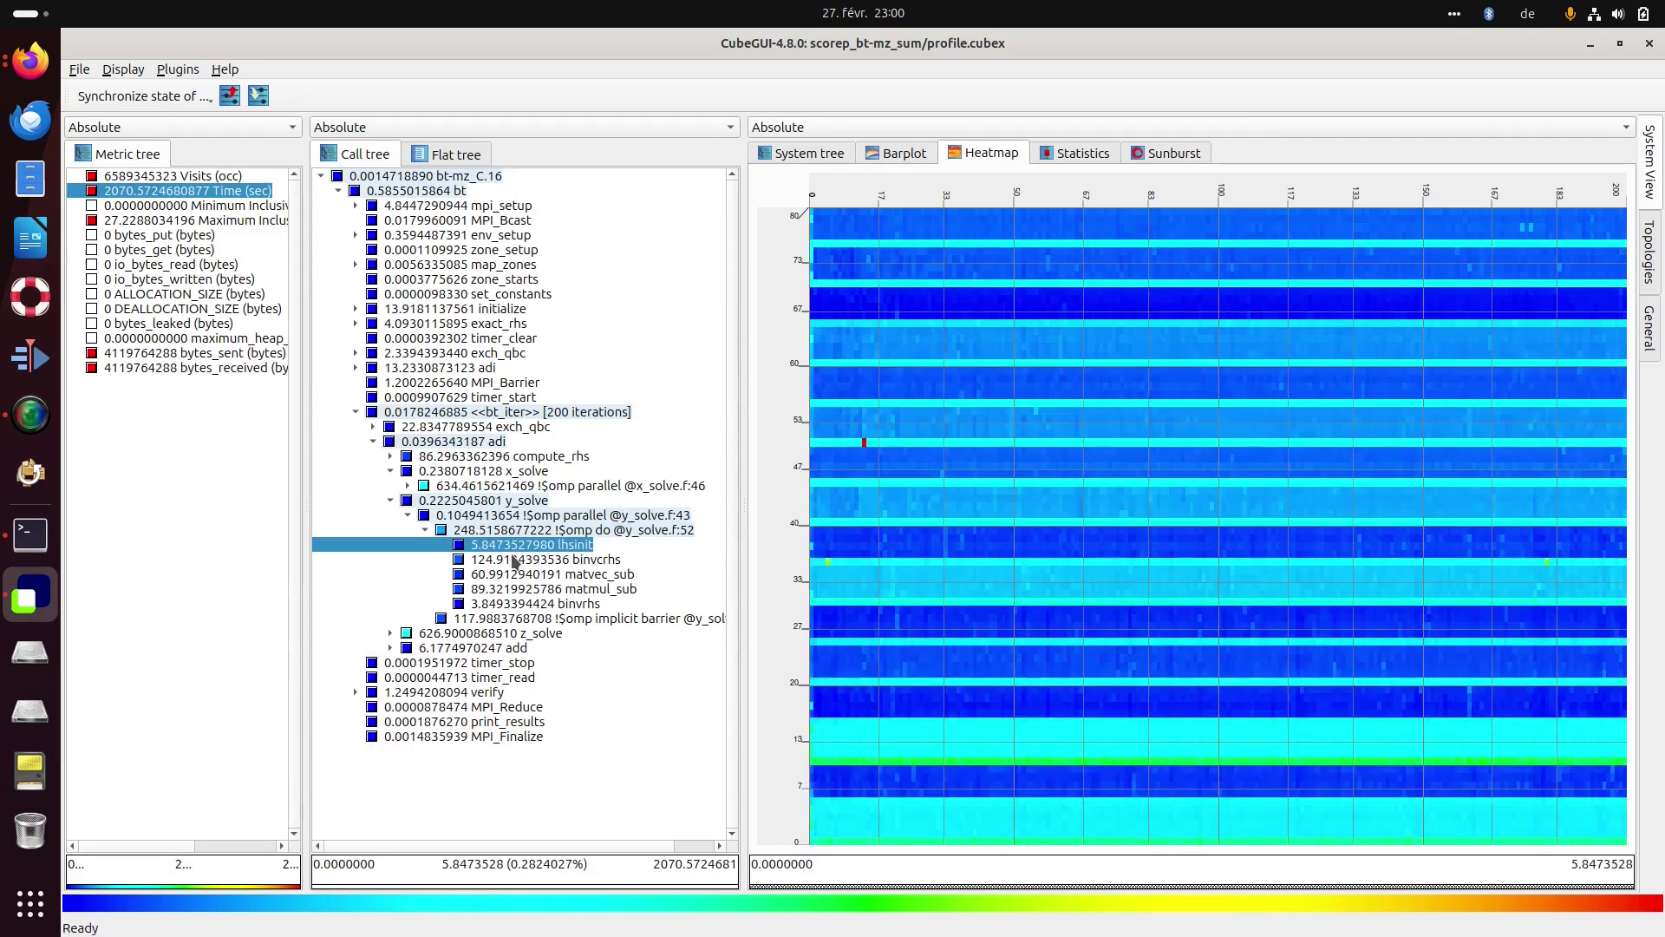
click(514, 560)
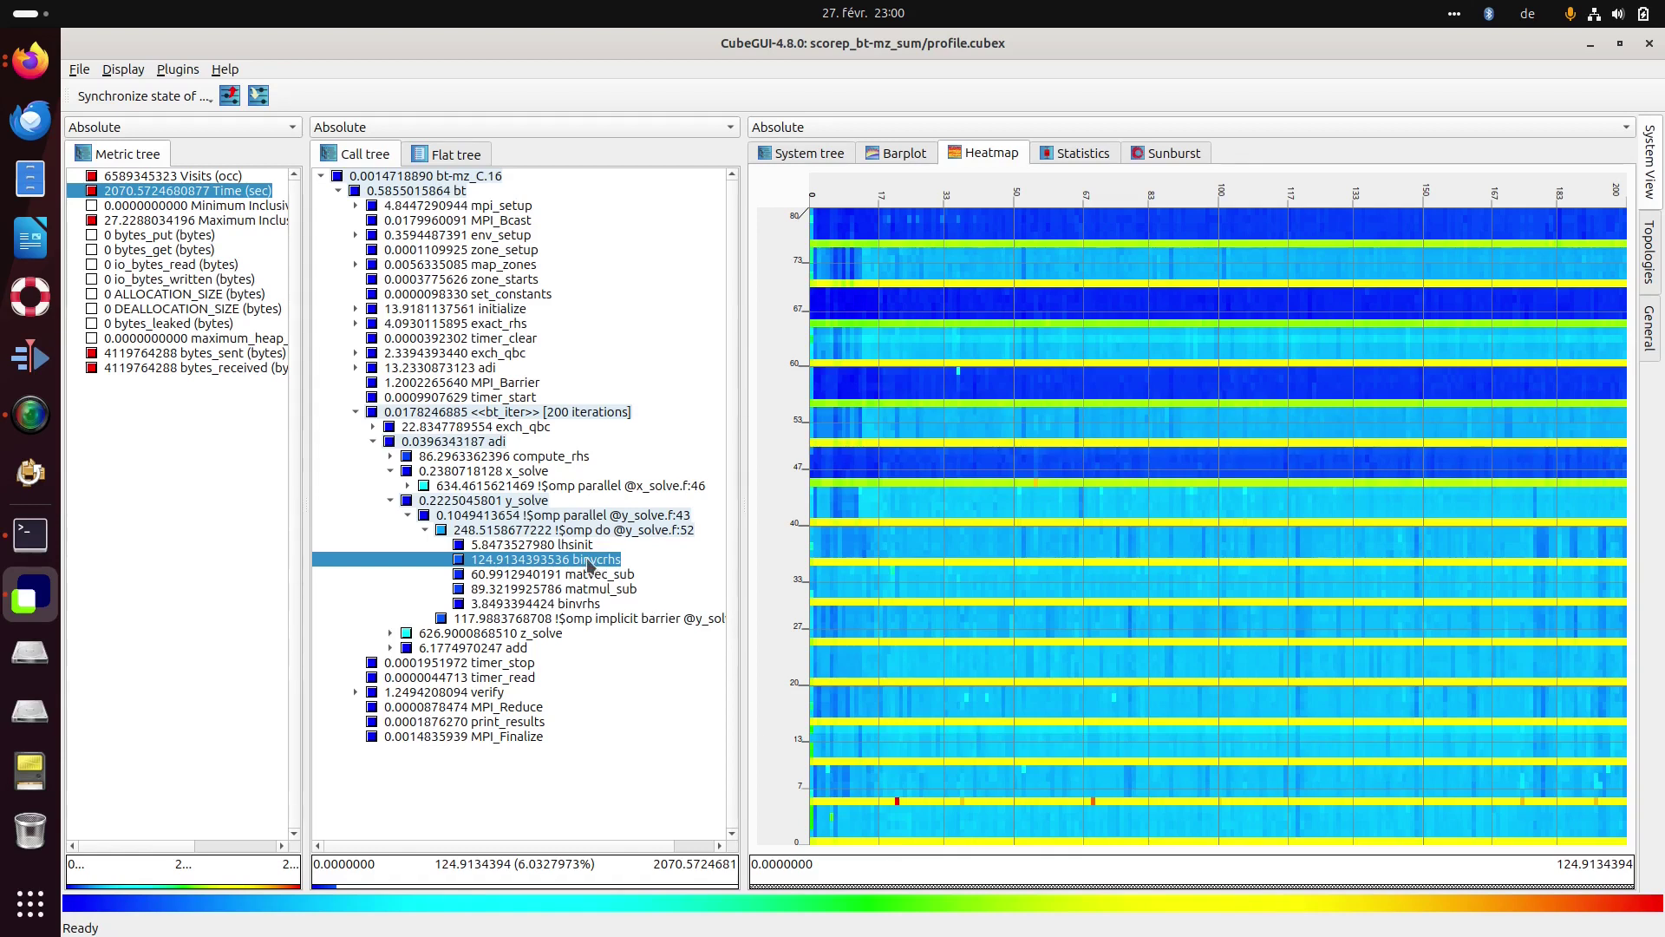
click(547, 574)
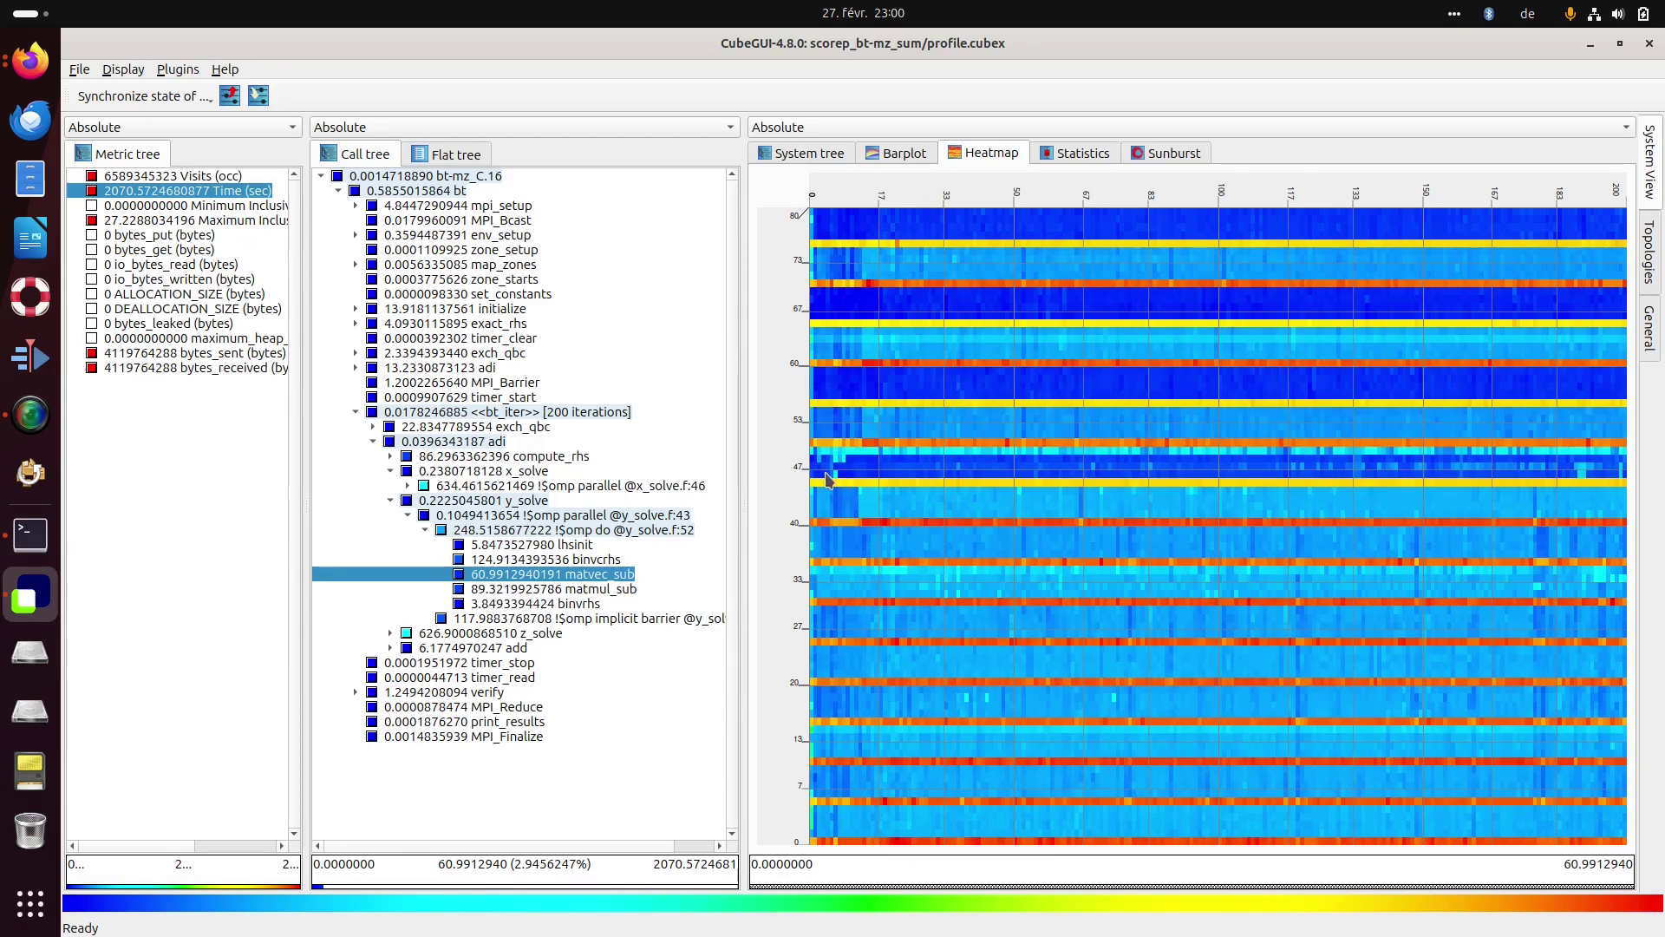
Collapse y_solve and adi in the call tree to show the Heatmap for the whole adi call.
mouse_move(936, 467)
click(390, 501)
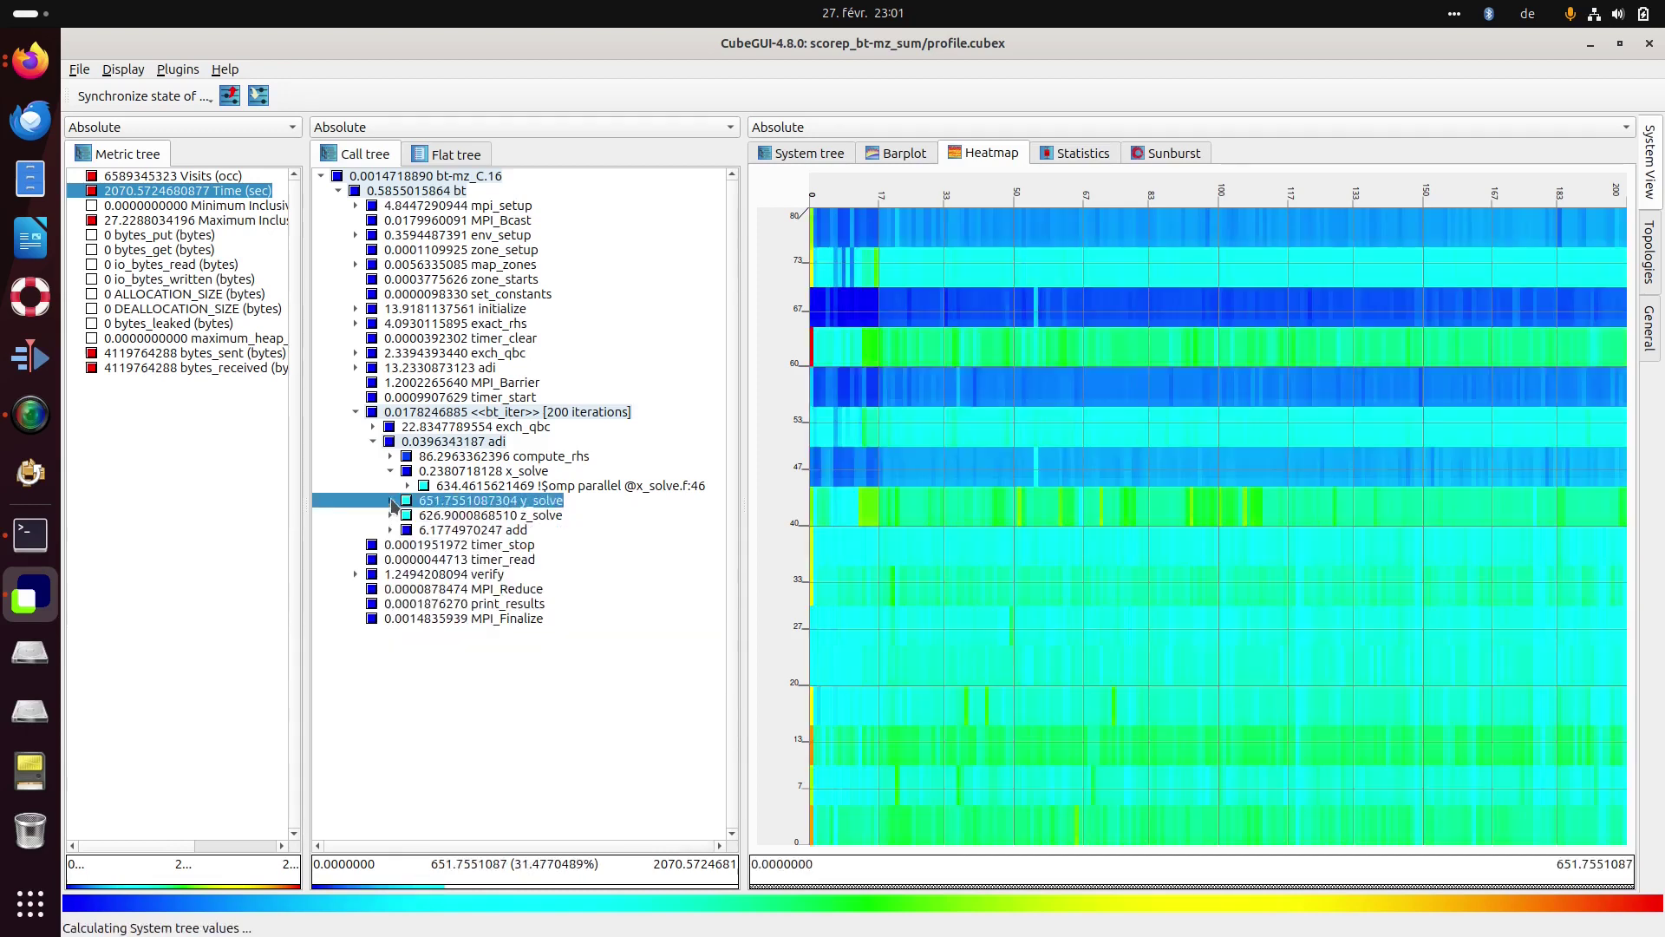
click(374, 441)
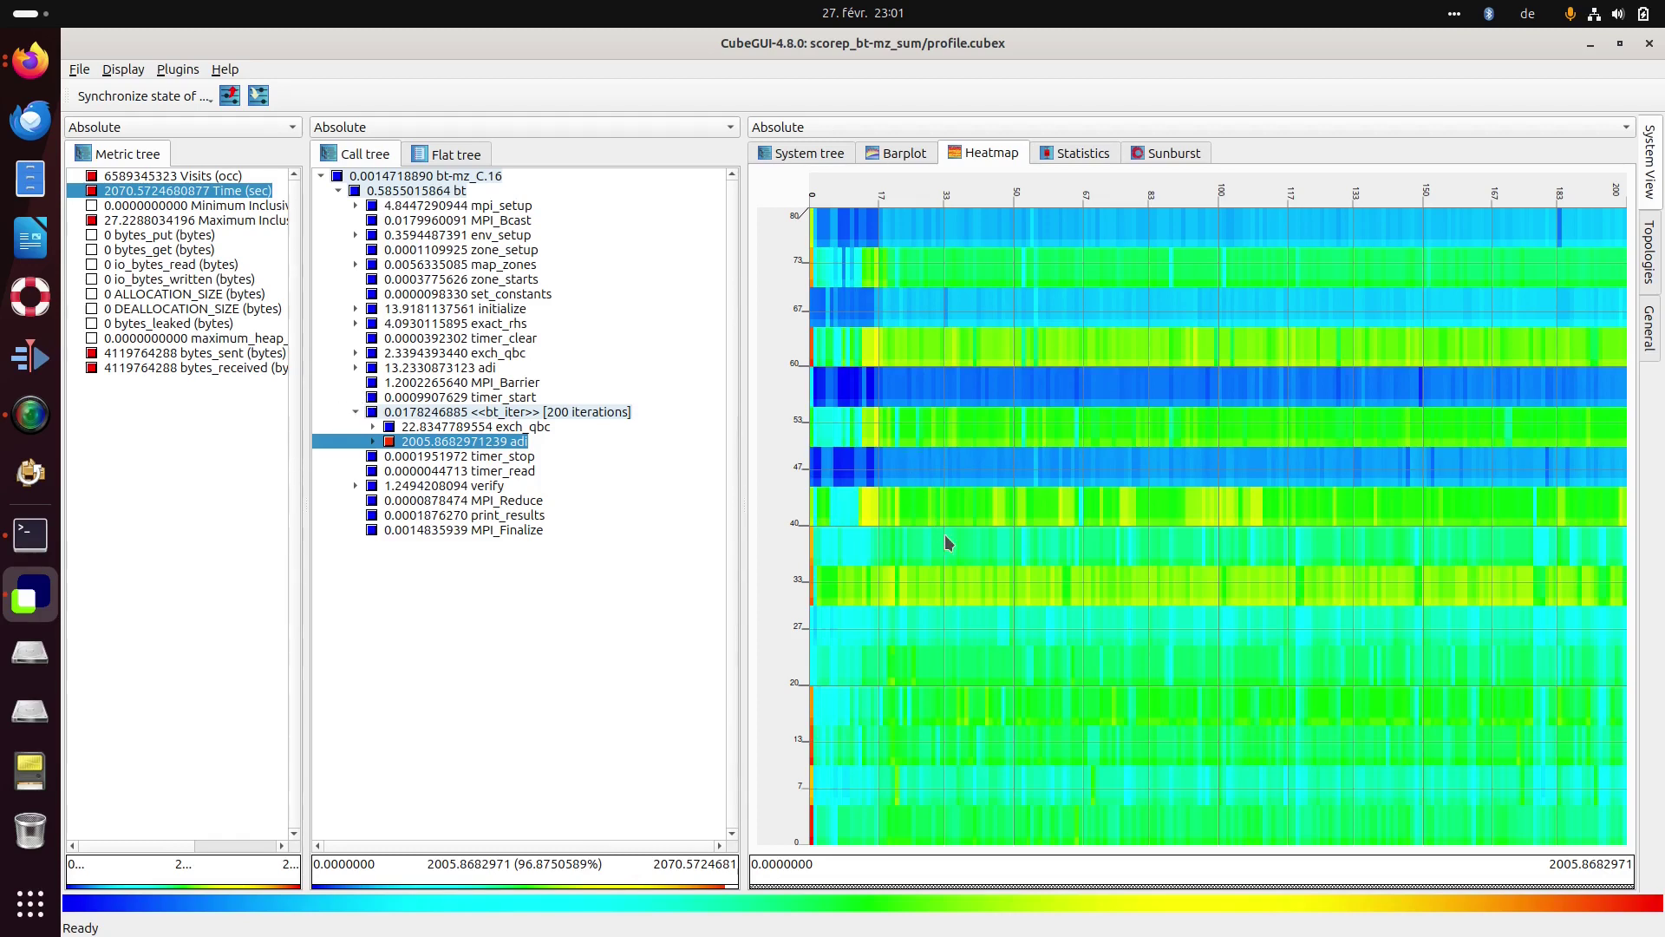
Configure the Heatmap's horizontal axis to draw a major tick every 50 iterations.
right_click(1034, 421)
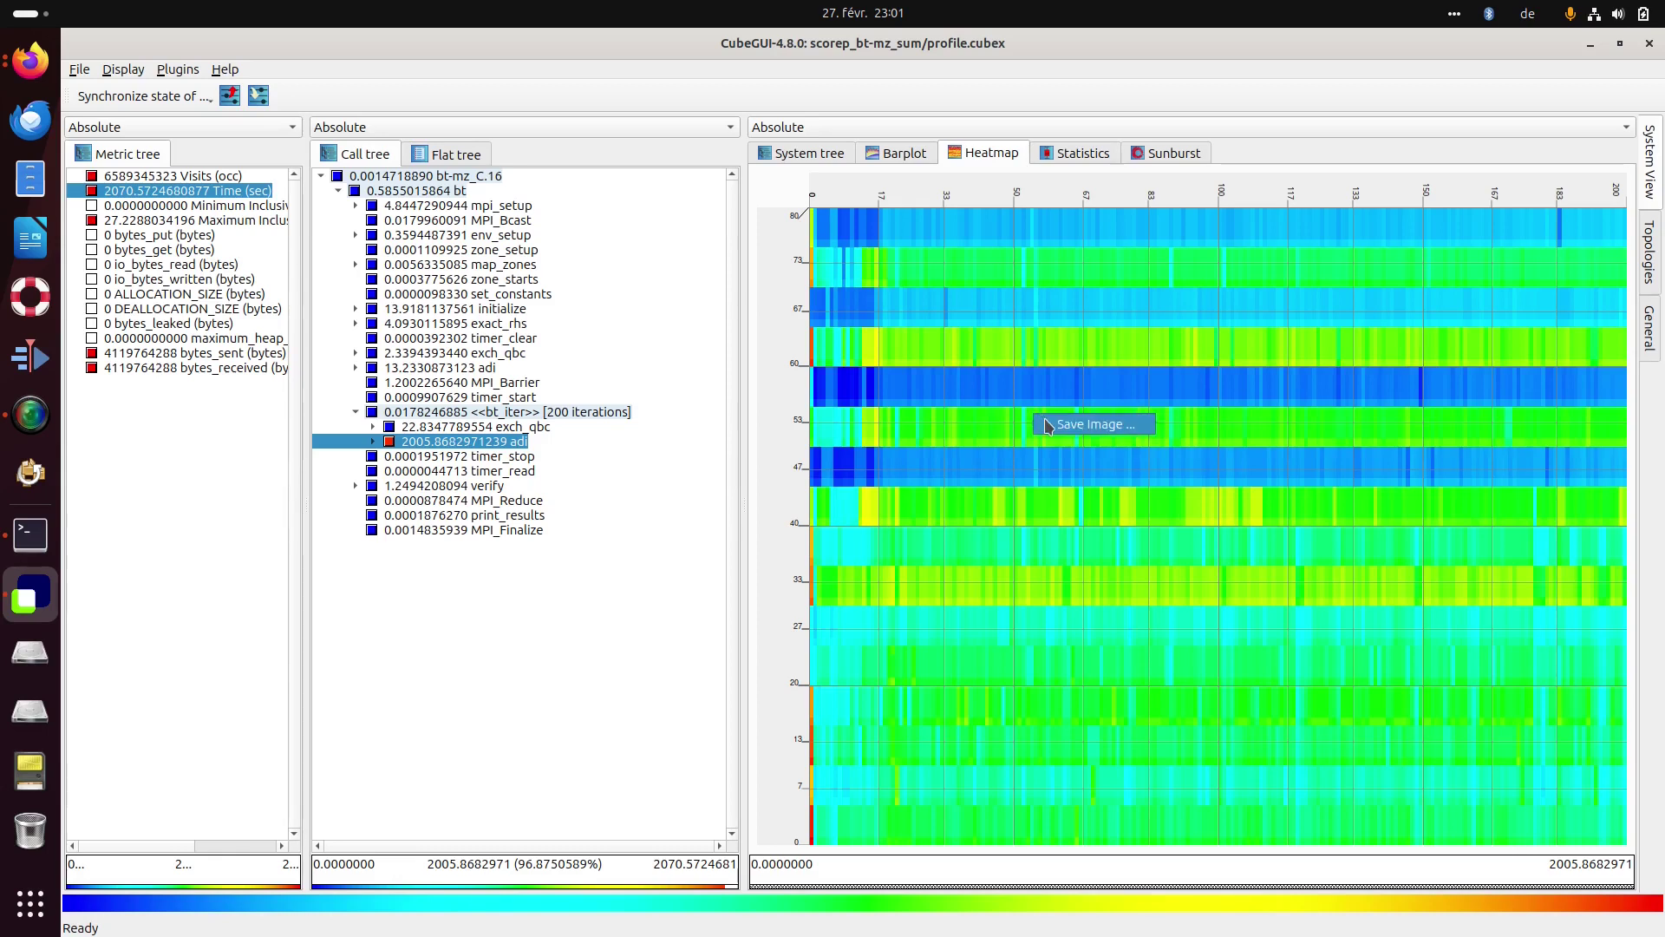
click(965, 379)
click(176, 76)
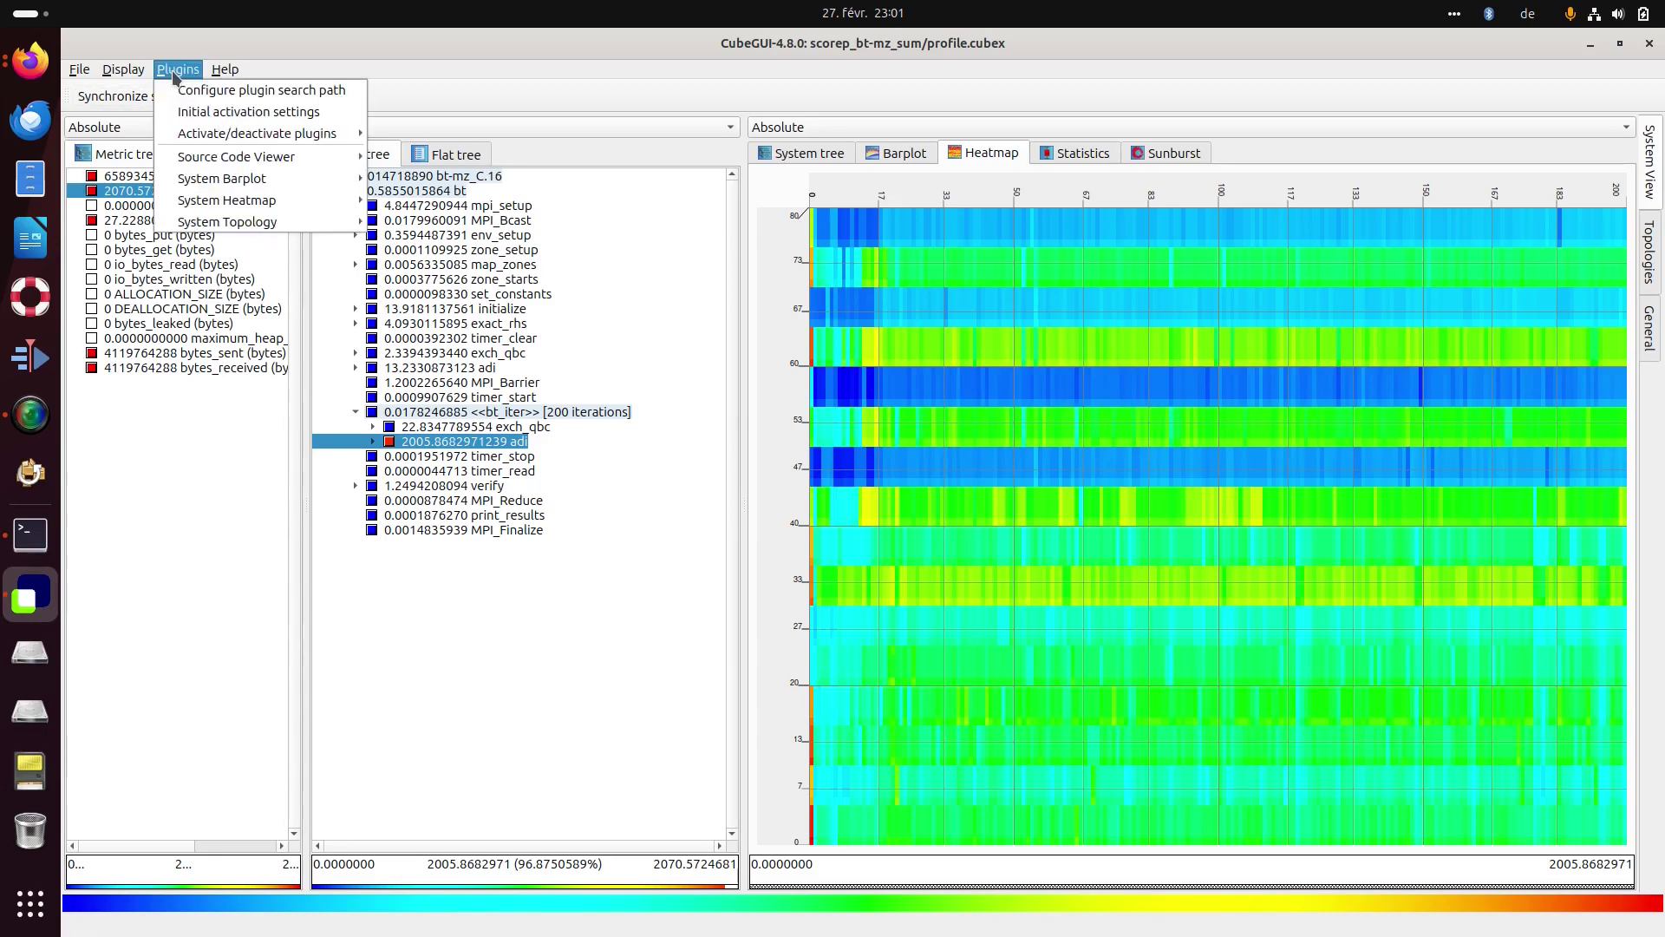
mouse_move(205, 201)
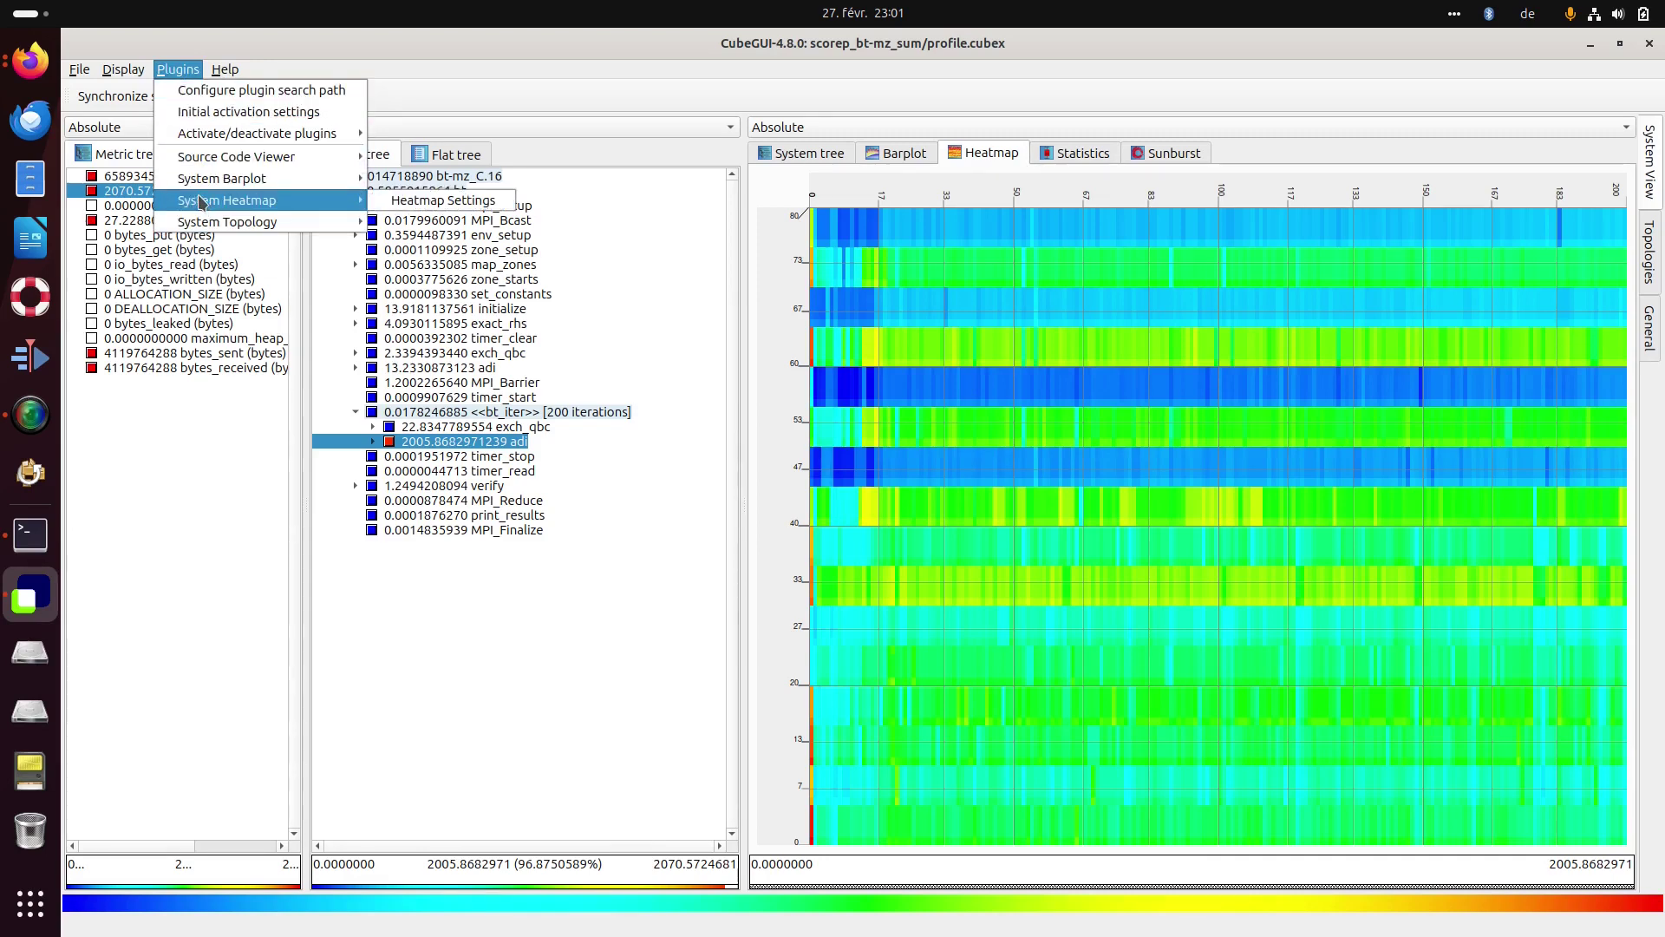
click(460, 203)
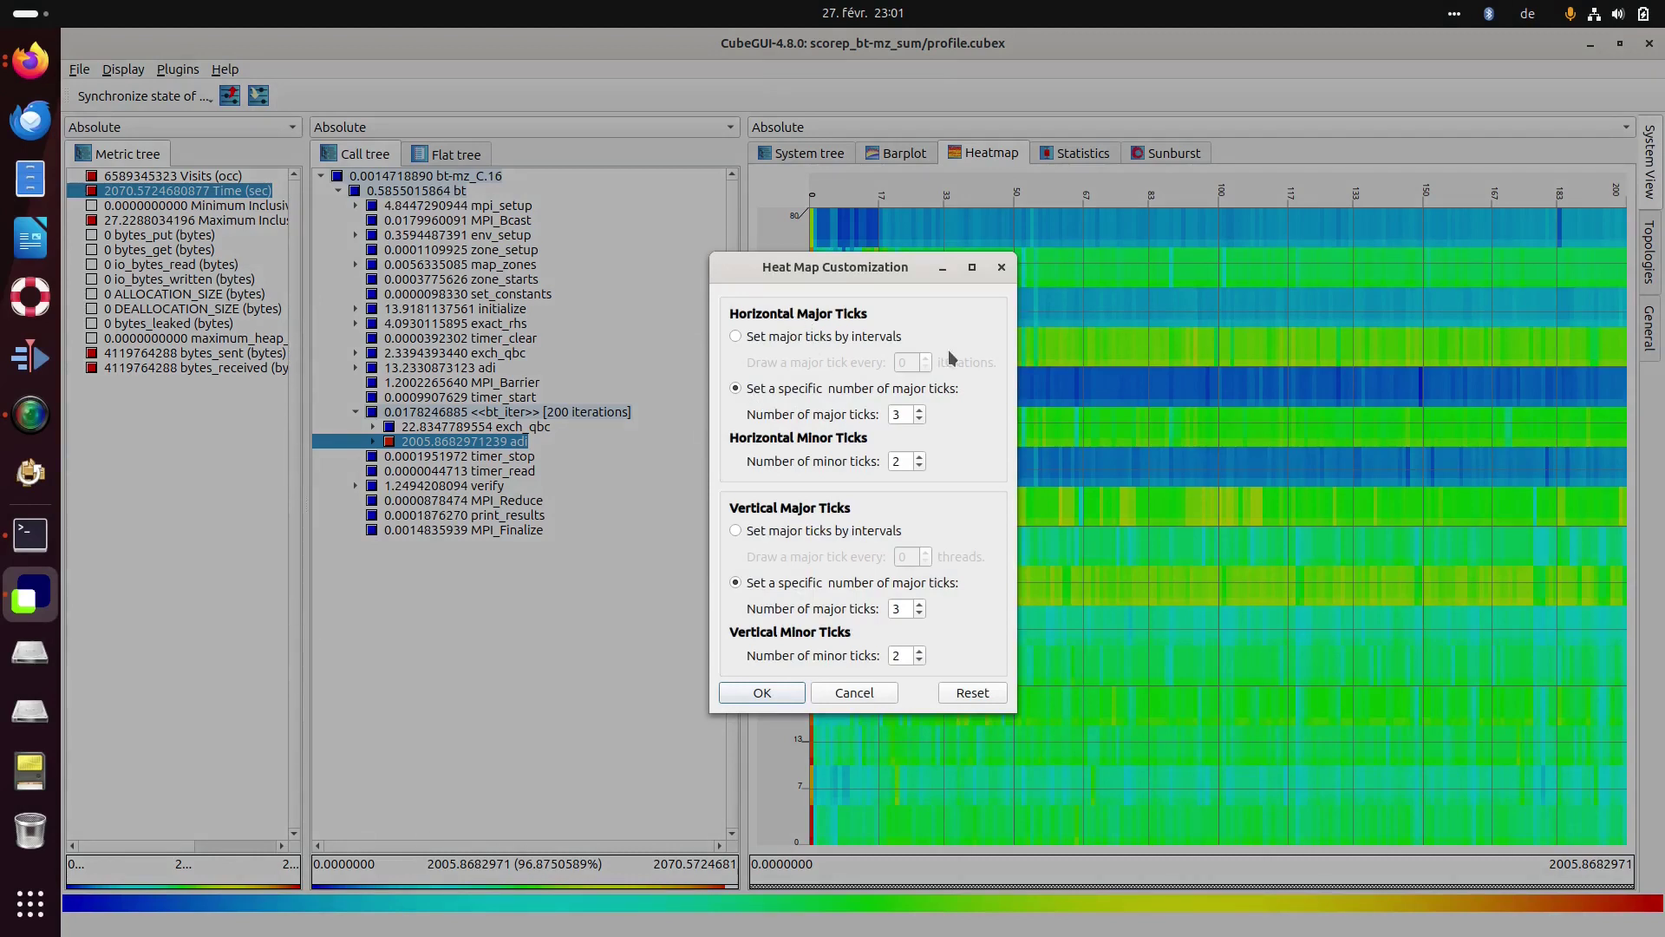
click(757, 335)
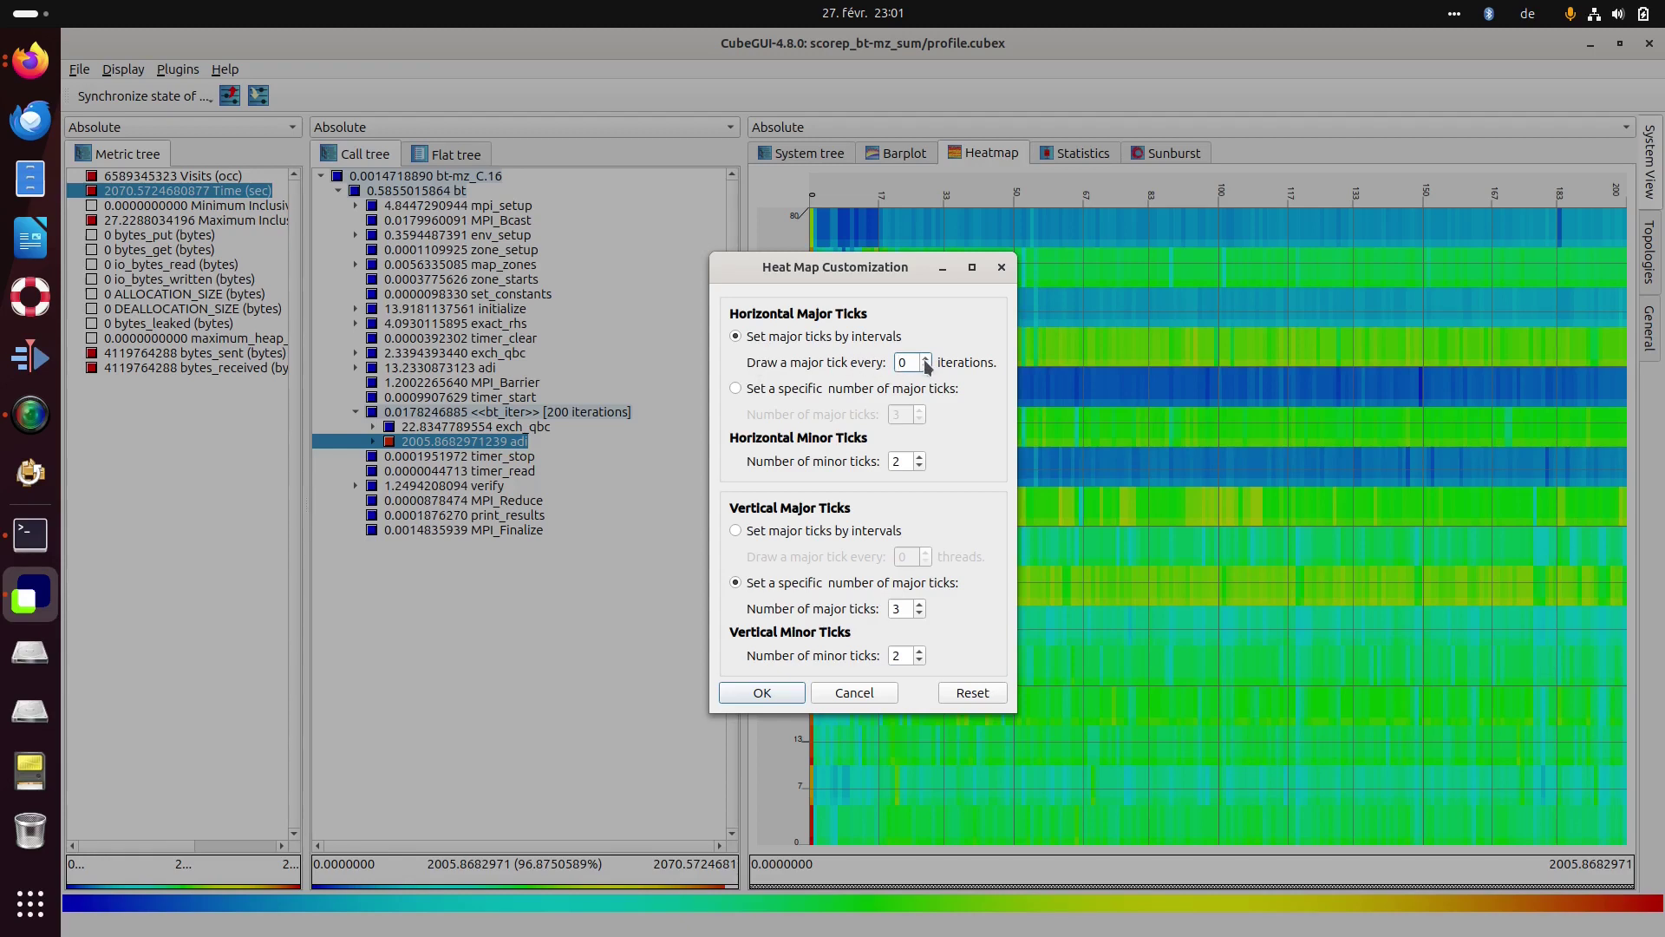
click(926, 359)
click(762, 693)
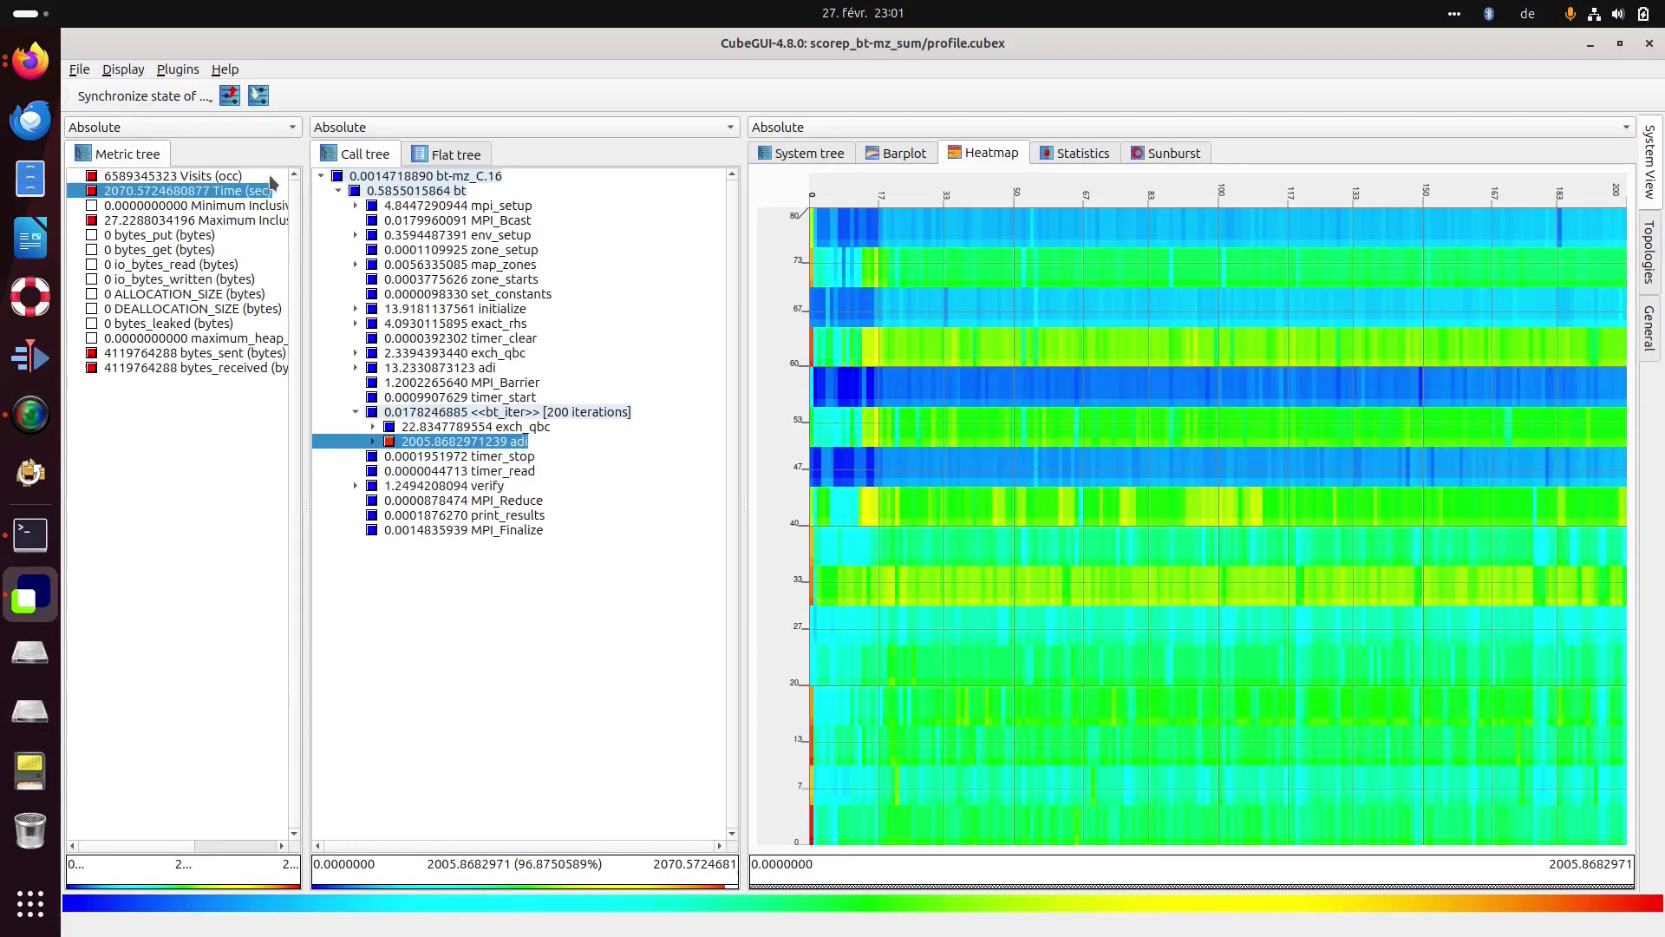
Adjust the number of vertical major and minor ticks in the Heatmap settings and apply the changes.
click(177, 70)
mouse_move(200, 200)
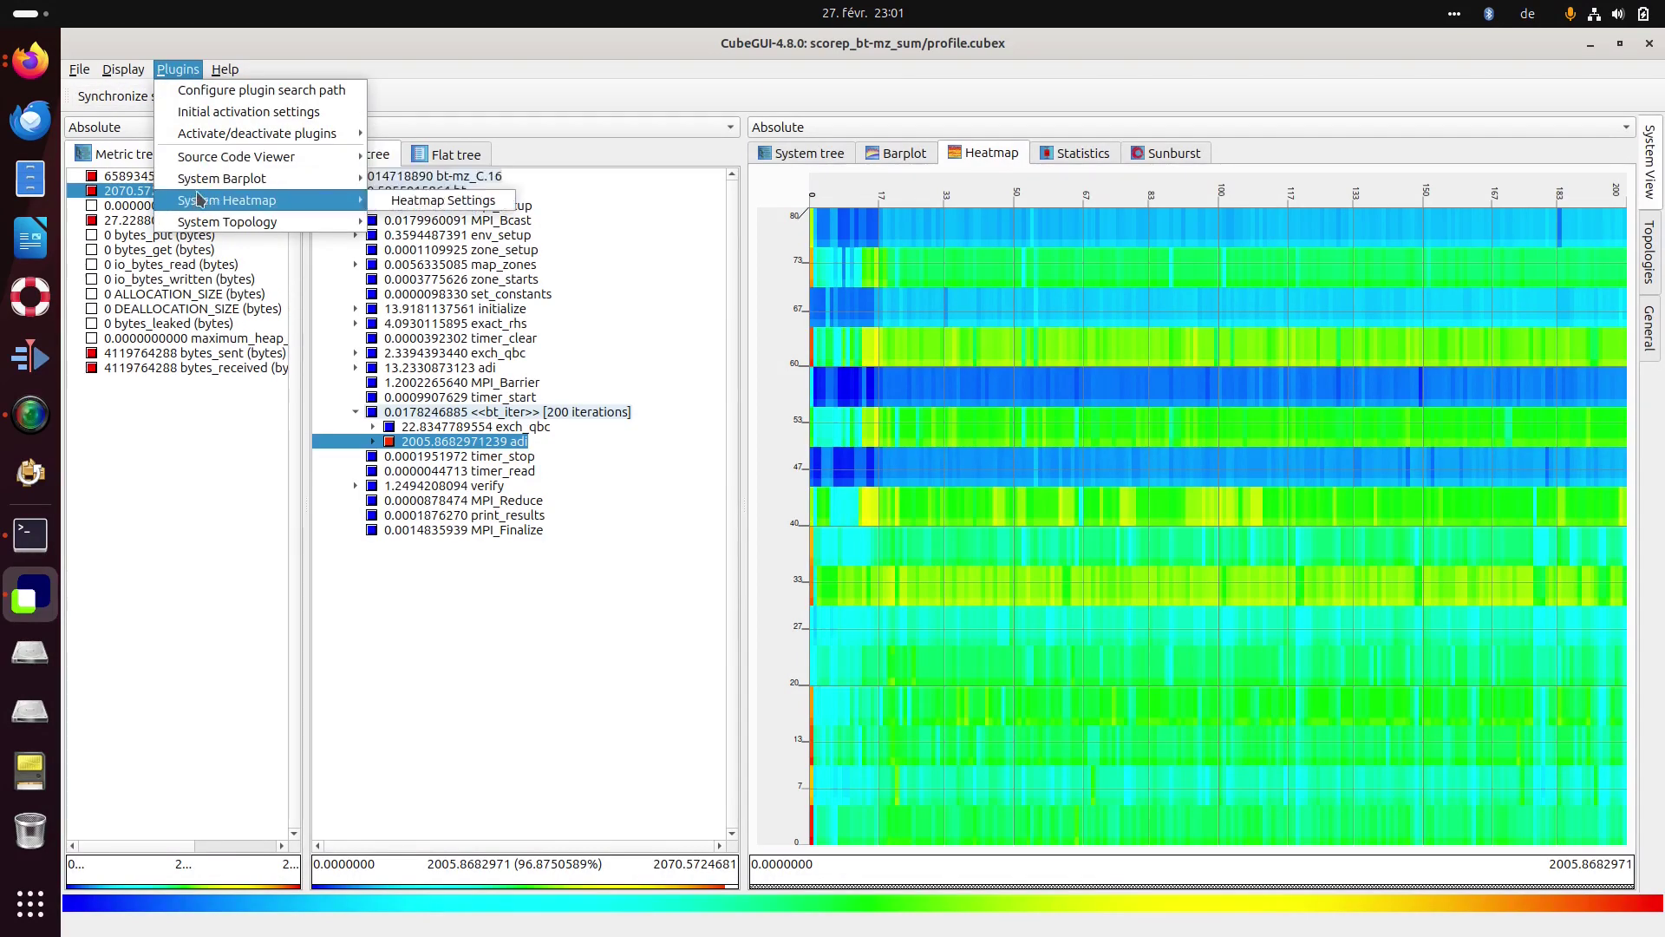
click(443, 199)
click(828, 529)
click(820, 585)
click(919, 604)
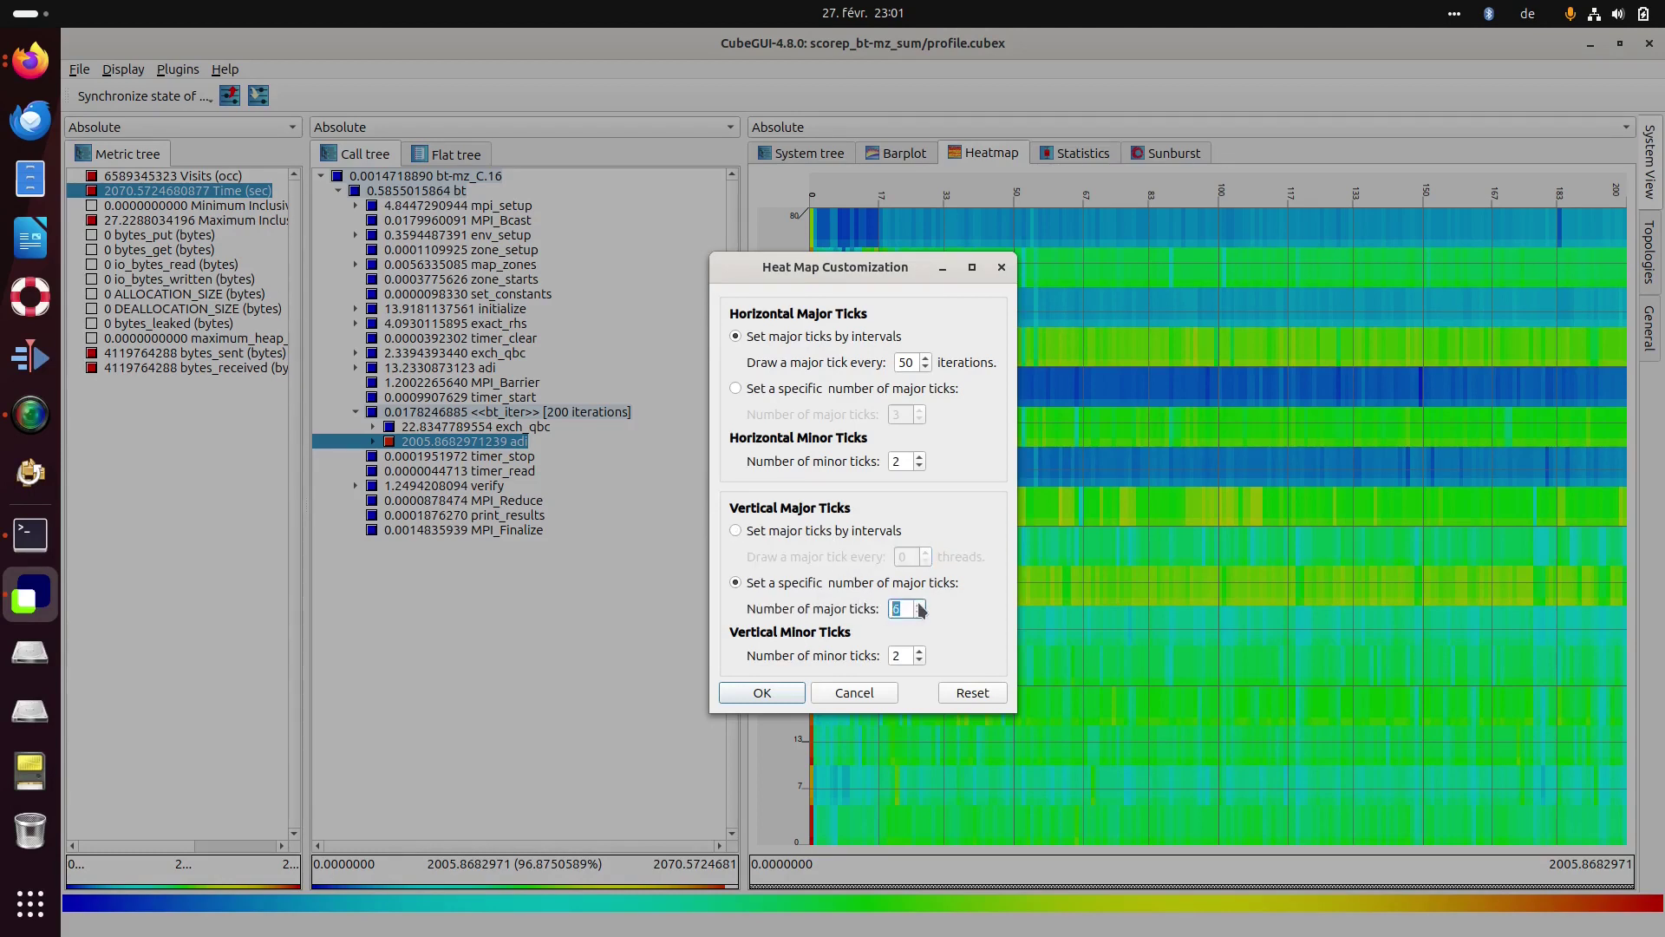
double_click(921, 606)
click(919, 653)
click(785, 692)
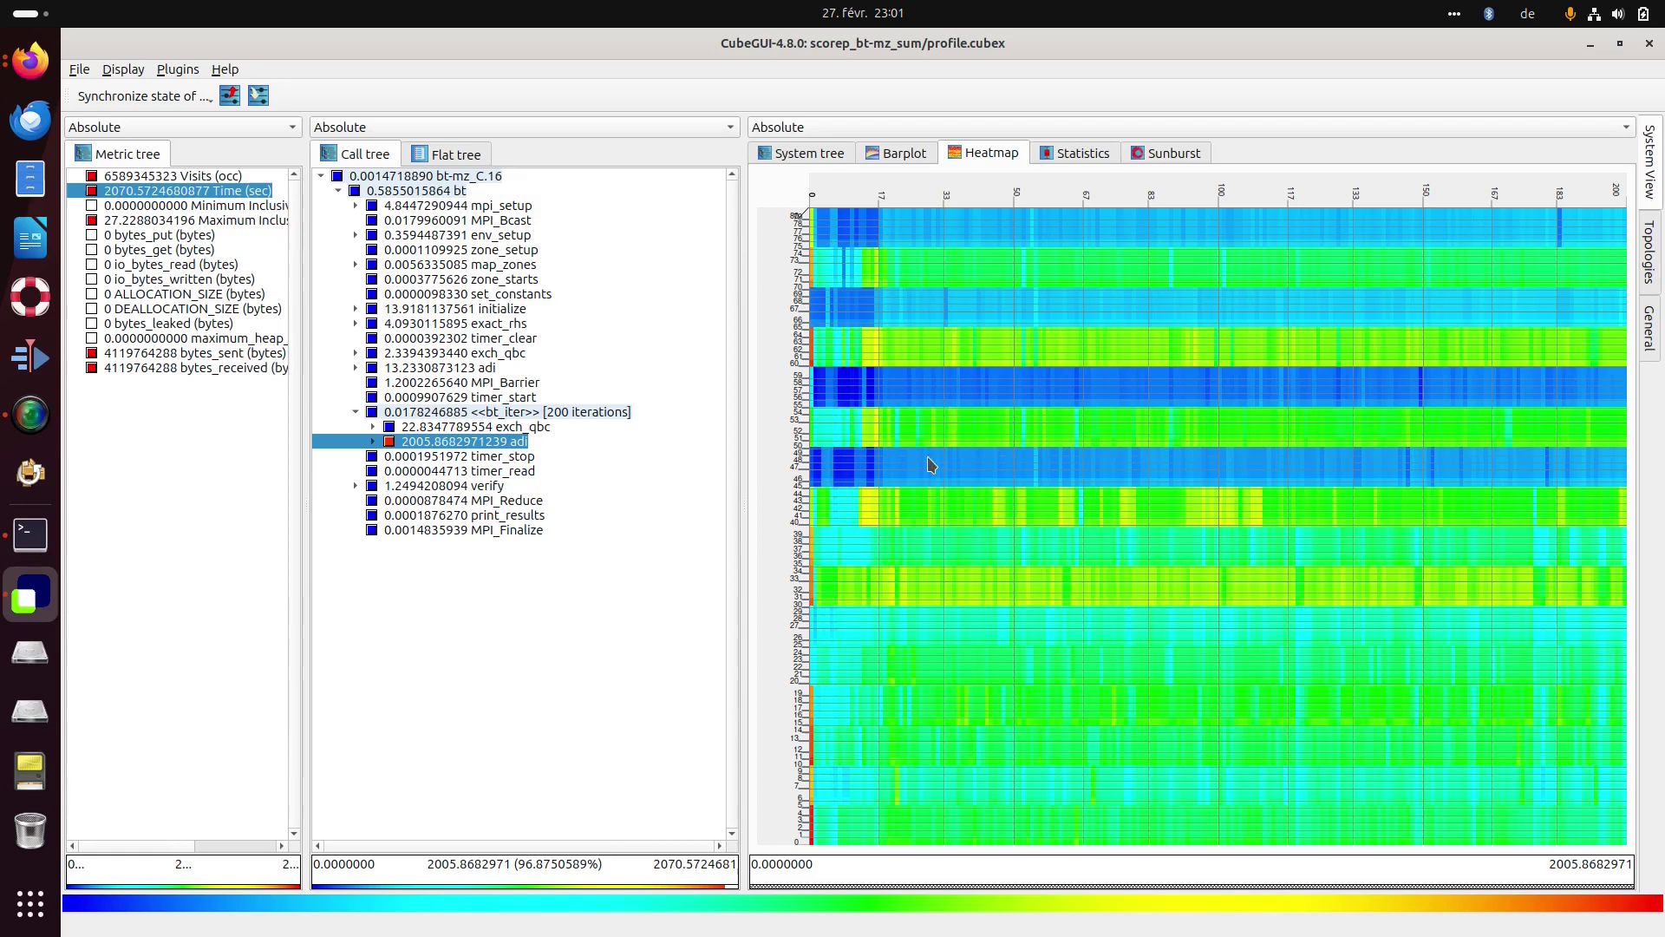
Show the Heatmap of the <<bt_iter>> loop node itself.
click(166, 71)
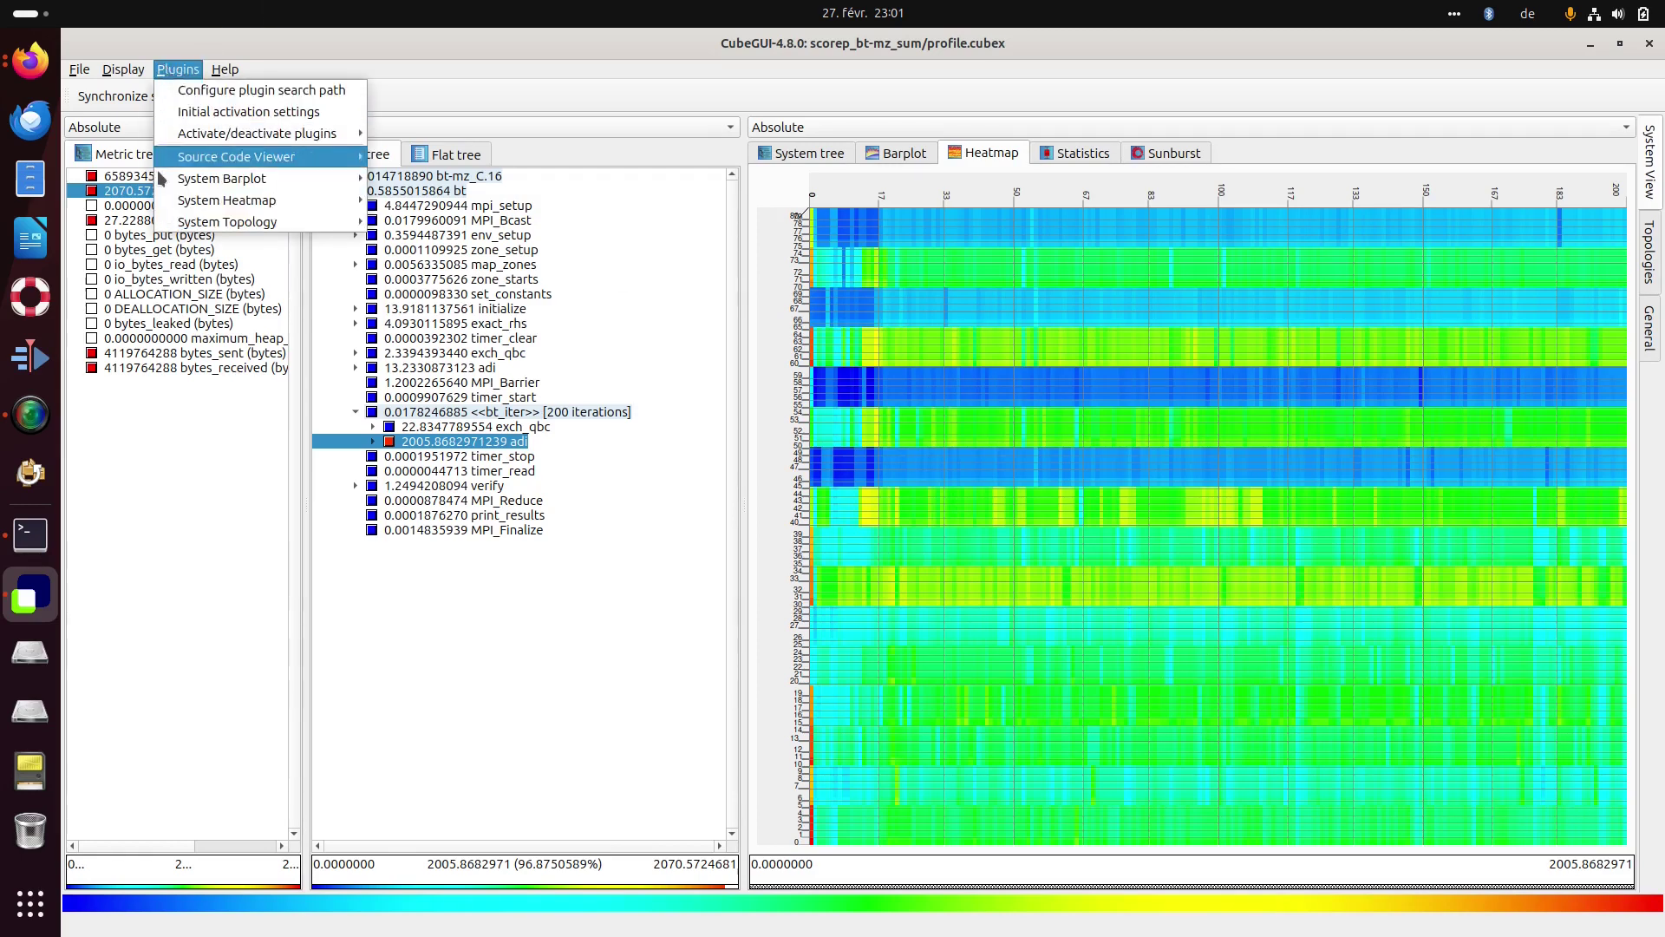
mouse_move(162, 201)
click(978, 382)
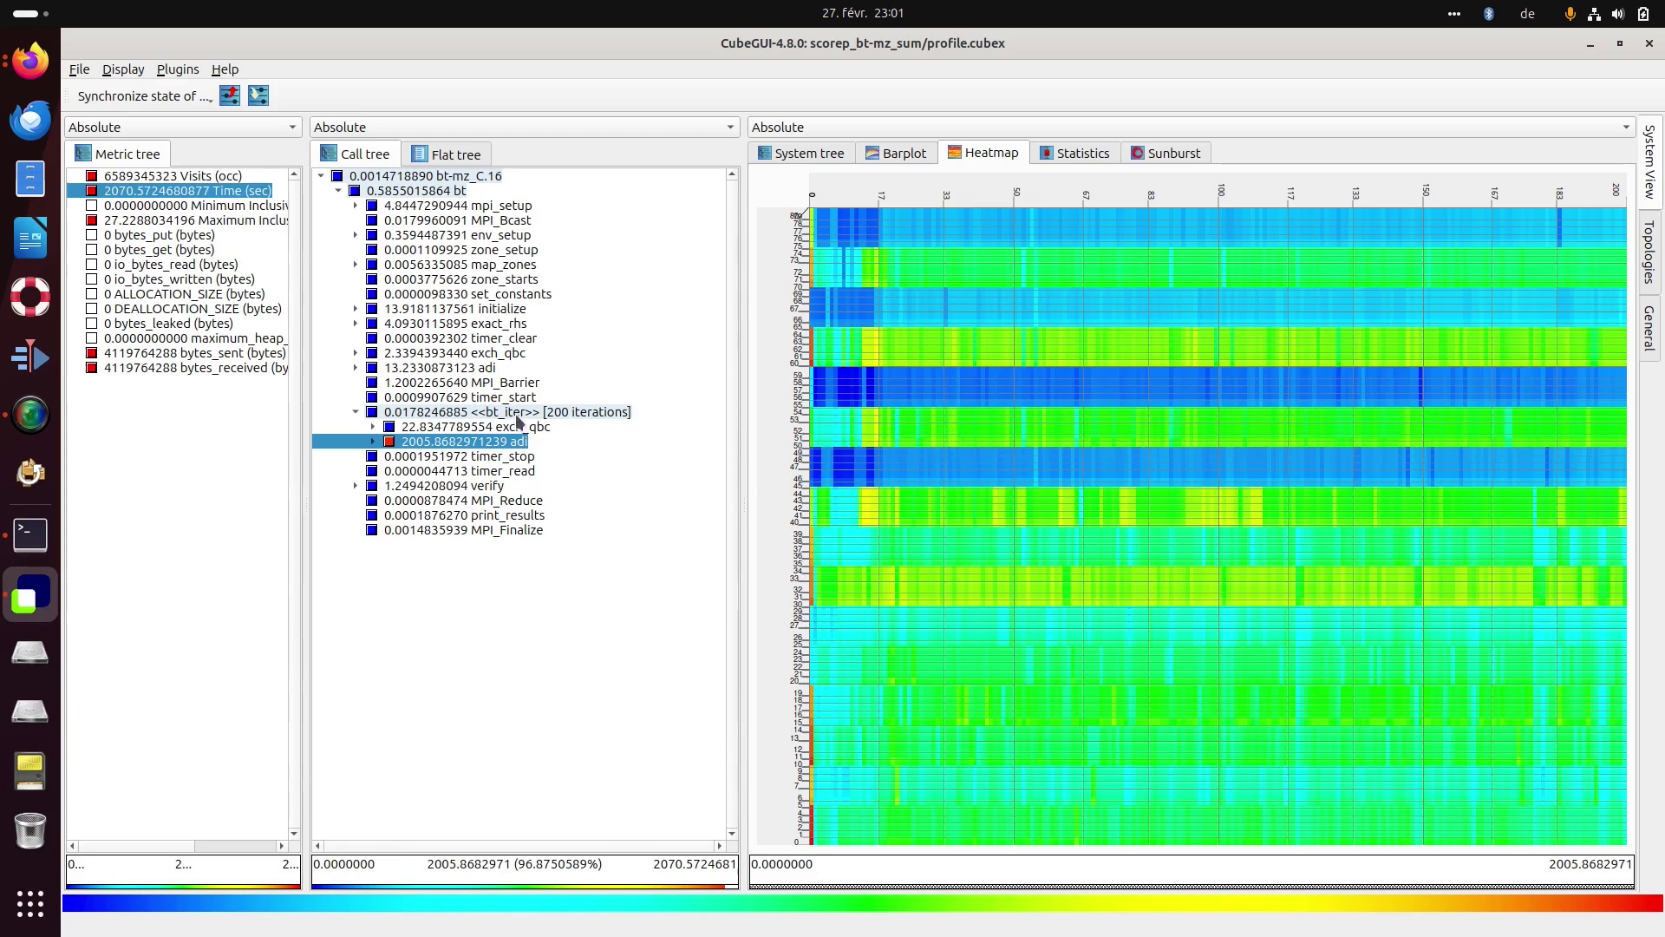
click(518, 414)
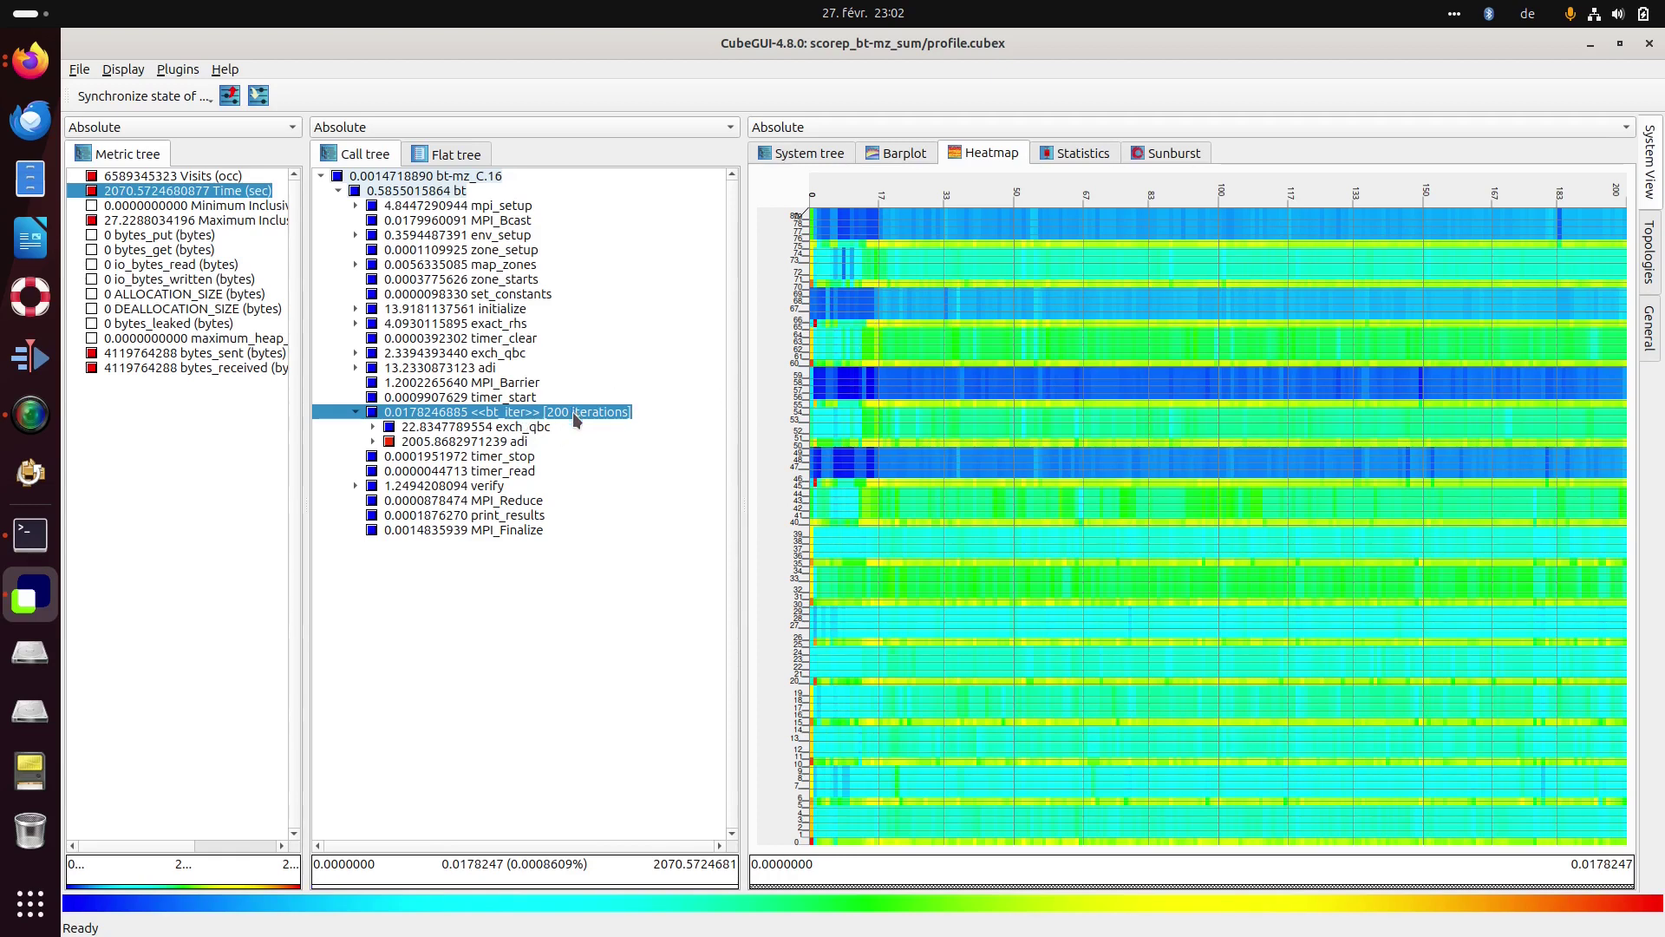
Open the info of env_setup and look through the cluster attributes and mappings in the profile's global information.
click(445, 236)
right_click(445, 235)
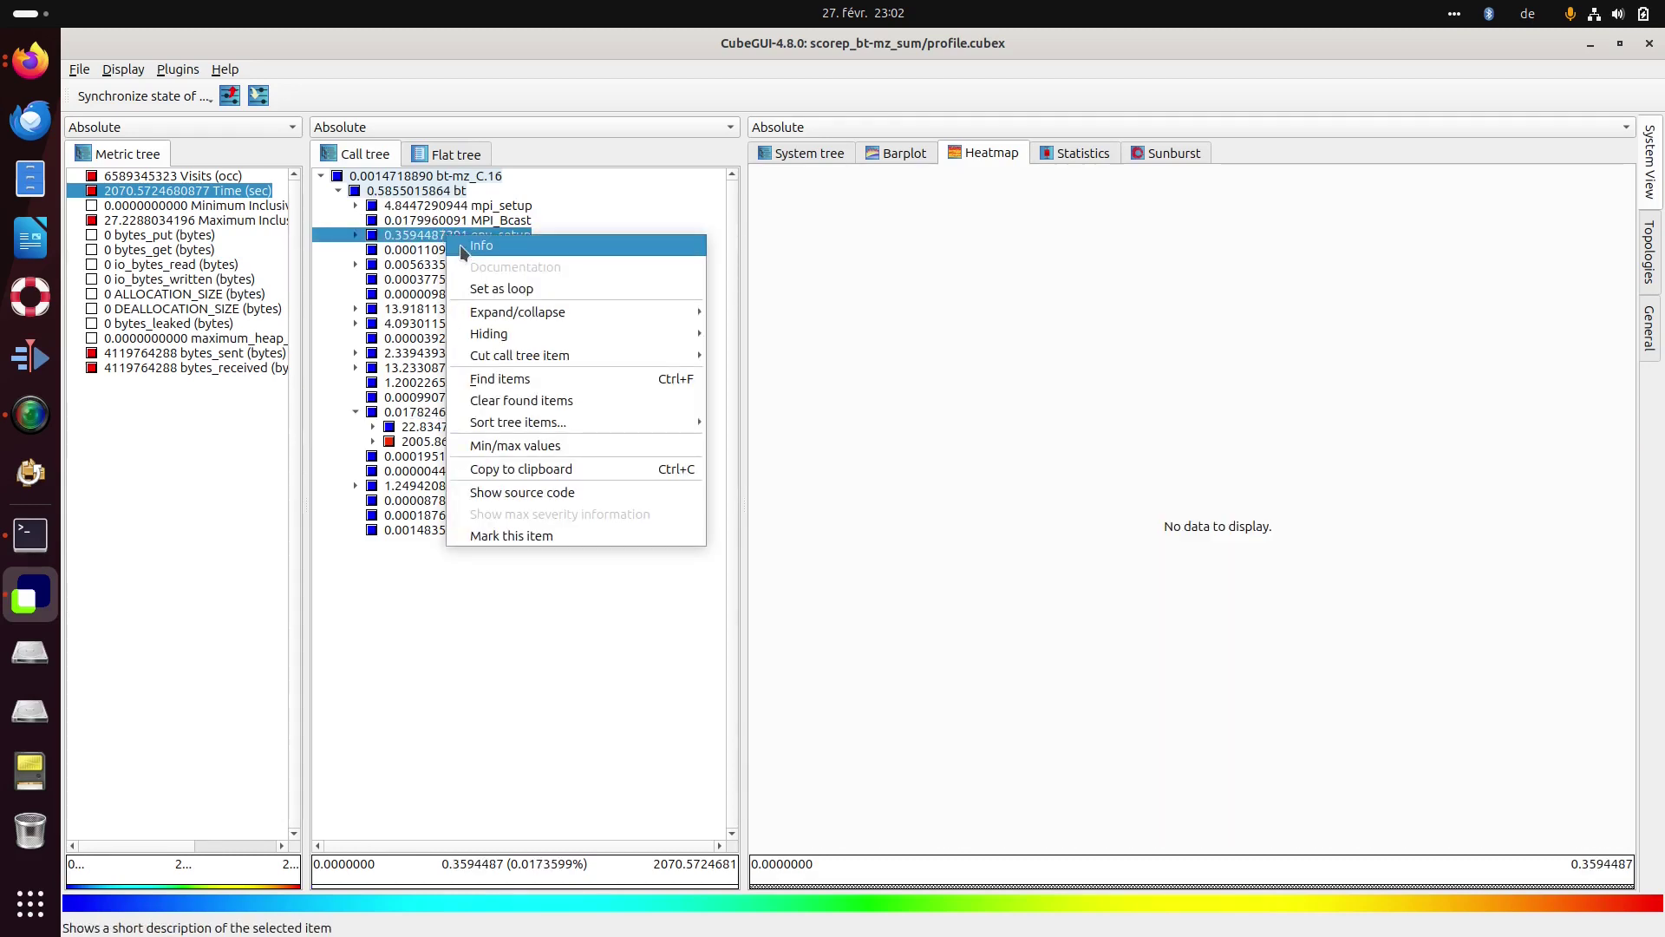
click(460, 246)
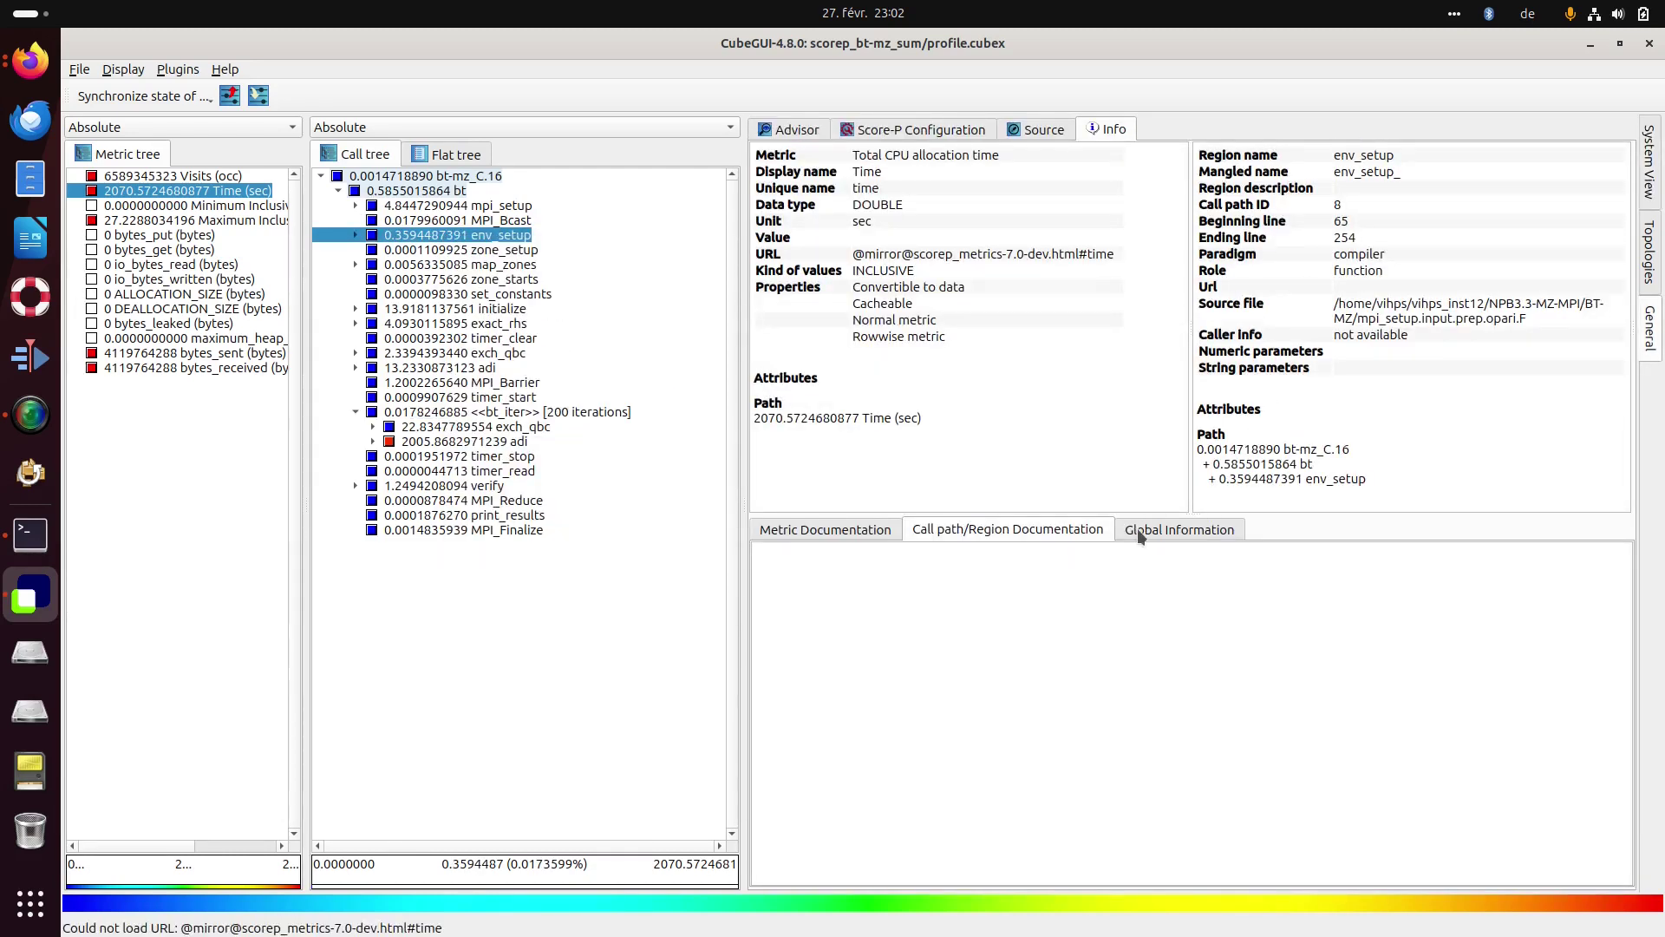
click(1168, 531)
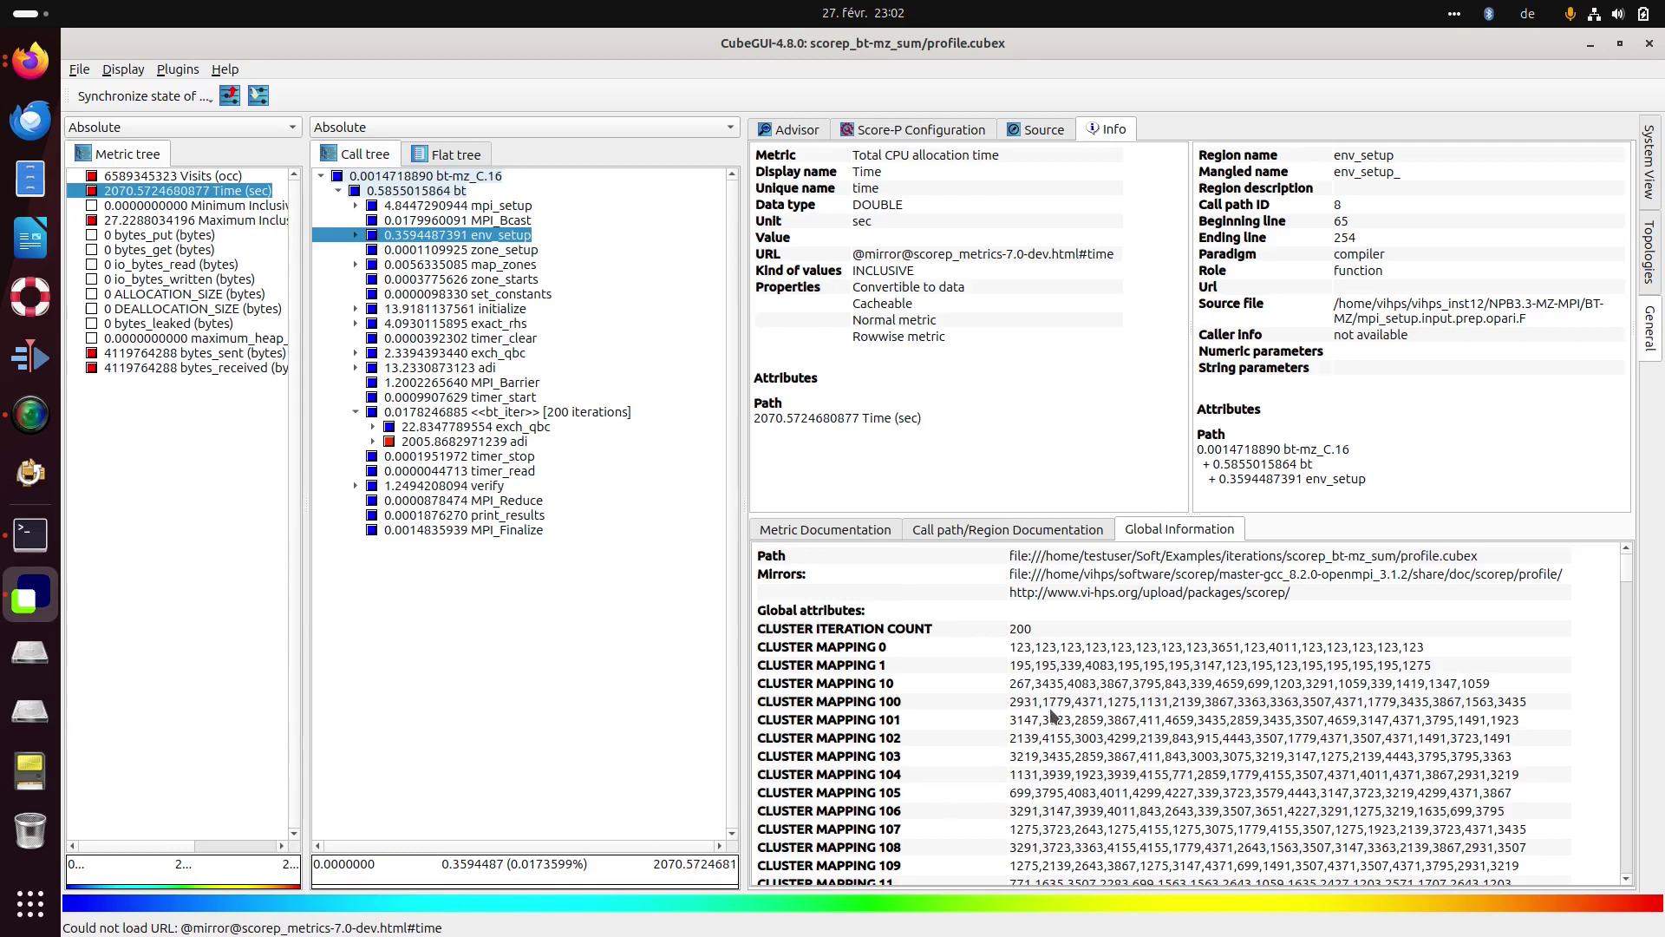
scroll(1019, 631, down, 20)
scroll(1075, 655, down, 20)
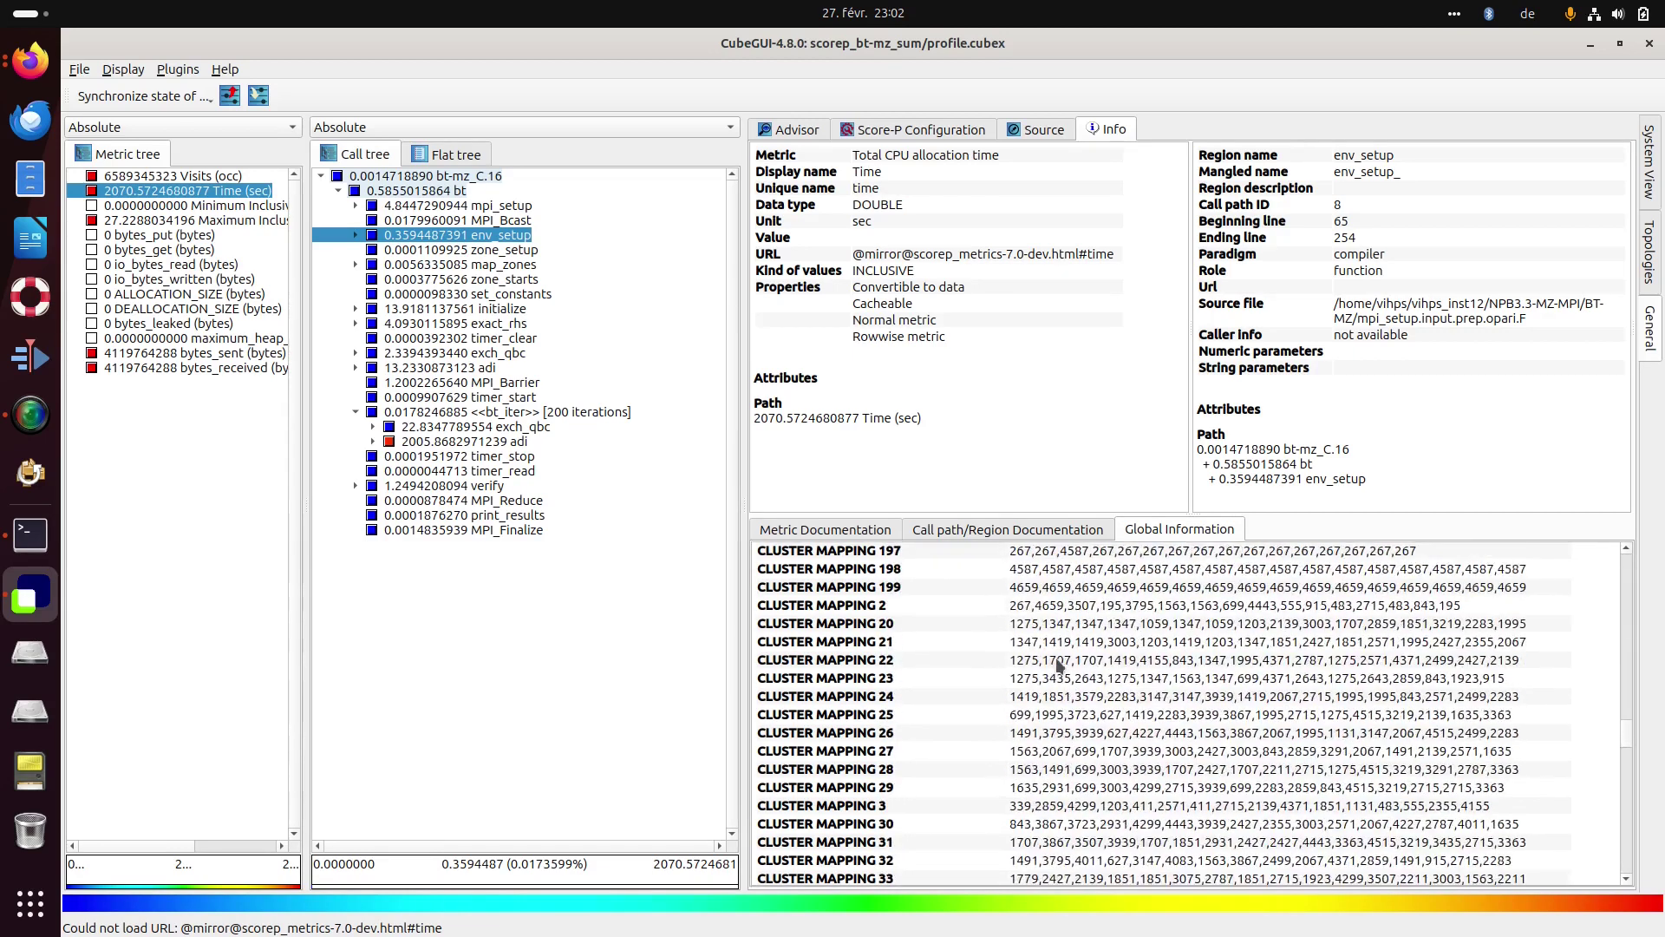
scroll(1022, 720, up, 3)
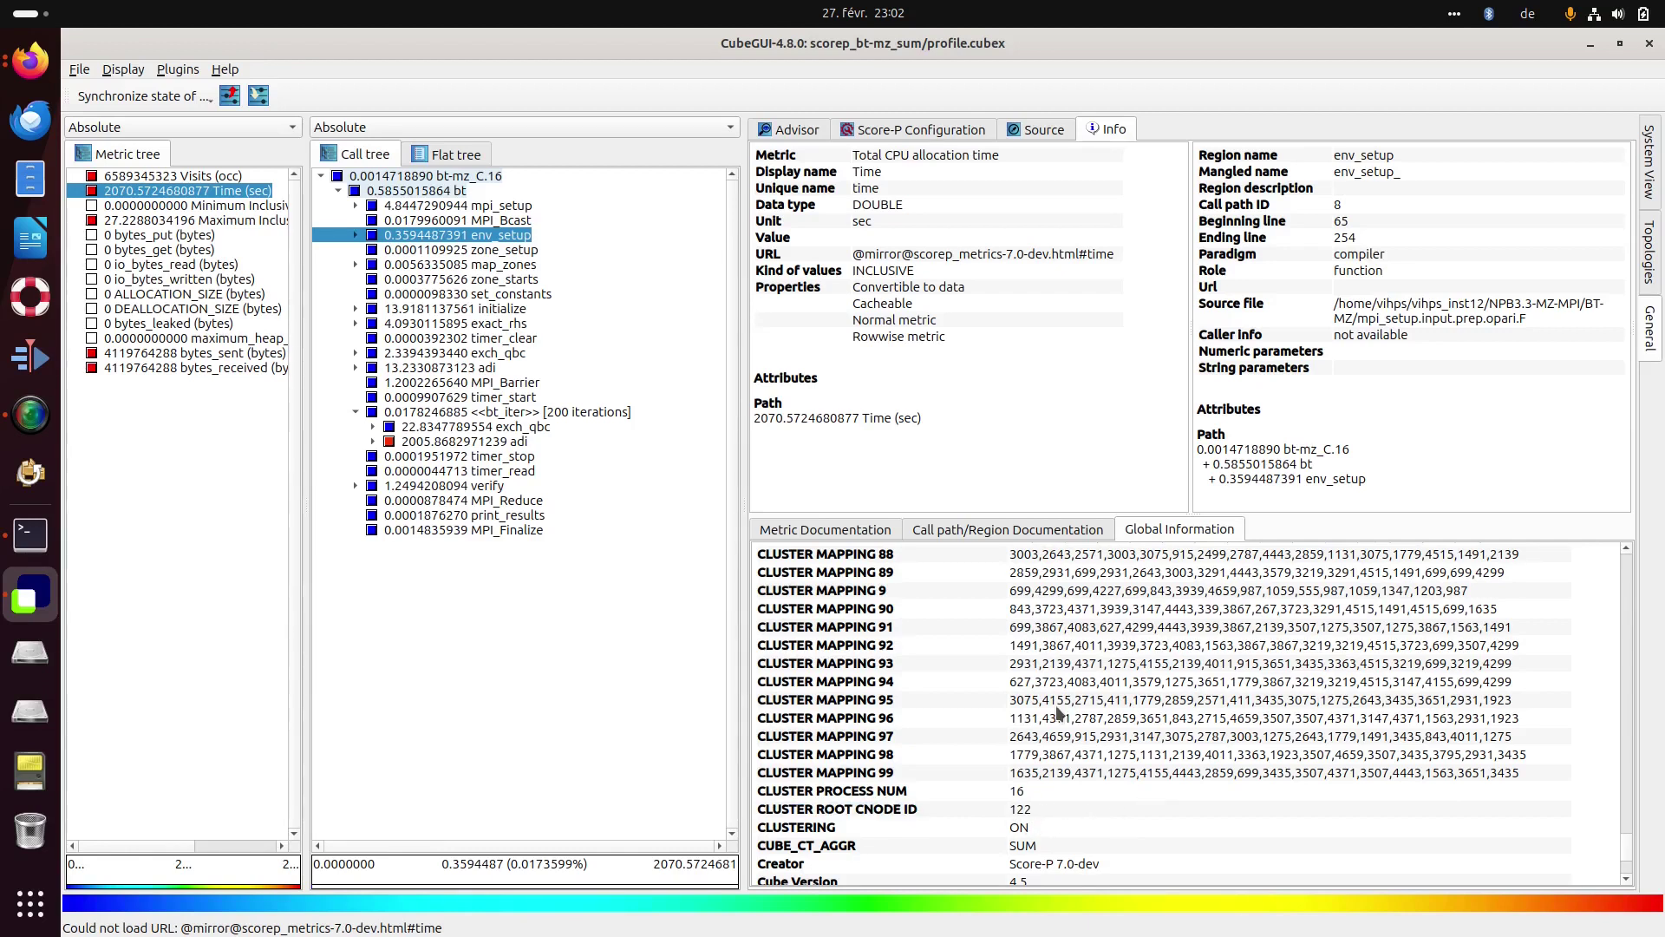
scroll(1087, 682, up, 10)
scroll(1088, 682, up, 20)
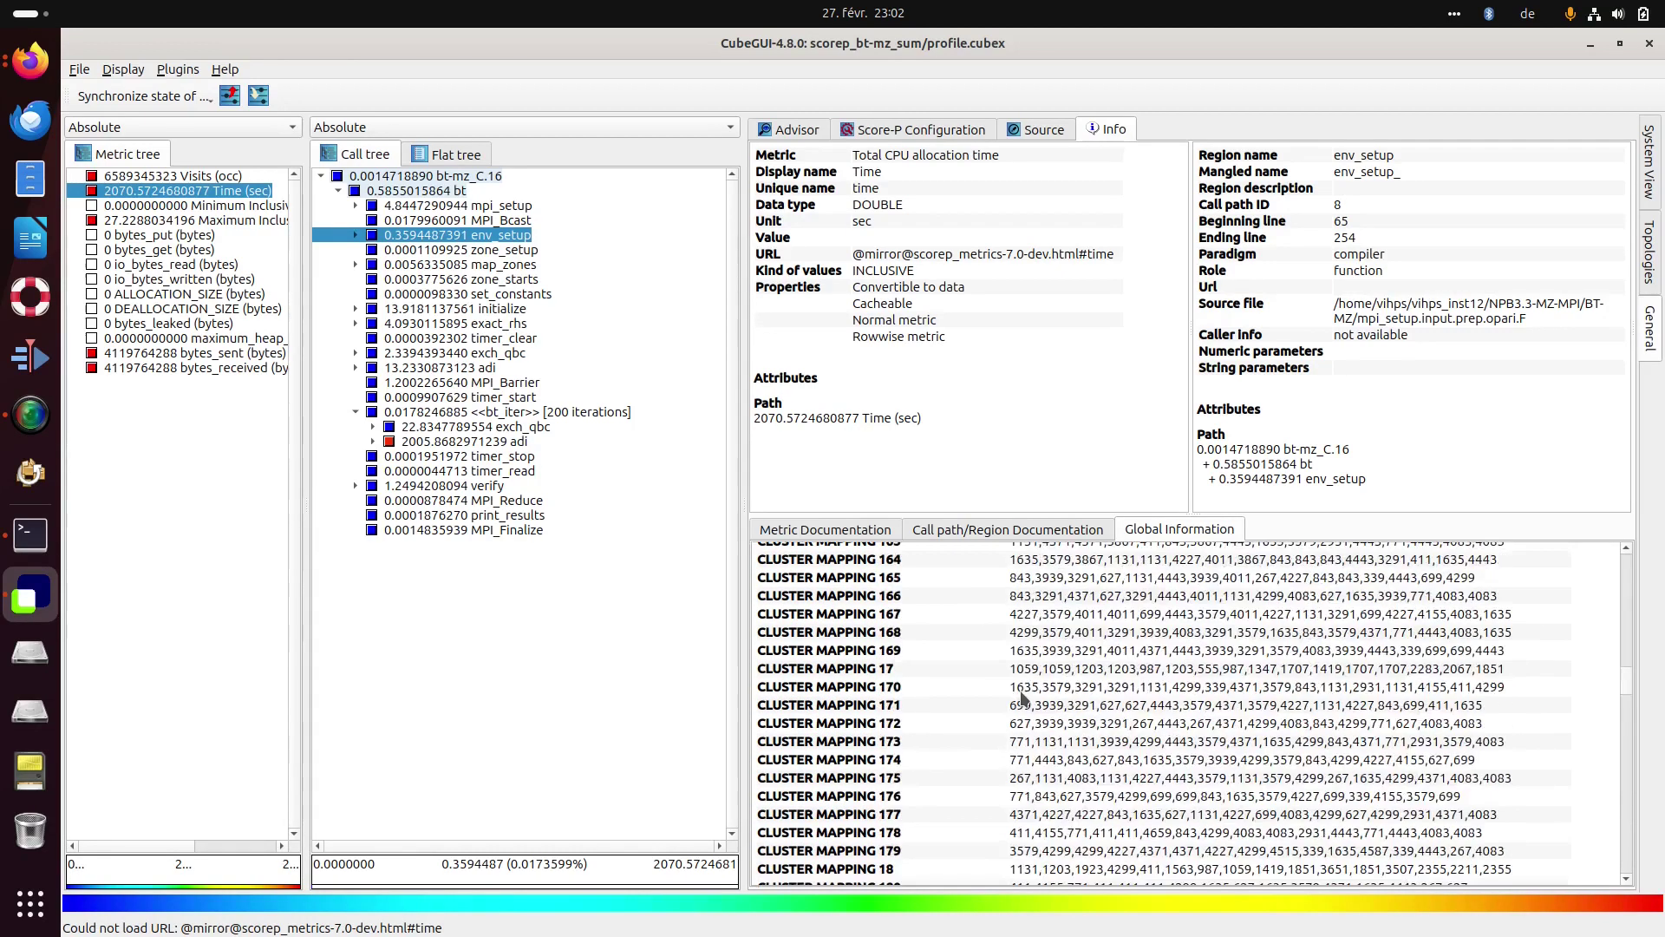
scroll(971, 703, up, 1)
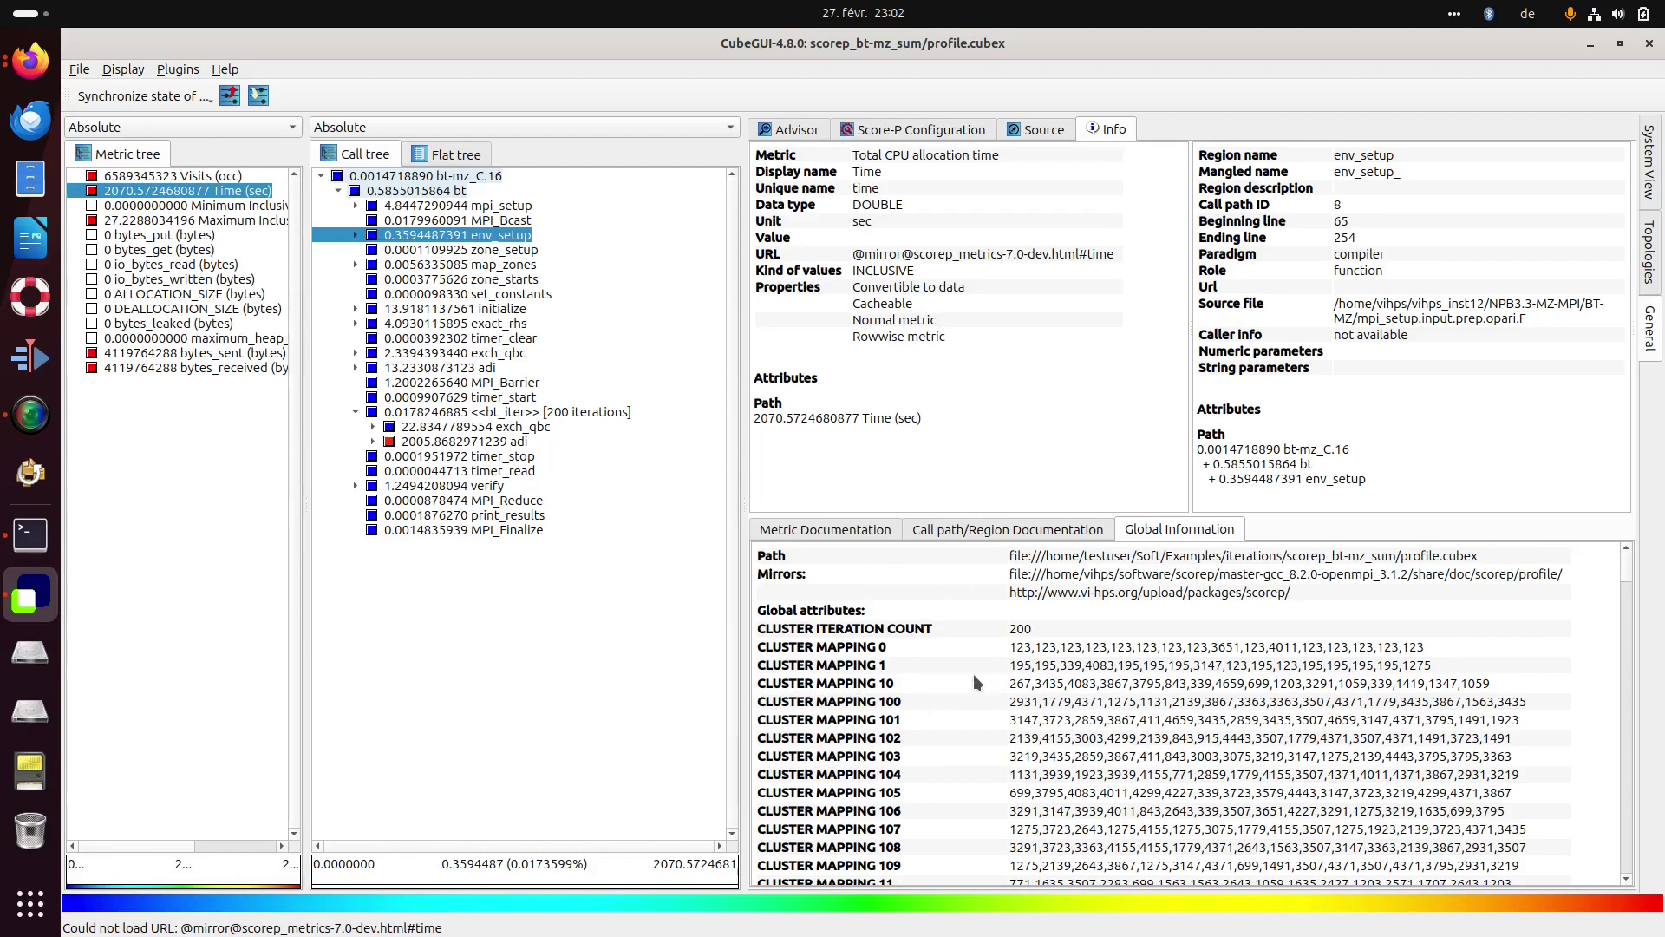
Show the info of the <<bt_iter>> loop node, check the global information, and return to its region documentation.
click(499, 414)
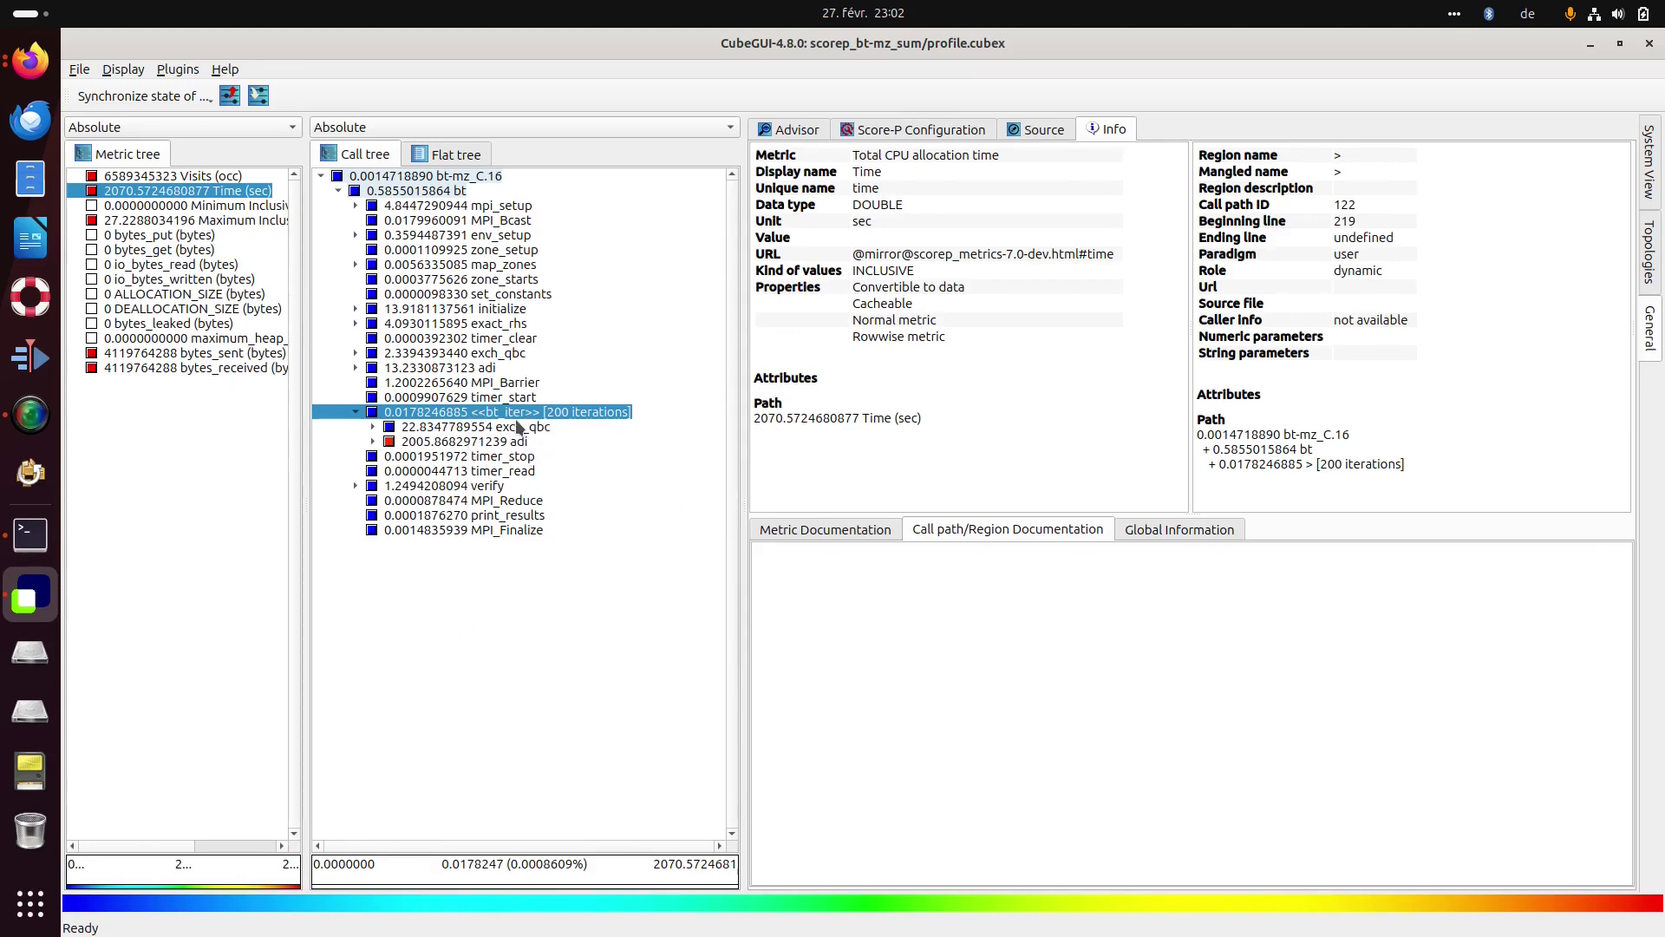
right_click(516, 416)
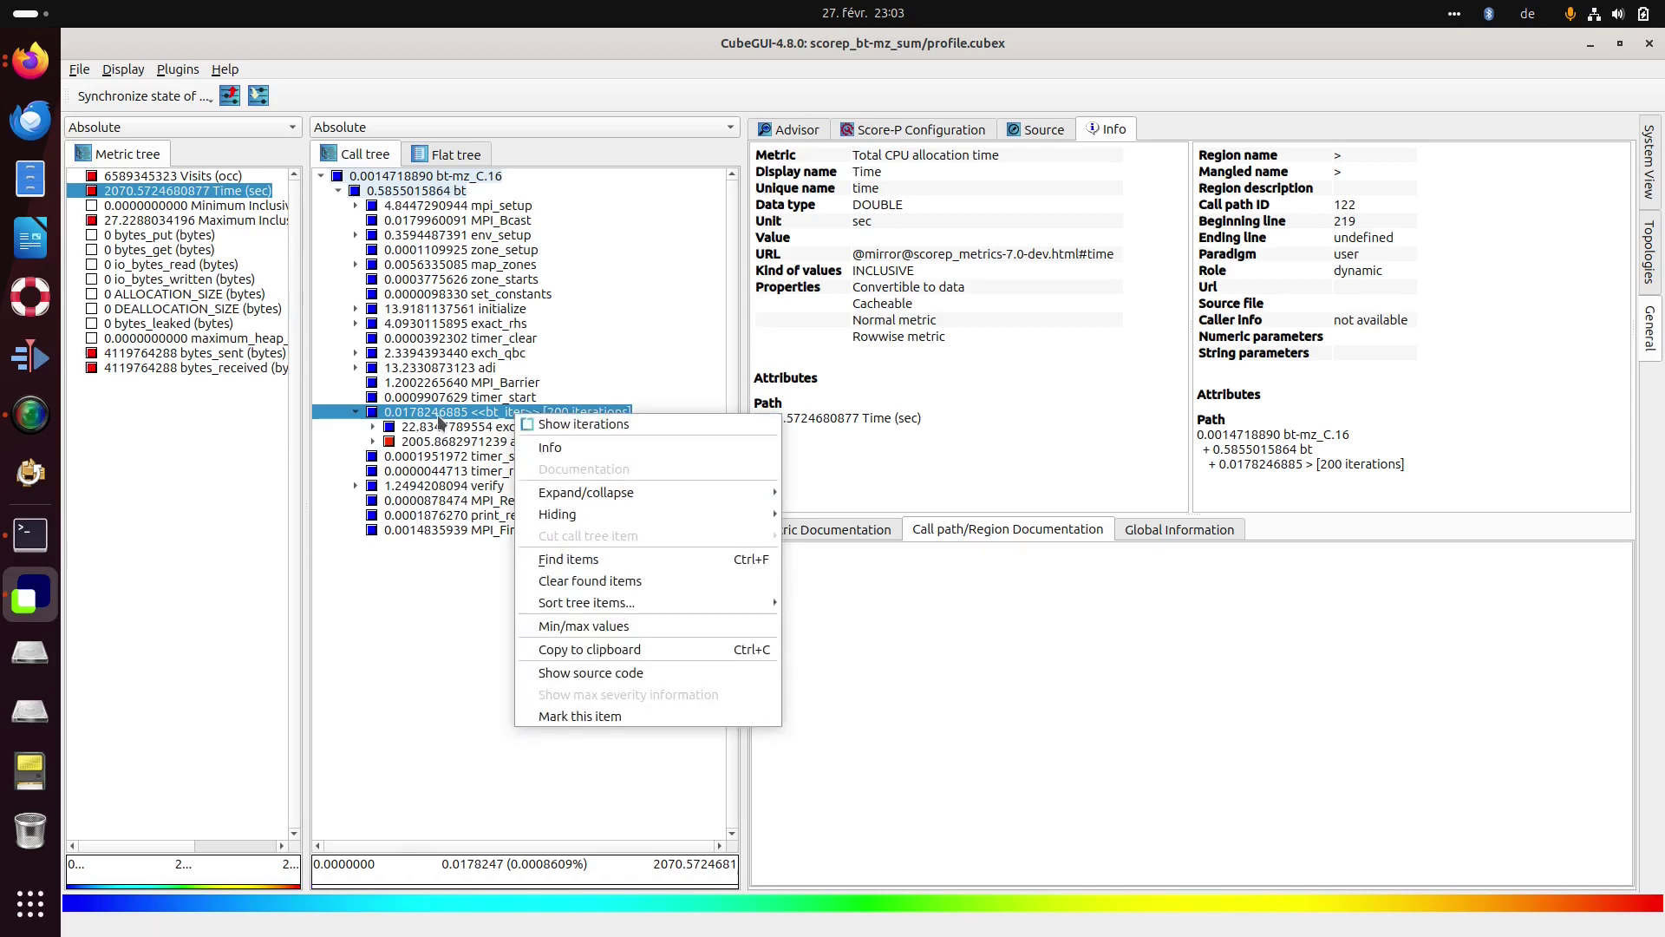
click(440, 425)
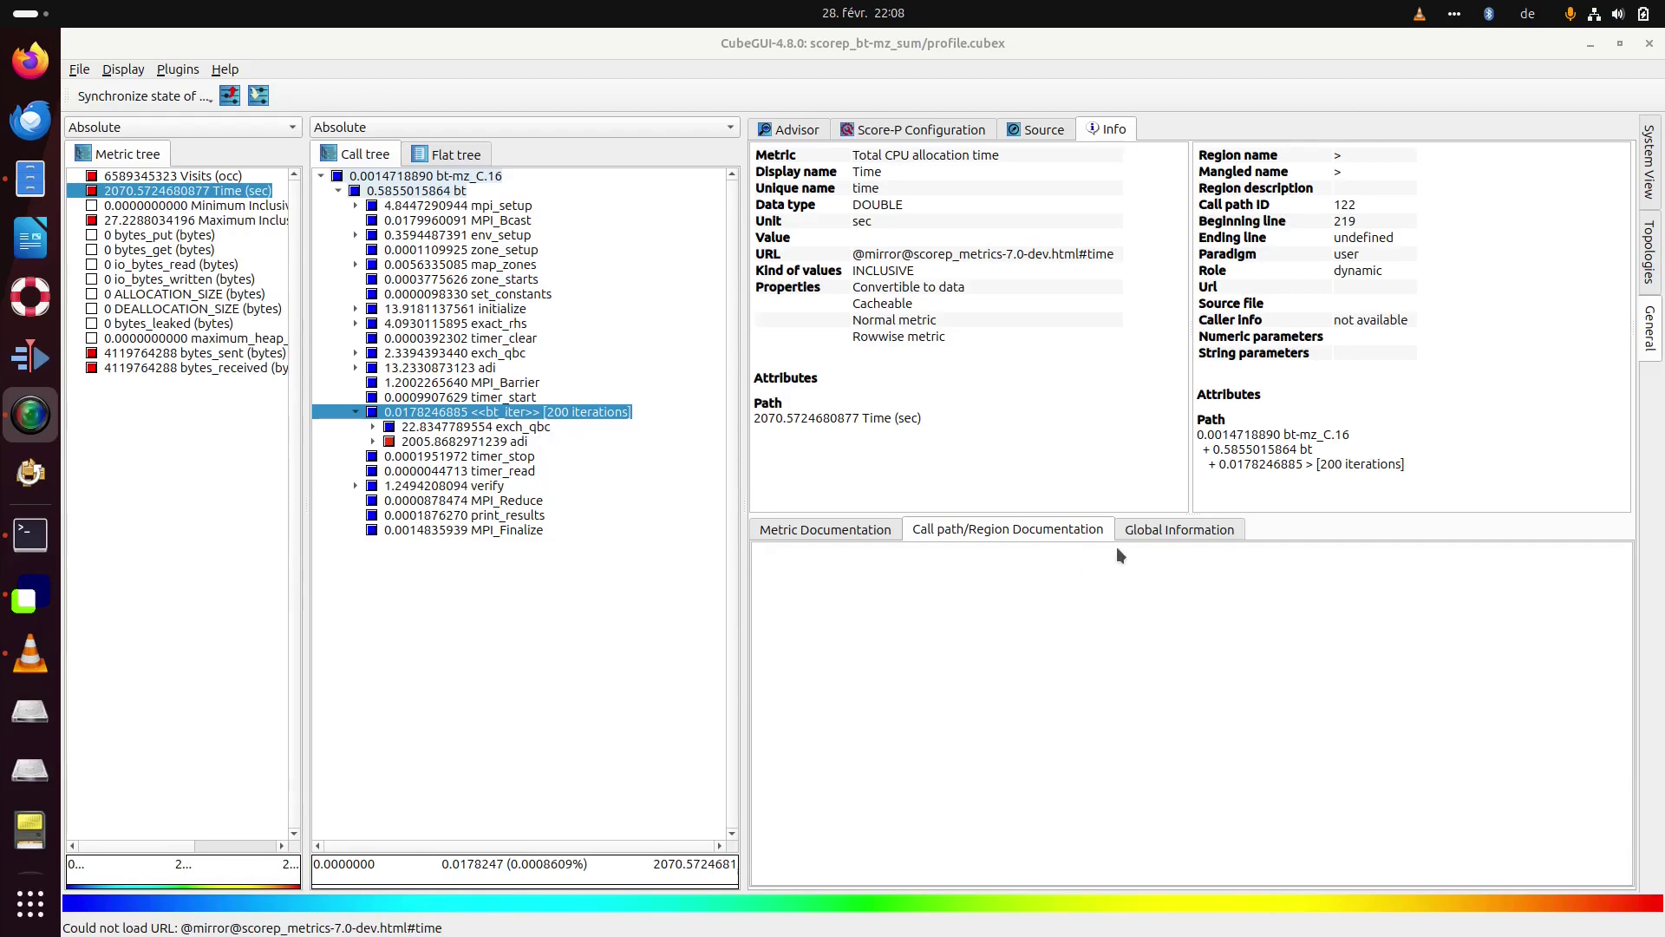
click(1169, 529)
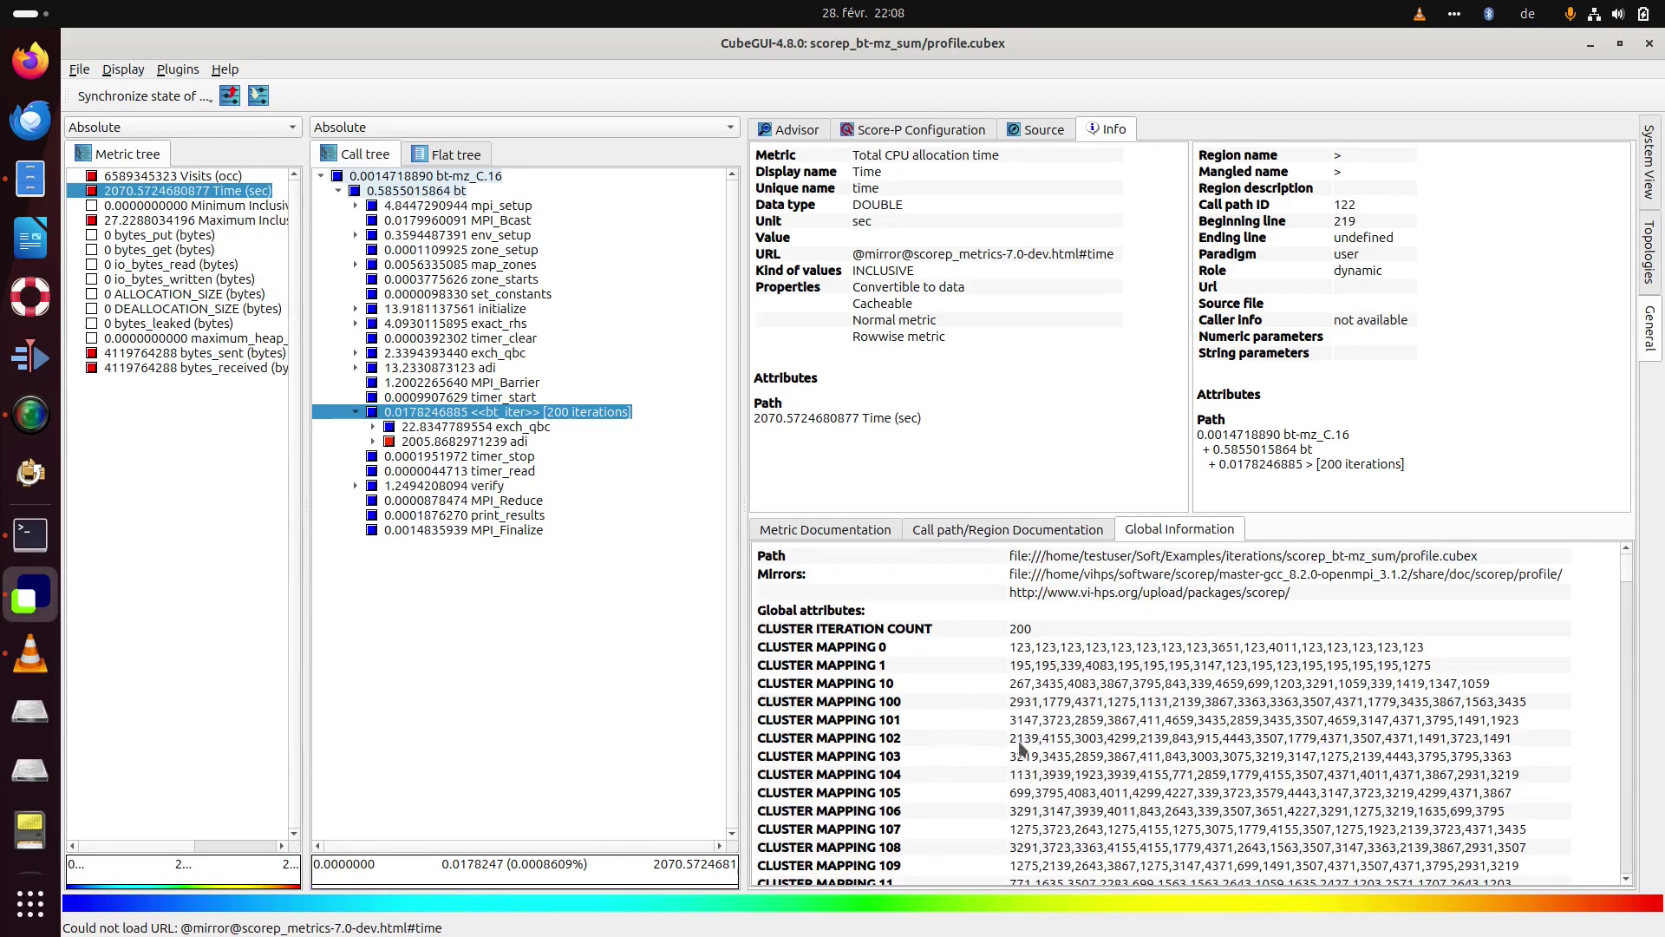
click(998, 531)
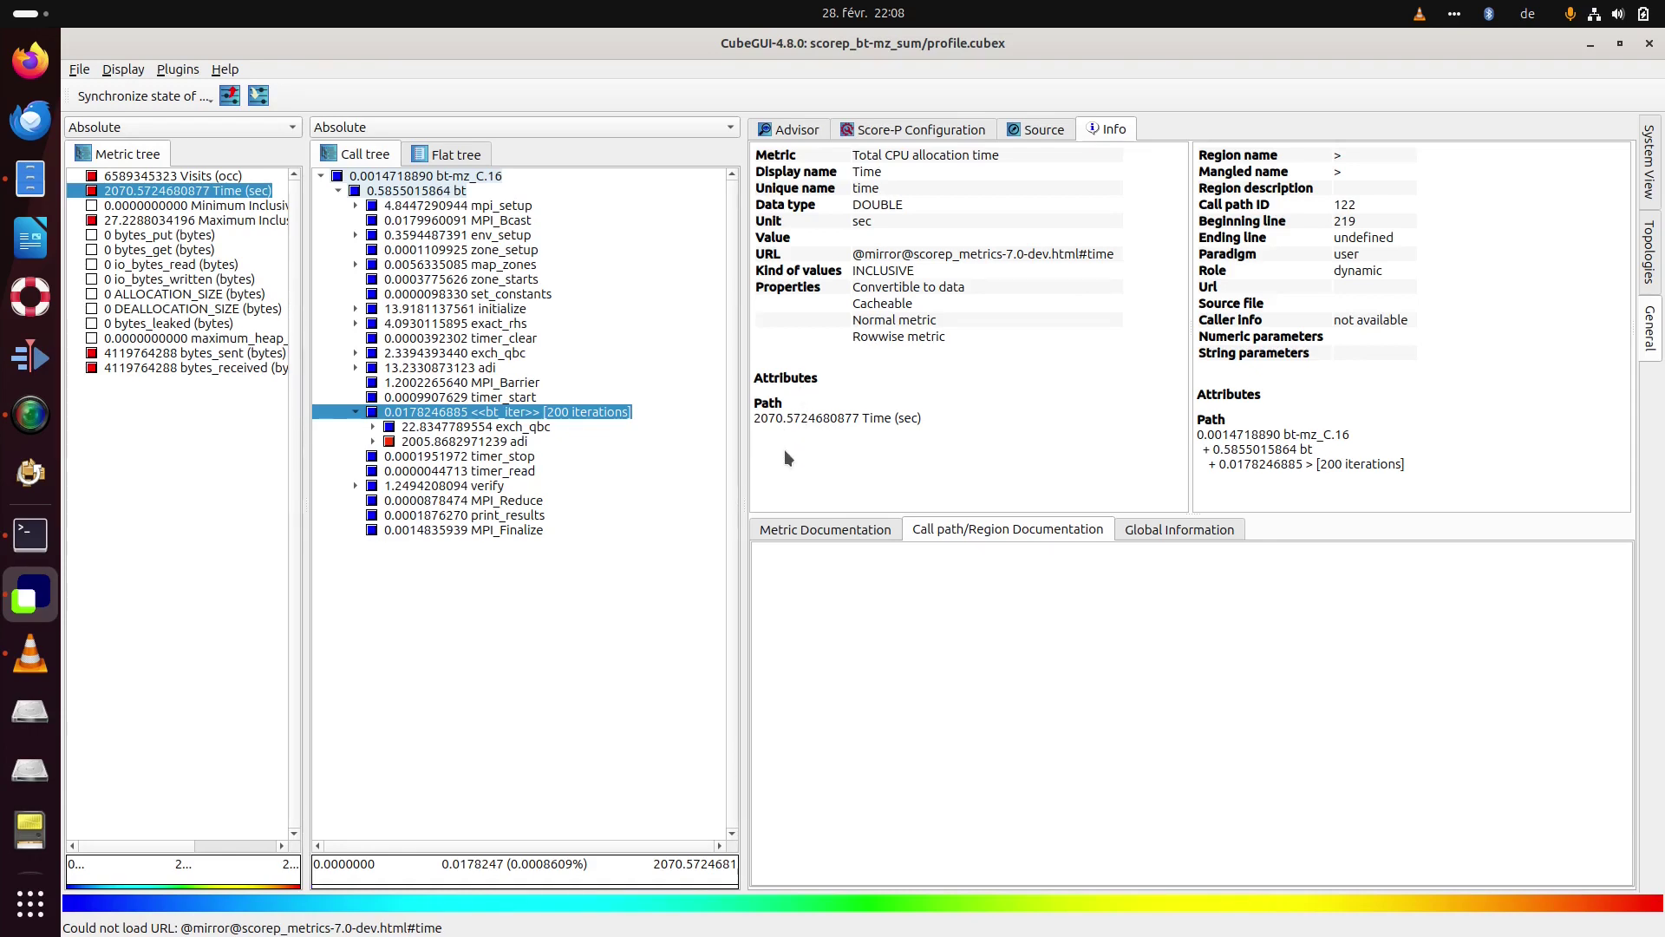
click(79, 70)
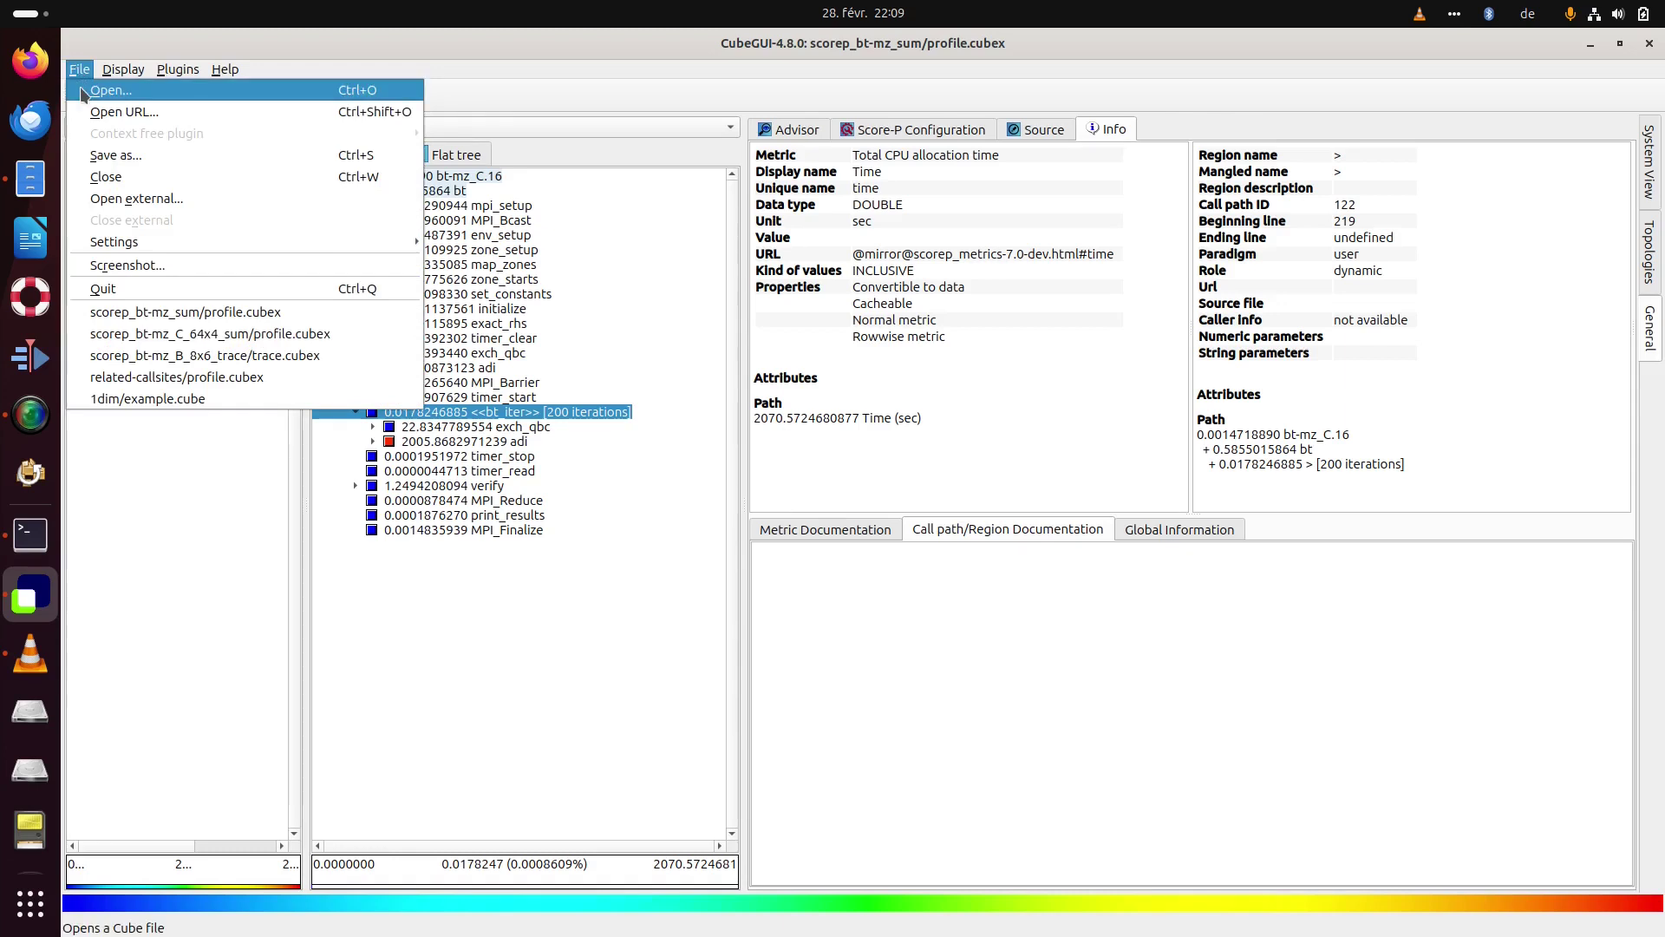
click(83, 90)
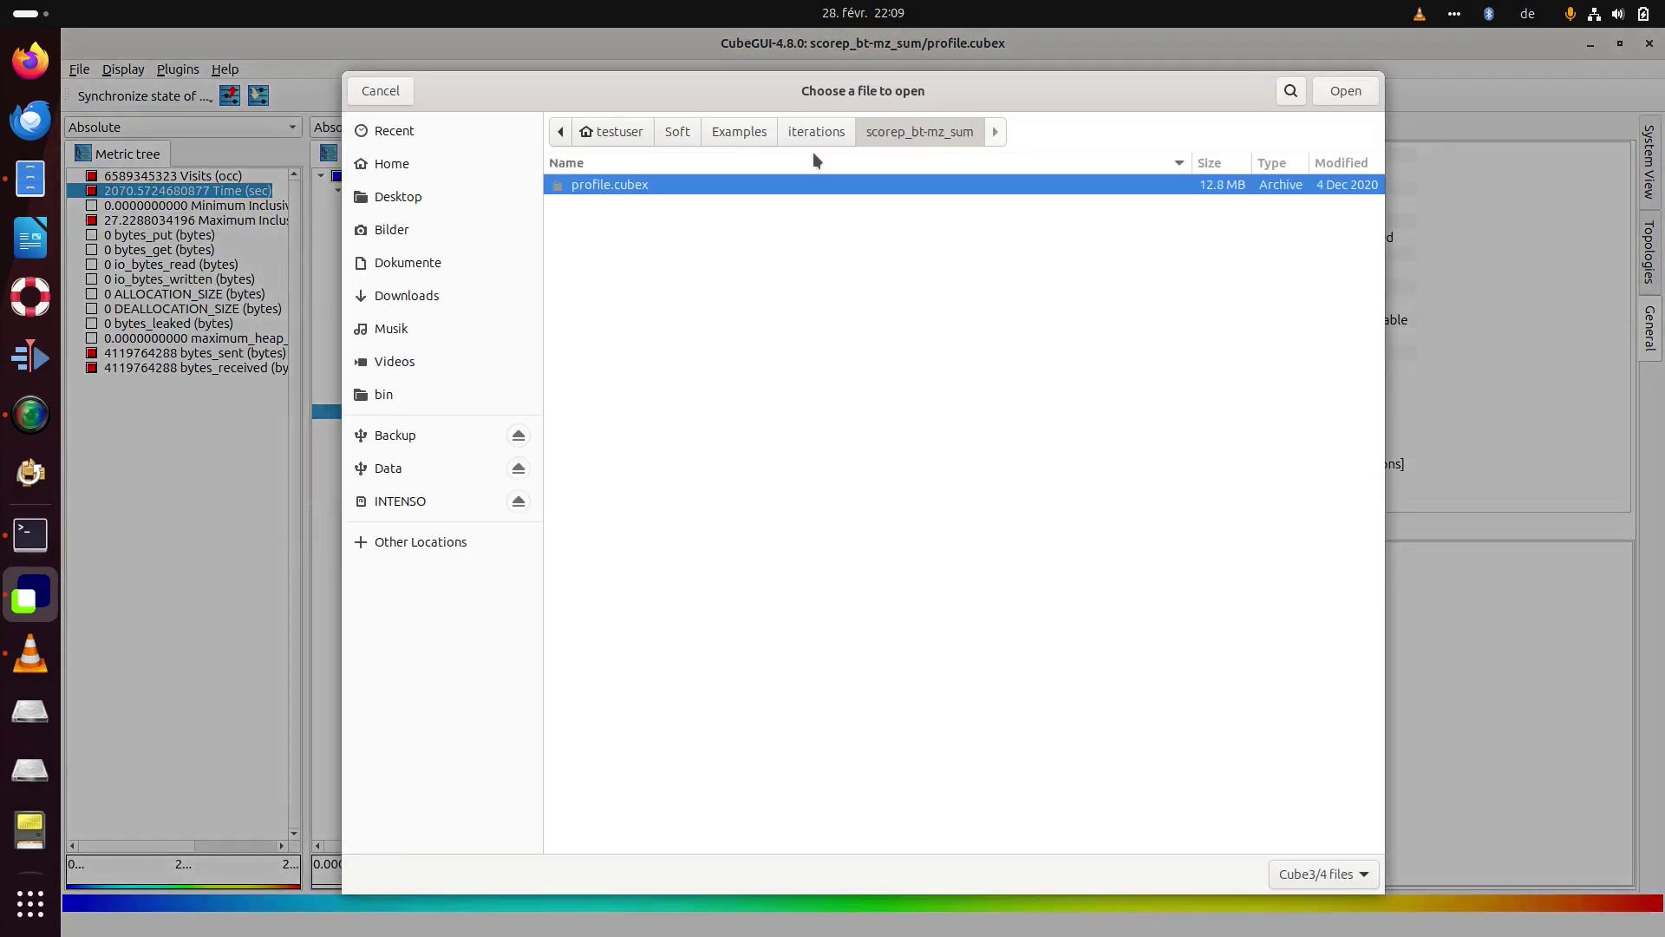
click(768, 132)
click(659, 286)
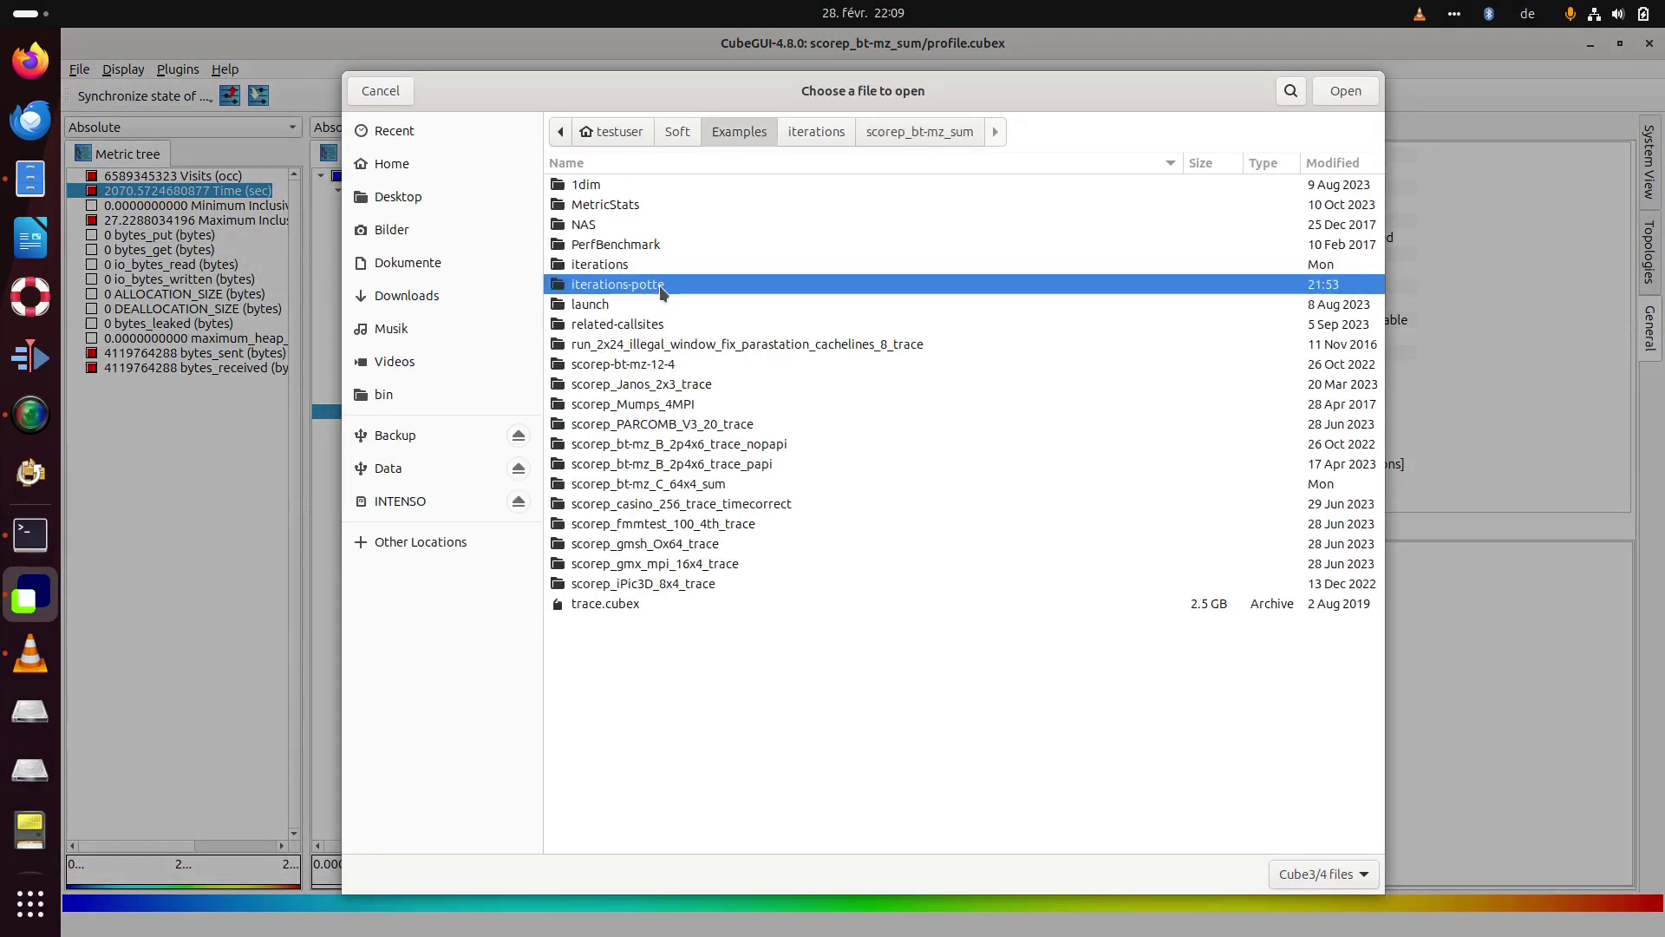
double_click(659, 285)
double_click(604, 189)
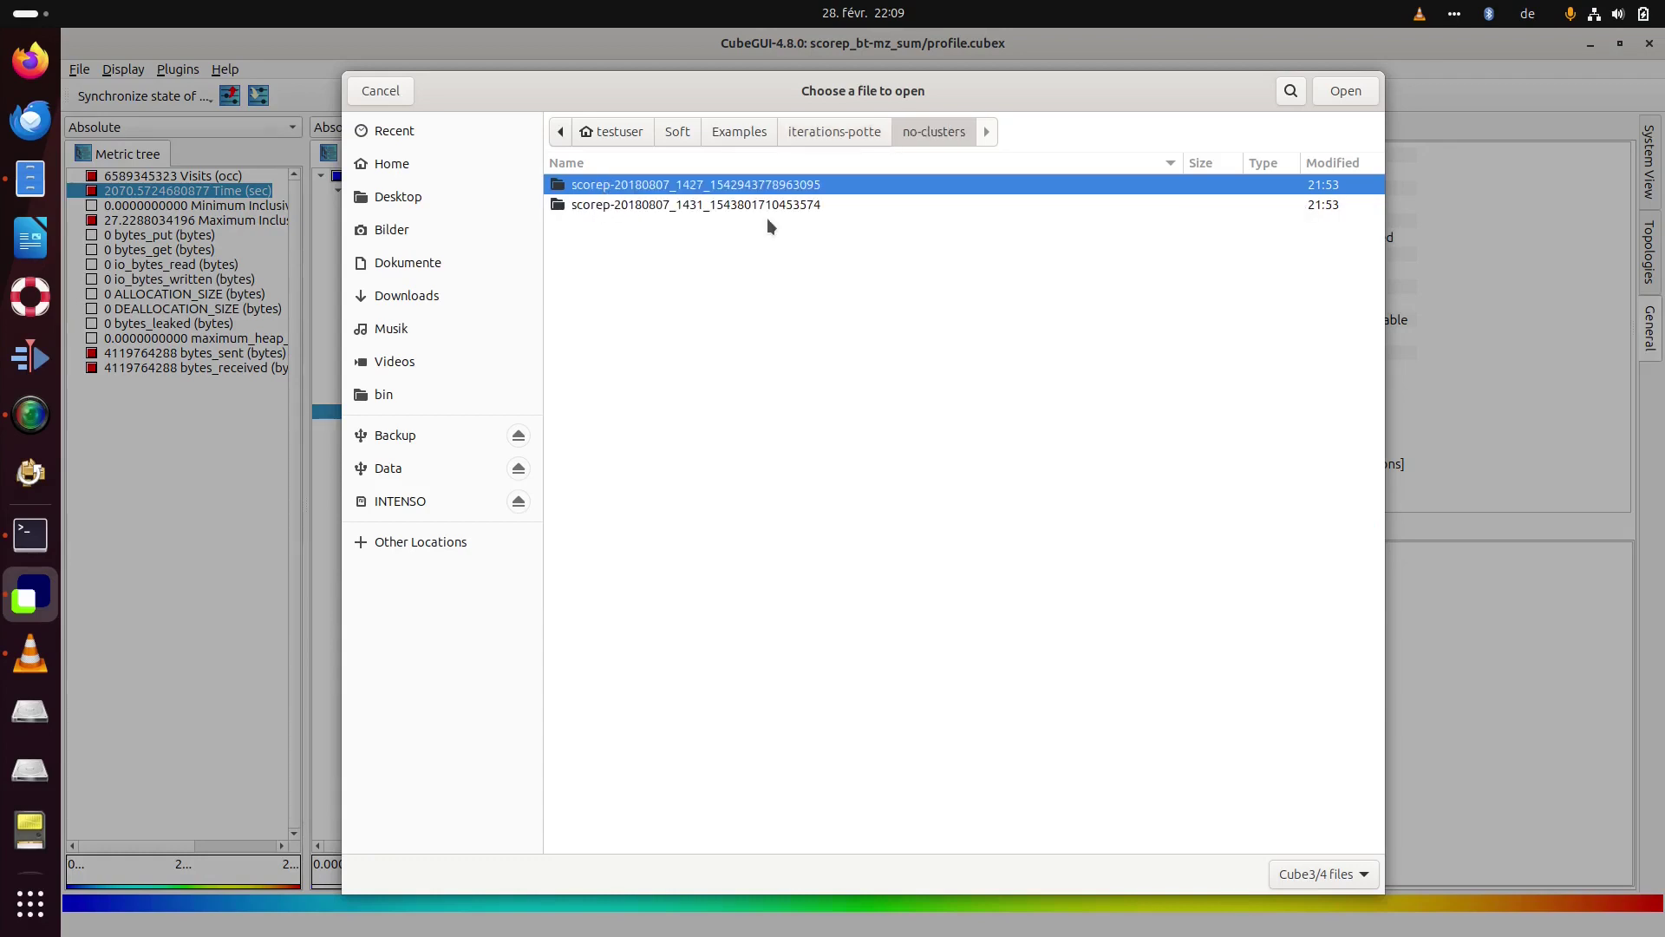
double_click(694, 207)
double_click(679, 184)
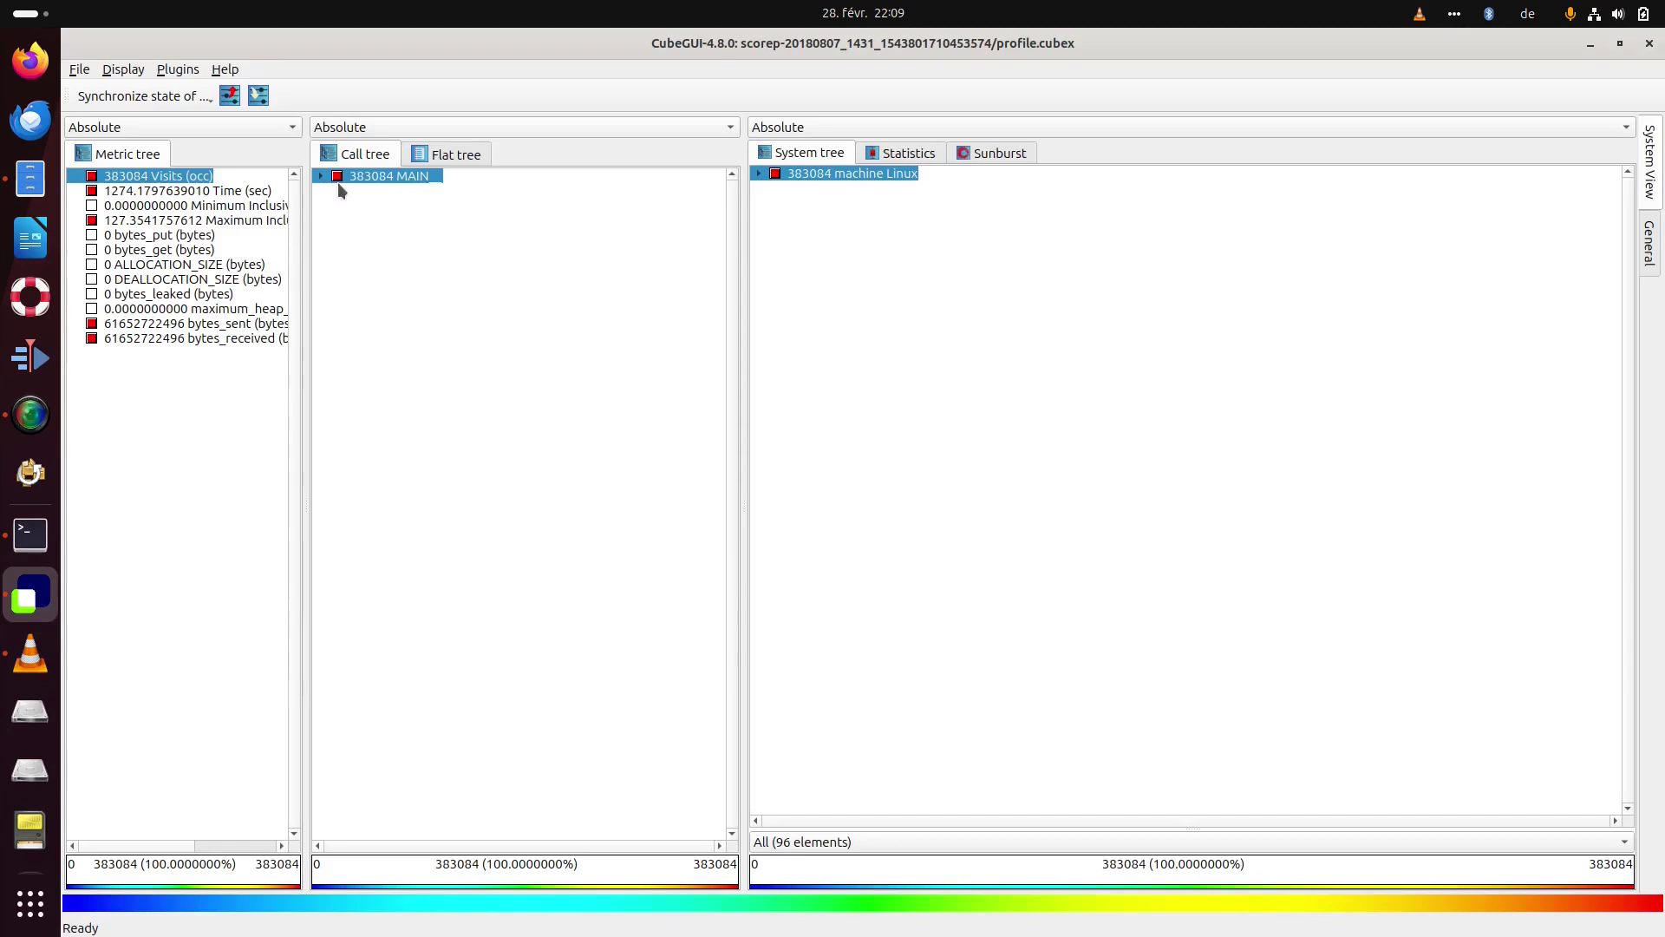
Expand MAIN__, gcurv_ and tschem_ in the call tree and select tschem_iteration.
click(321, 177)
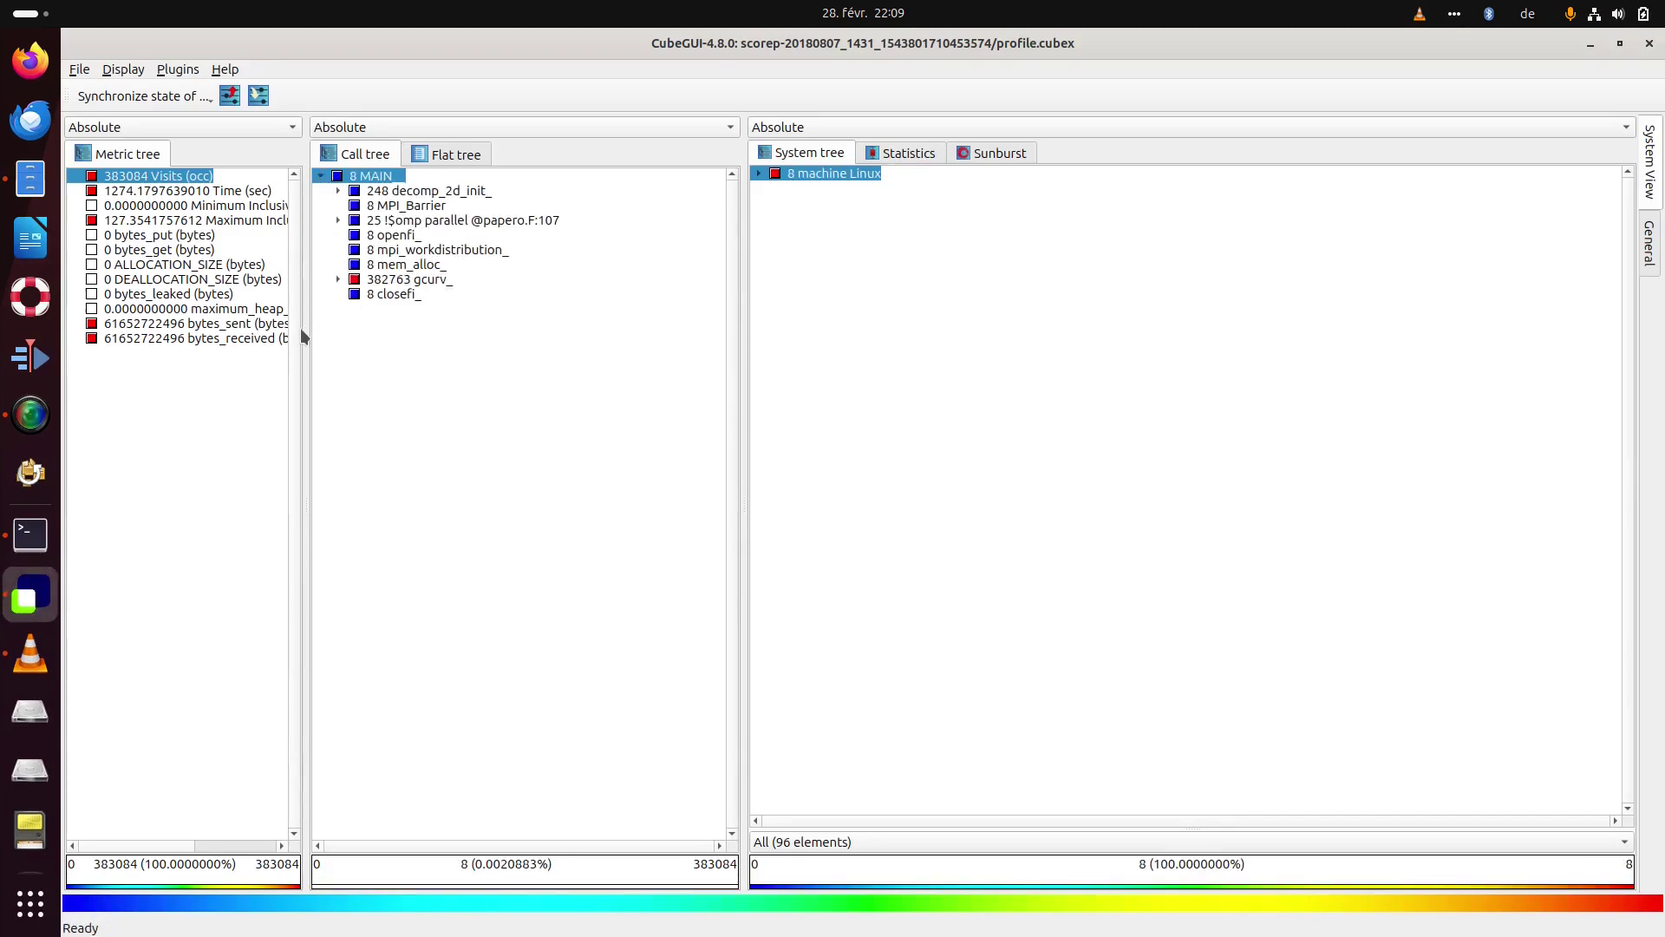
click(339, 269)
click(338, 280)
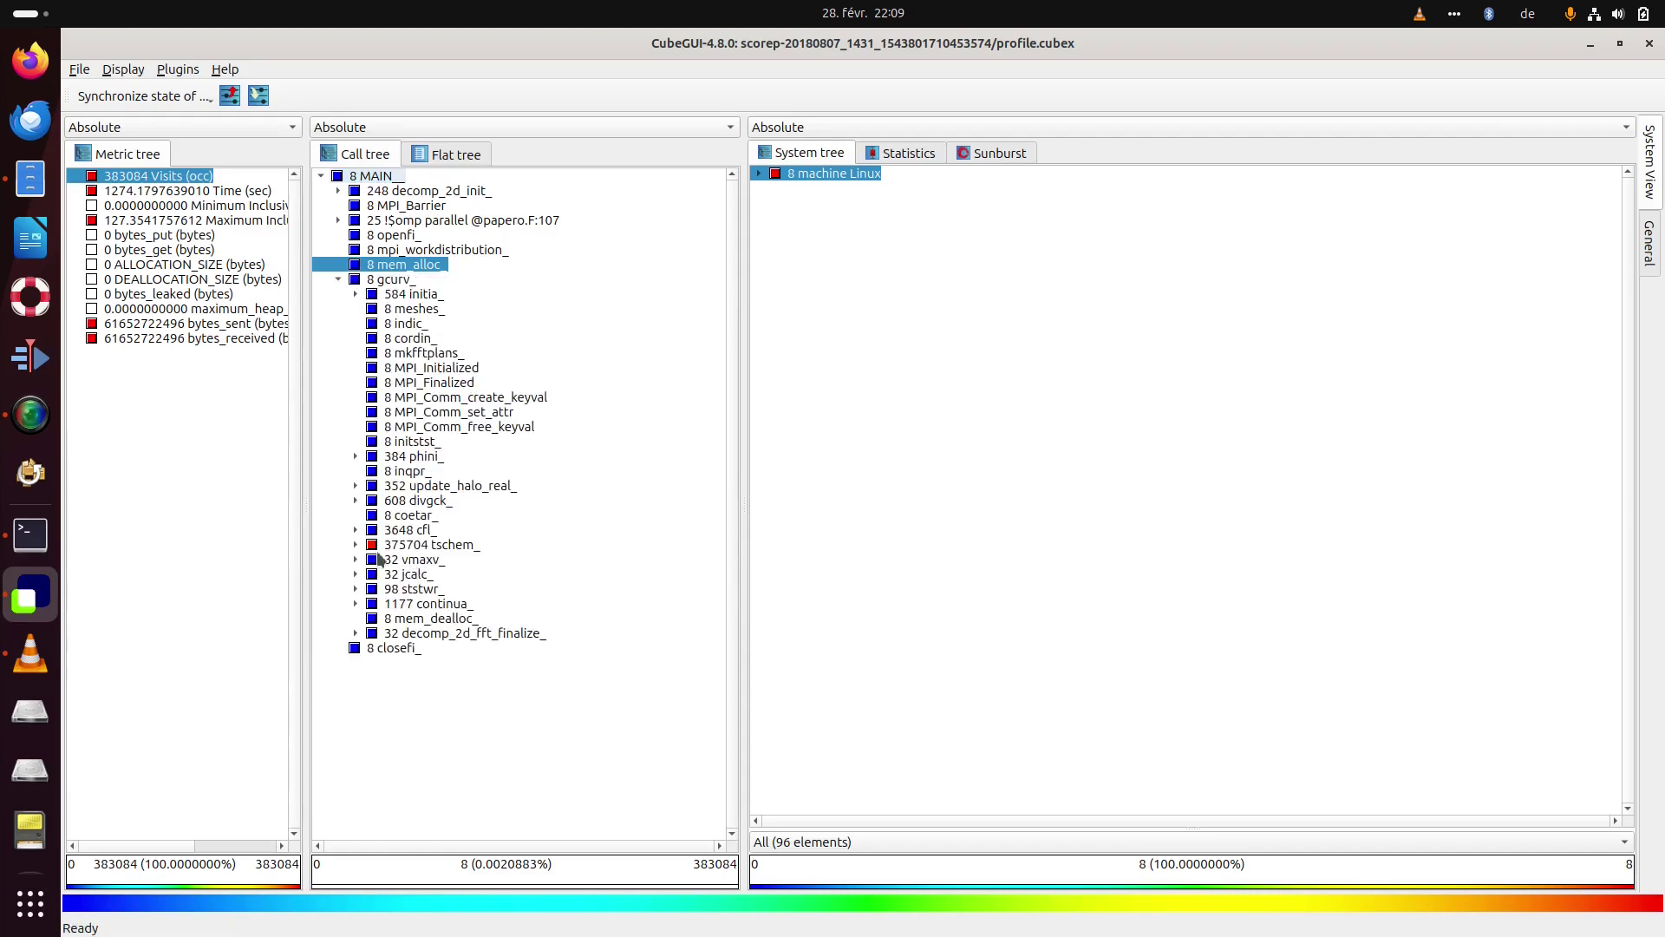
click(353, 545)
click(499, 560)
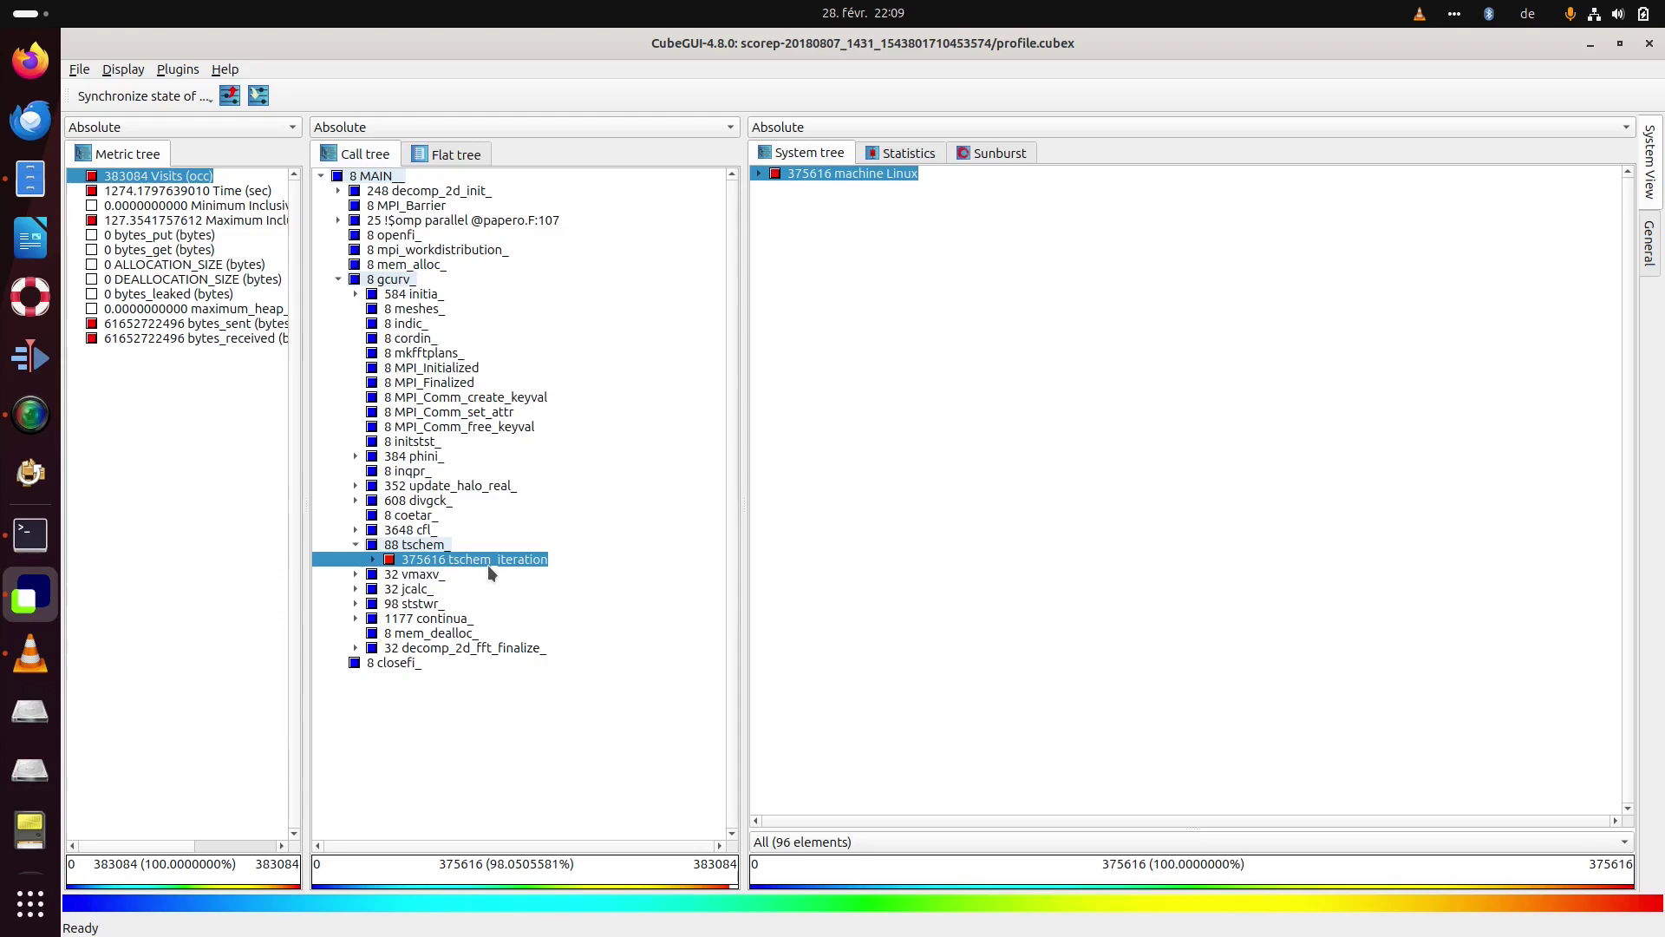
Expand tschem_iteration to list its instances and unfold the calls under instance=1.
click(373, 560)
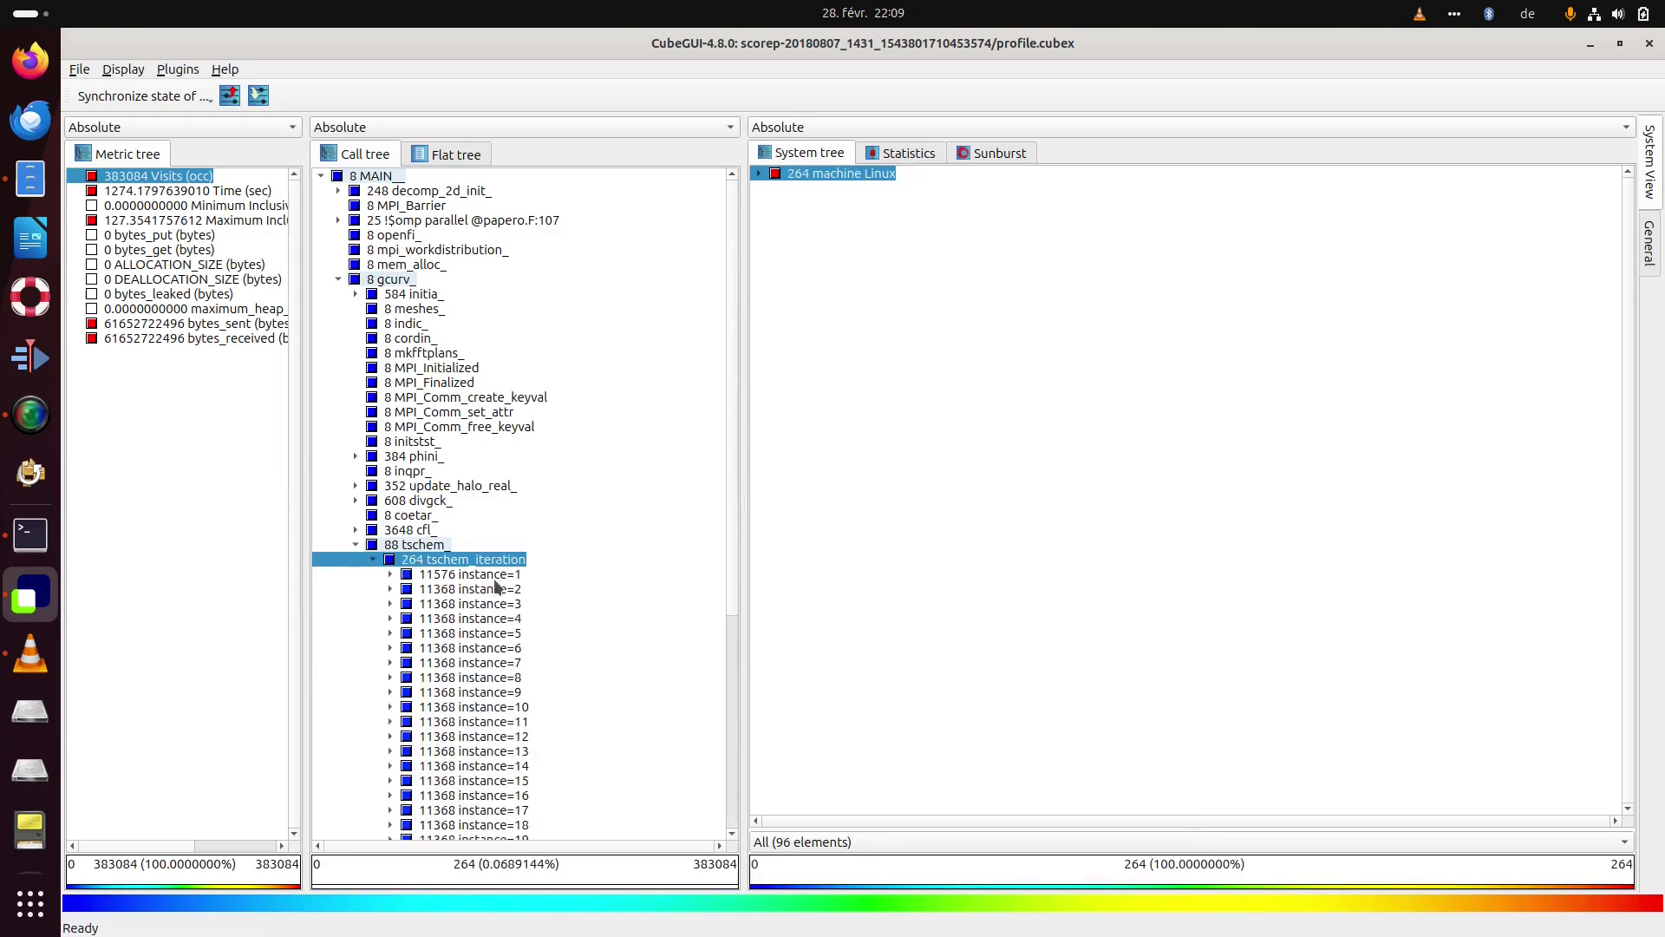
scroll(496, 720, down, 7)
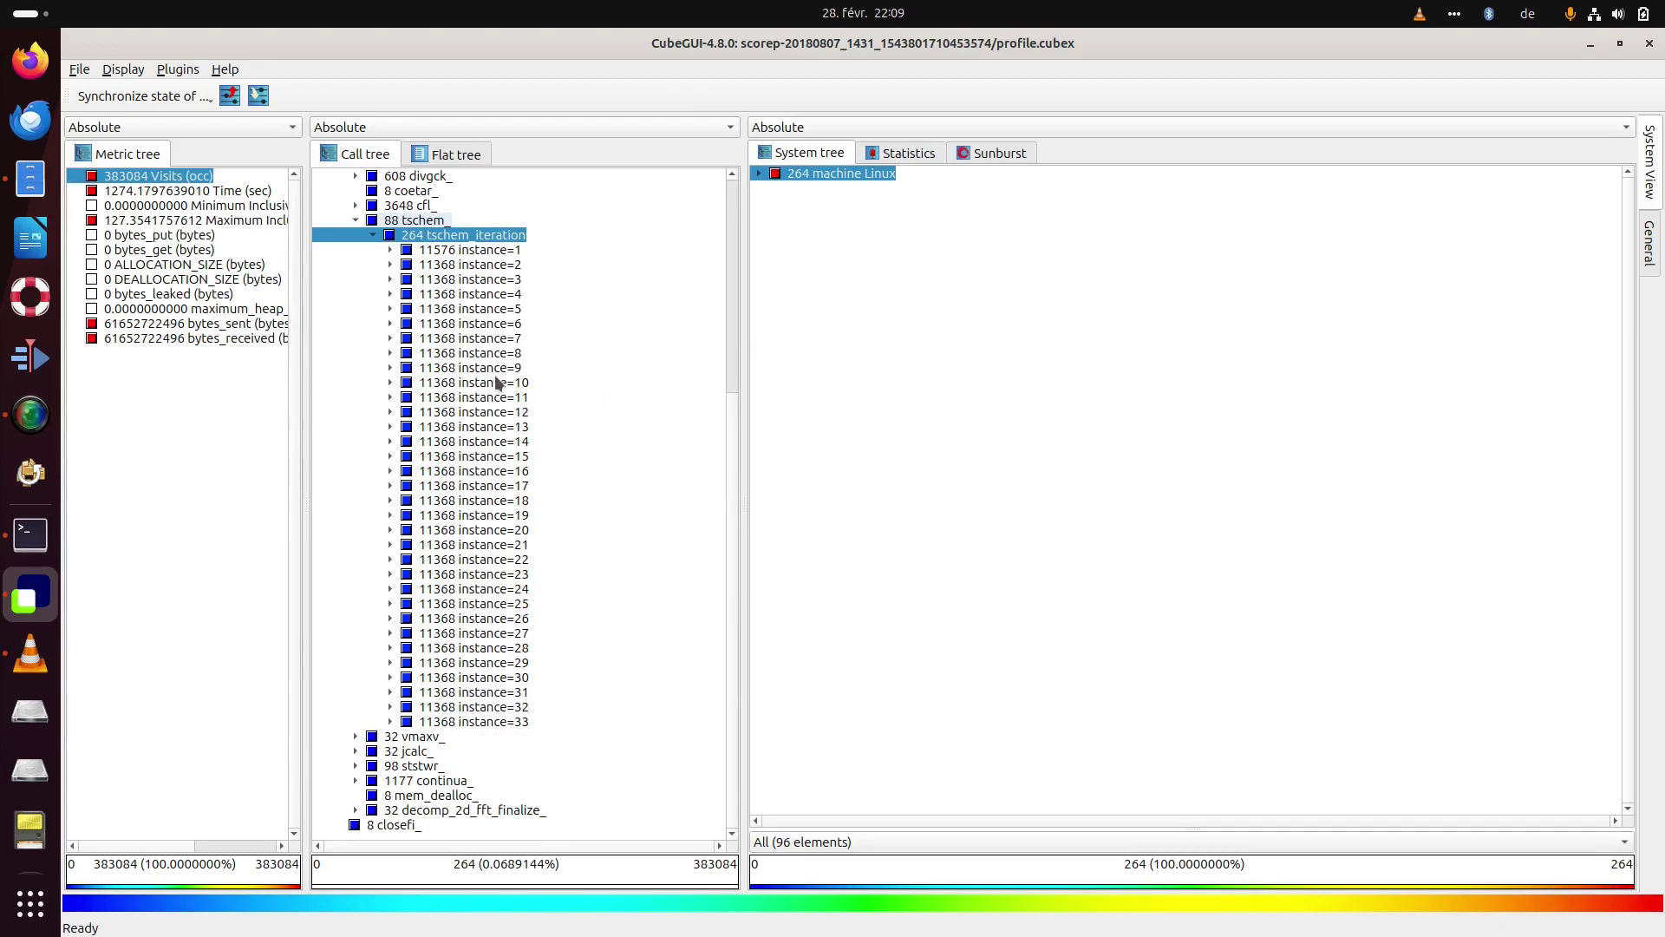
click(390, 250)
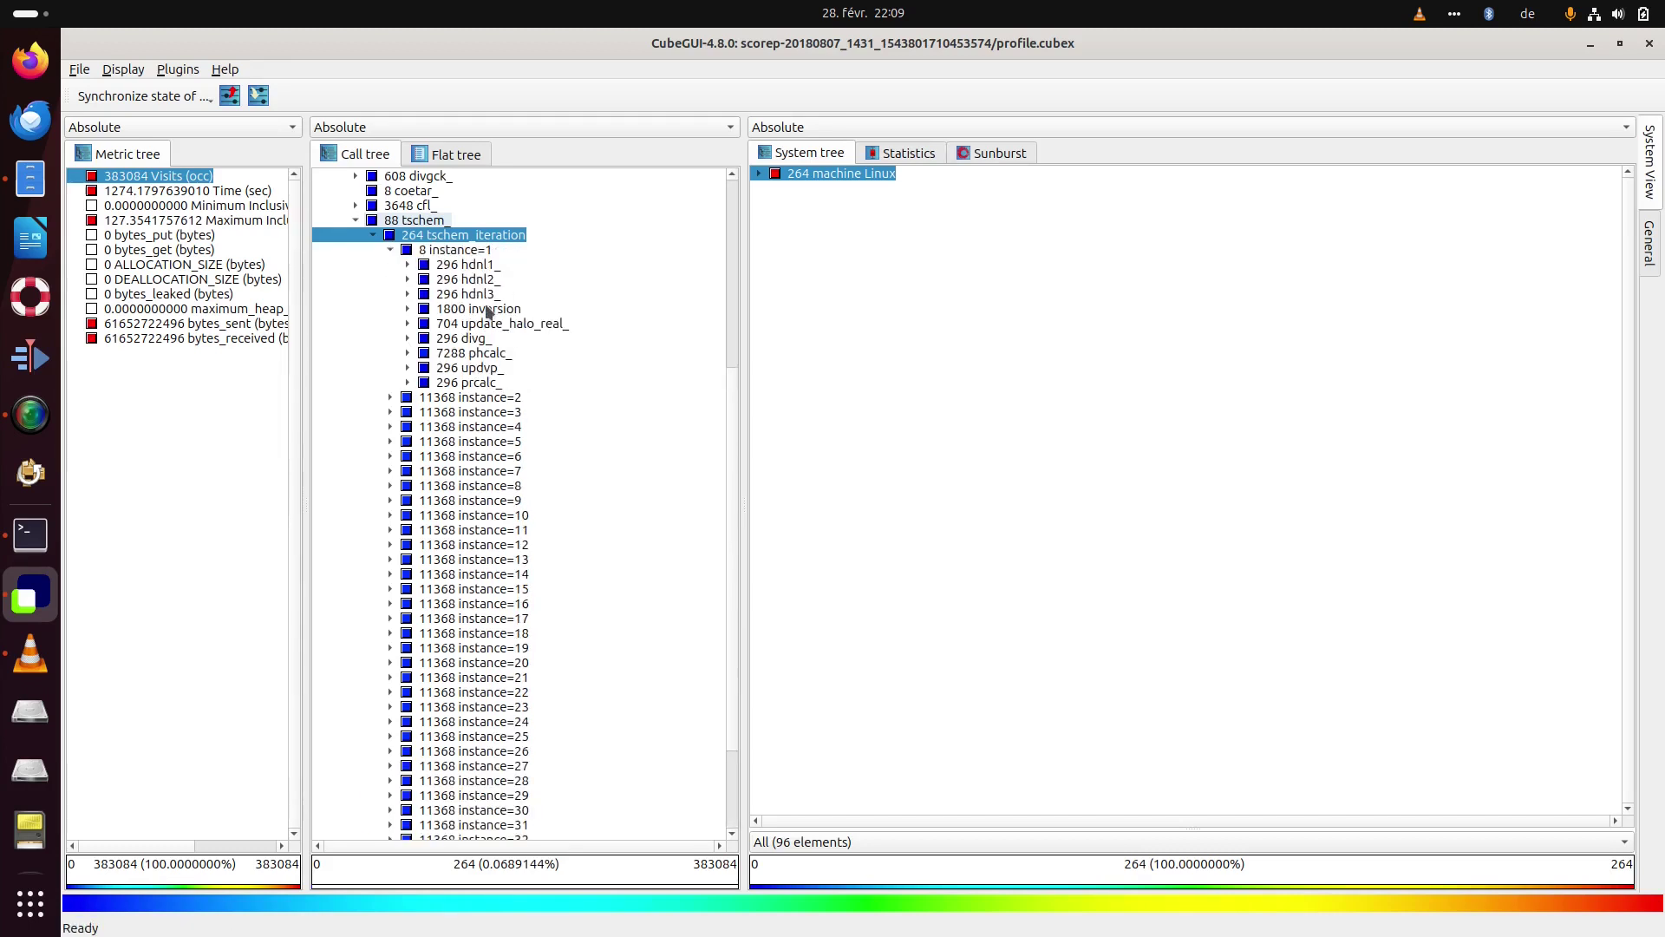
Compare the calls under instance=2 with those under instance=1 and collapse the tschem_iteration branch.
click(390, 399)
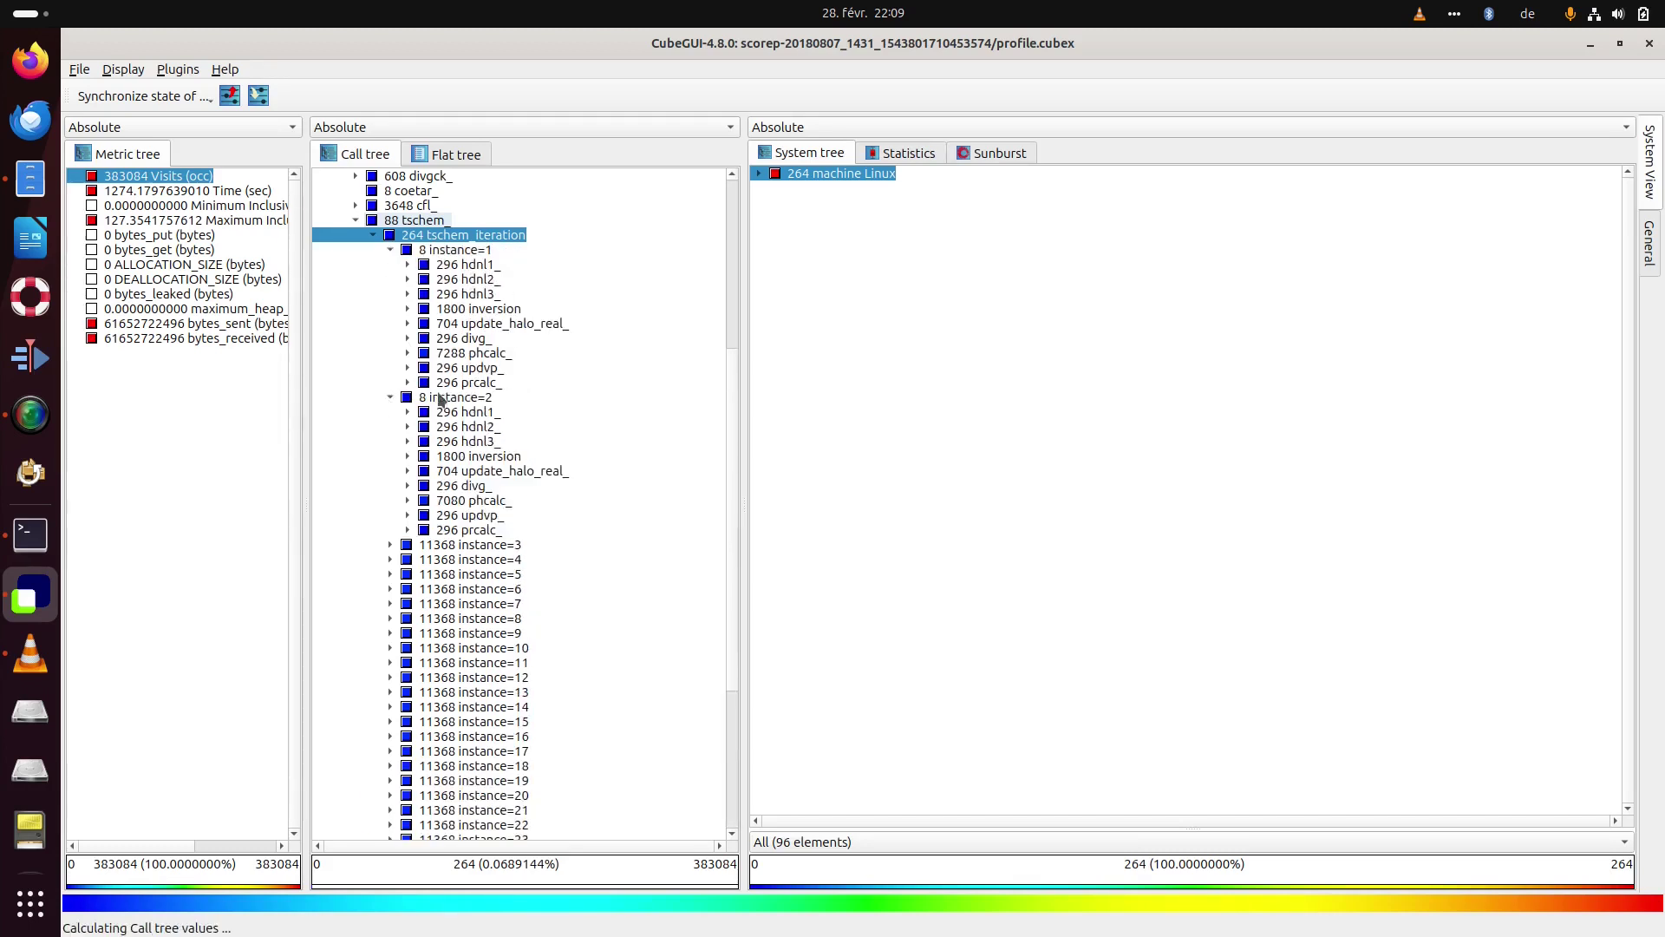
click(391, 399)
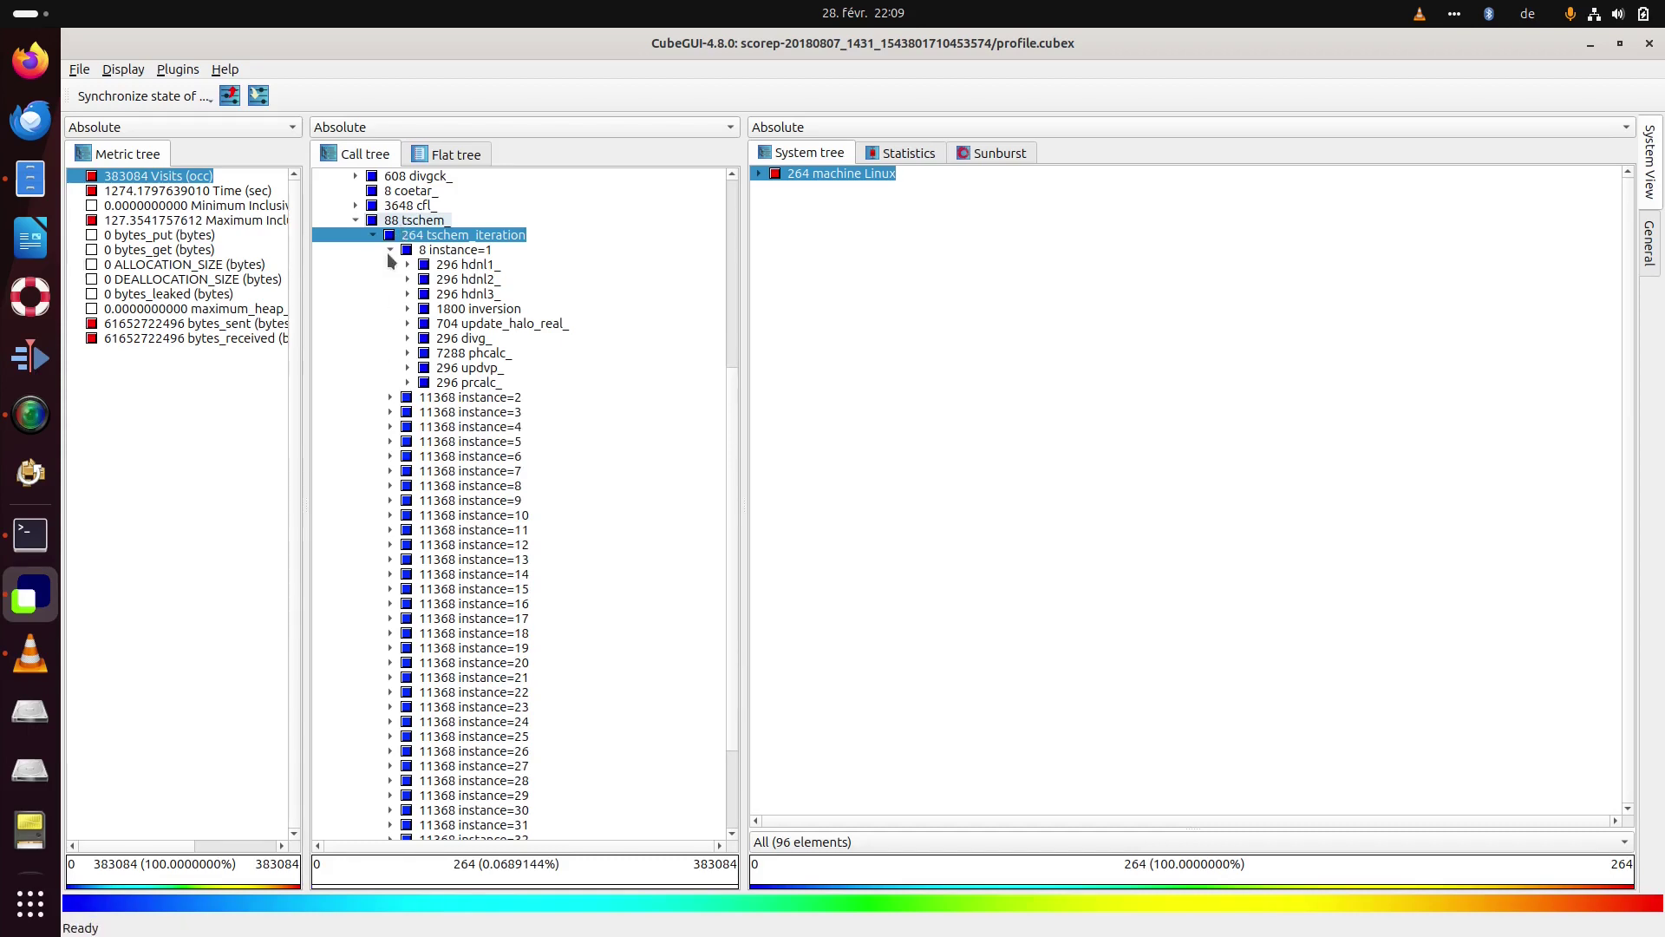
click(391, 249)
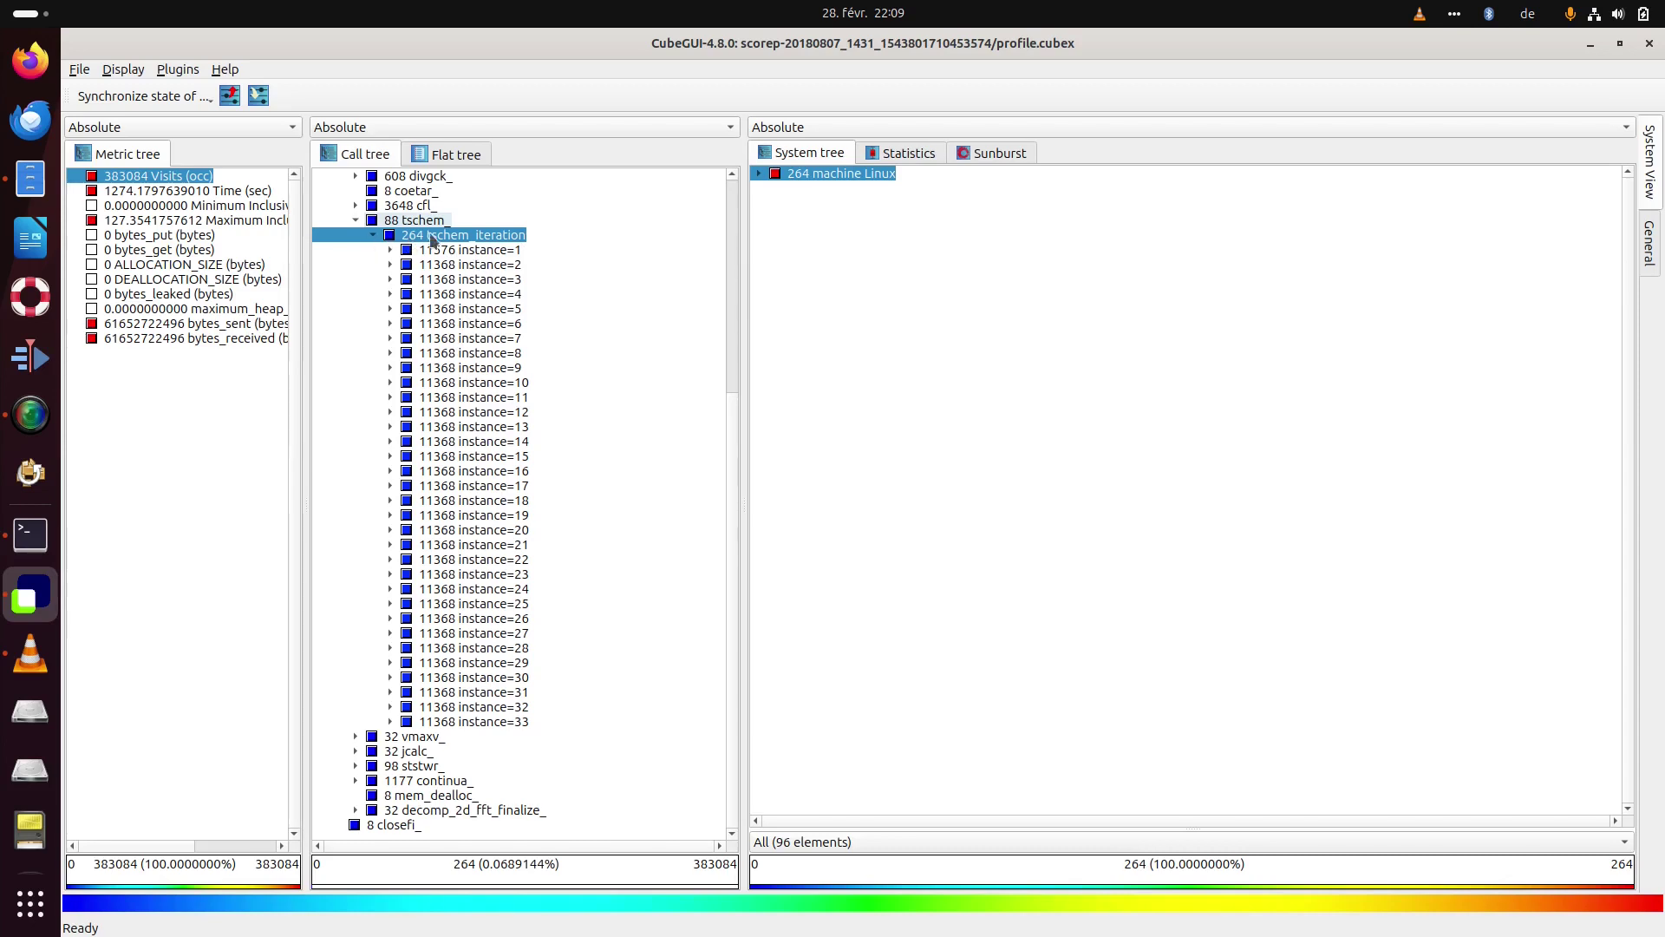
click(374, 236)
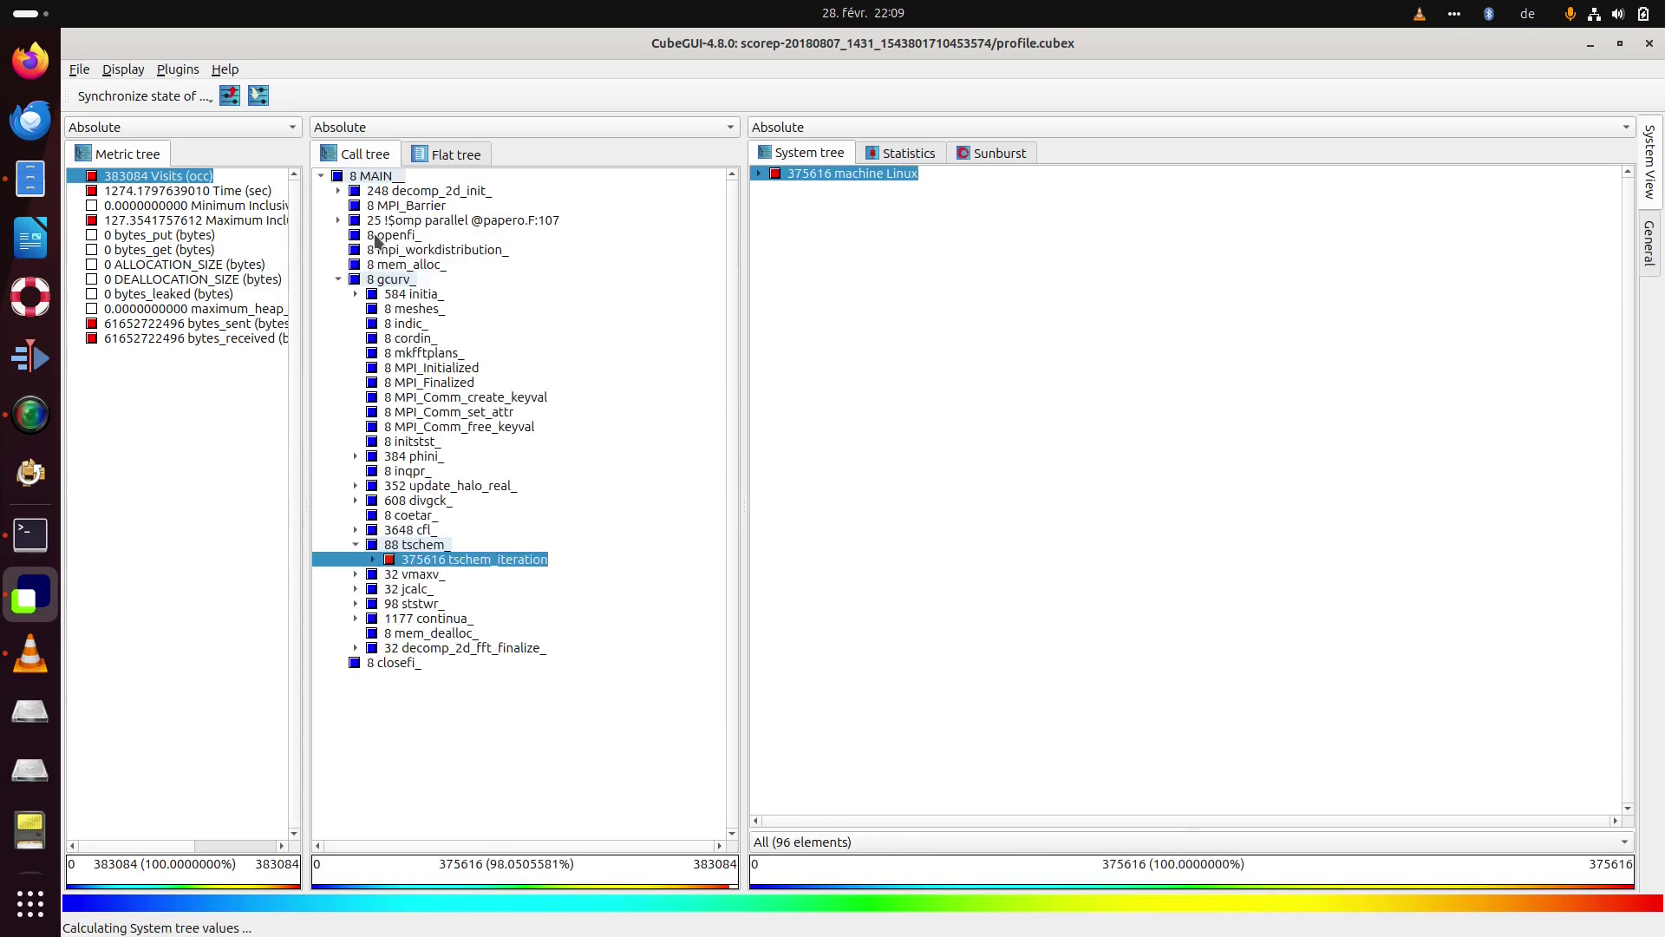
Set tschem_iteration as a loop and display its Heatmap.
right_click(451, 558)
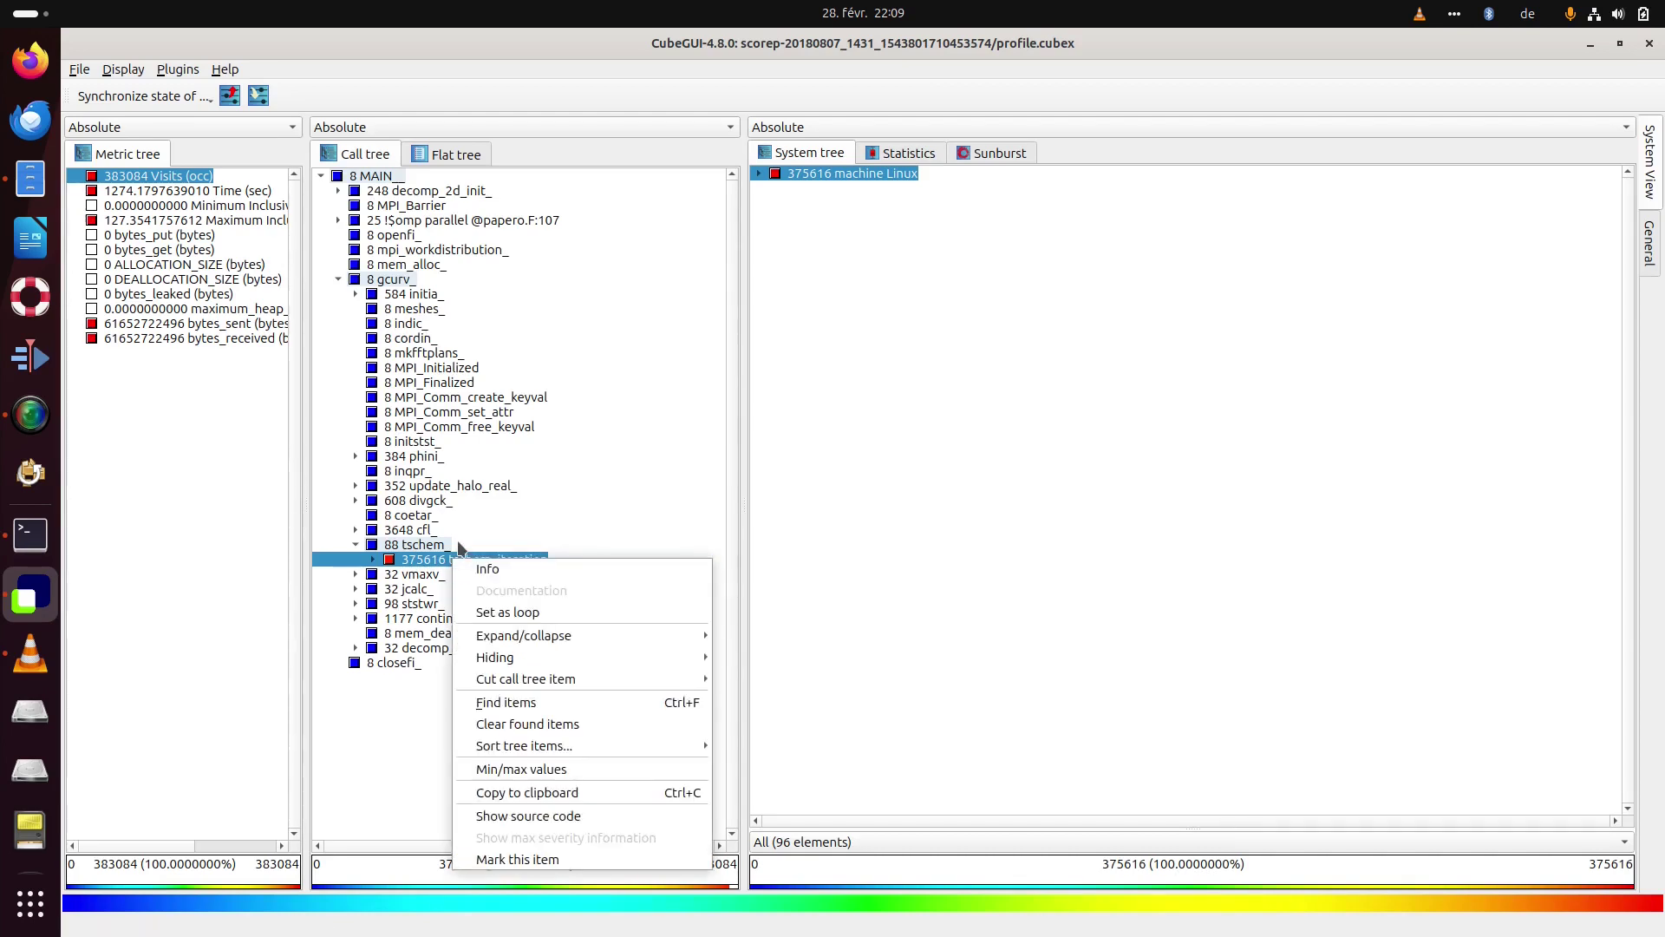
click(541, 614)
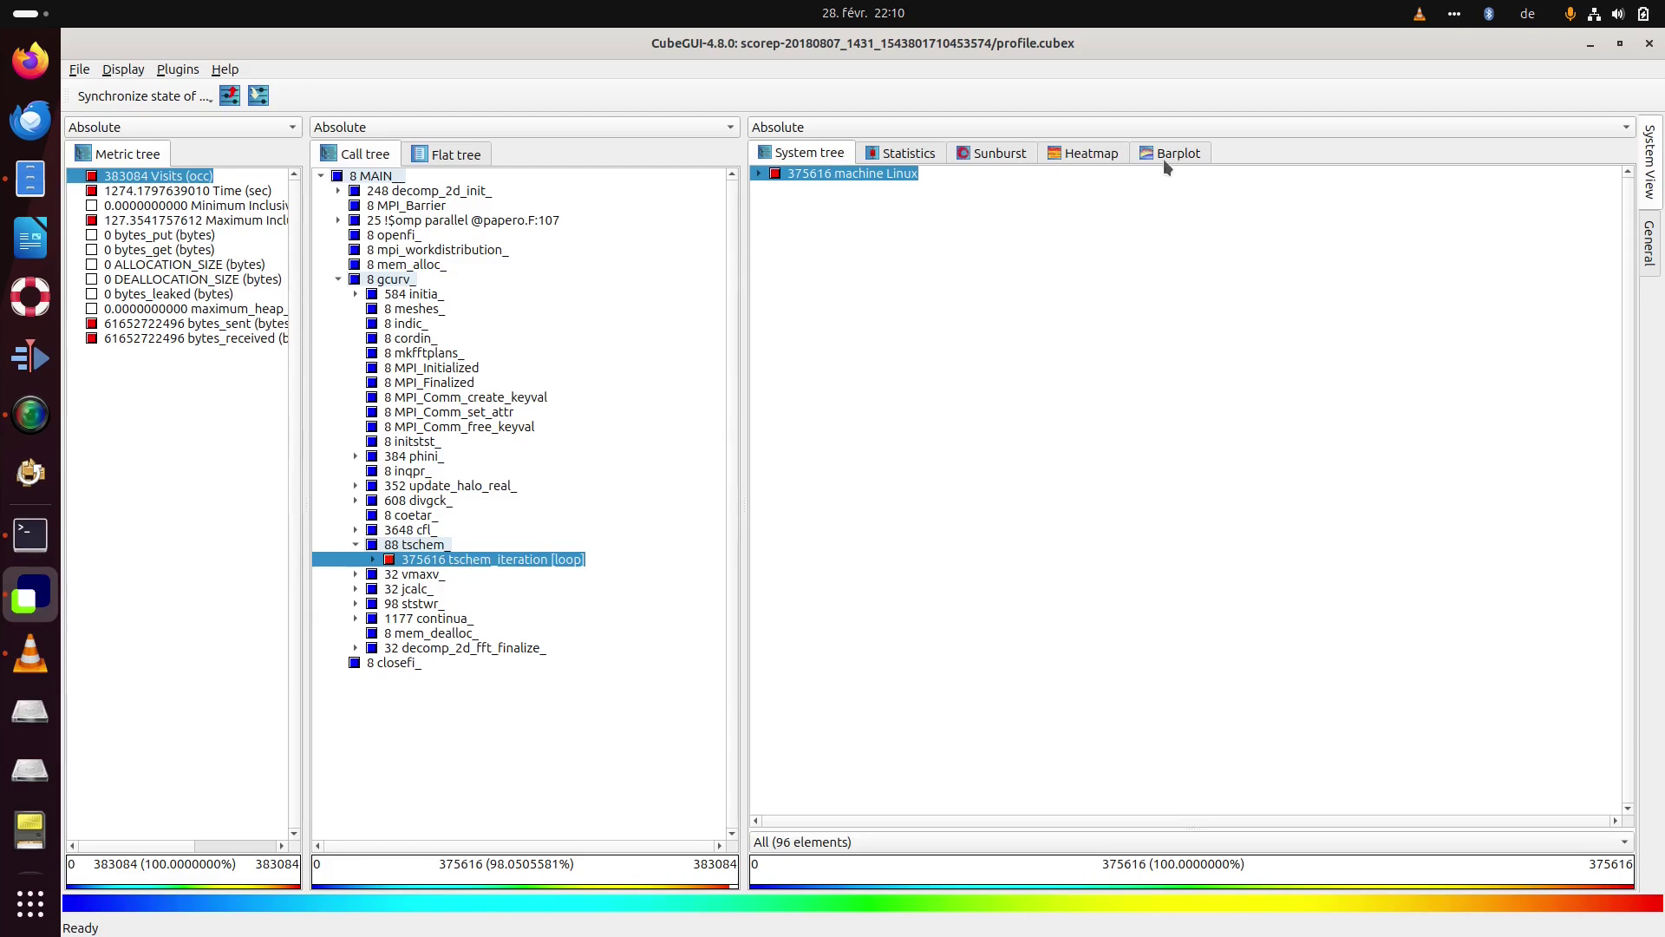
click(1086, 153)
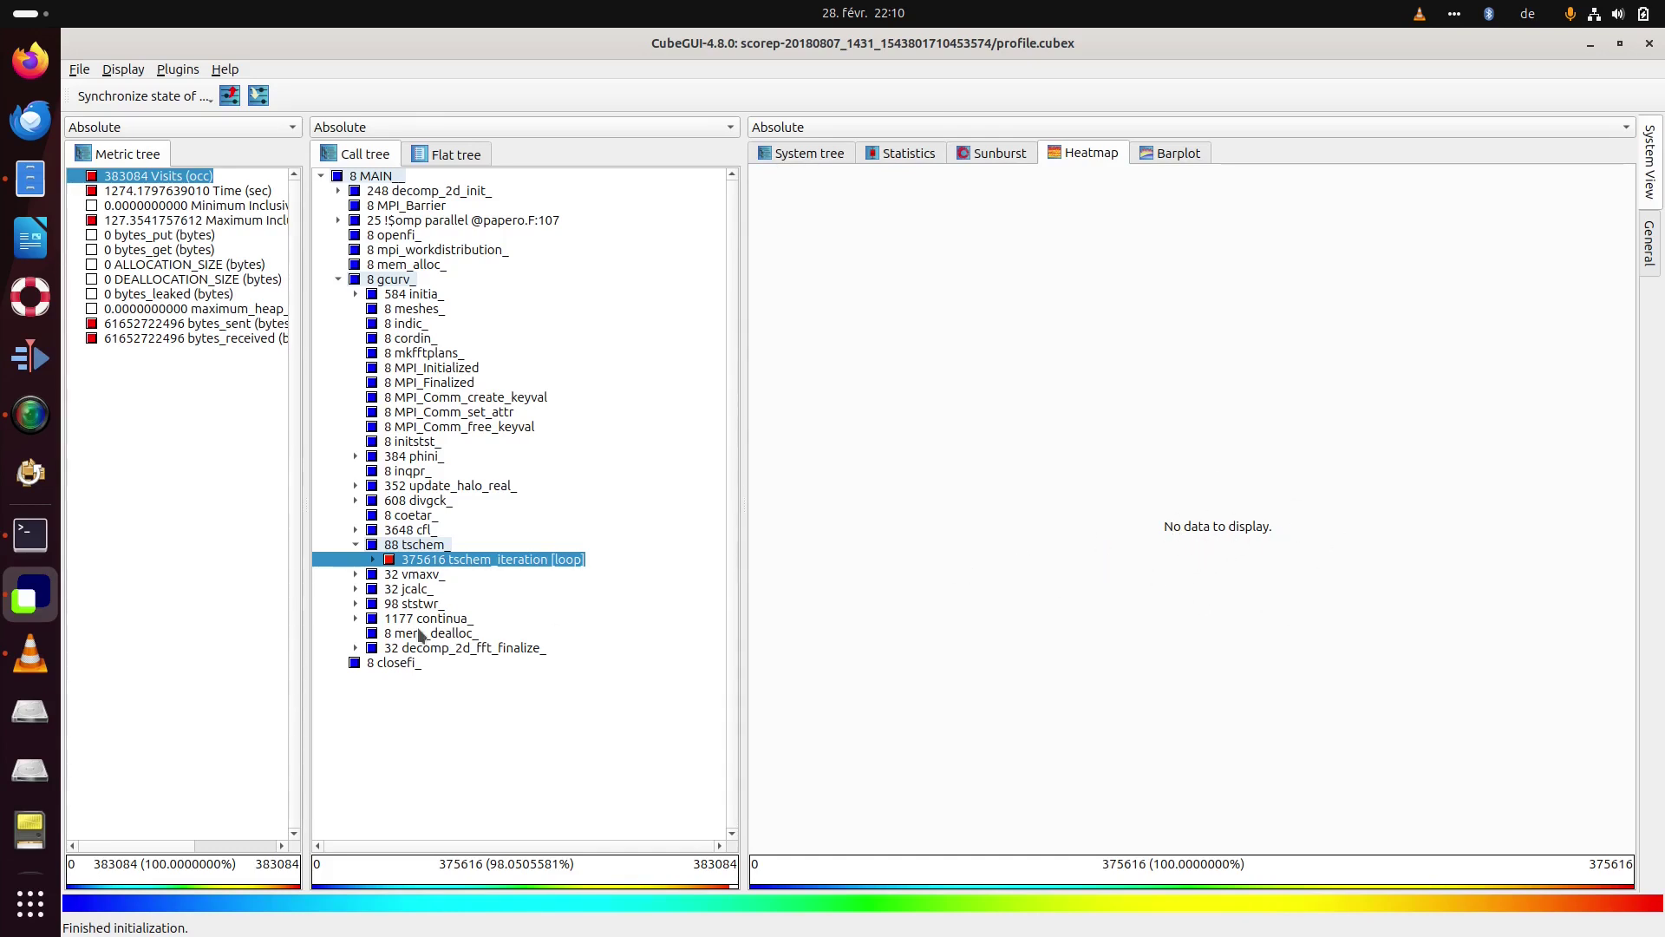
Review the instances listed under the tschem_iteration loop and hide its iterations.
click(373, 559)
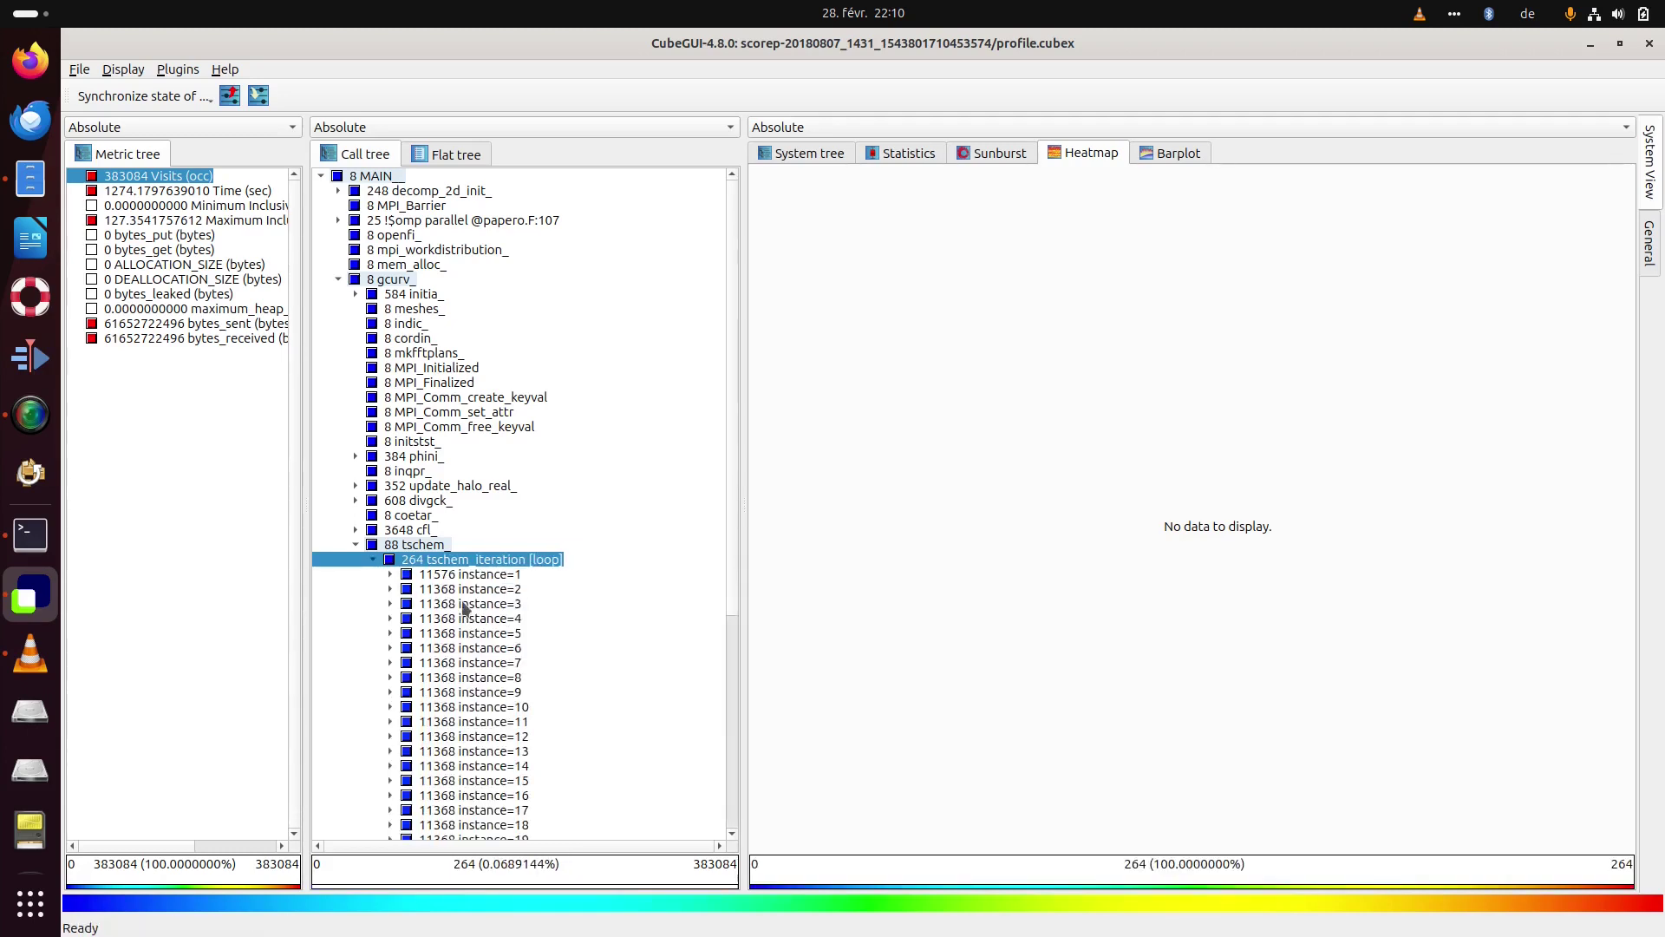
scroll(442, 677, down, 3)
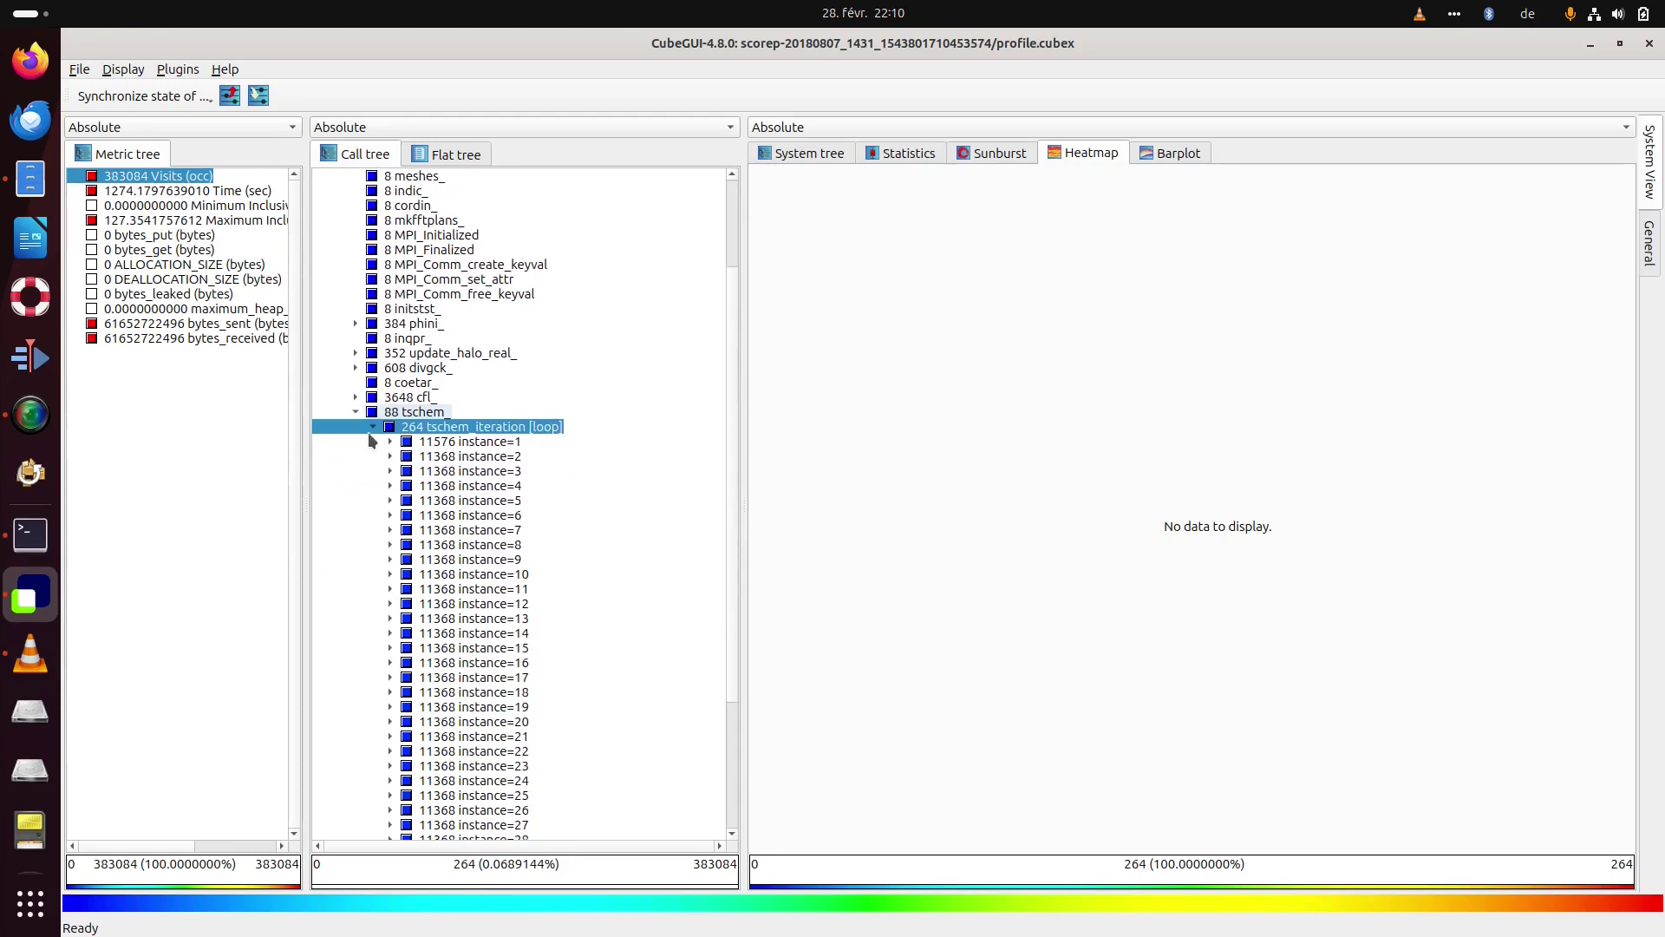
click(372, 425)
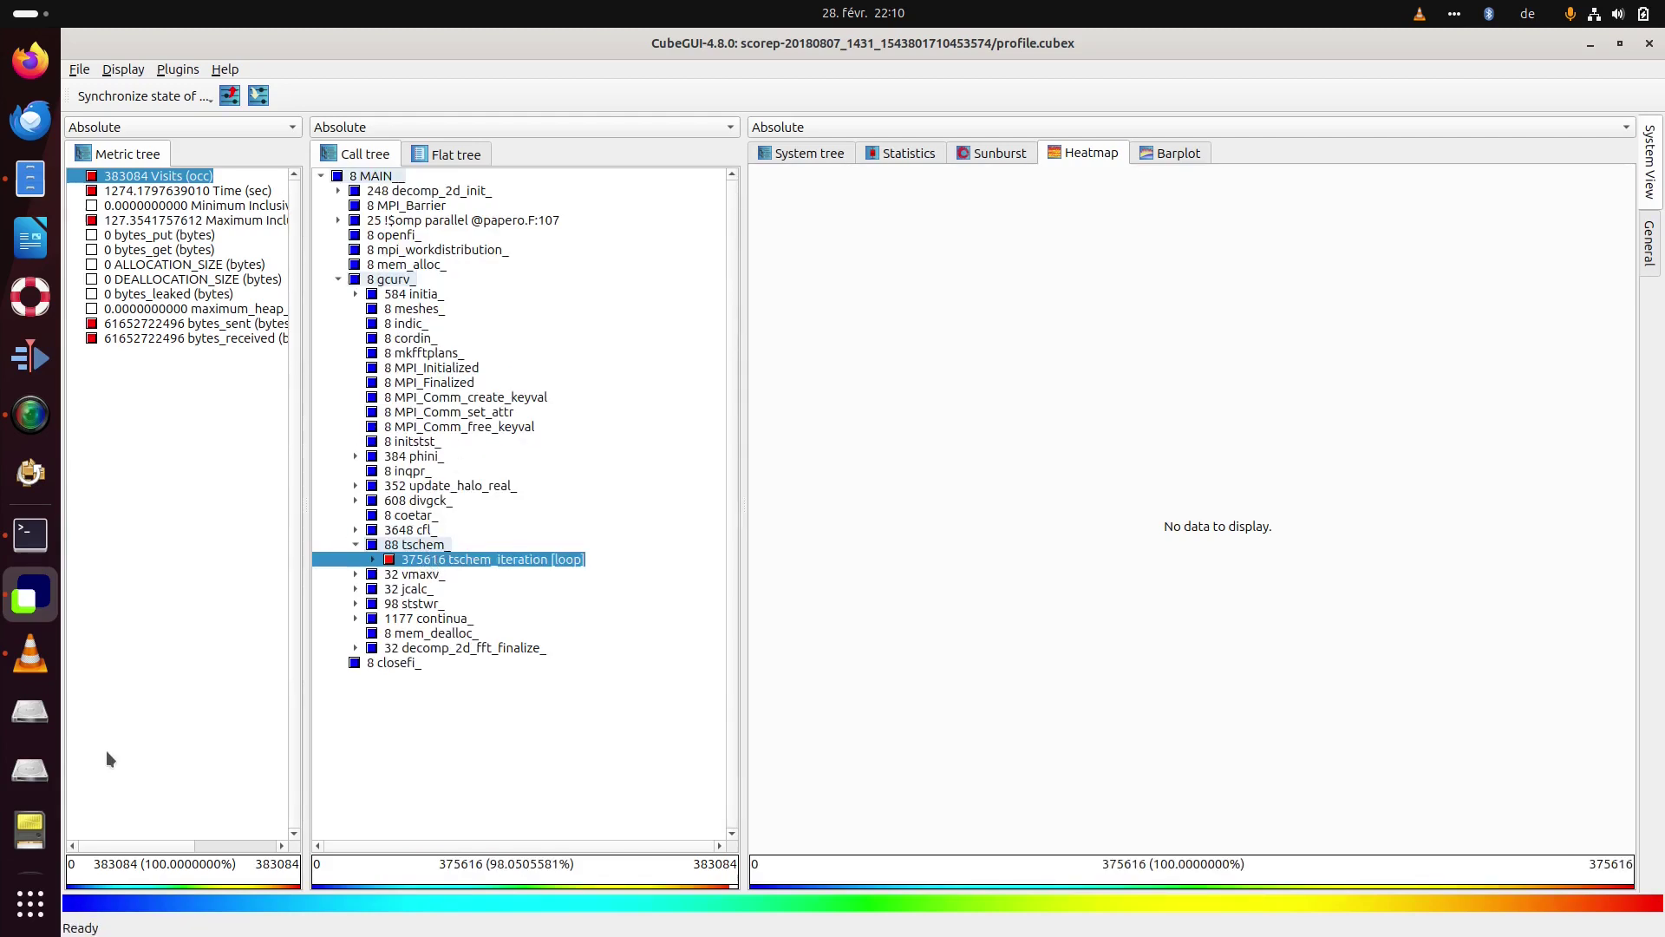
right_click(484, 565)
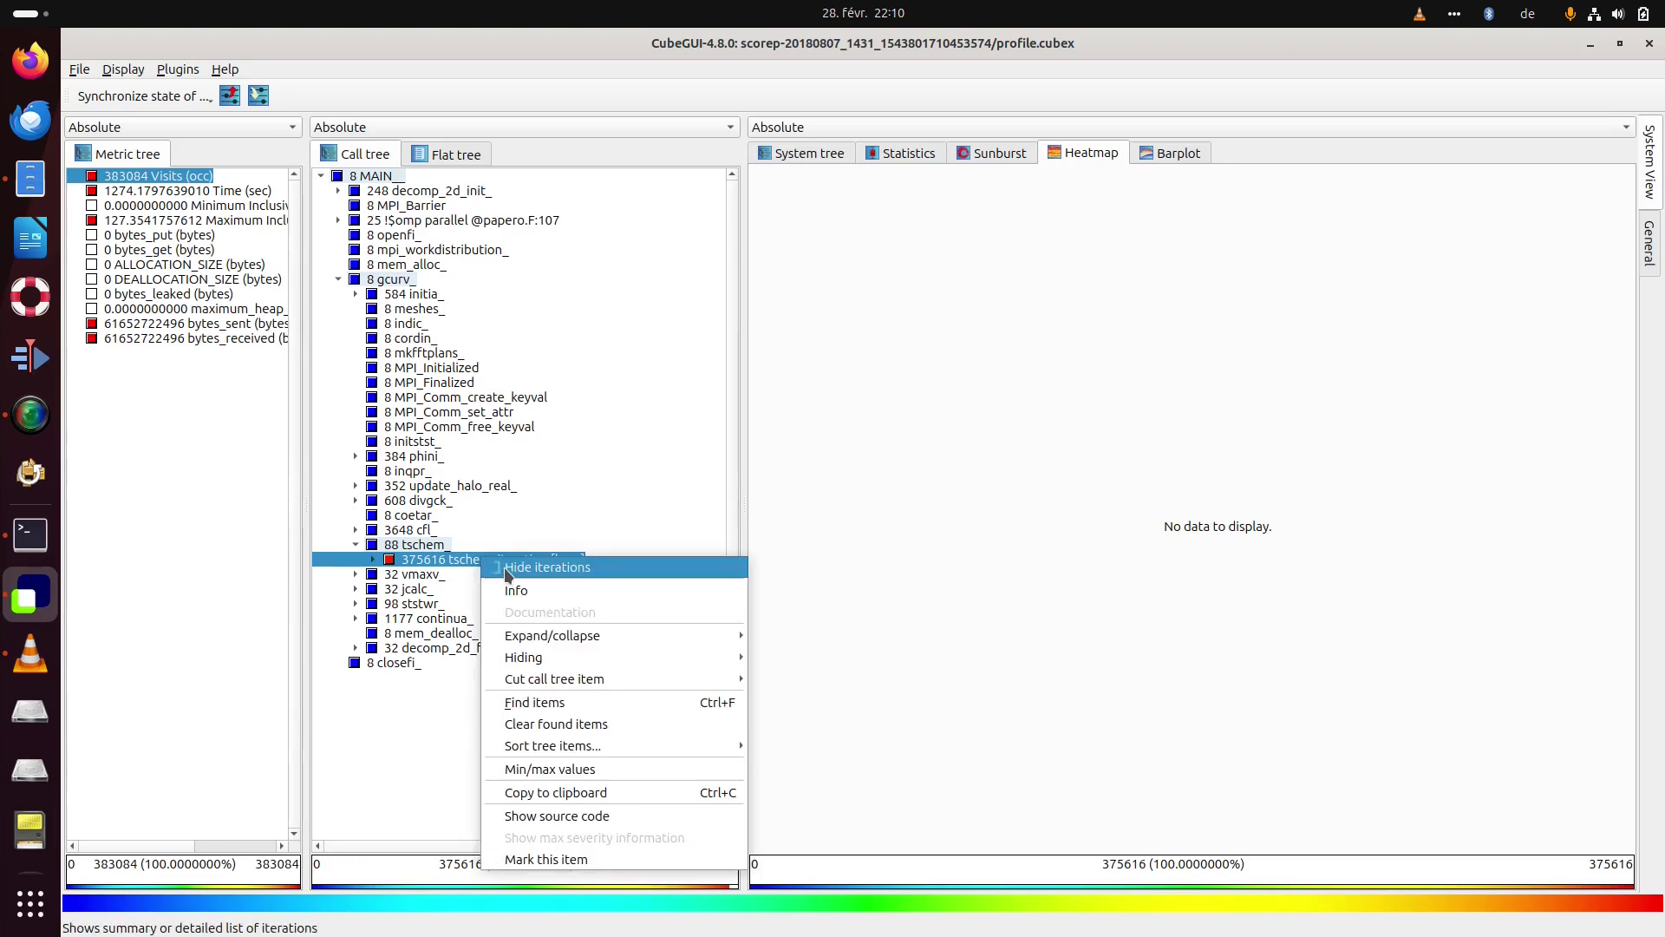
click(517, 569)
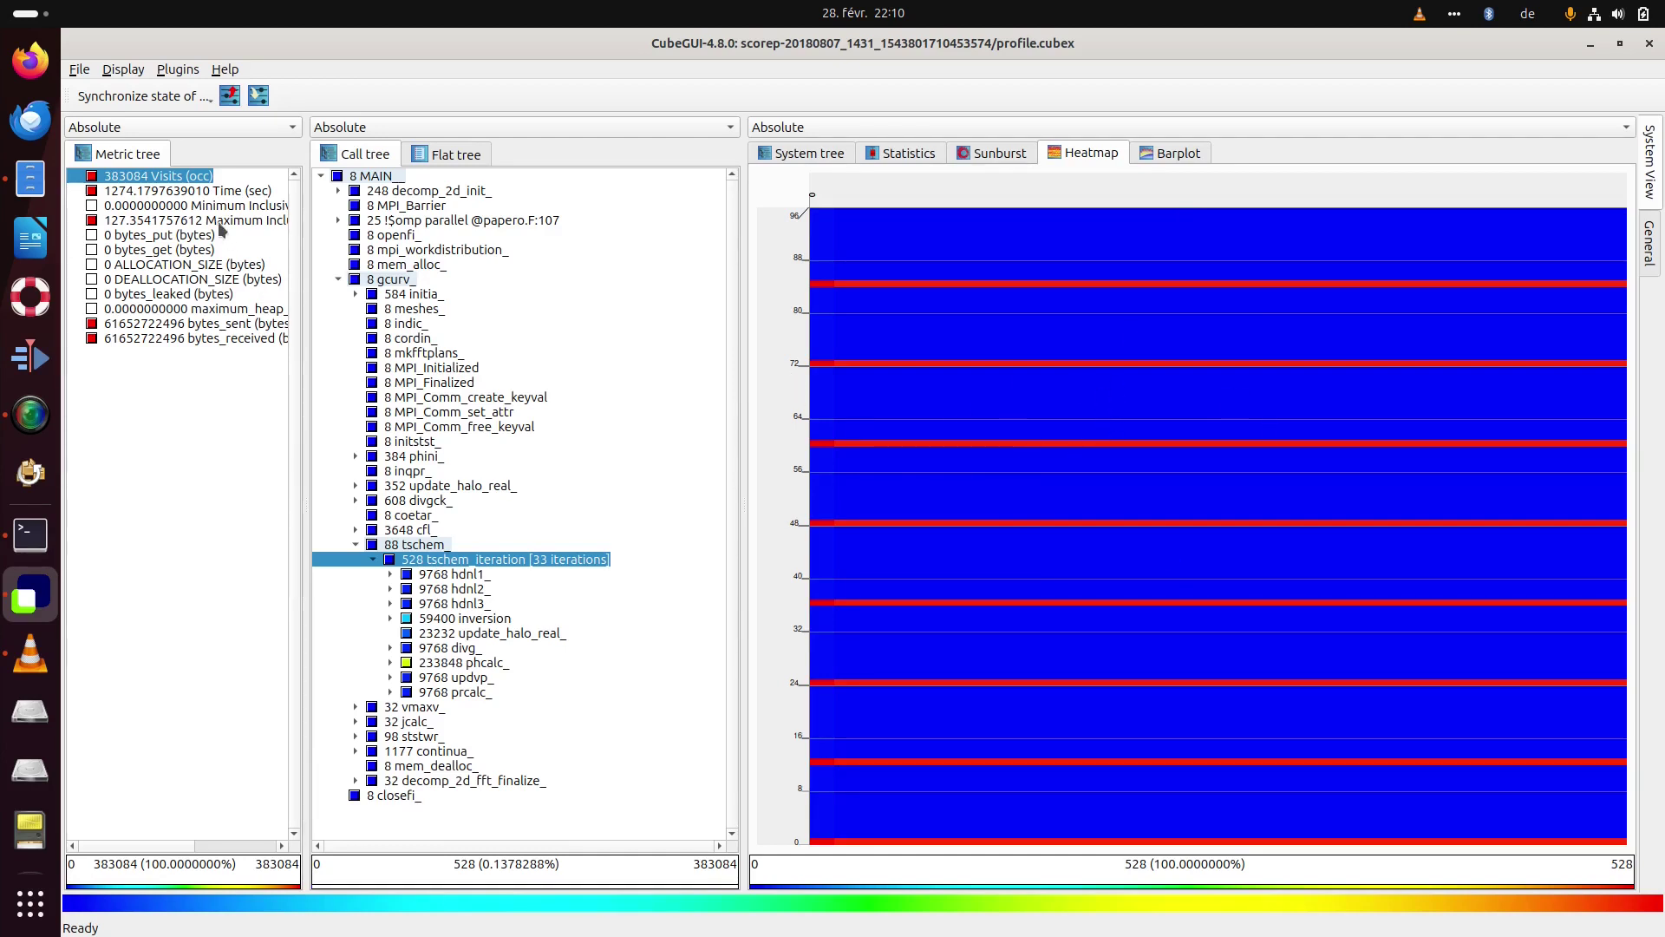
Display the Time metric for tschem_iteration, checking the node both collapsed and expanded.
click(217, 191)
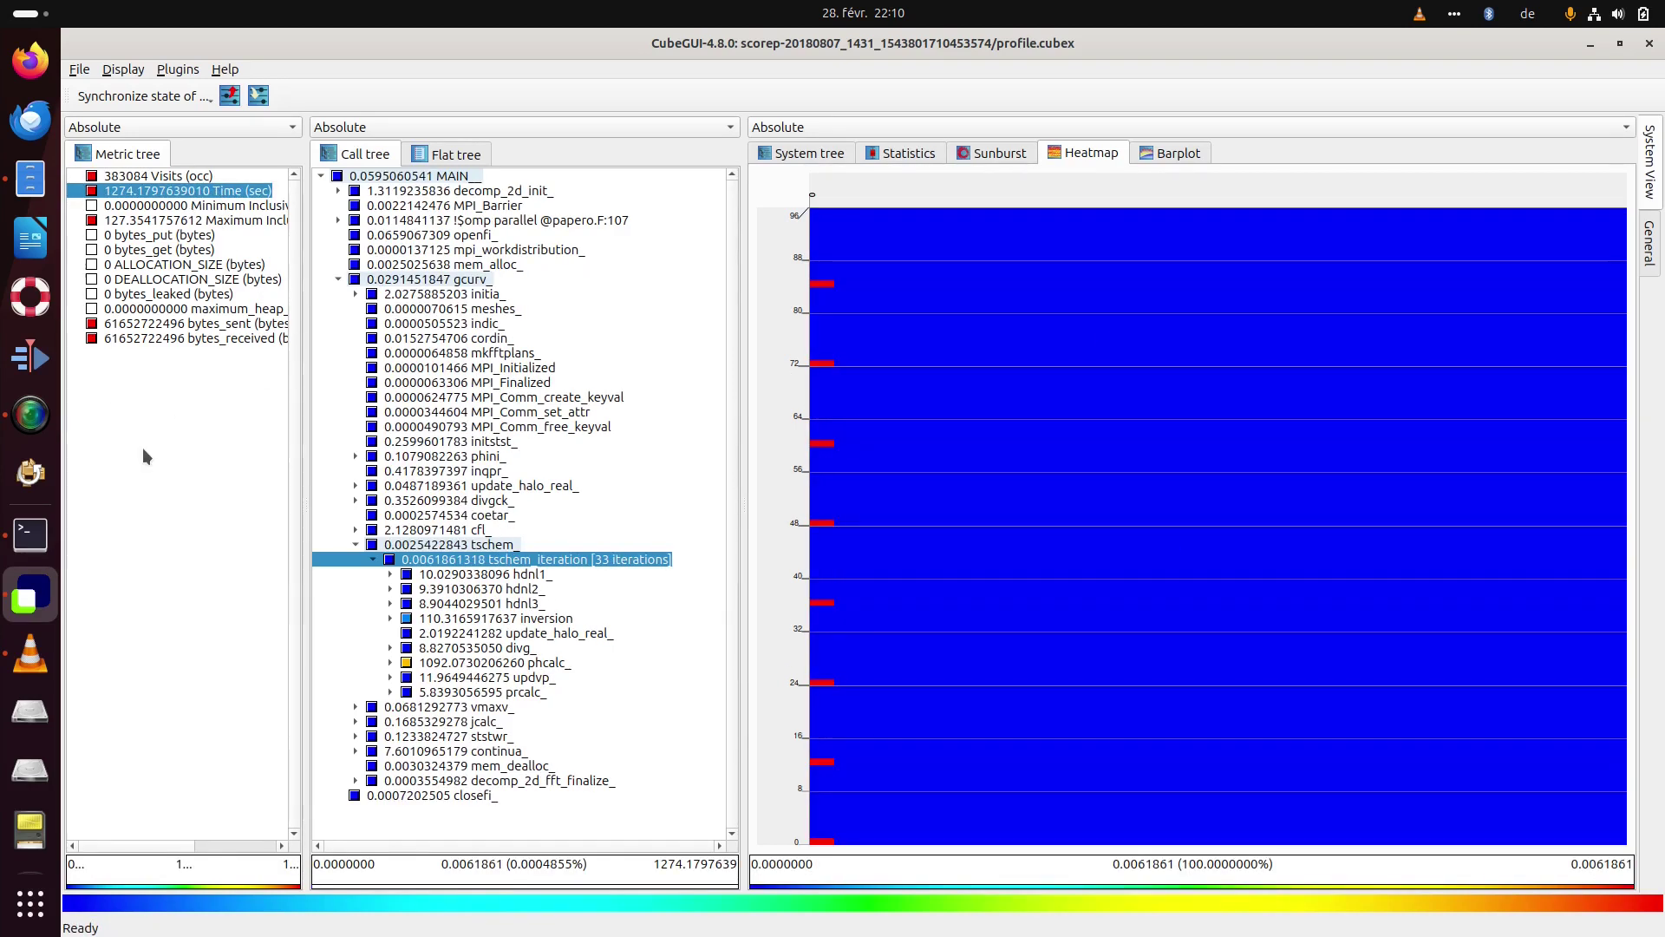
click(372, 560)
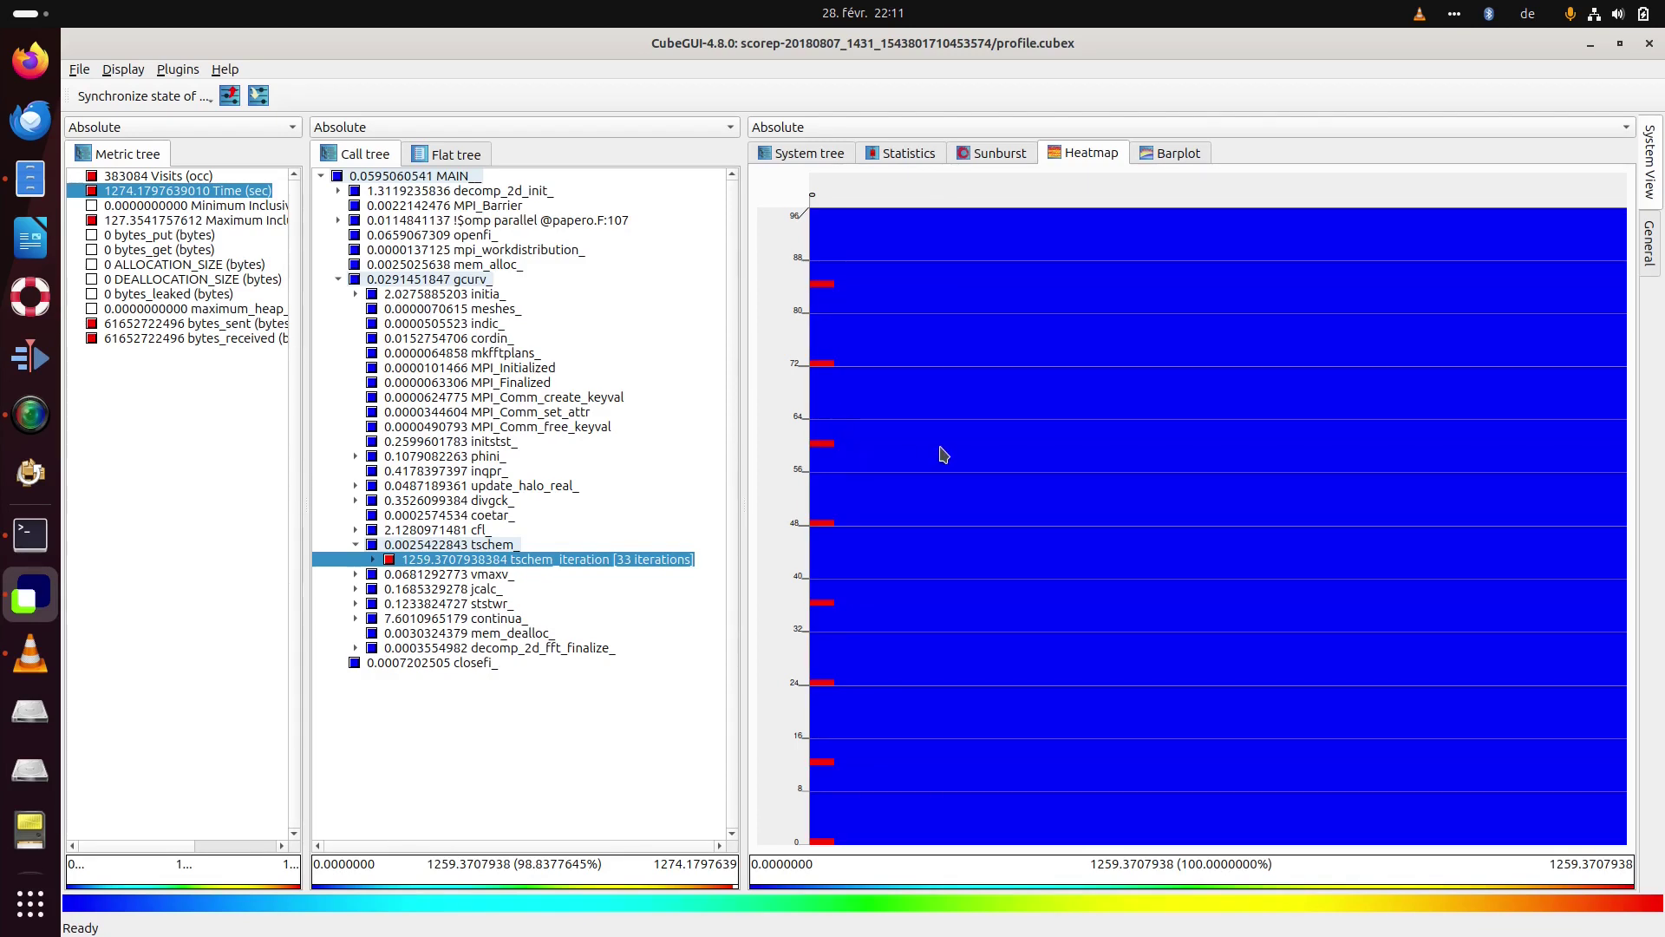
click(374, 559)
Compare the Time Heatmaps of hdnl2_, inversion, update_halo_real_, hdnl3_, phcalc_ and updvp_ under tschem_iteration.
click(411, 589)
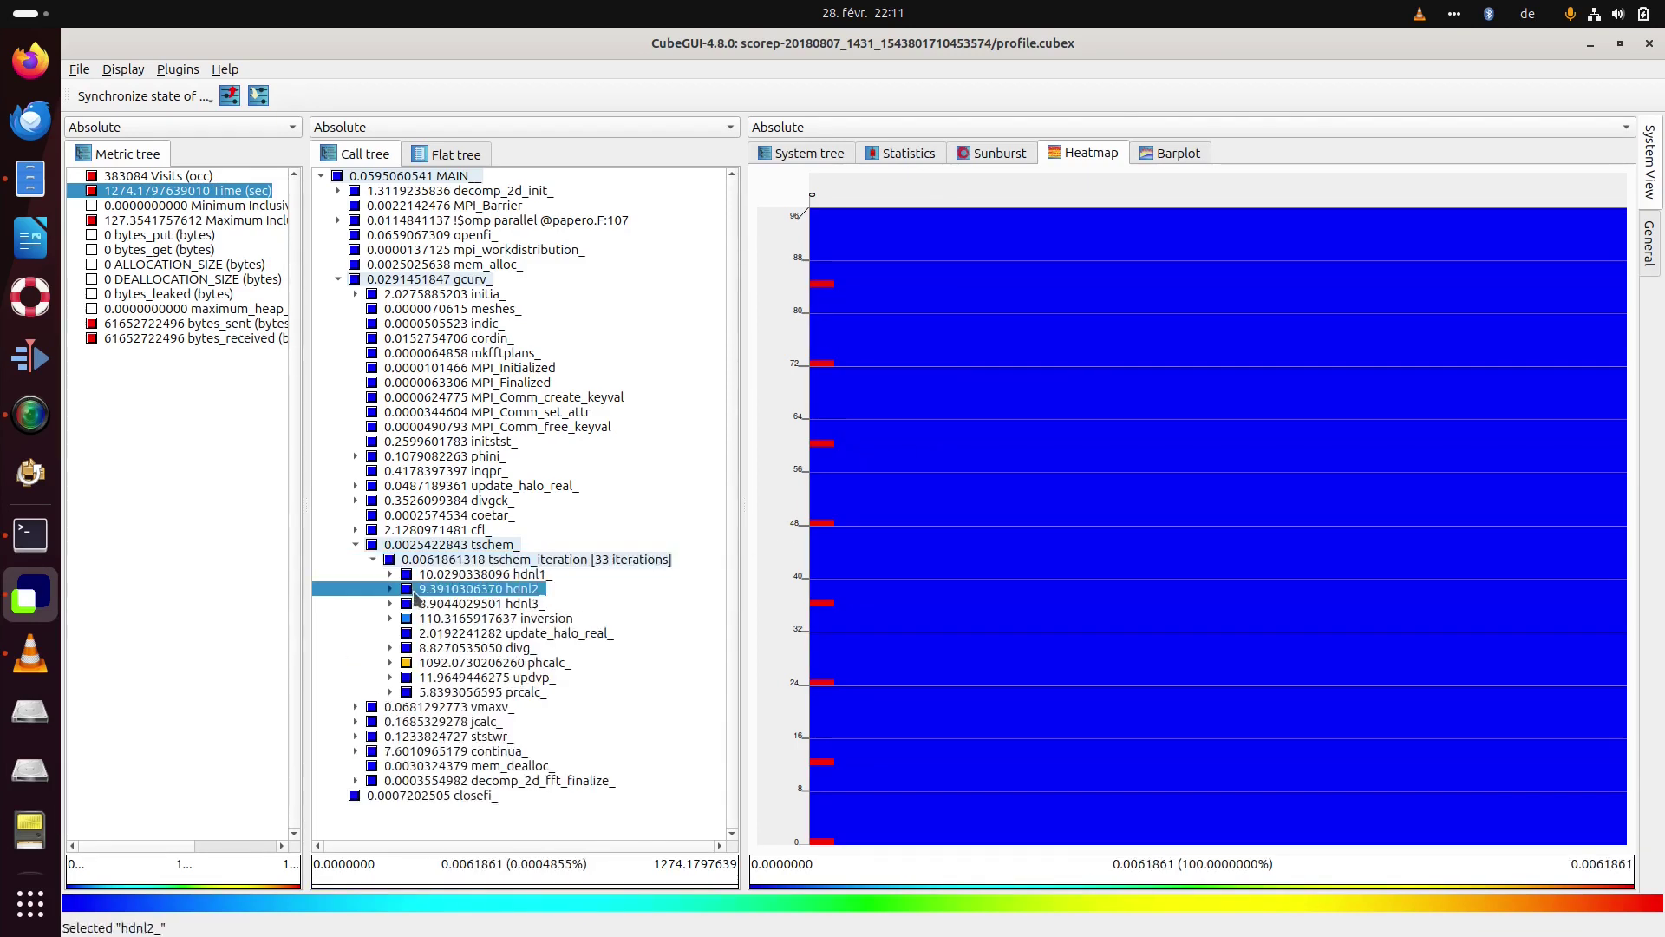
click(426, 617)
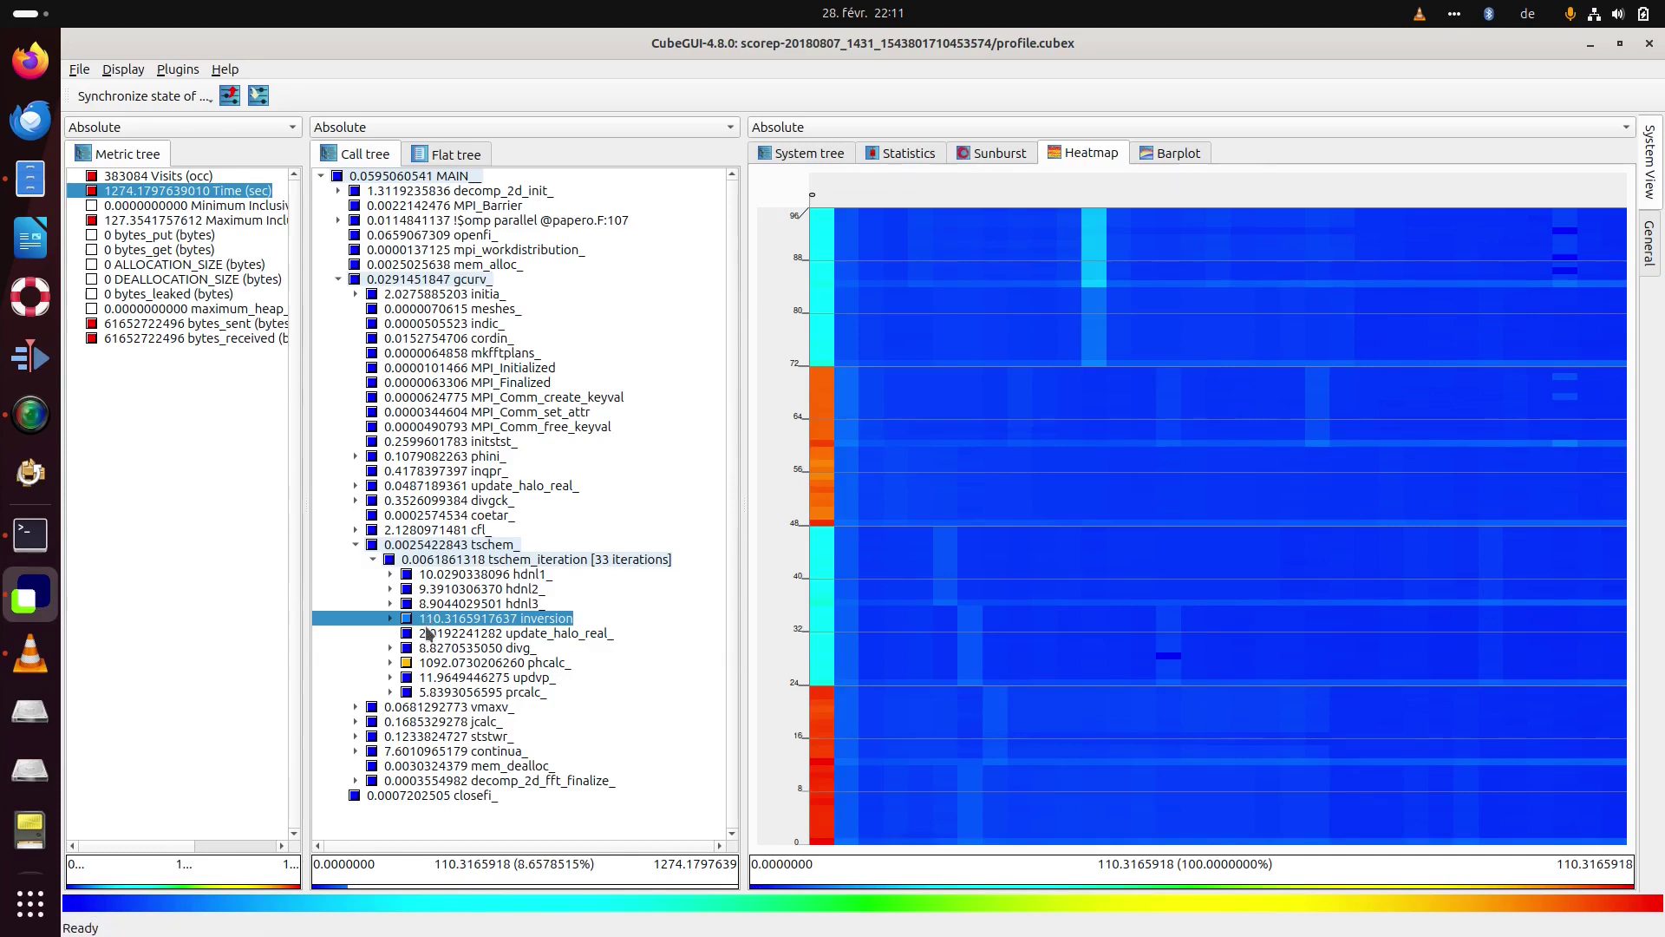
click(425, 636)
click(430, 619)
click(438, 604)
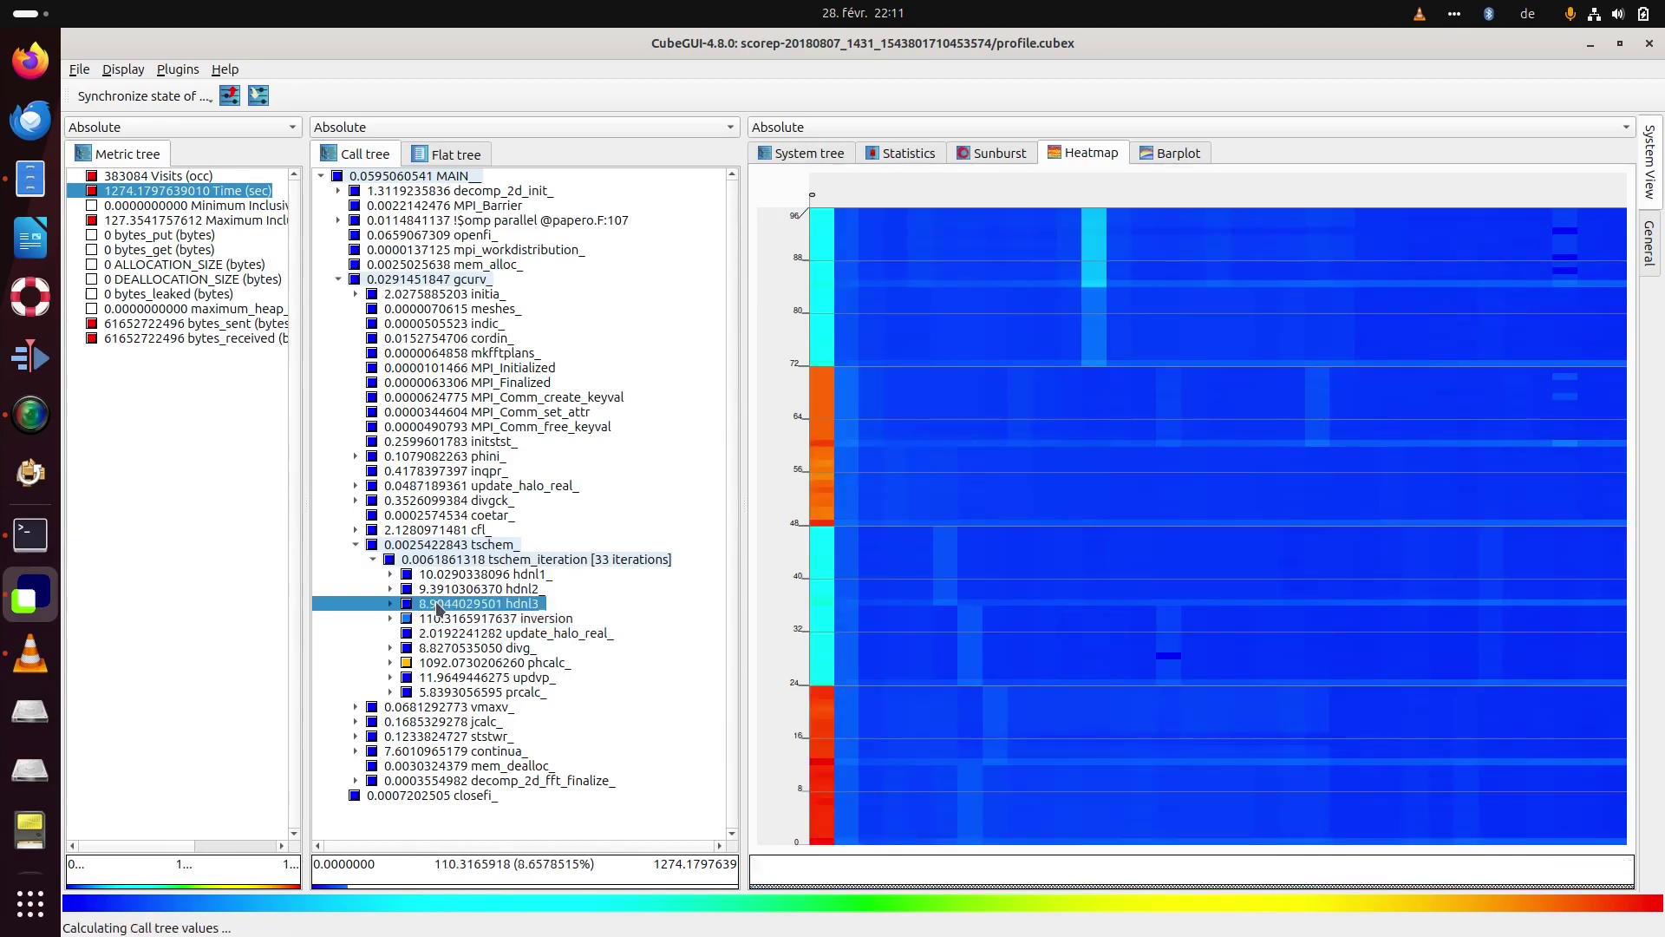
click(441, 591)
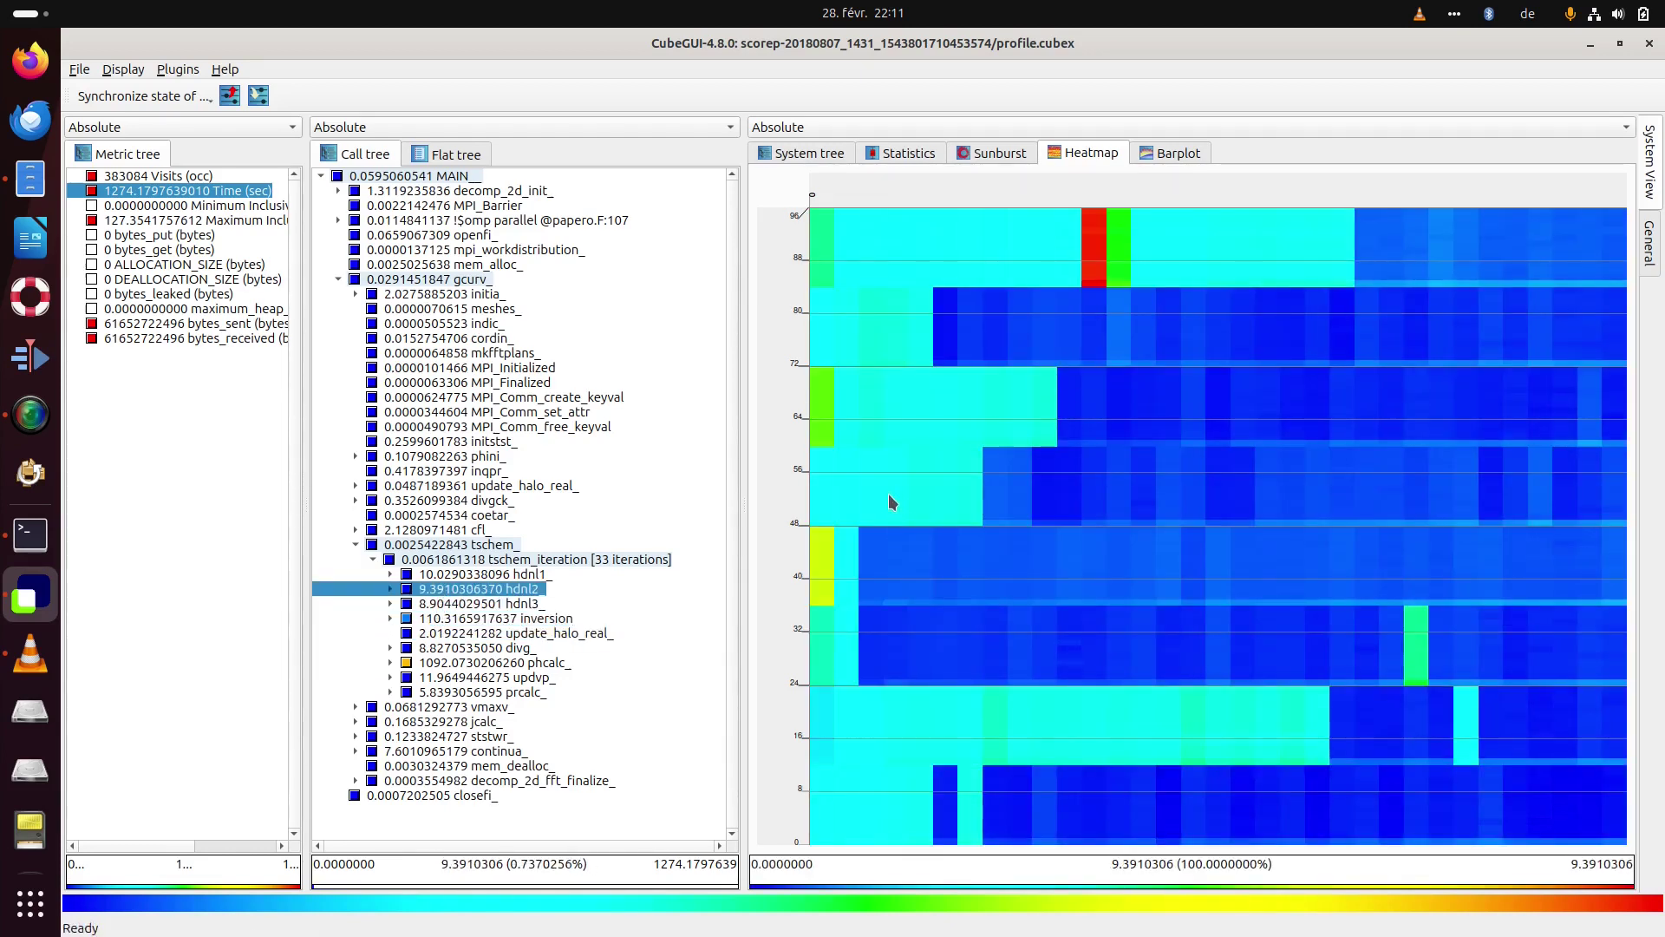
click(506, 663)
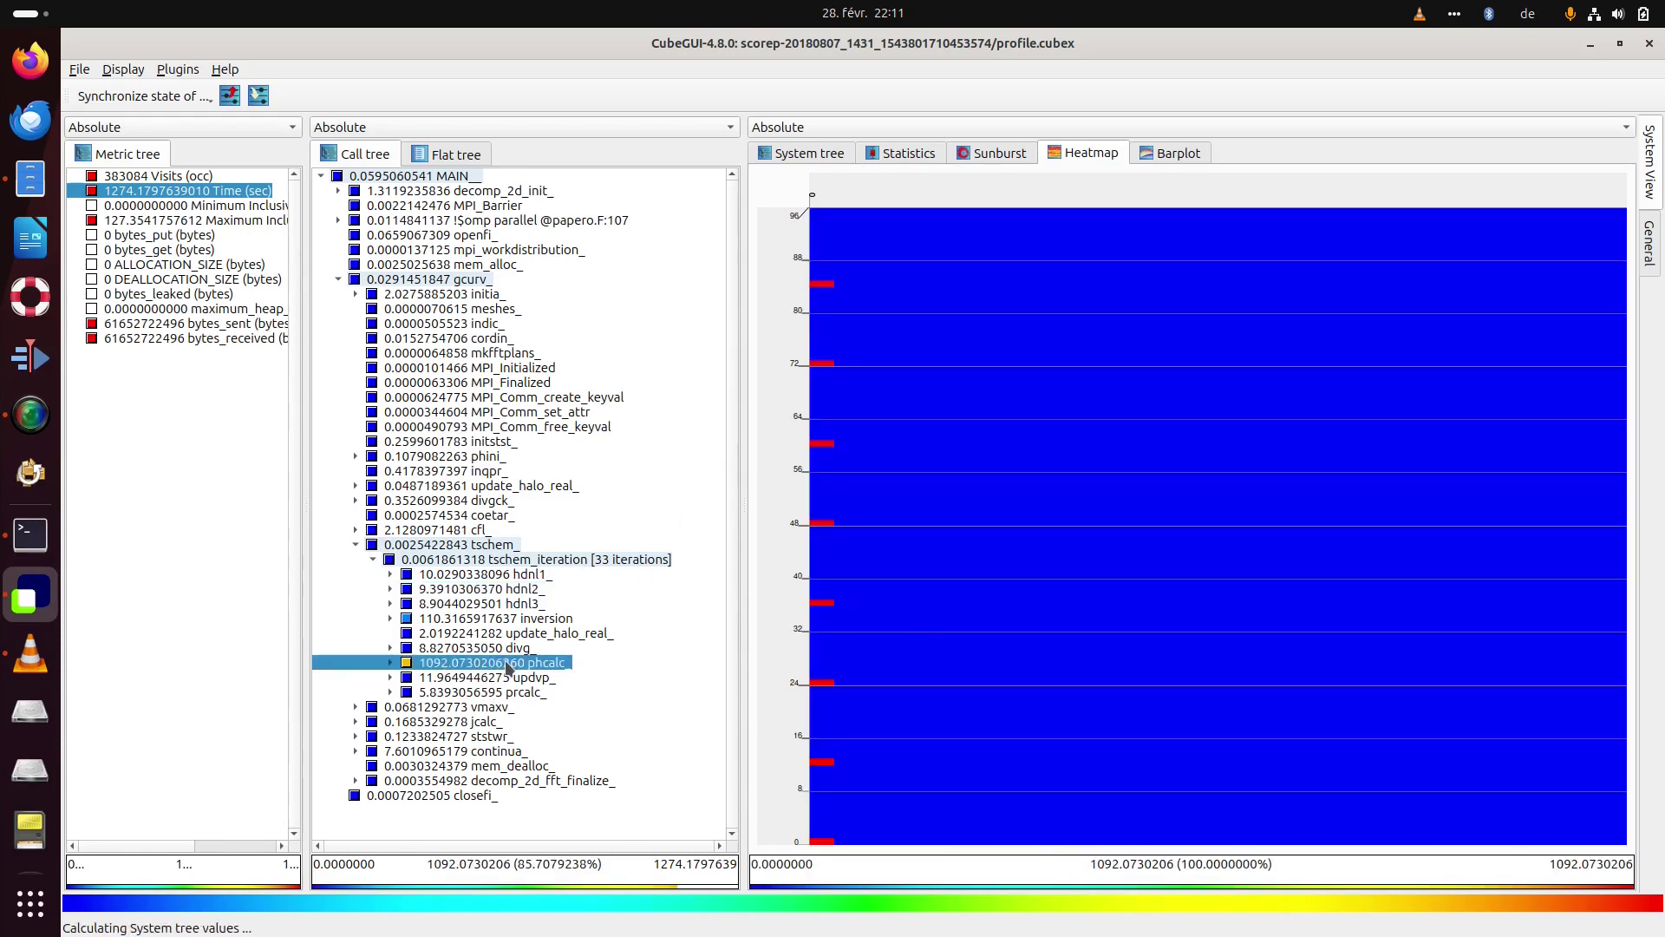
click(486, 682)
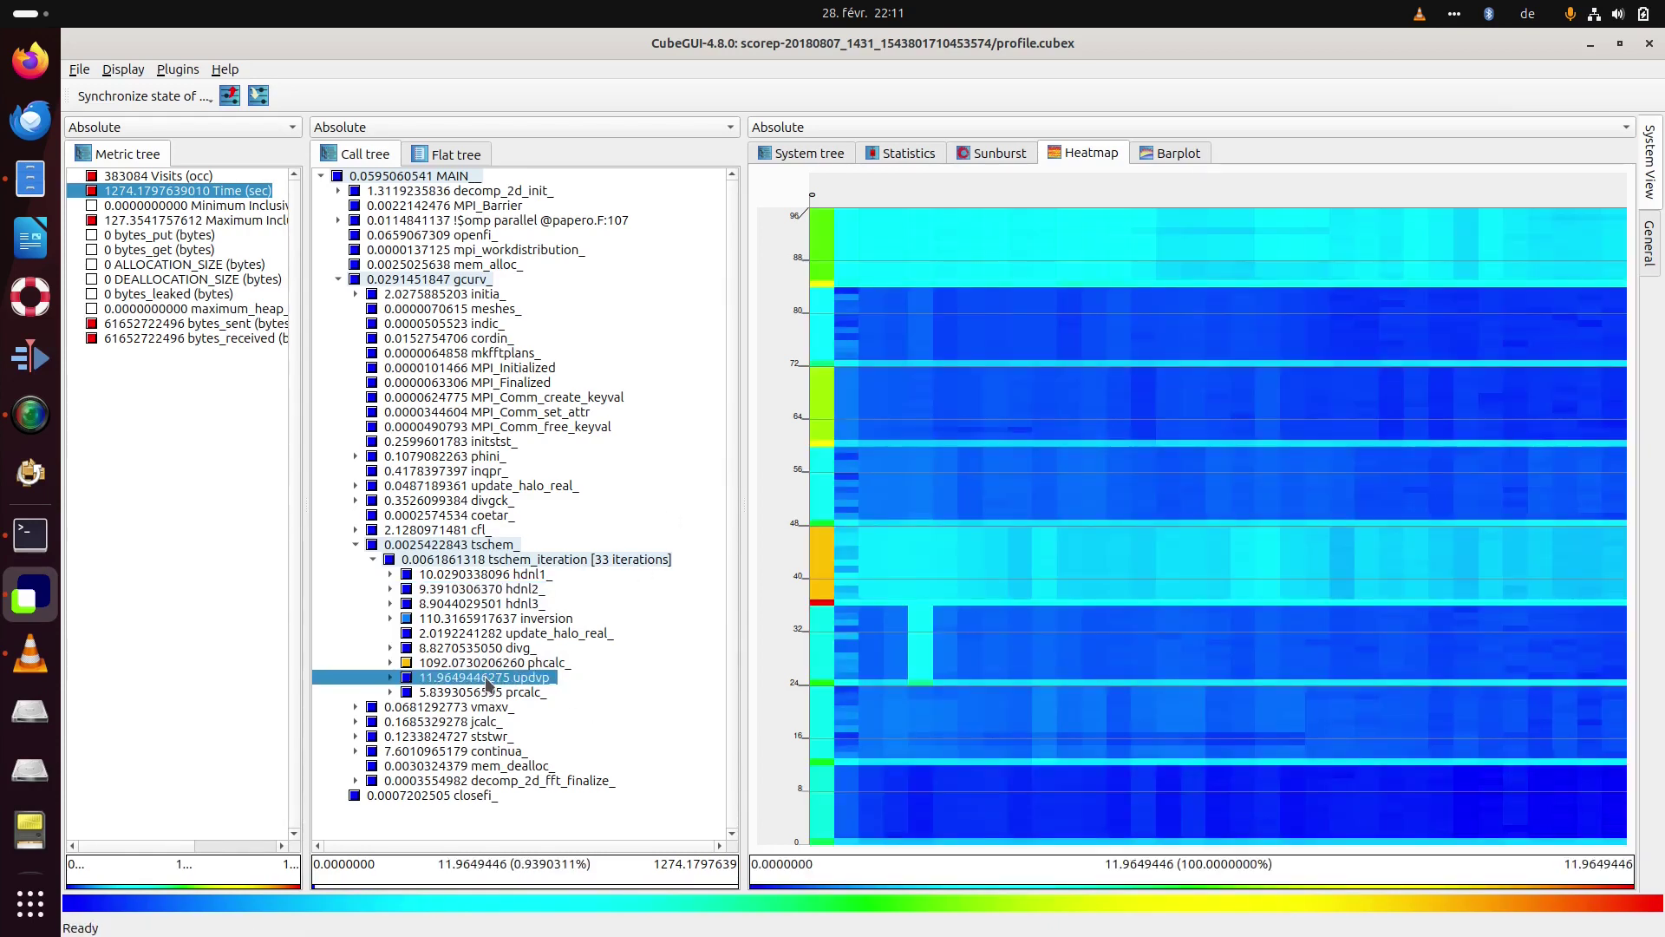
Show the info for a call under tschem_iteration and view the global information.
right_click(501, 574)
click(522, 584)
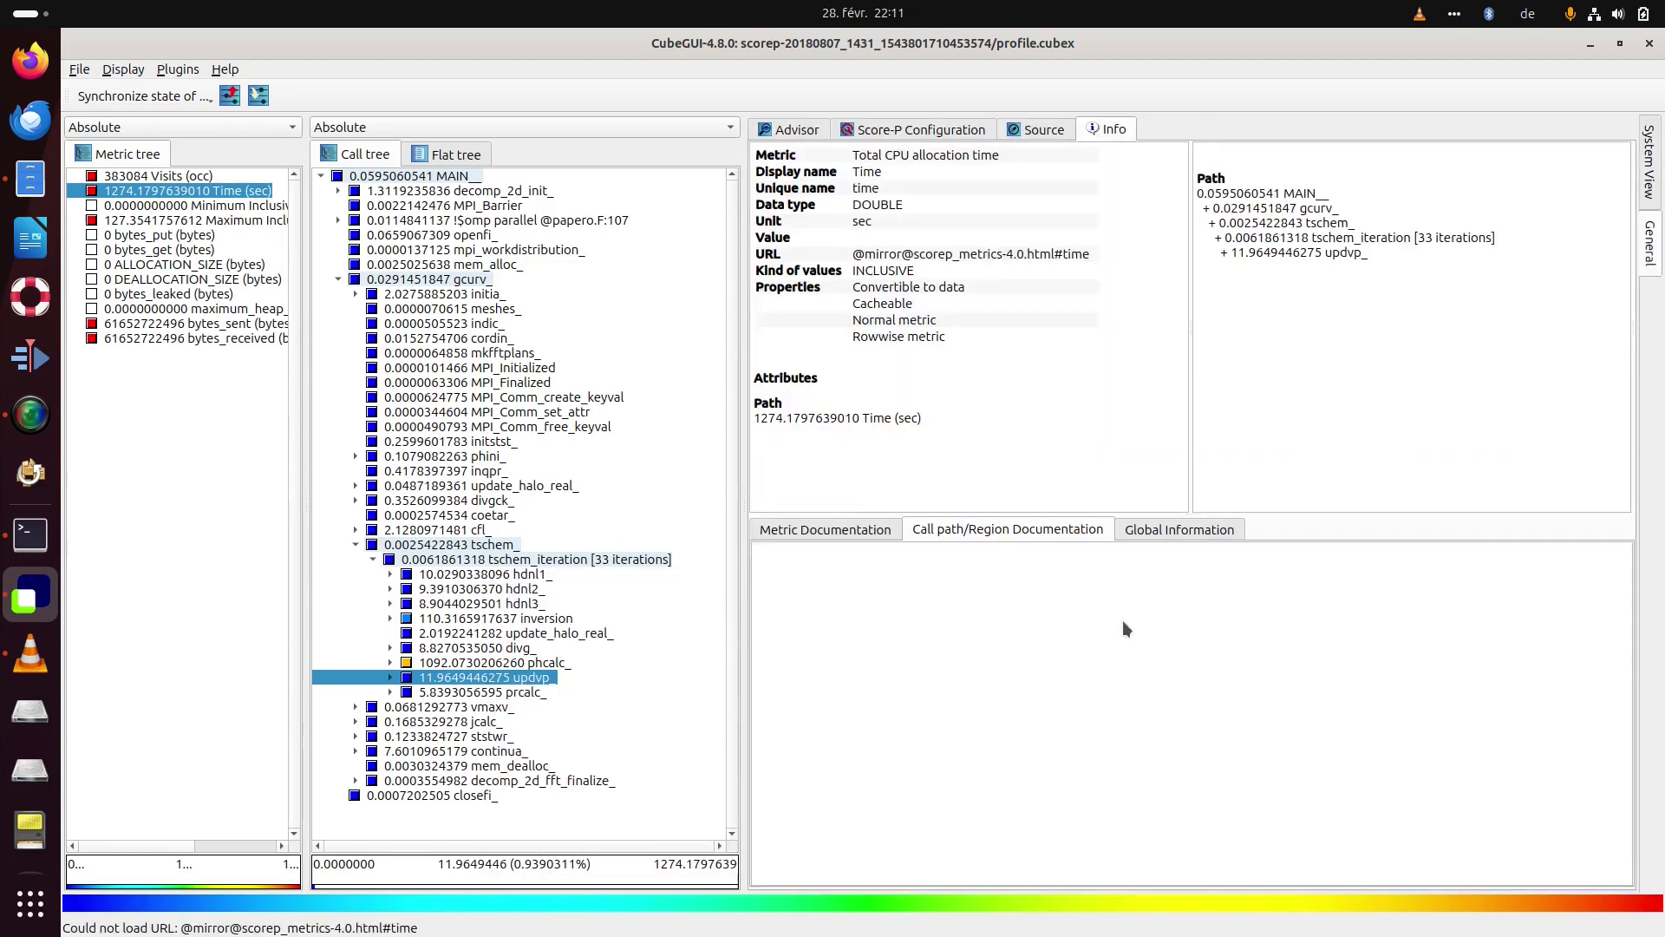
click(1171, 530)
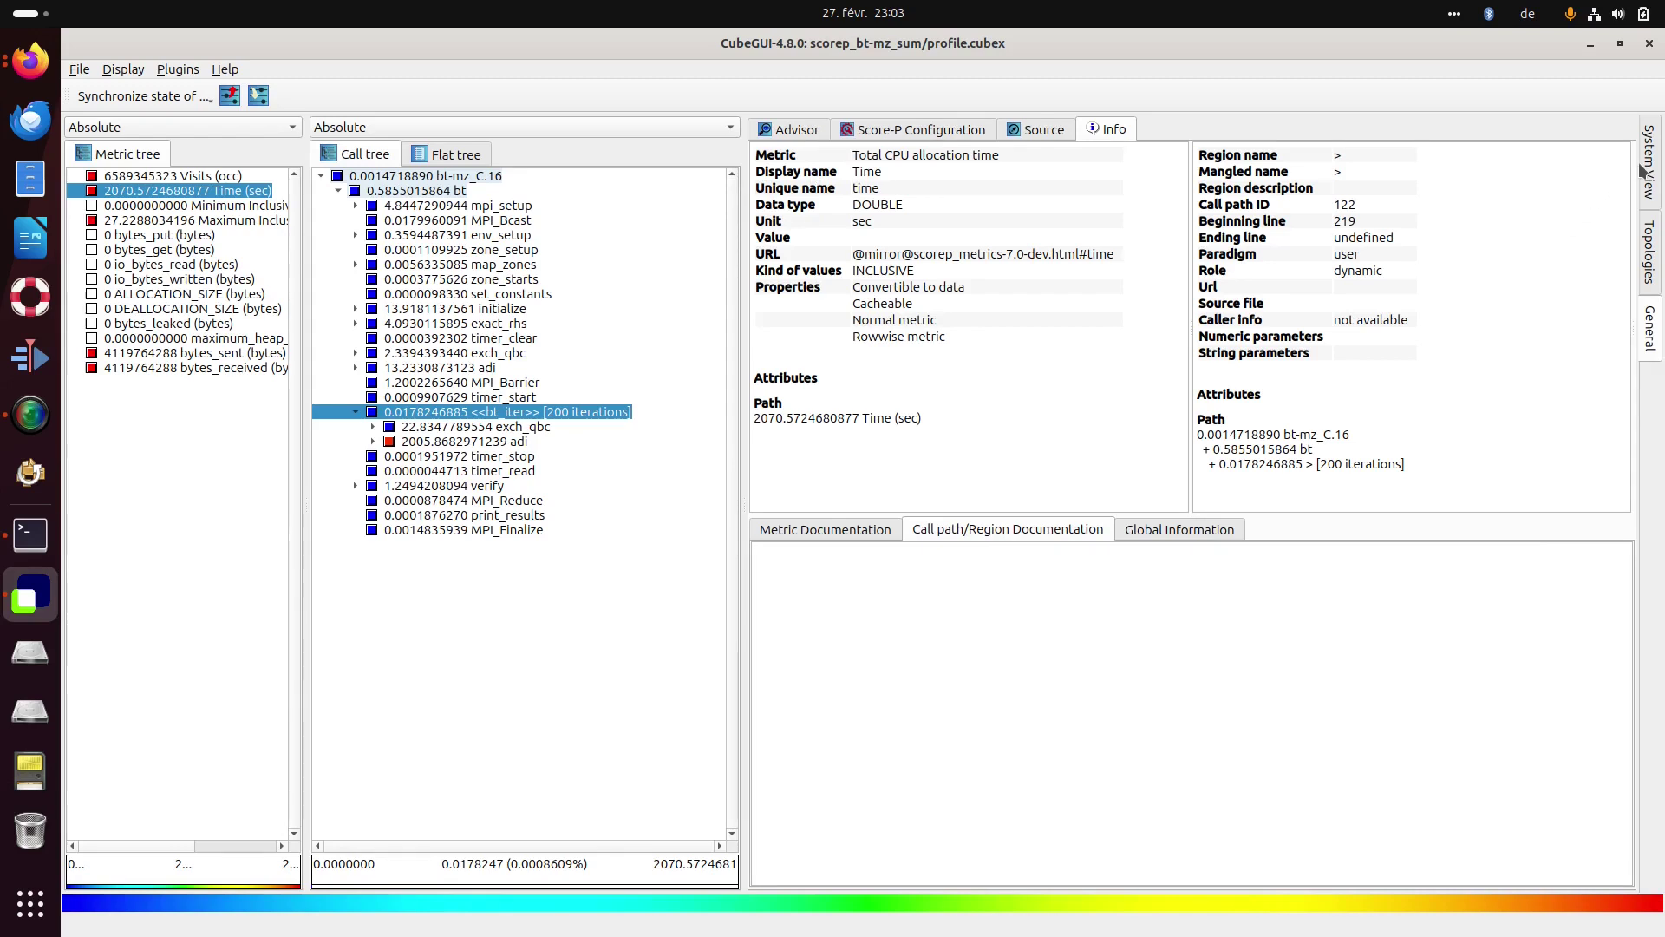
Customize the <<bt_iter>> Heatmap so its vertical major ticks are set by intervals, with 3 vertical minor ticks.
click(1650, 160)
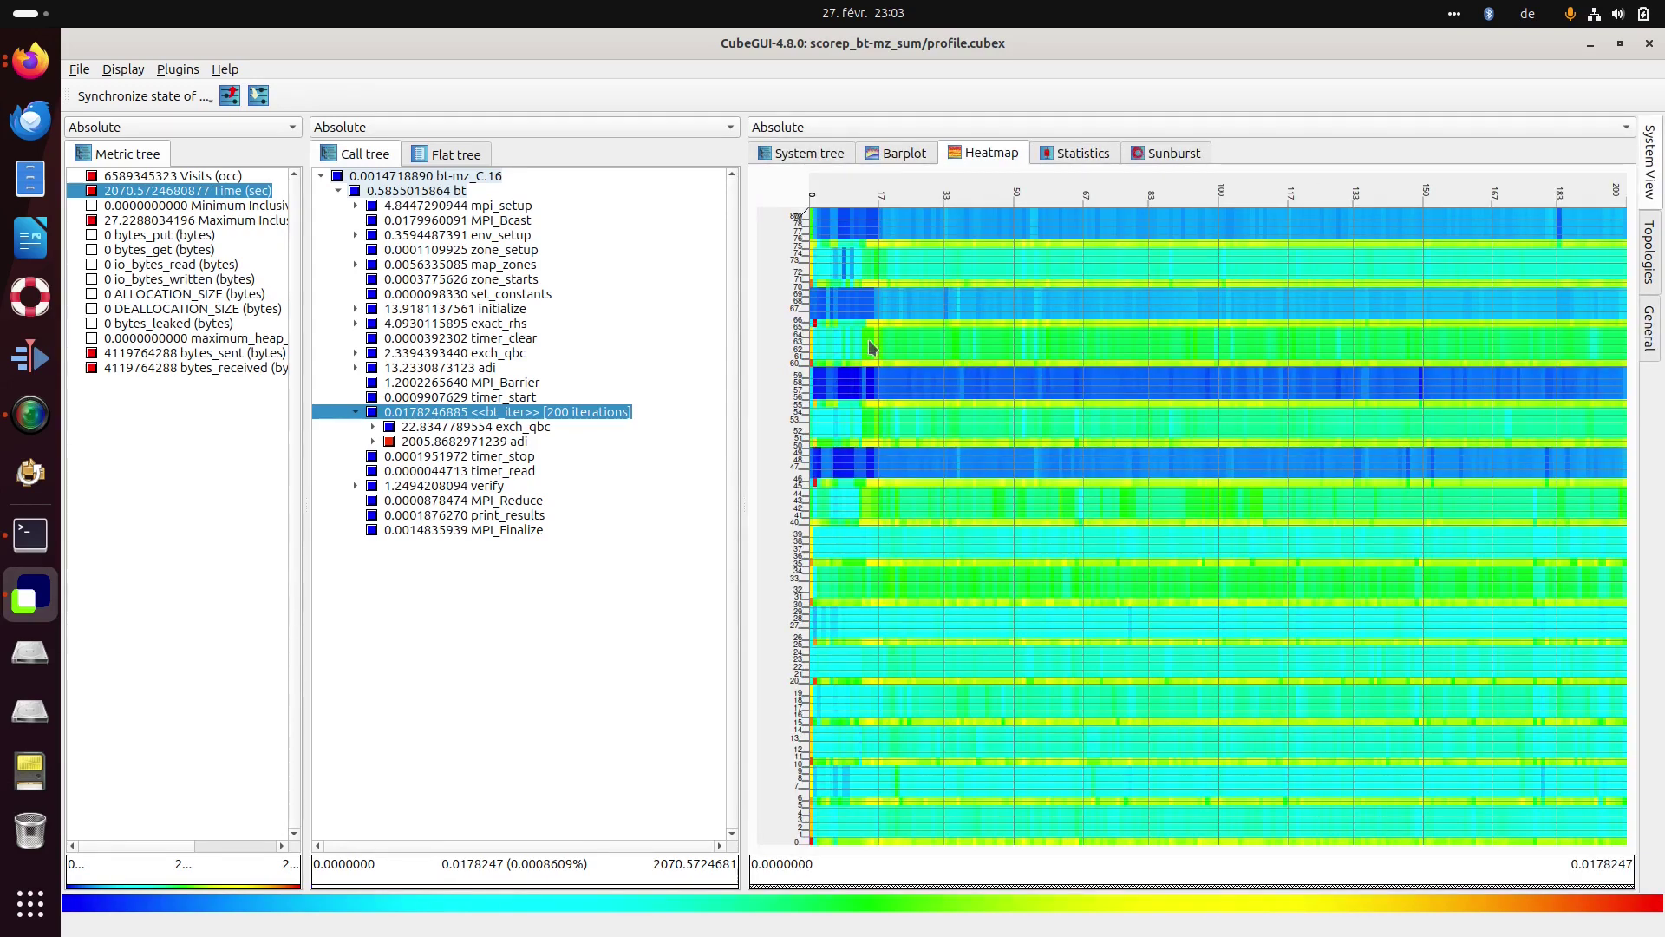
click(141, 71)
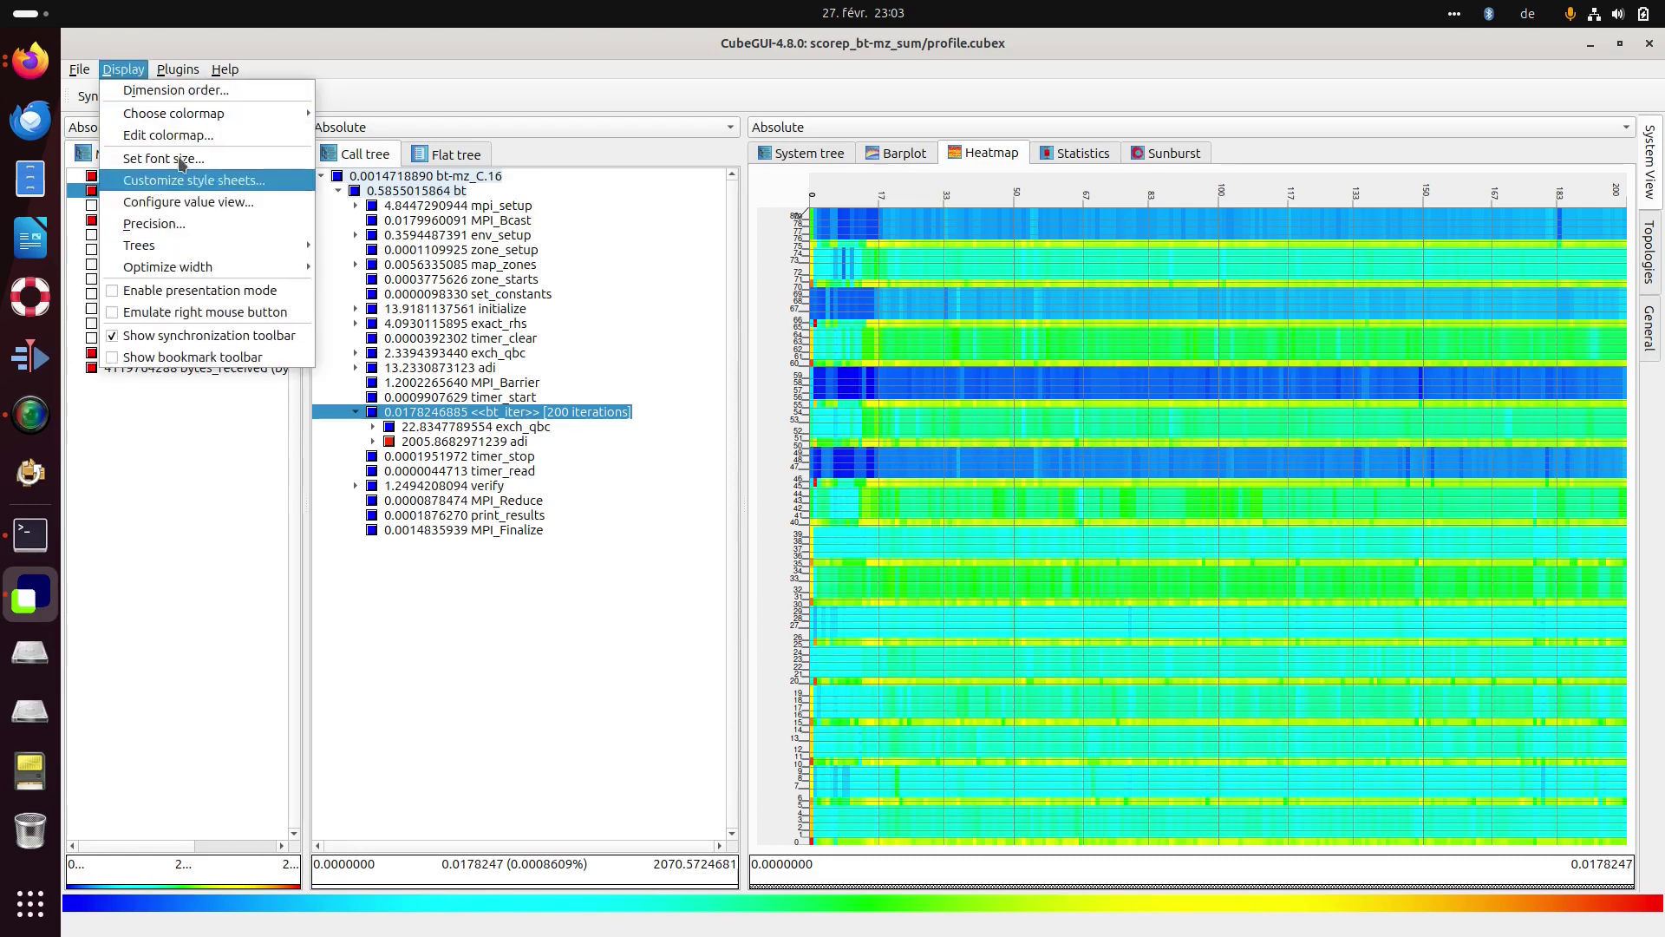
mouse_move(178, 69)
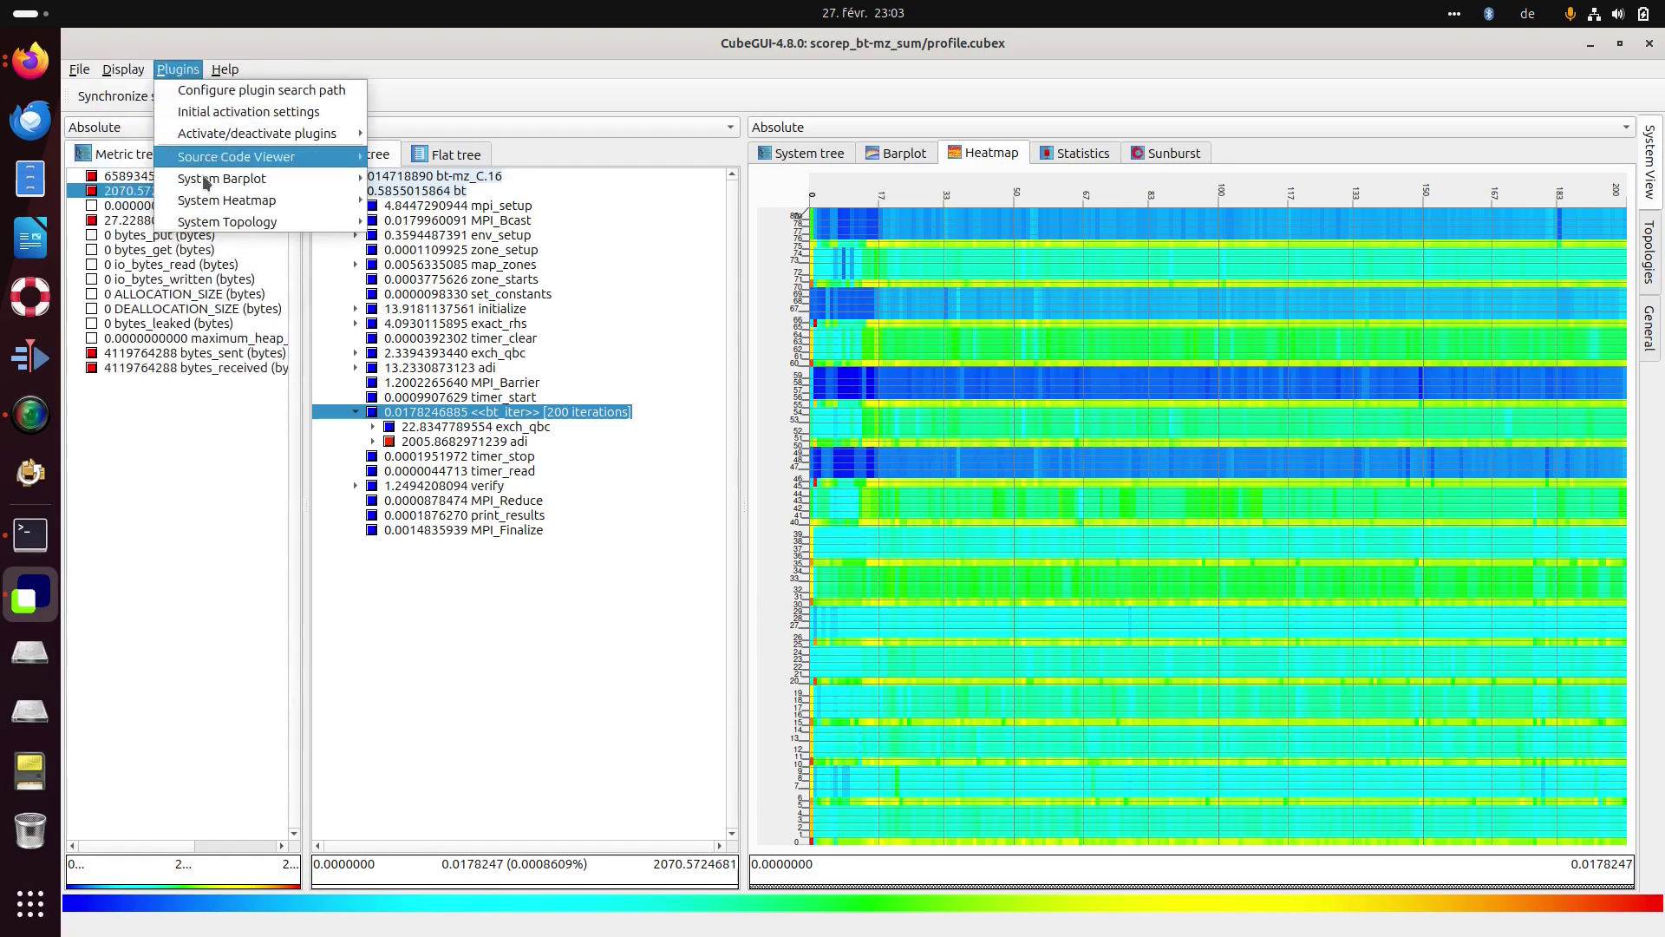
mouse_move(219, 201)
click(459, 208)
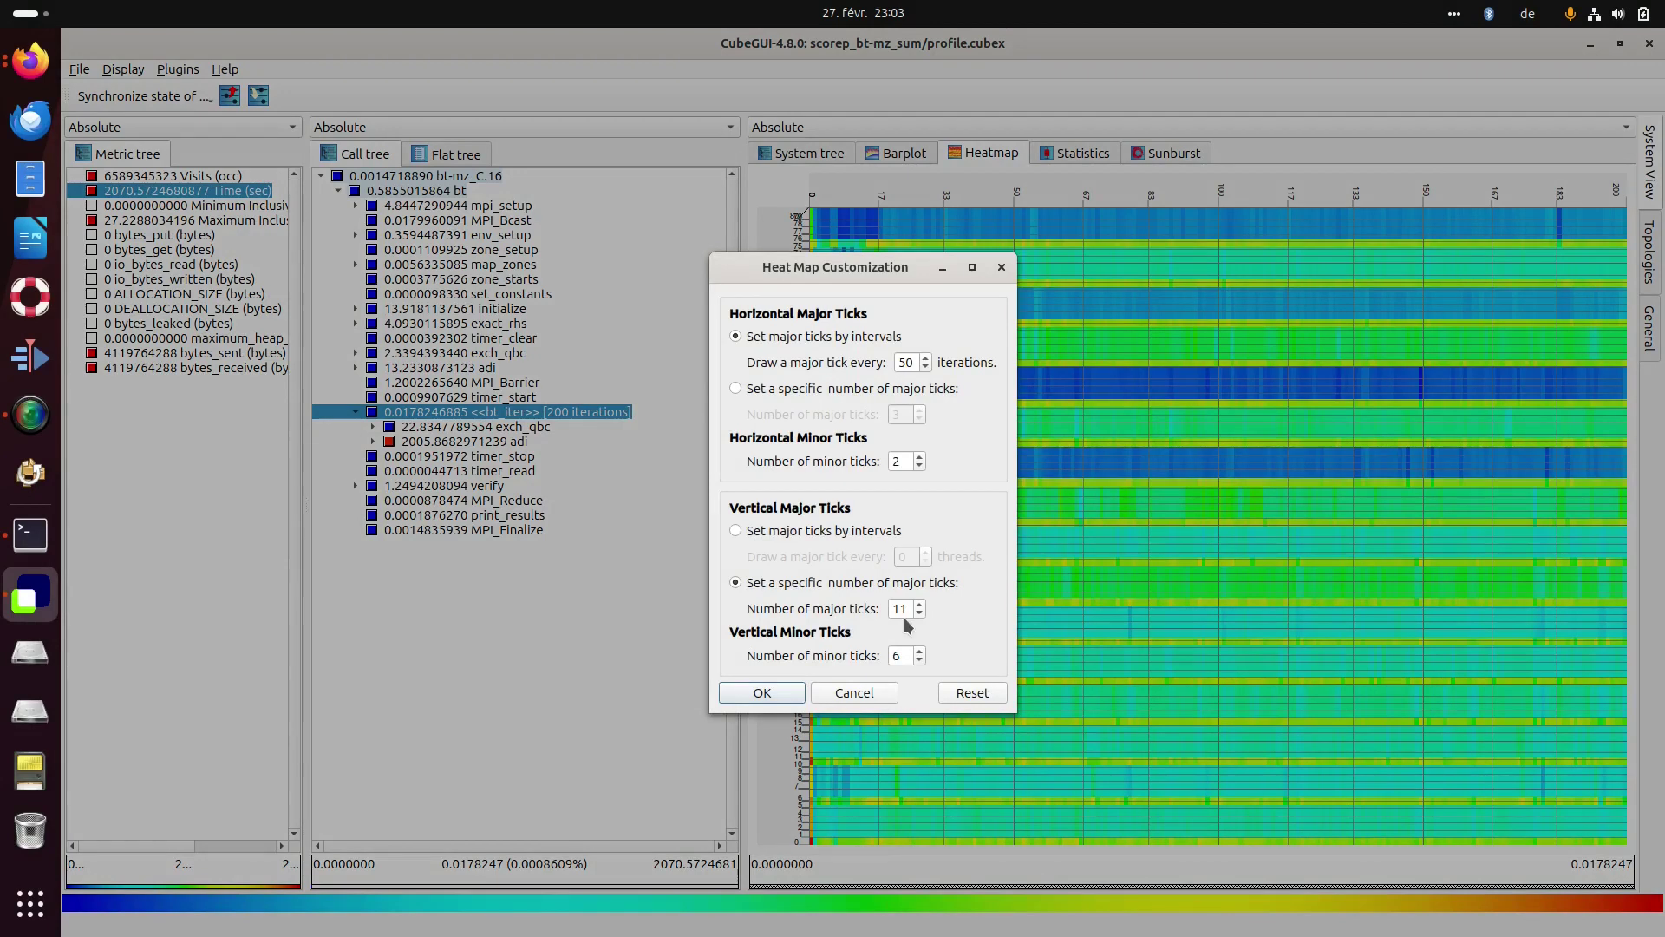
click(779, 537)
click(920, 660)
click(920, 660)
click(921, 660)
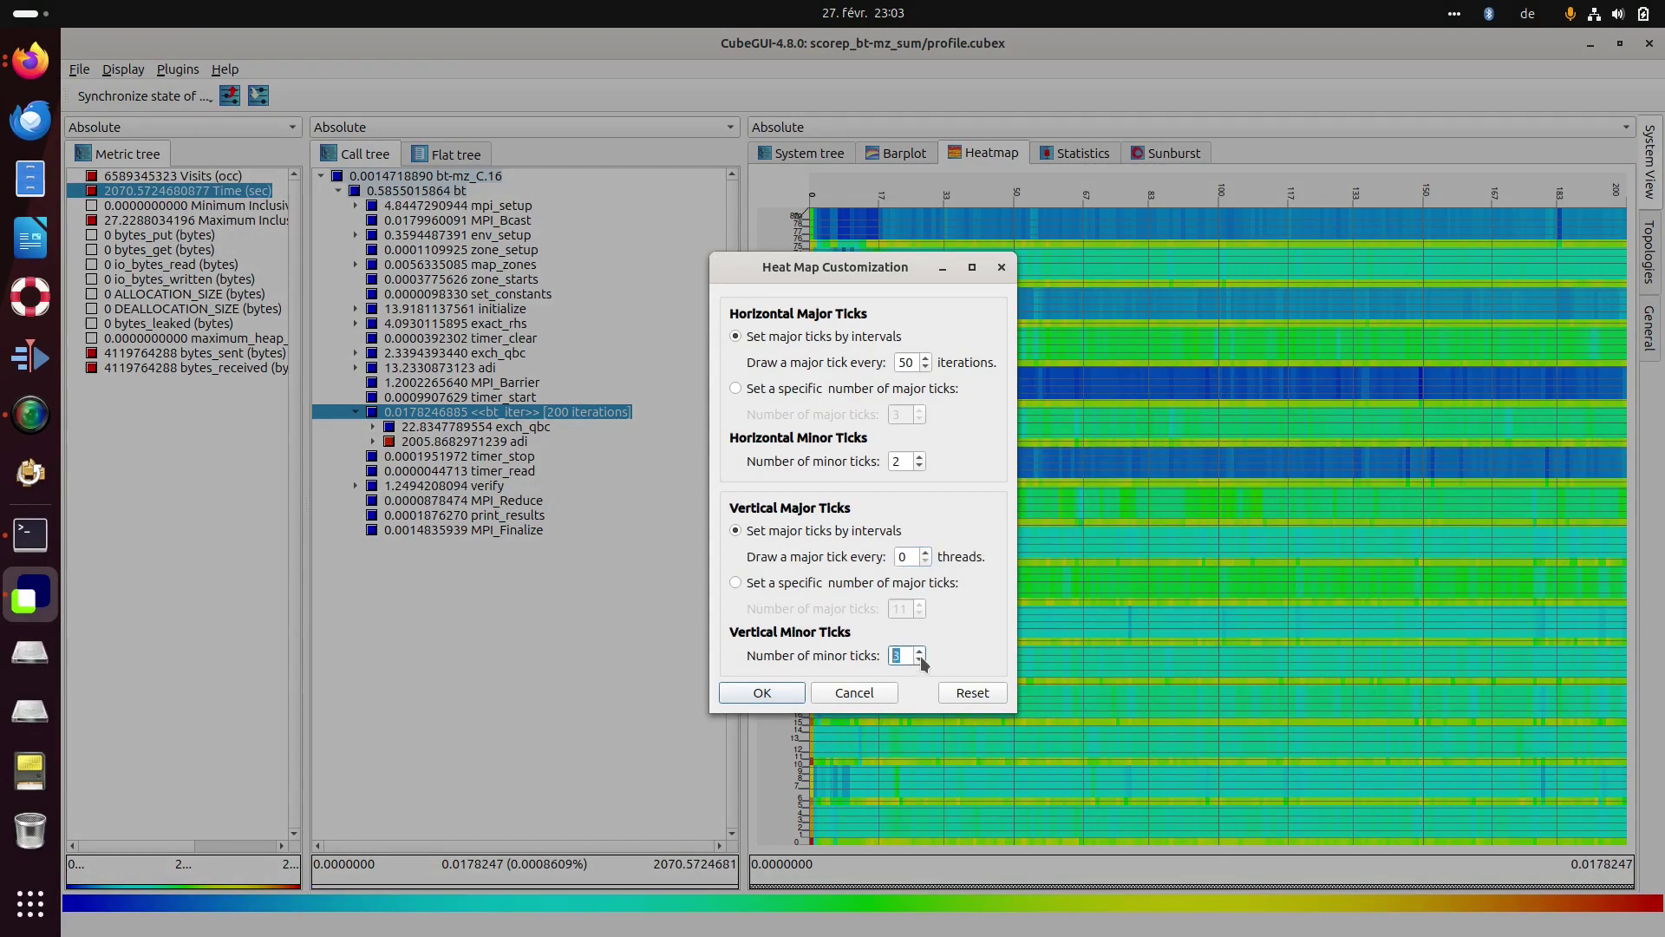
click(767, 691)
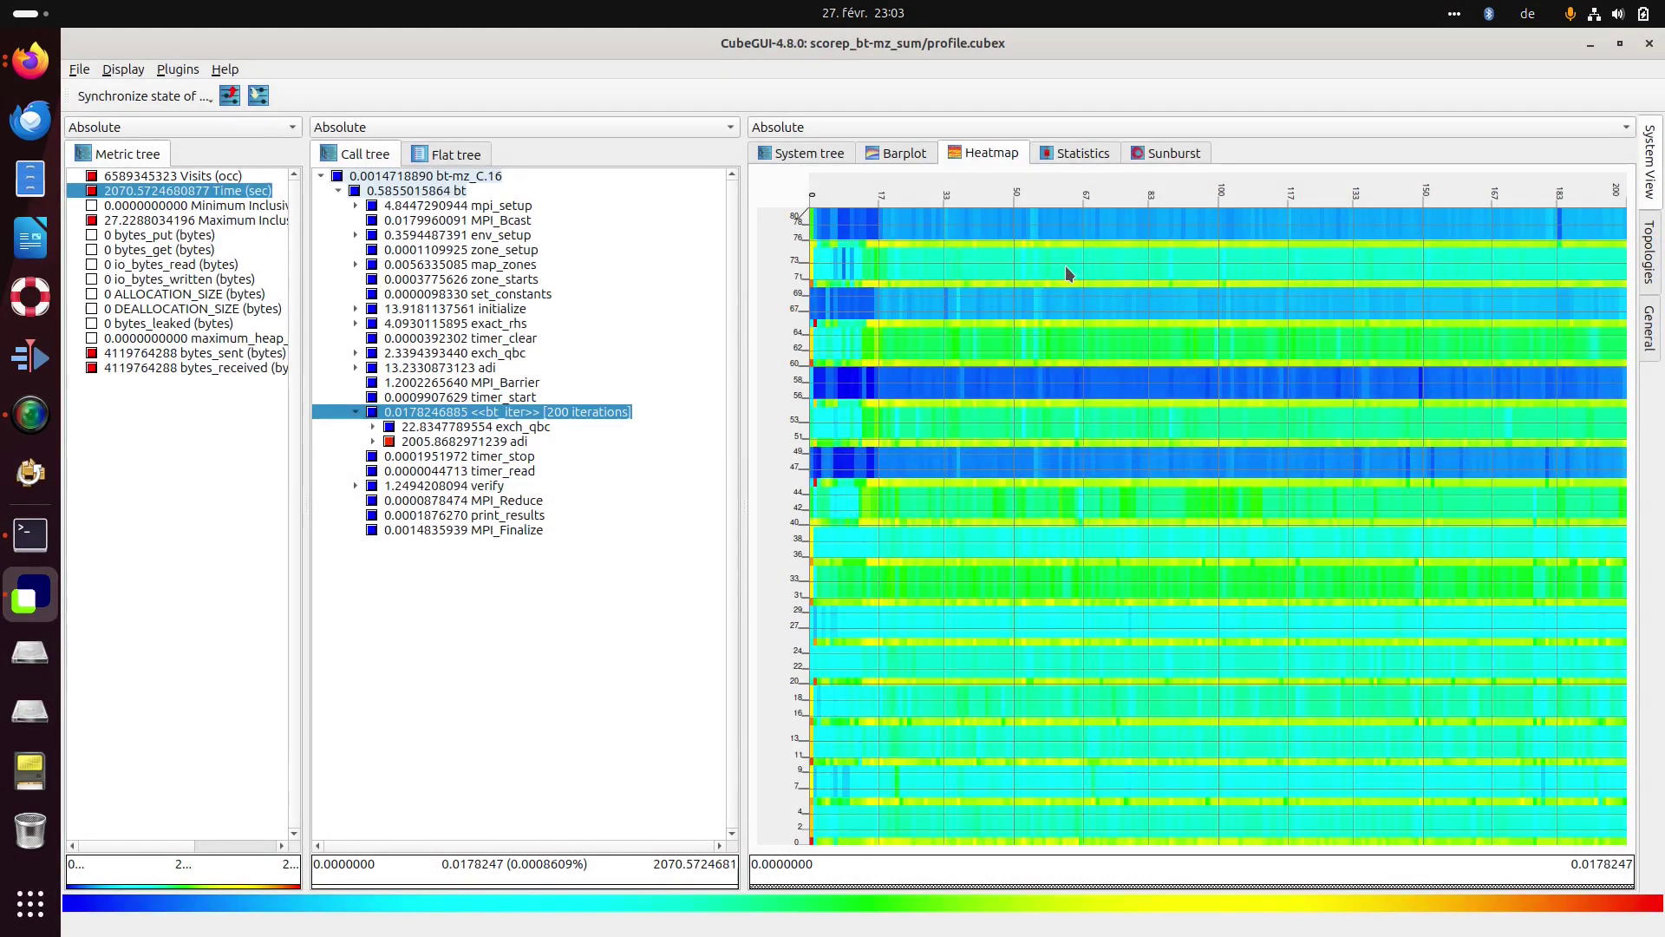